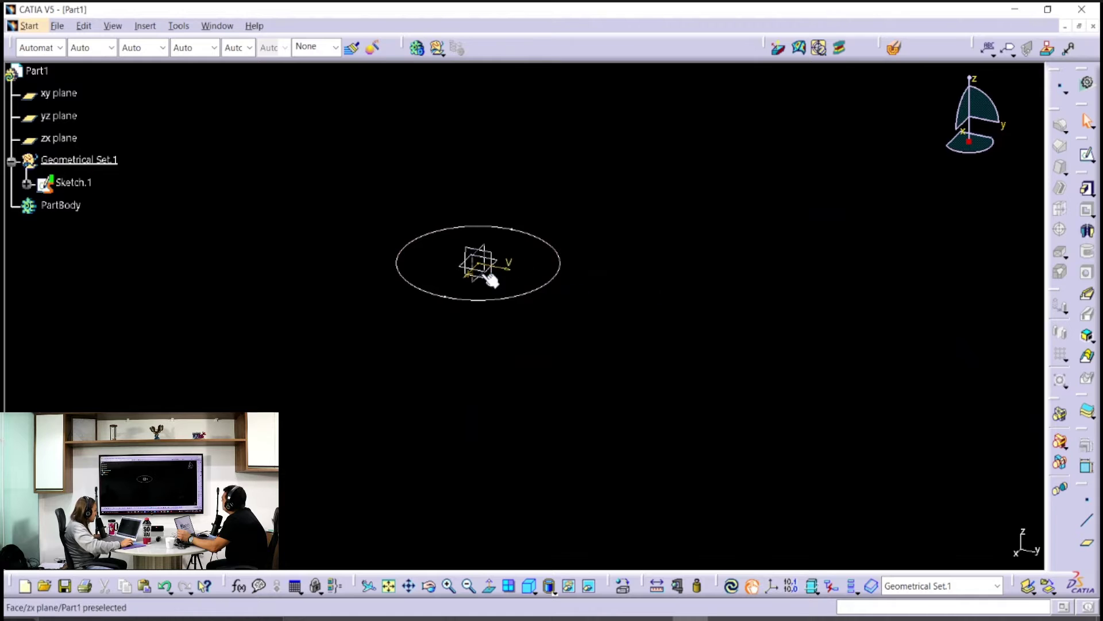
{"action": "middle_click_drag", "start_coordinate": [490, 277], "coordinate": [509, 352]}
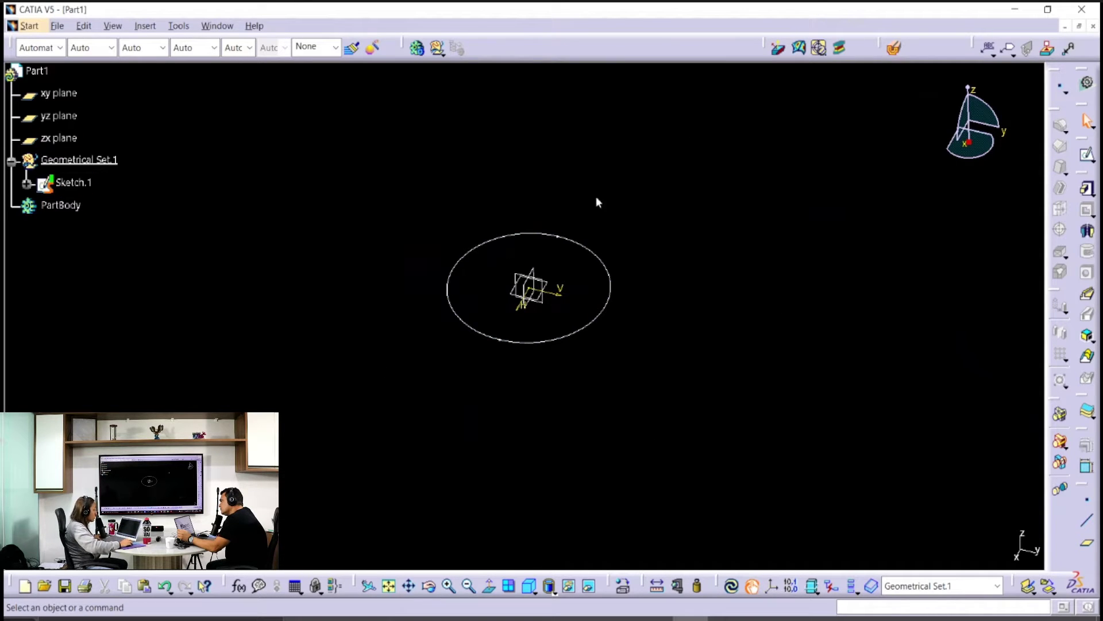
{"action": "left_click", "coordinate": [27, 183]}
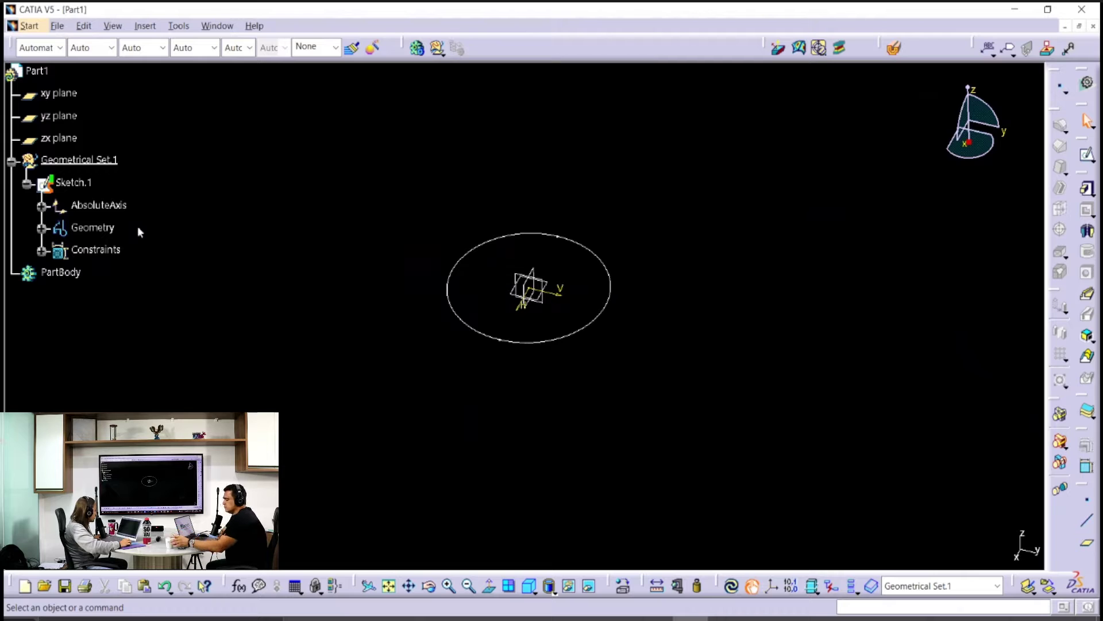
{"action": "left_click", "coordinate": [27, 184]}
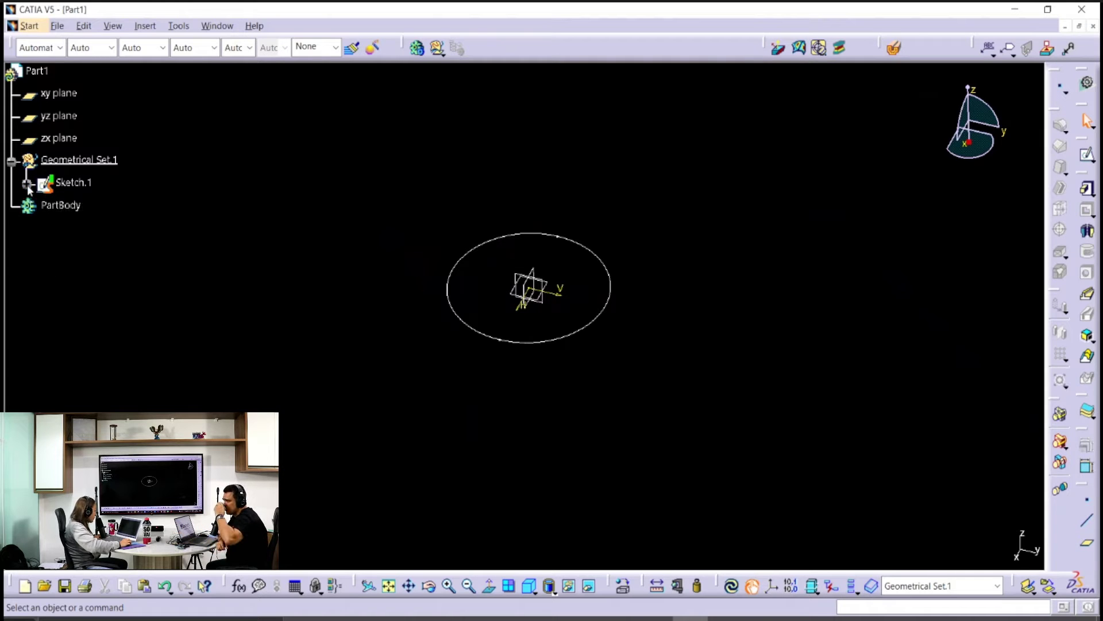
{"action": "left_click", "coordinate": [1087, 189]}
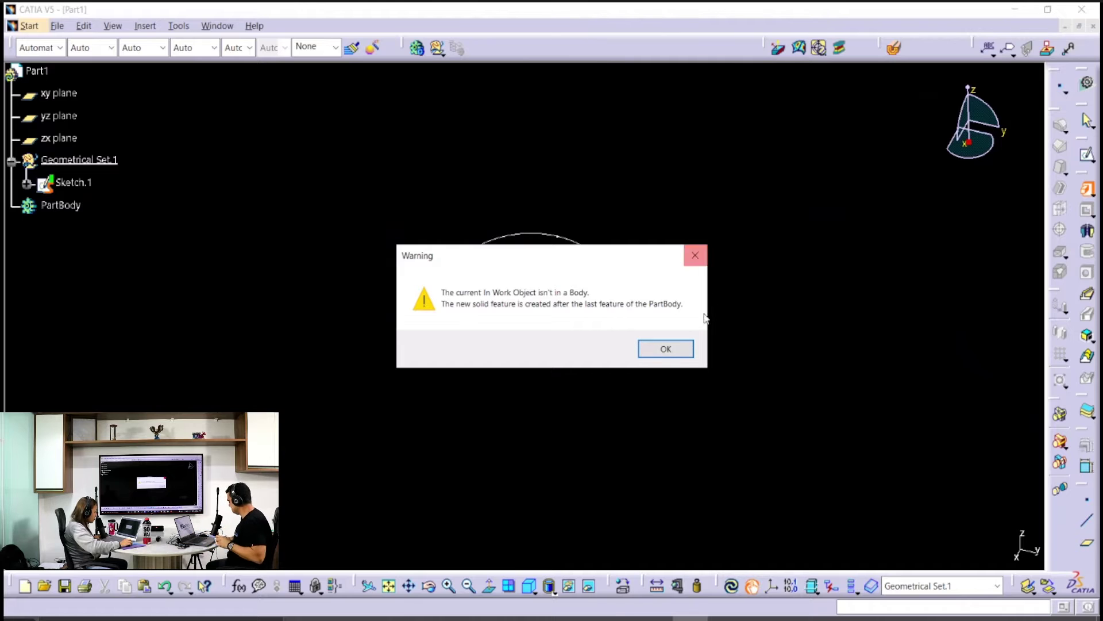
{"action": "left_click", "coordinate": [675, 347]}
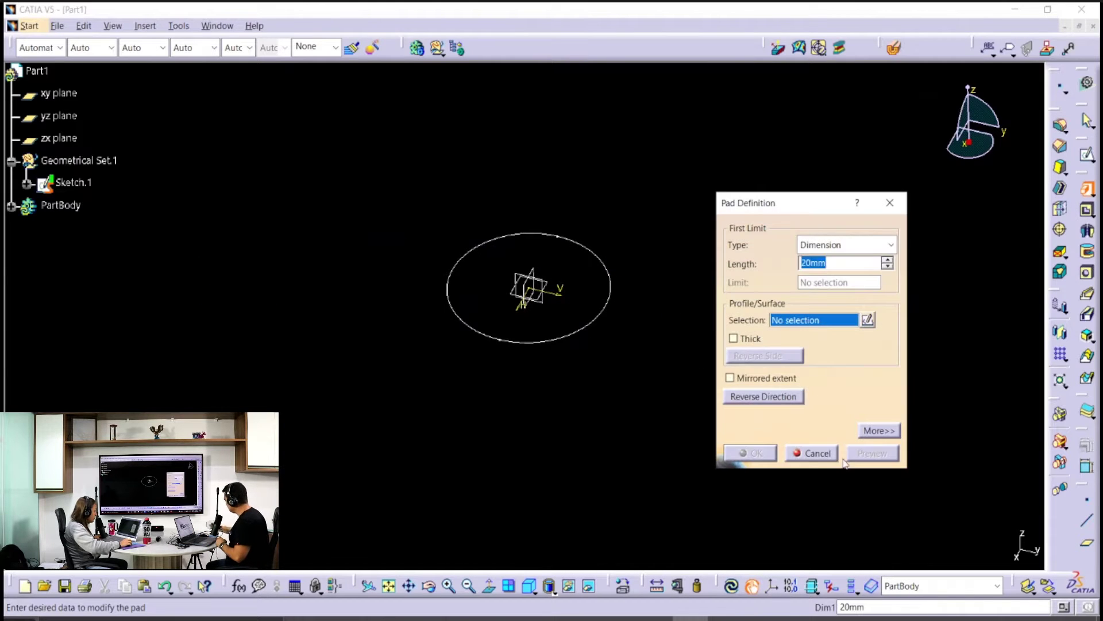
{"action": "left_click", "coordinate": [815, 453]}
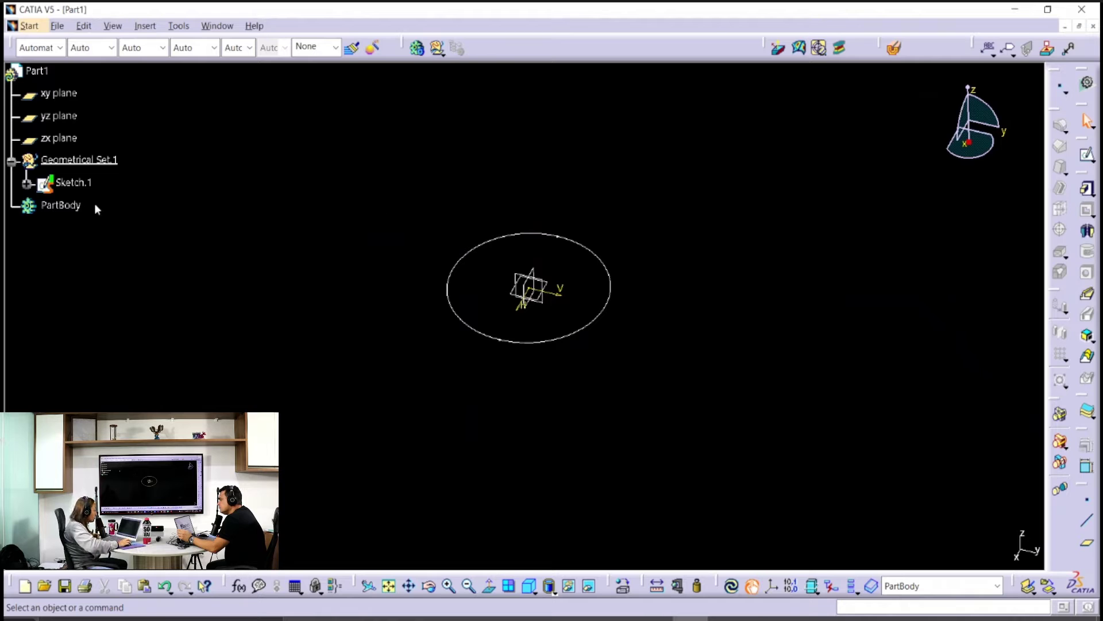
Step: Define PartBody as the in-work object
{"action": "left_click", "coordinate": [60, 205]}
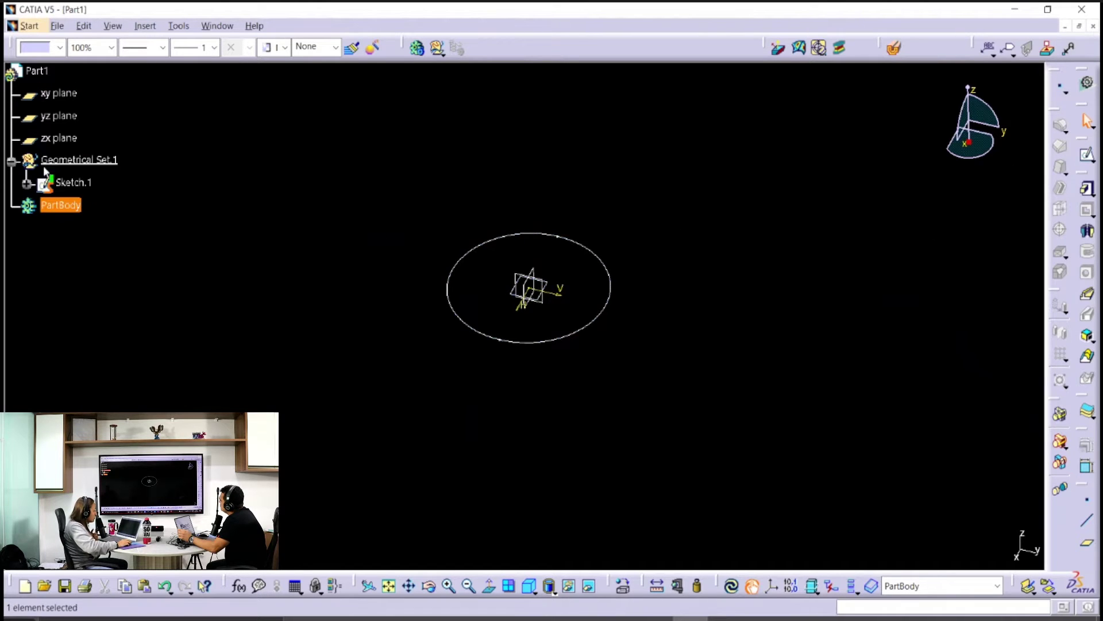
{"action": "right_click", "coordinate": [73, 213]}
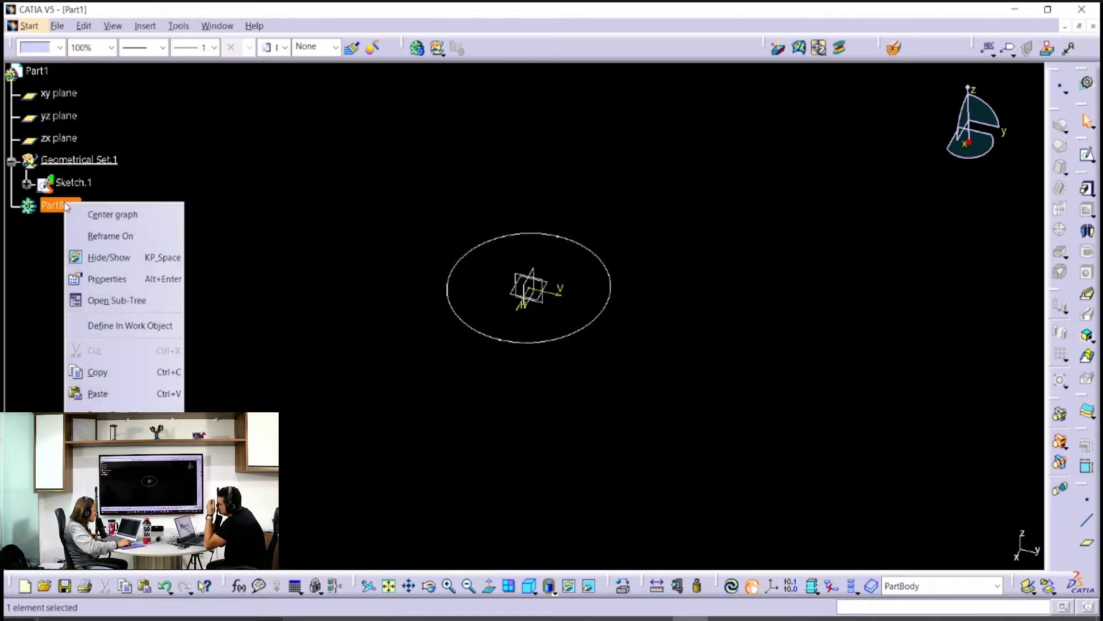
{"action": "left_click", "coordinate": [132, 325]}
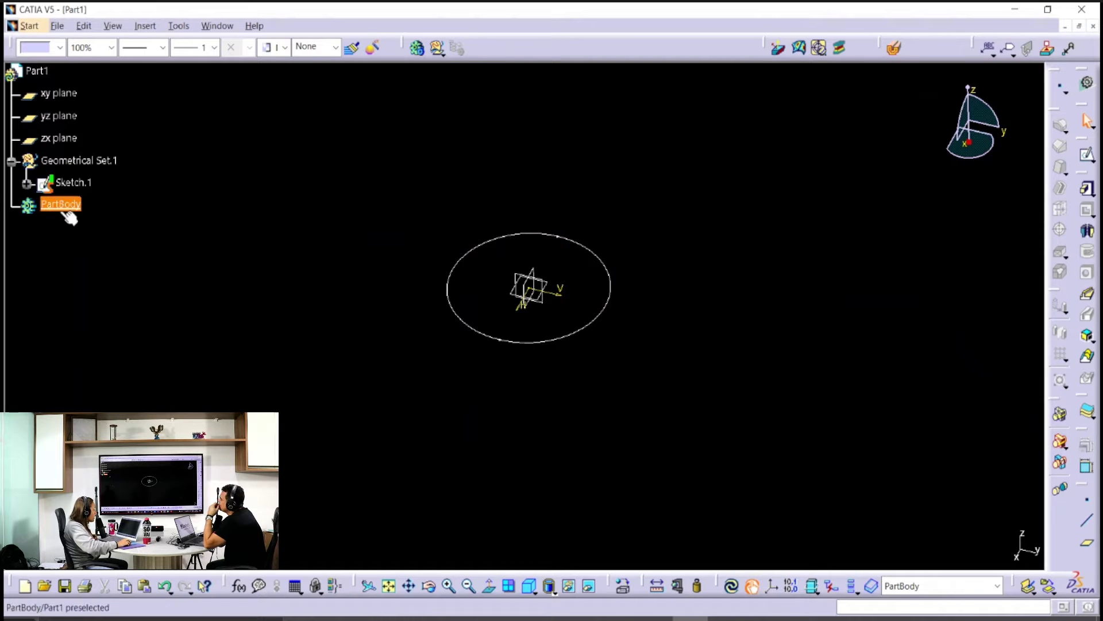
{"action": "left_click", "coordinate": [230, 219]}
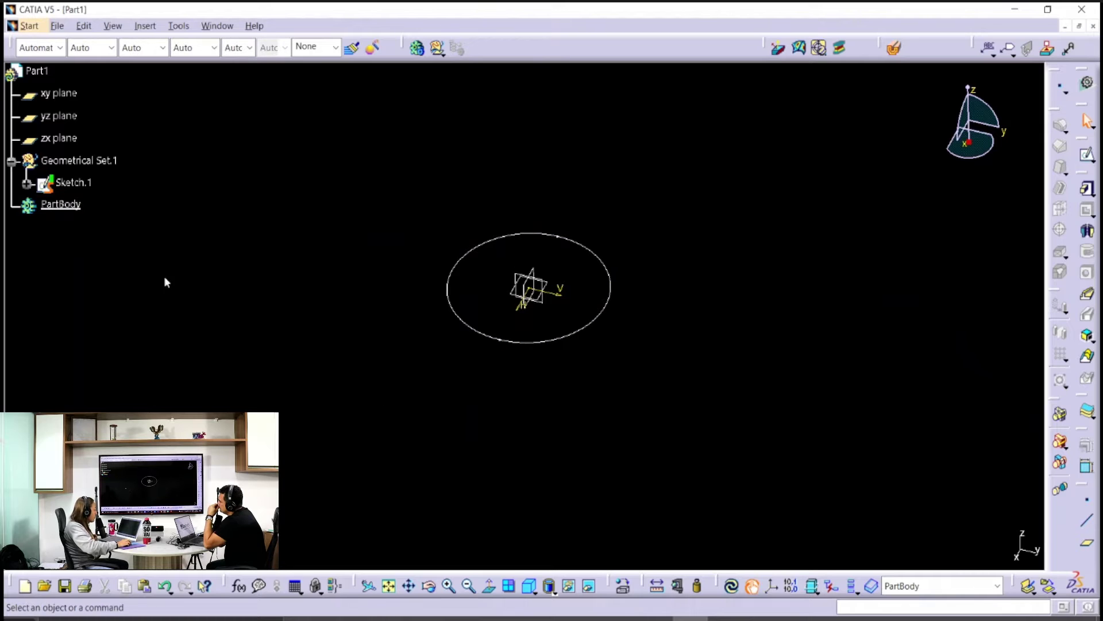
Step: Extrude the circle of Sketch.1 into a disc with a Pad length of 3 mm
{"action": "left_click", "coordinate": [1060, 125]}
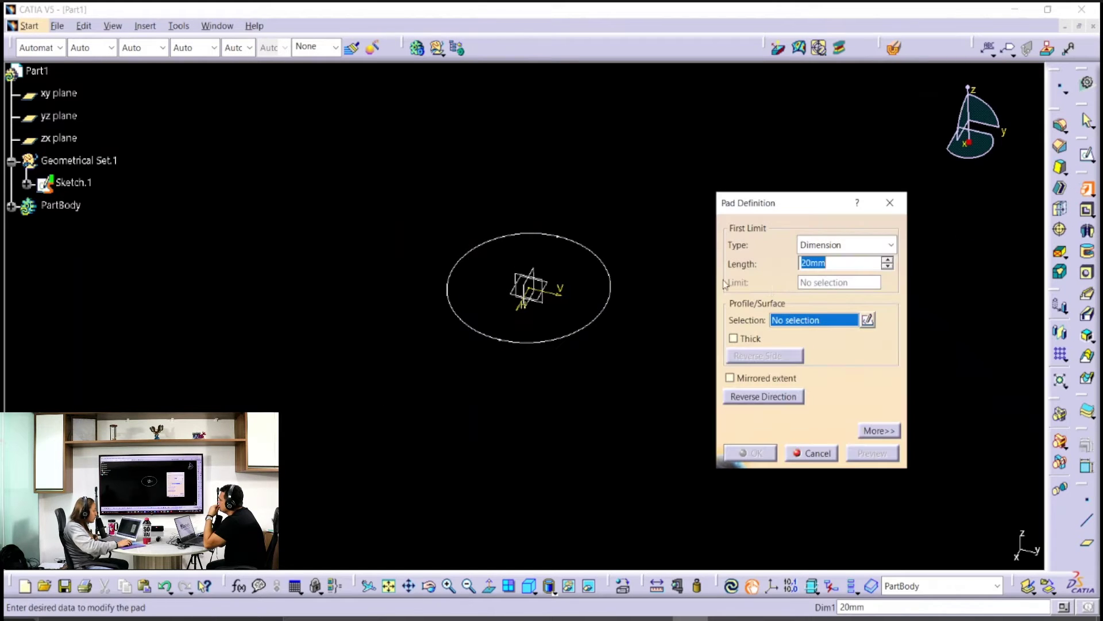
{"action": "left_click", "coordinate": [610, 297]}
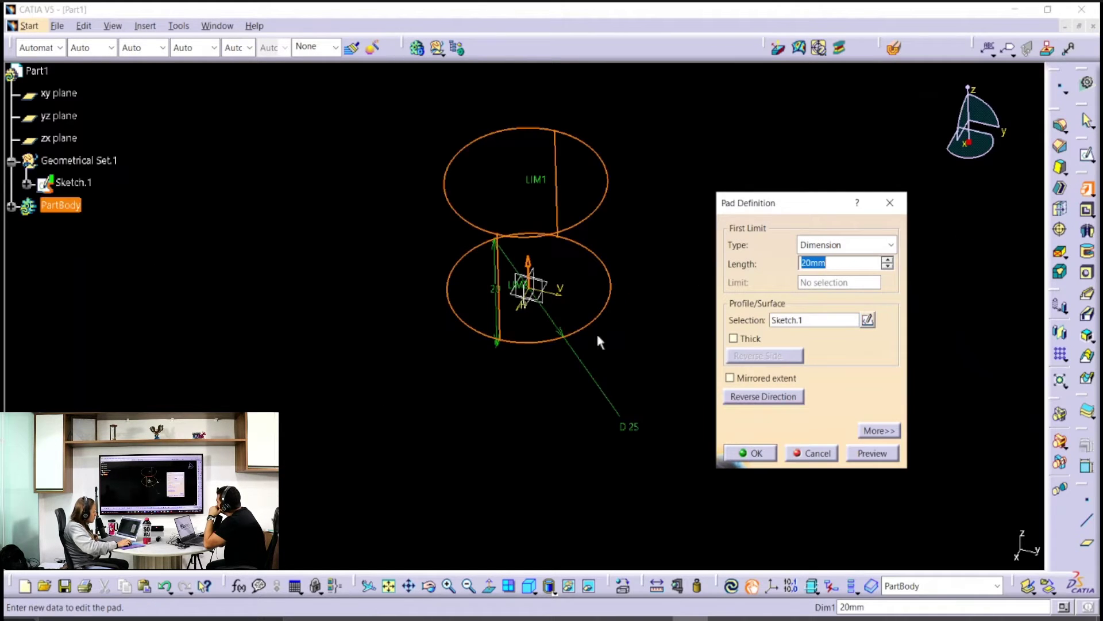
{"action": "type", "text": "3"}
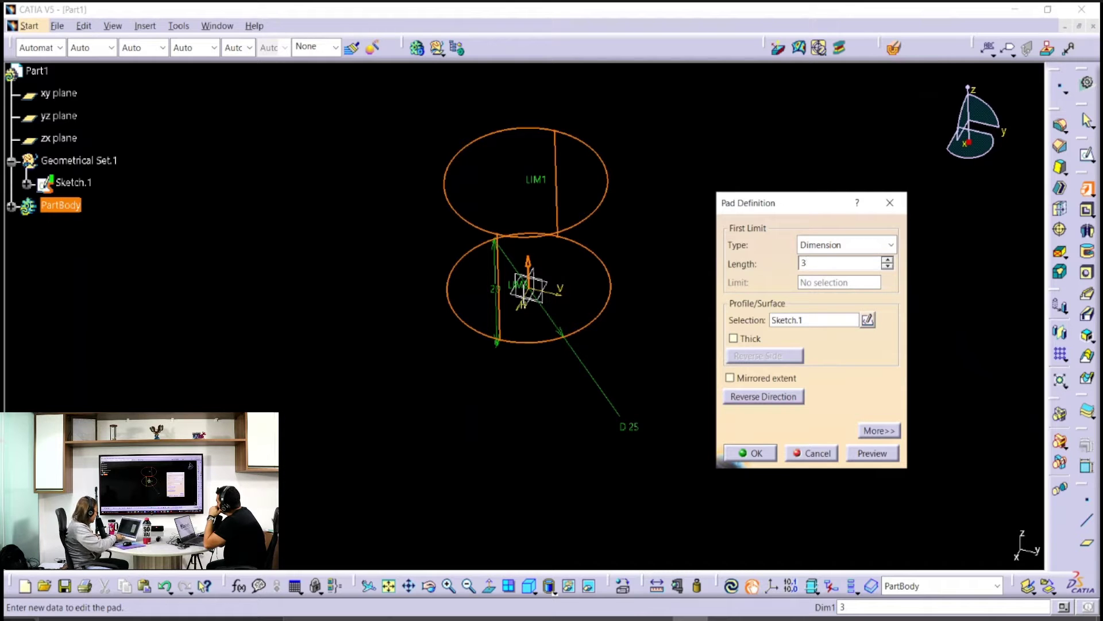
{"action": "key", "text": "Return"}
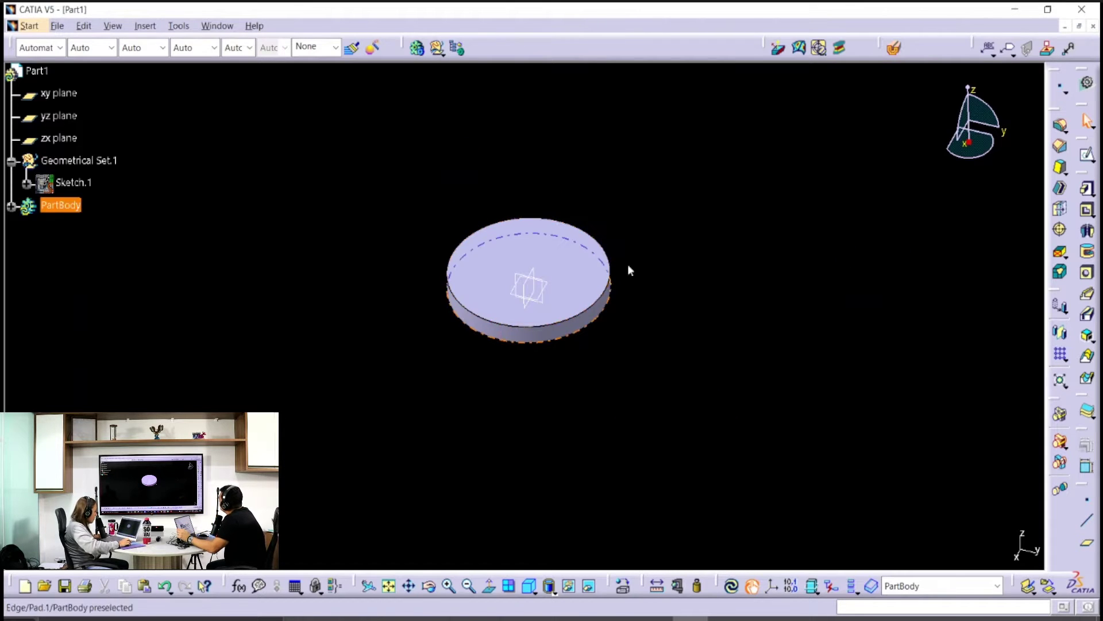
Step: Check the Sketch 2 and Pad Sketch 2 slide in the PowerPoint presentation and return to CATIA
{"action": "middle_click_drag", "start_coordinate": [629, 270], "coordinate": [613, 345]}
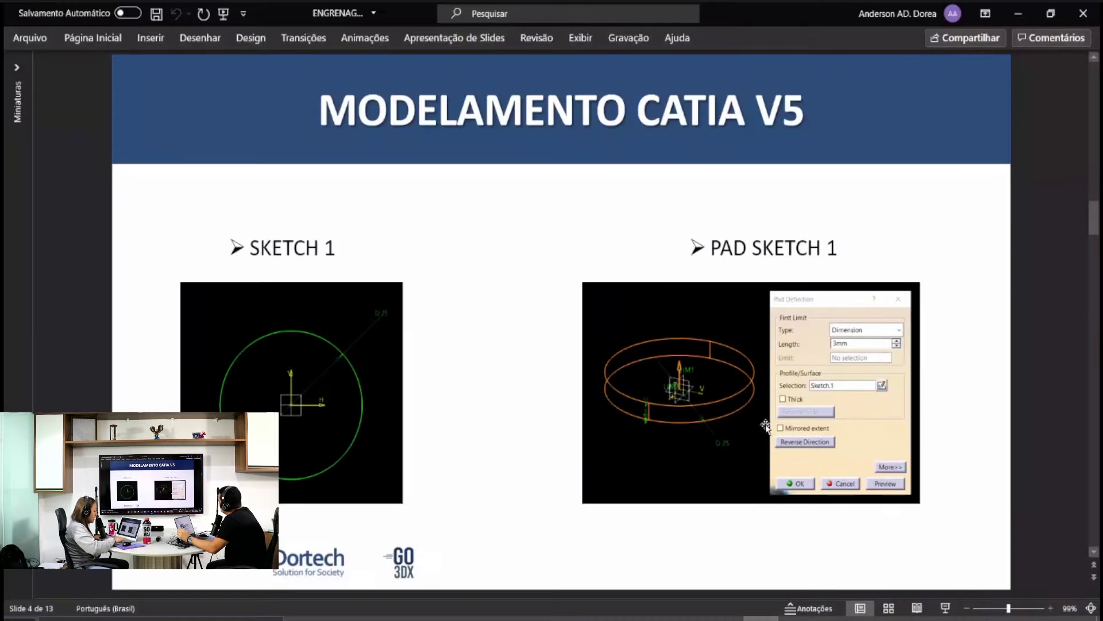
{"action": "key", "text": "Page_Down"}
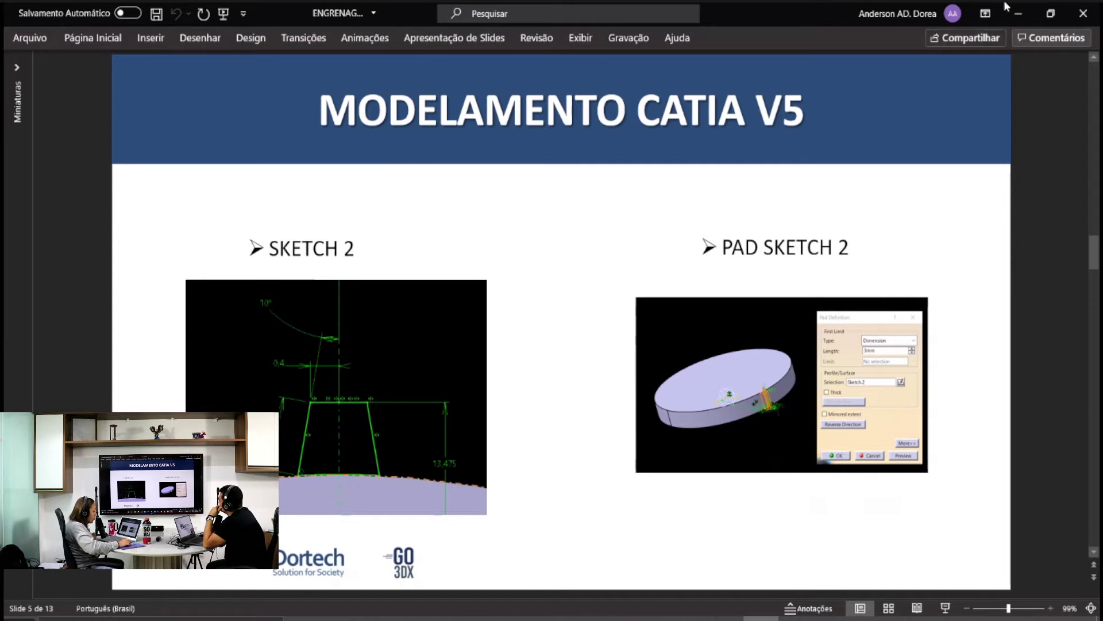
{"action": "left_click", "coordinate": [1018, 13]}
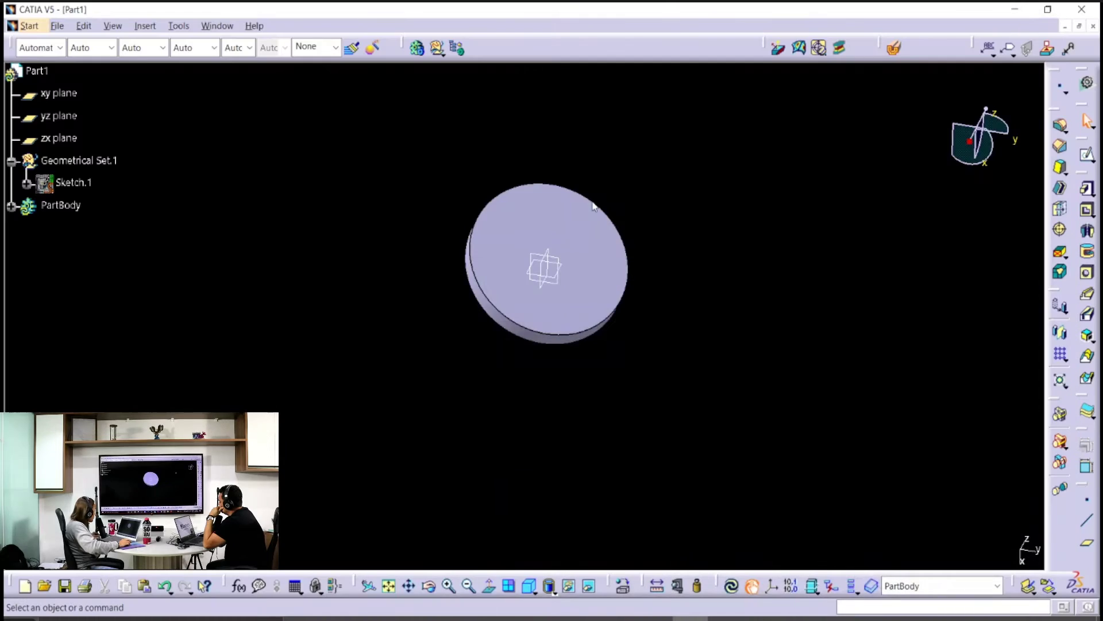
Step: Define Geometrical Set.1 as the in-work object
{"action": "middle_click_drag", "start_coordinate": [761, 261], "coordinate": [522, 432]}
{"action": "scroll", "coordinate": [584, 338], "scroll_direction": "up", "scroll_amount": 1}
{"action": "left_click", "coordinate": [59, 144]}
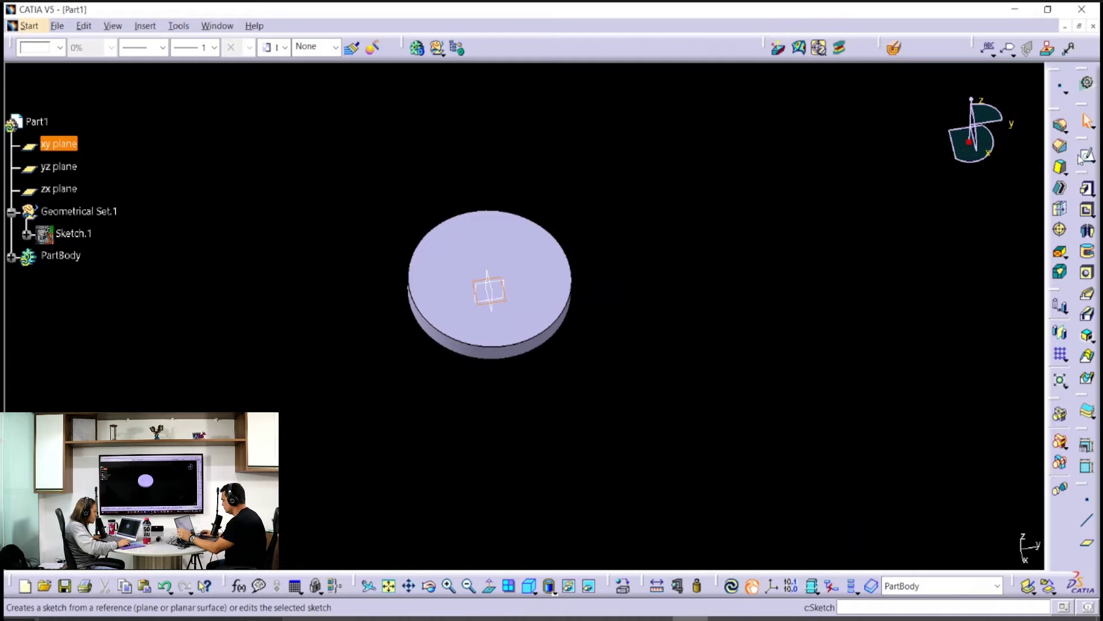
{"action": "left_click", "coordinate": [320, 239]}
{"action": "right_click", "coordinate": [59, 216]}
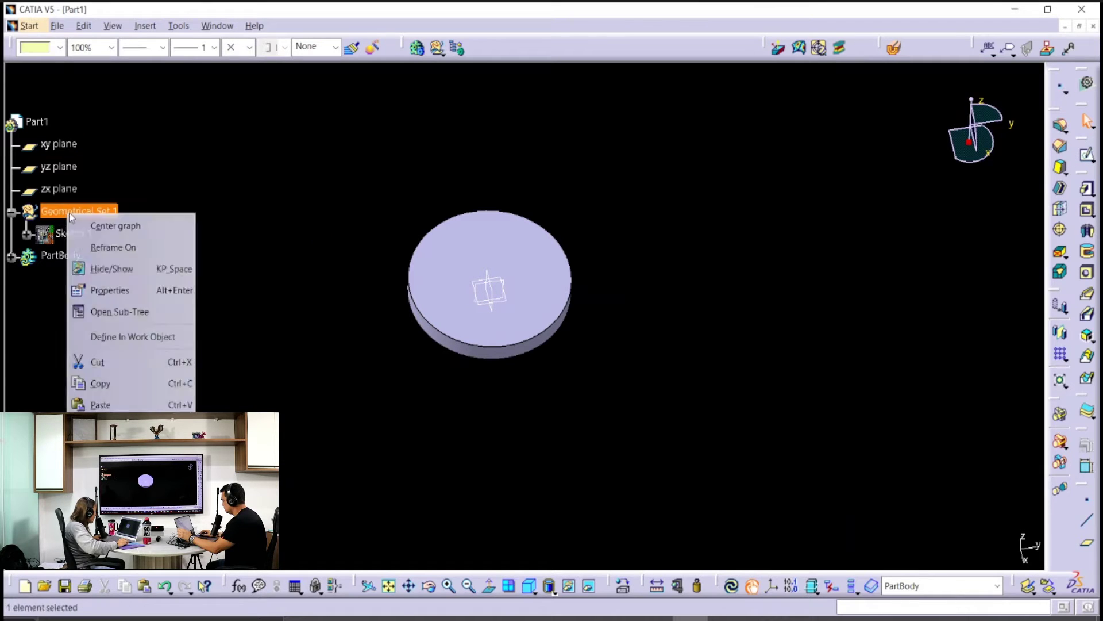
{"action": "left_click", "coordinate": [138, 336]}
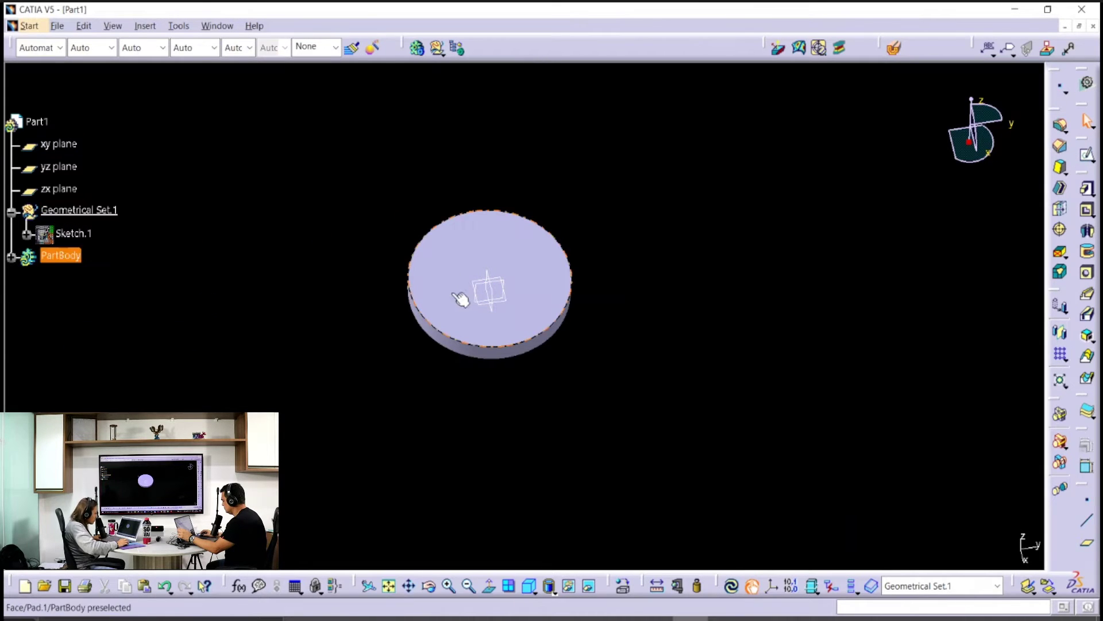
Step: Start a new sketch on the xy plane
{"action": "left_click", "coordinate": [58, 144]}
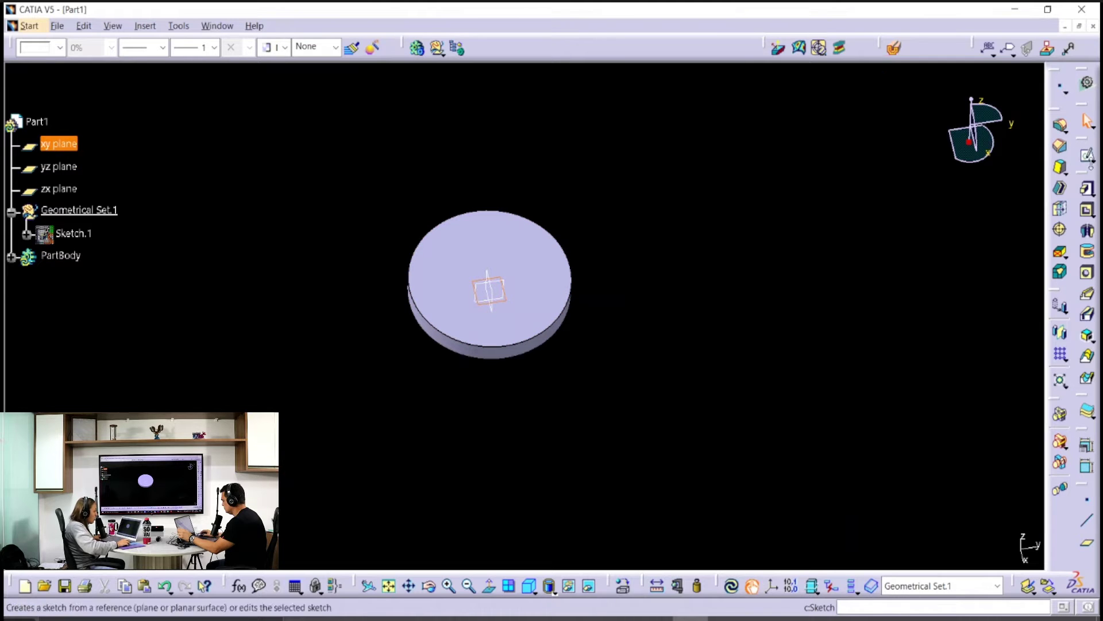
{"action": "left_click", "coordinate": [1067, 167]}
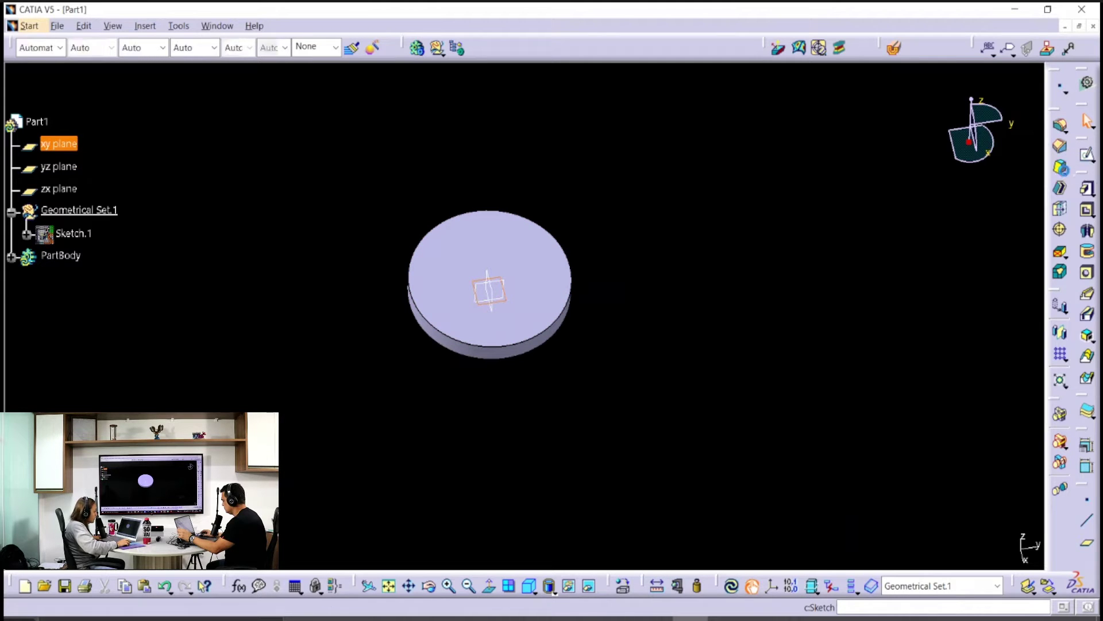
{"action": "mouse_move", "coordinate": [471, 327]}
{"action": "middle_mouse_down"}
{"action": "mouse_move", "coordinate": [498, 216]}
{"action": "mouse_move", "coordinate": [517, 353]}
{"action": "mouse_move", "coordinate": [524, 172]}
{"action": "middle_mouse_up"}
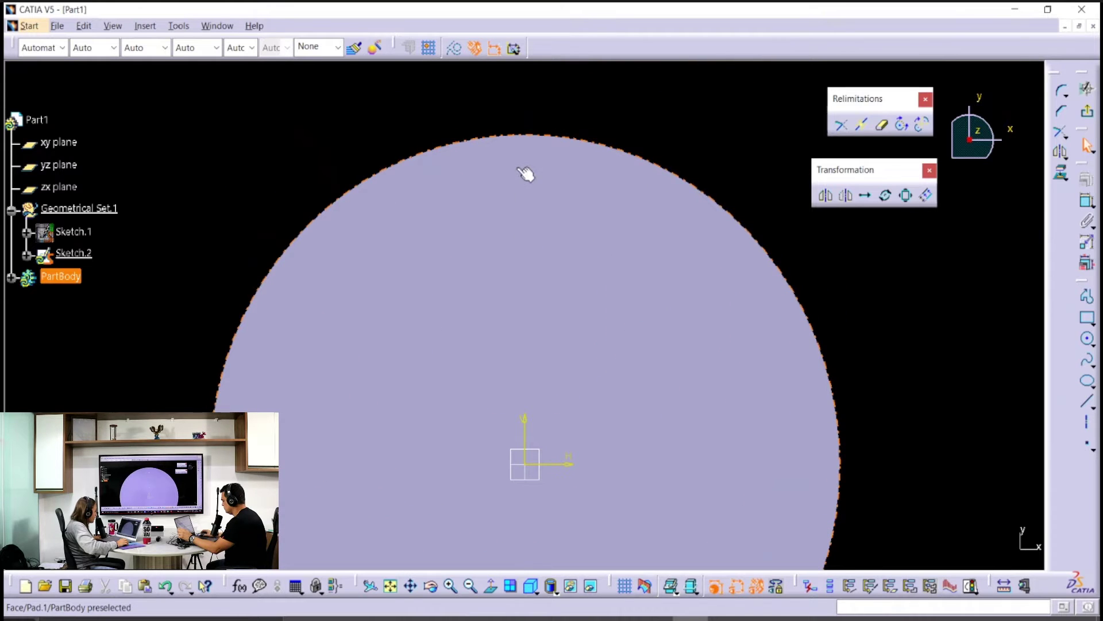
Step: Select the disc's circular edge and dock the floating Transformation and Relimitations toolbars
{"action": "left_click", "coordinate": [543, 137]}
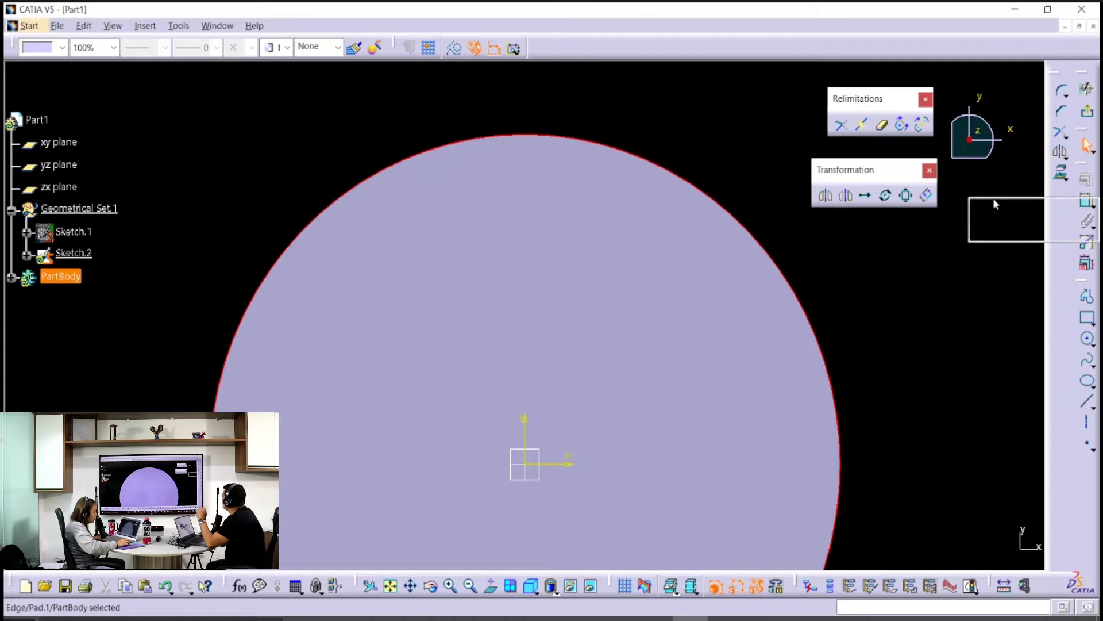
{"action": "left_click_drag", "start_coordinate": [861, 209], "coordinate": [1068, 198]}
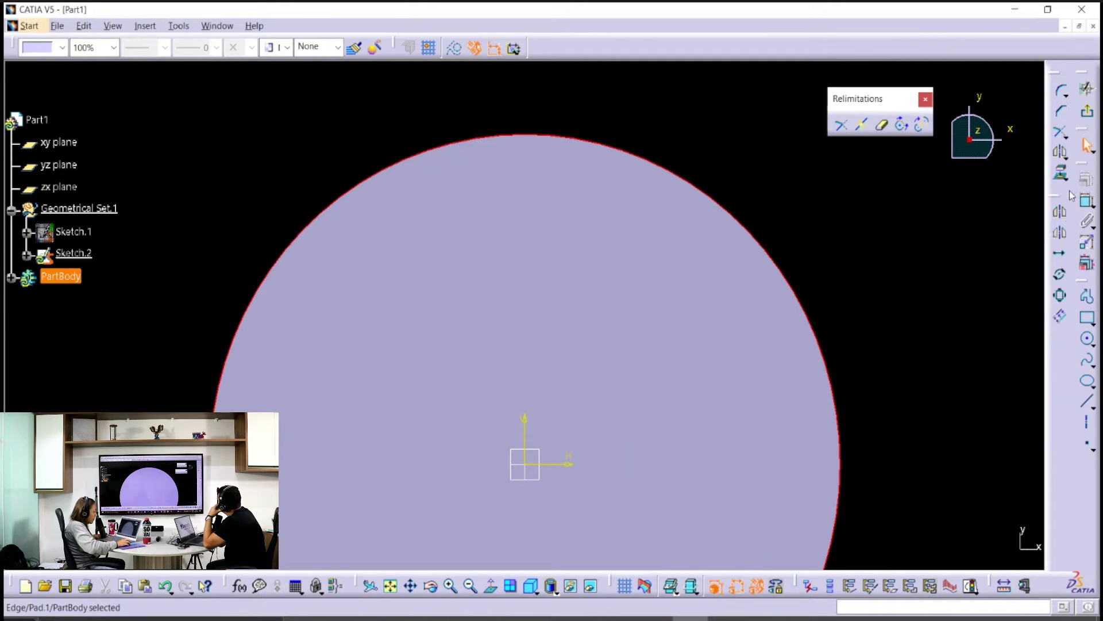
{"action": "left_click_drag", "start_coordinate": [948, 321], "coordinate": [1077, 333]}
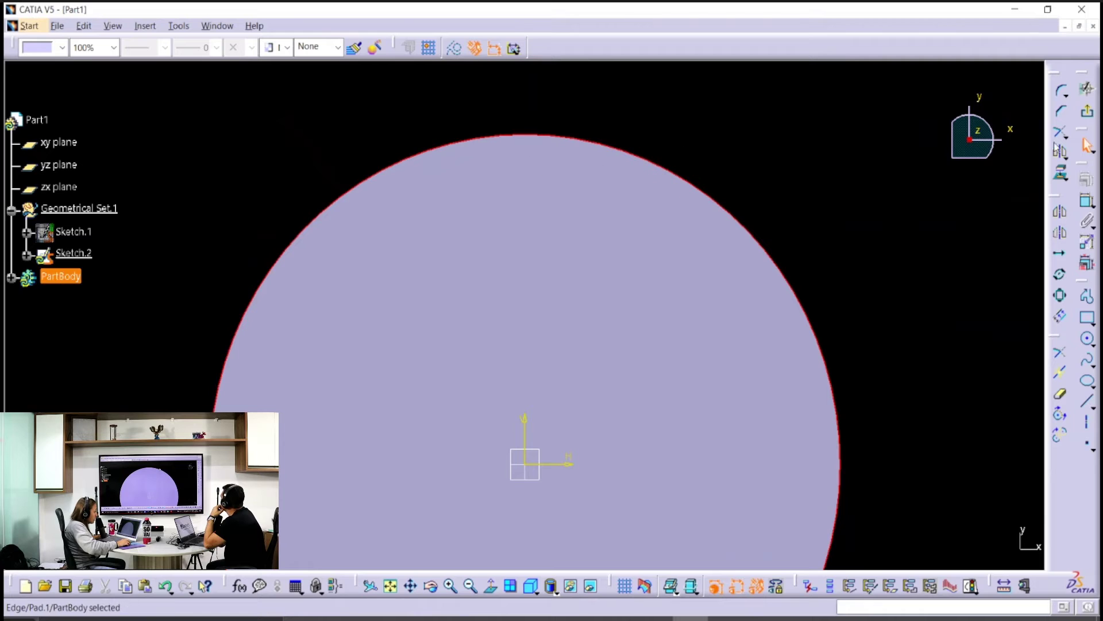
Step: Project the selected disc edge into the sketch and convert the projected circle to a construction element
{"action": "left_click", "coordinate": [1060, 173]}
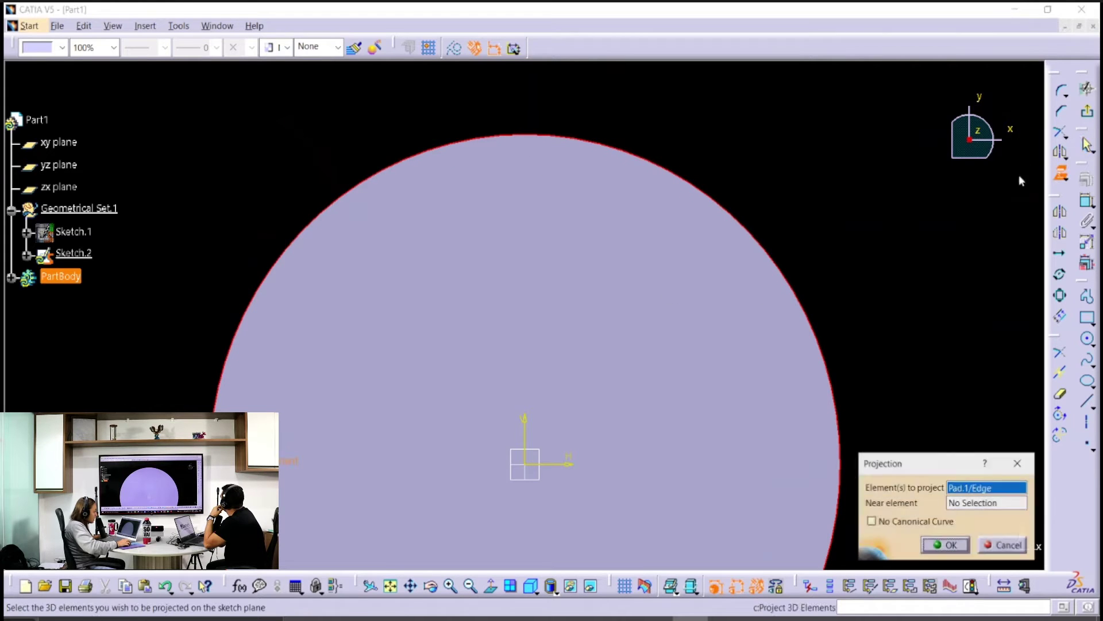
{"action": "left_click", "coordinate": [951, 551]}
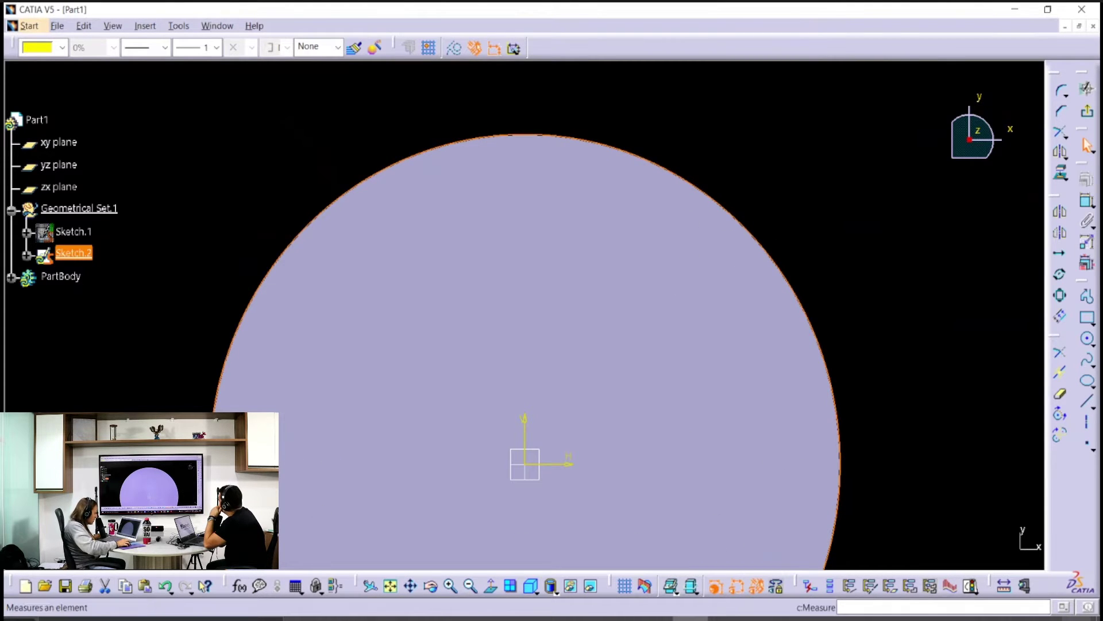
{"action": "left_click", "coordinate": [454, 48]}
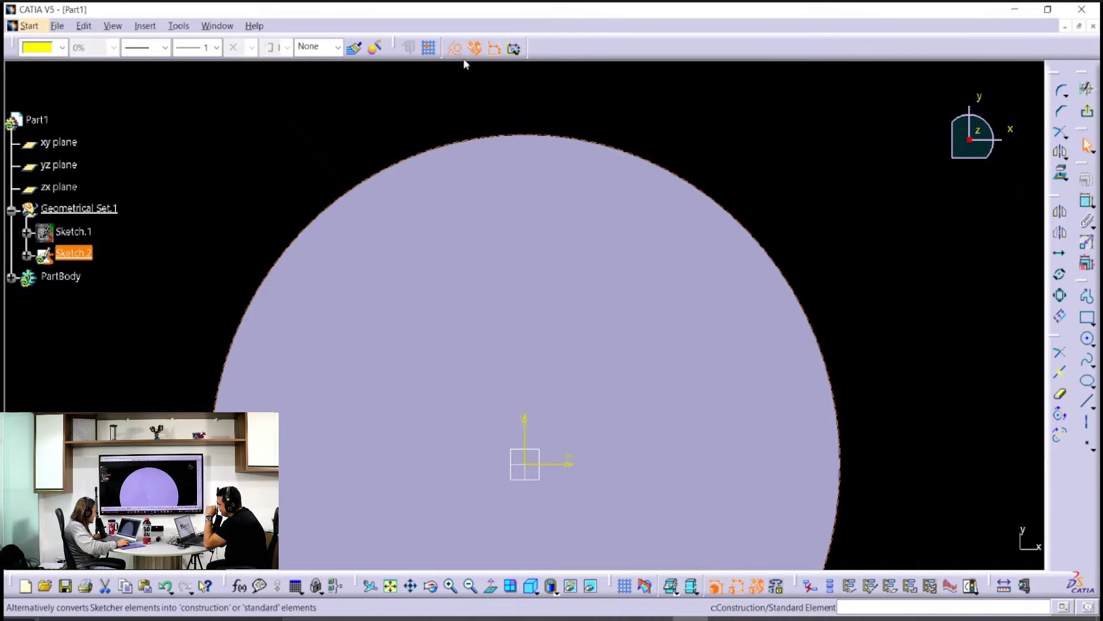
{"action": "left_click", "coordinate": [755, 161]}
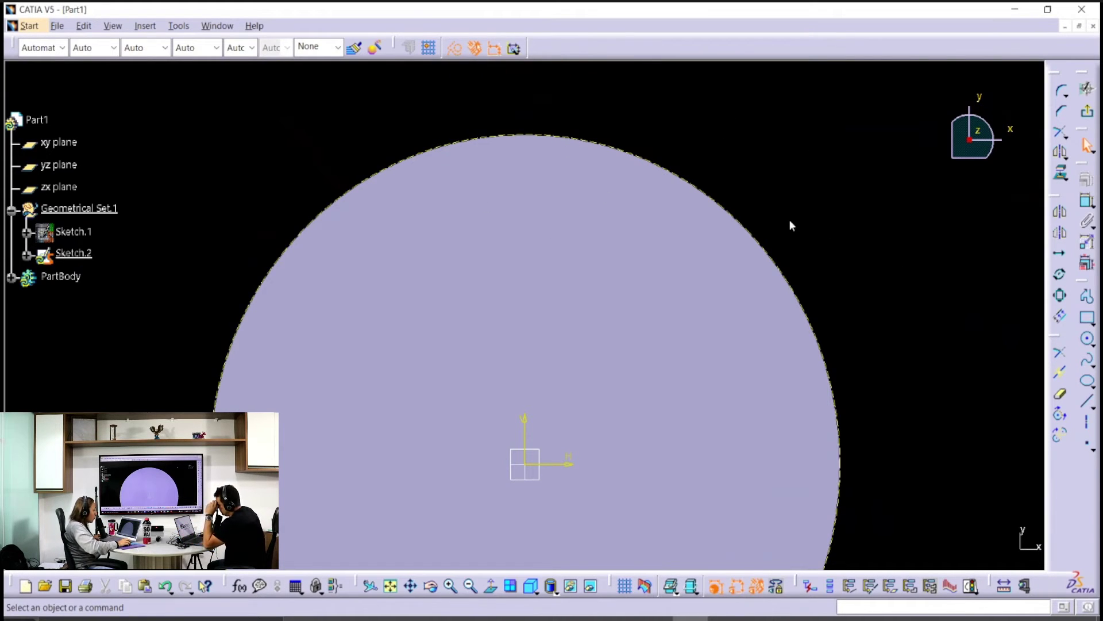
Step: Draw a vertical axis along the sketch's V axis, through the origin and extending beyond the disc at both ends
{"action": "middle_click_drag", "start_coordinate": [823, 167], "coordinate": [849, 152]}
{"action": "middle_click_drag", "start_coordinate": [817, 199], "coordinate": [807, 172], "text": "ctrl"}
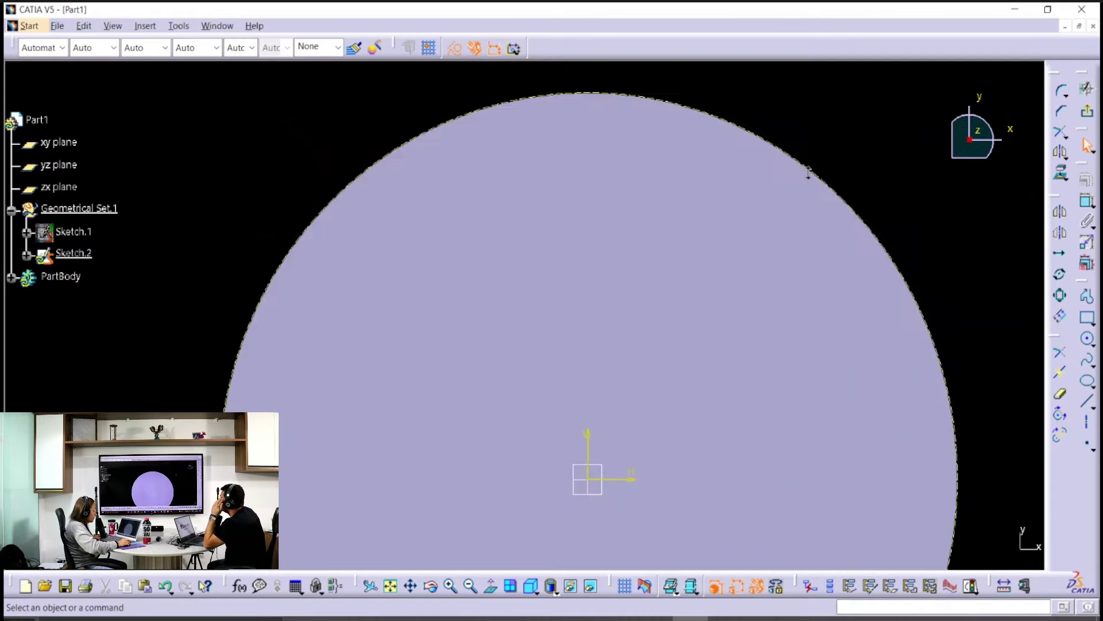
{"action": "middle_click_drag", "start_coordinate": [781, 235], "coordinate": [707, 274]}
{"action": "middle_click_drag", "start_coordinate": [677, 167], "coordinate": [725, 131], "text": "ctrl"}
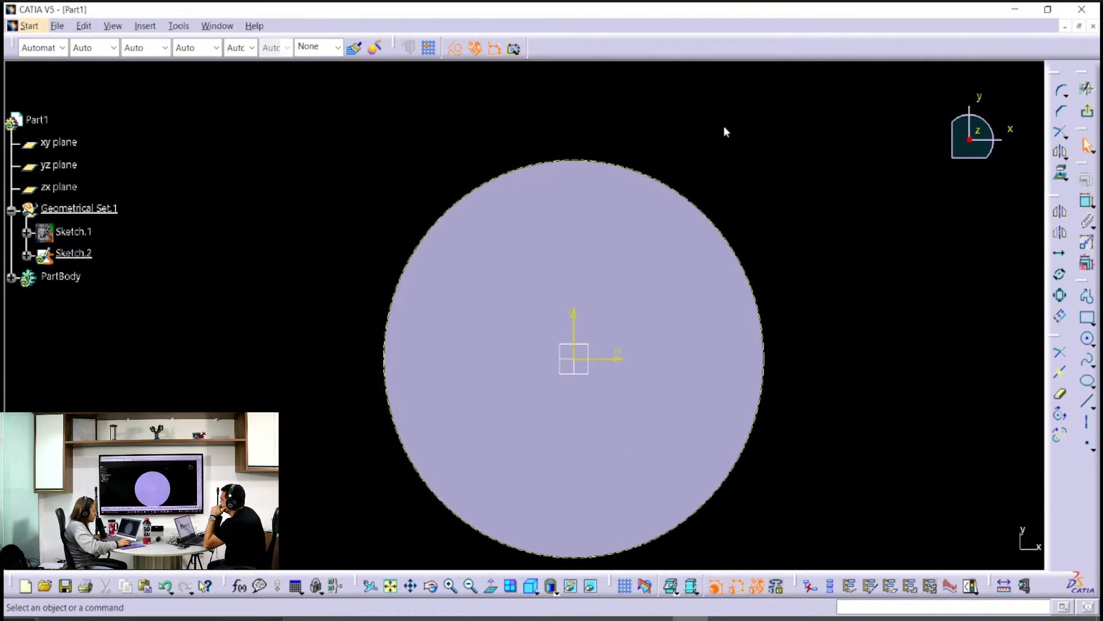
{"action": "left_click", "coordinate": [1087, 421]}
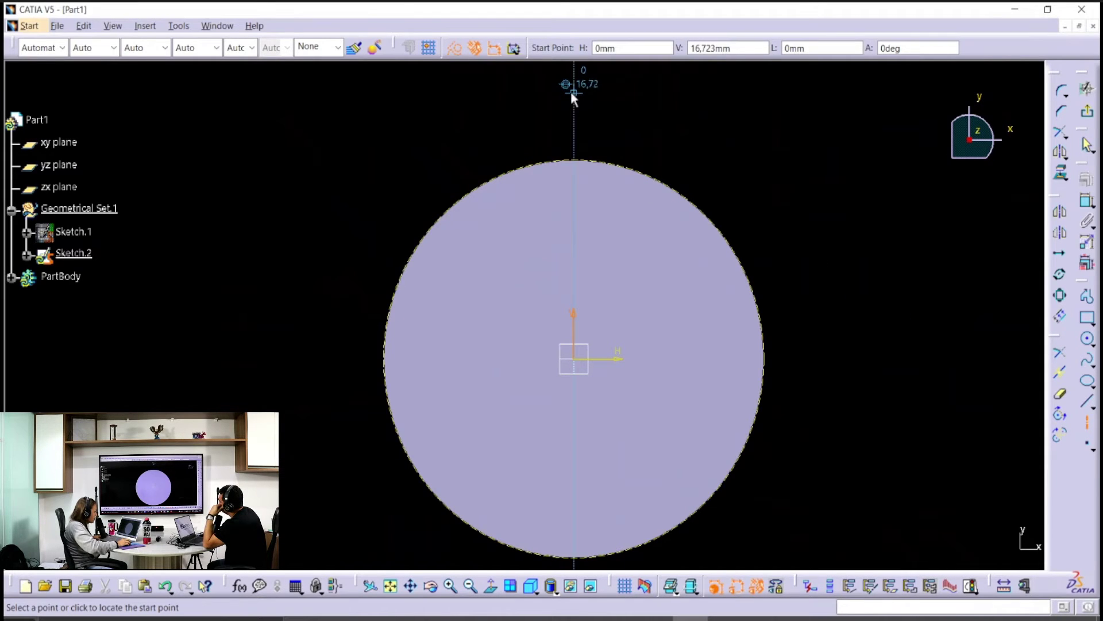
{"action": "left_click", "coordinate": [573, 92]}
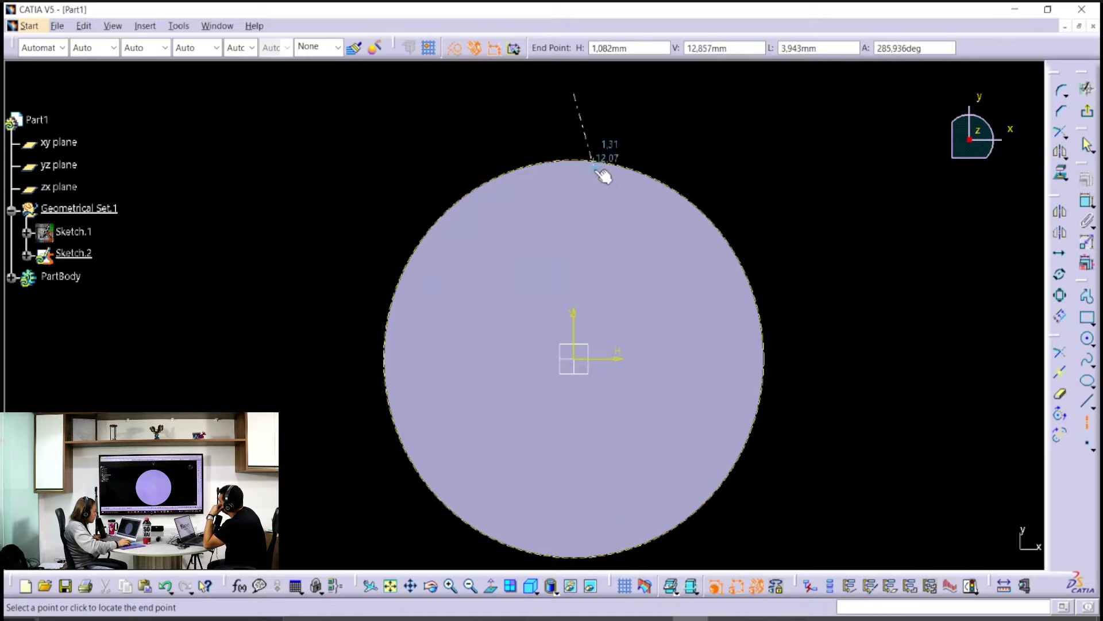
{"action": "middle_click_drag", "start_coordinate": [574, 232], "coordinate": [578, 174]}
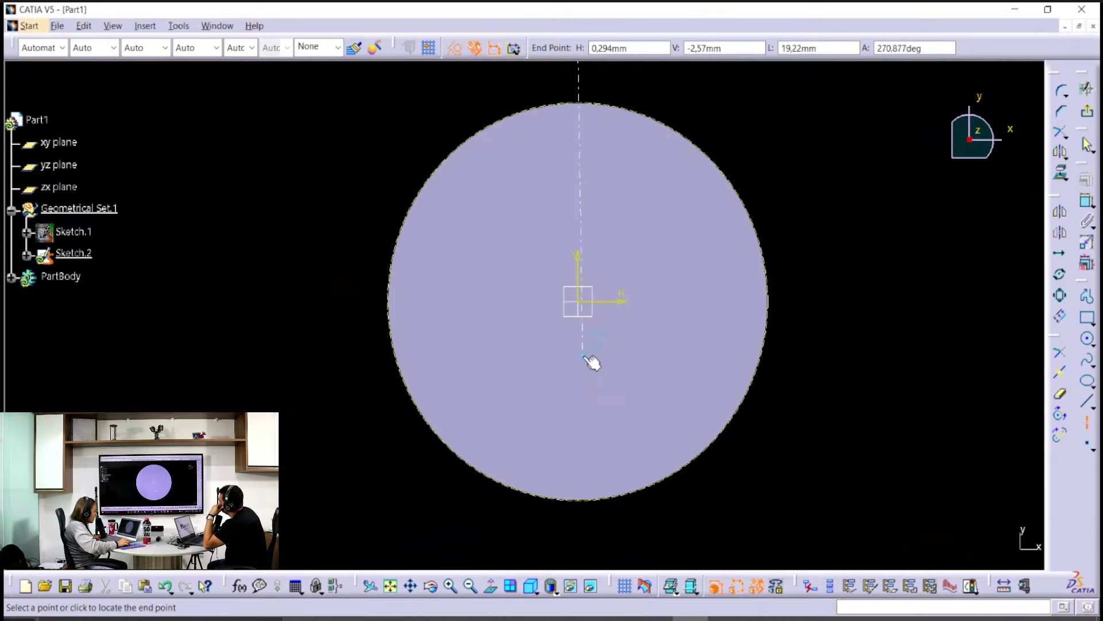
{"action": "left_click", "coordinate": [578, 558]}
Step: Draw a horizontal axis along the sketch's H axis, through the origin and extending beyond both sides of the disc
{"action": "middle_click_drag", "start_coordinate": [783, 214], "coordinate": [772, 253], "text": "ctrl"}
{"action": "middle_click_drag", "start_coordinate": [771, 253], "coordinate": [771, 281]}
{"action": "left_click", "coordinate": [1088, 423]}
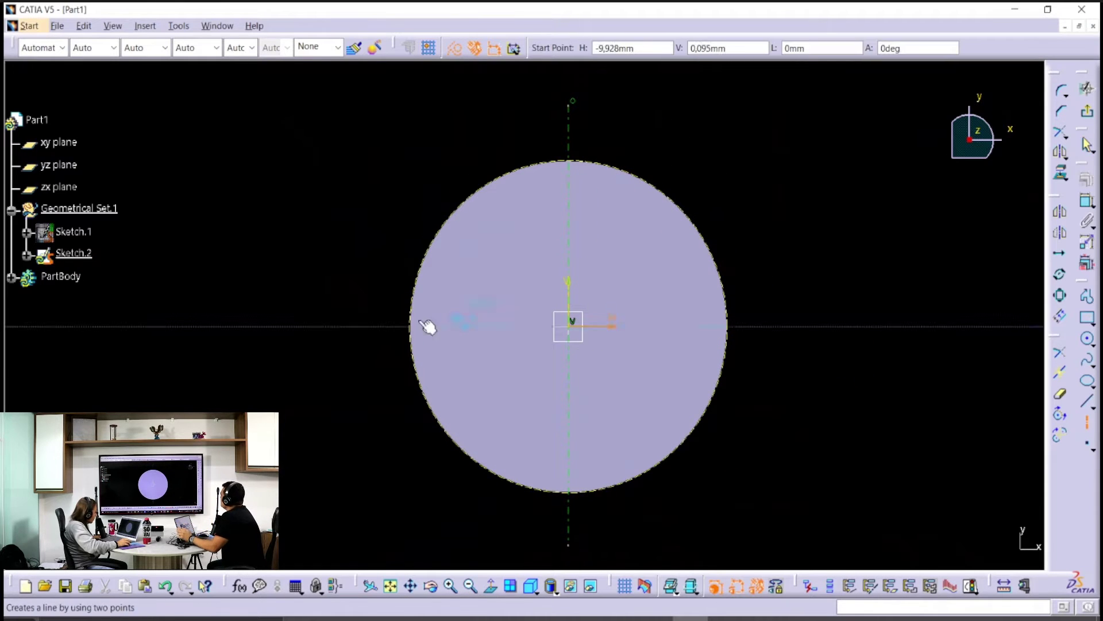
{"action": "left_click", "coordinate": [345, 326]}
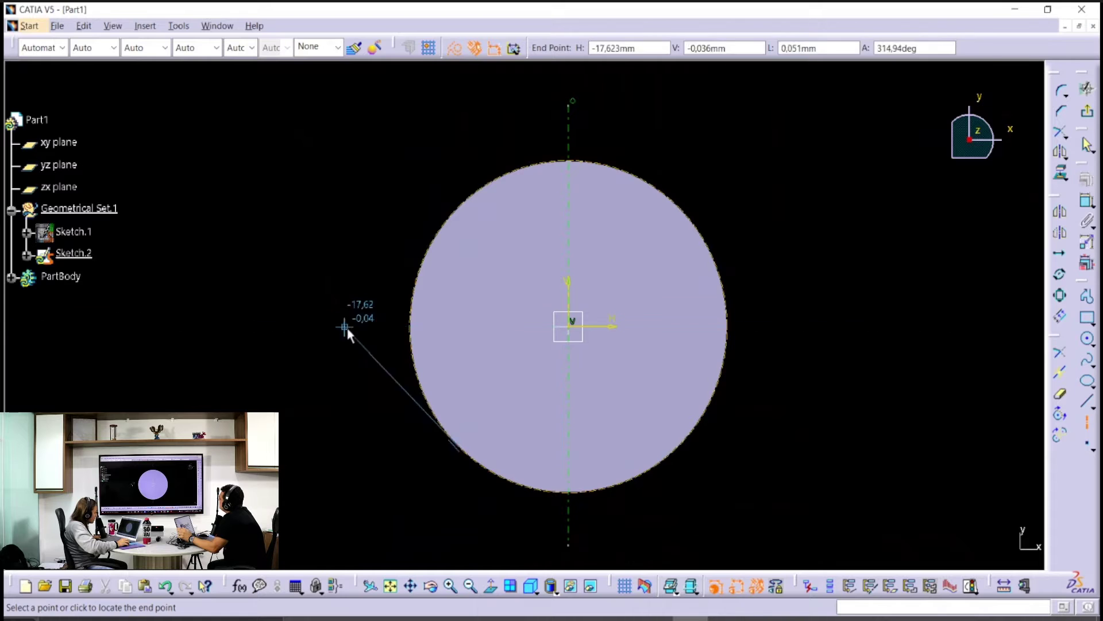
{"action": "left_click", "coordinate": [793, 325]}
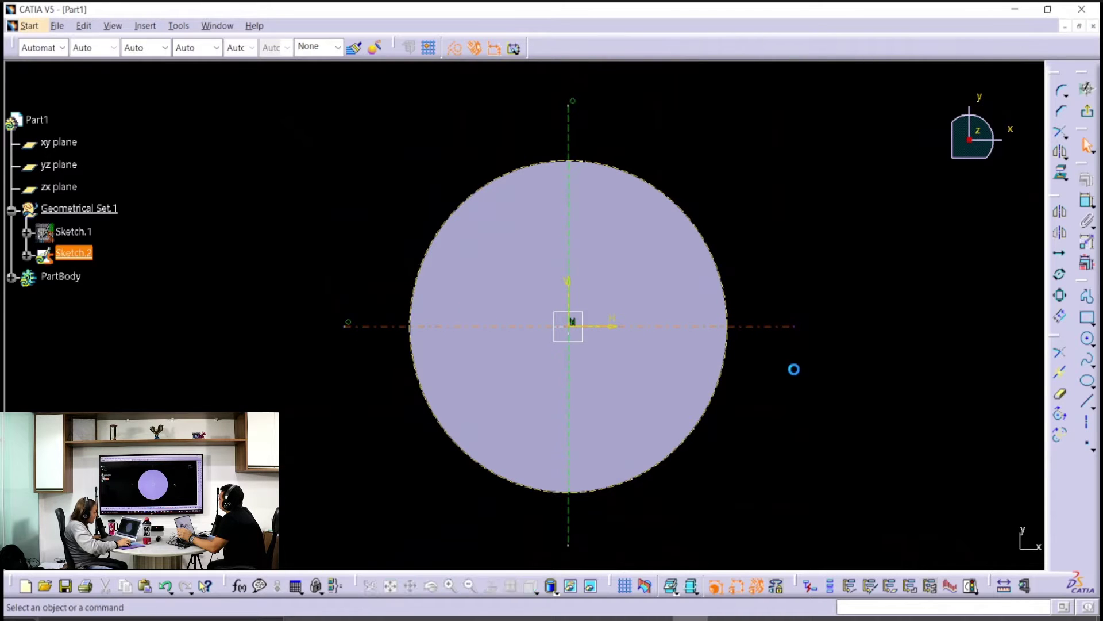
Step: Examine the disc's top edge around the vertical axis and compare it with the Sketch 2 tooth drawing on the PowerPoint slide
{"action": "middle_click_drag", "start_coordinate": [725, 287], "coordinate": [718, 208], "text": "ctrl"}
{"action": "middle_click_drag", "start_coordinate": [706, 257], "coordinate": [670, 374]}
{"action": "middle_click_drag", "start_coordinate": [657, 225], "coordinate": [620, 278]}
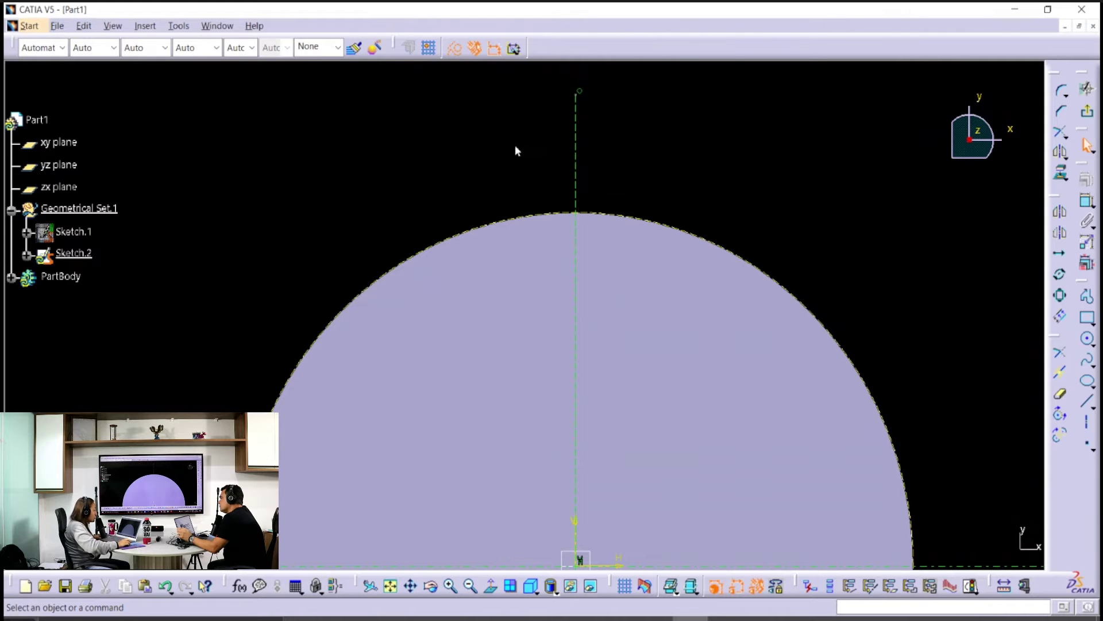
{"action": "middle_click_drag", "start_coordinate": [579, 340], "coordinate": [577, 418], "text": "ctrl"}
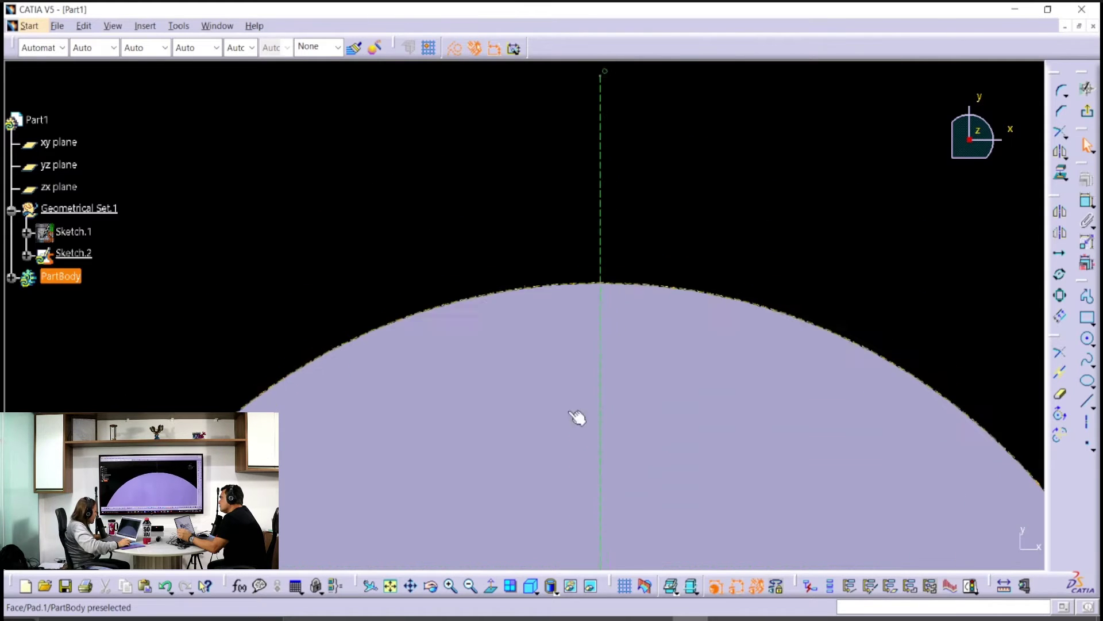
{"action": "mouse_move", "coordinate": [656, 306]}
{"action": "middle_mouse_down"}
{"action": "mouse_move", "coordinate": [645, 333]}
{"action": "mouse_move", "coordinate": [643, 310]}
{"action": "middle_mouse_up"}
{"action": "middle_click_drag", "start_coordinate": [657, 236], "coordinate": [668, 320], "text": "ctrl"}
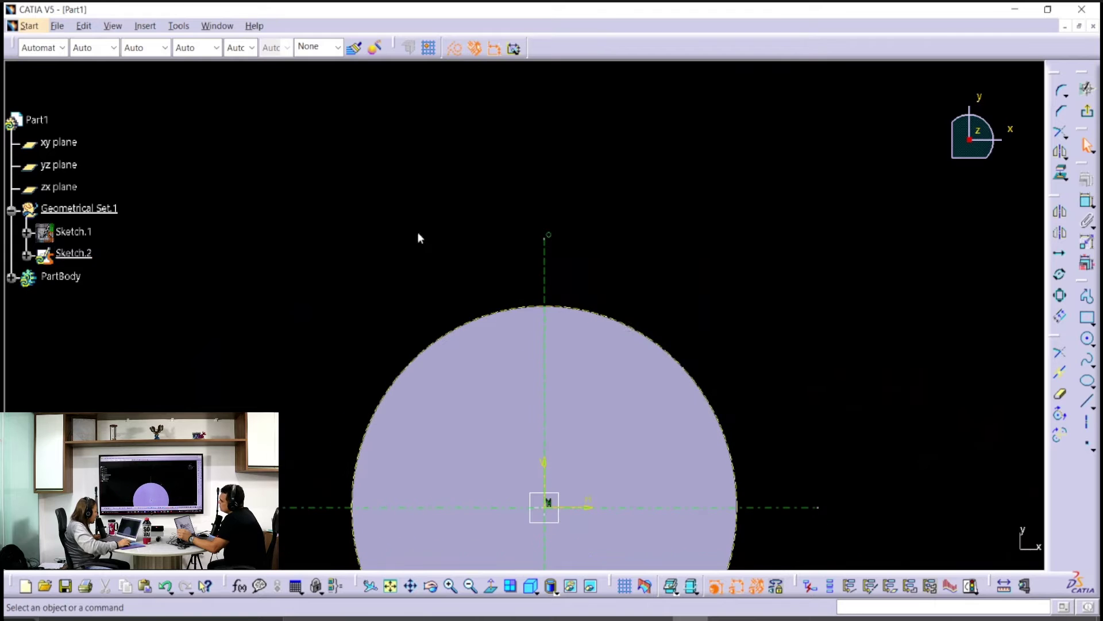
{"action": "middle_click_drag", "start_coordinate": [560, 296], "coordinate": [501, 278], "text": "ctrl"}
{"action": "middle_click_drag", "start_coordinate": [481, 199], "coordinate": [509, 299], "text": "ctrl"}
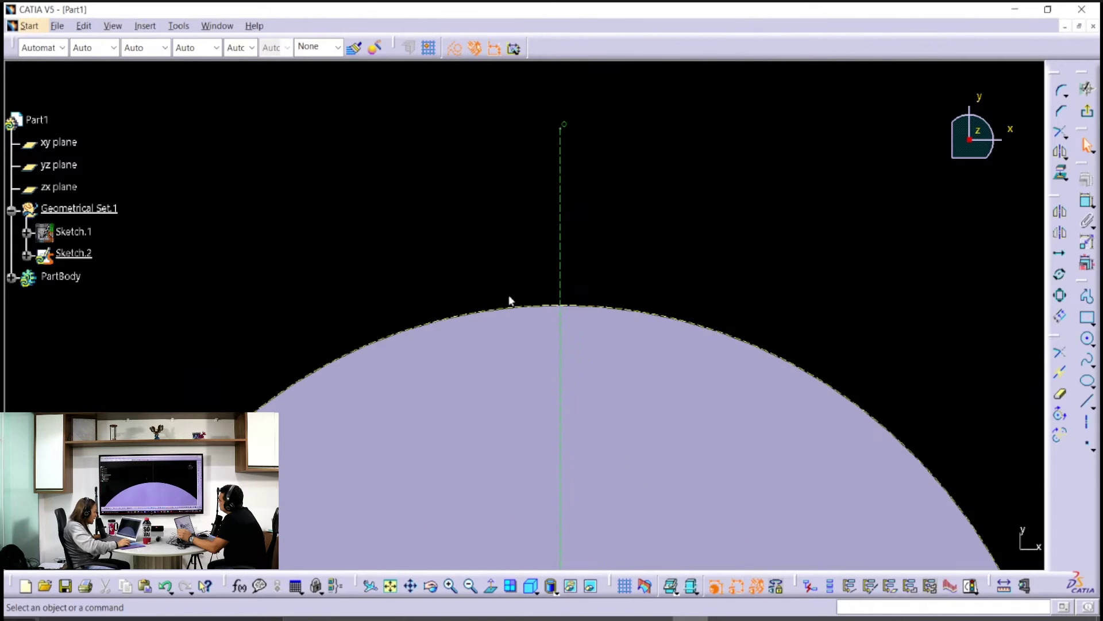
{"action": "middle_click_drag", "start_coordinate": [291, 244], "coordinate": [283, 471], "text": "ctrl"}
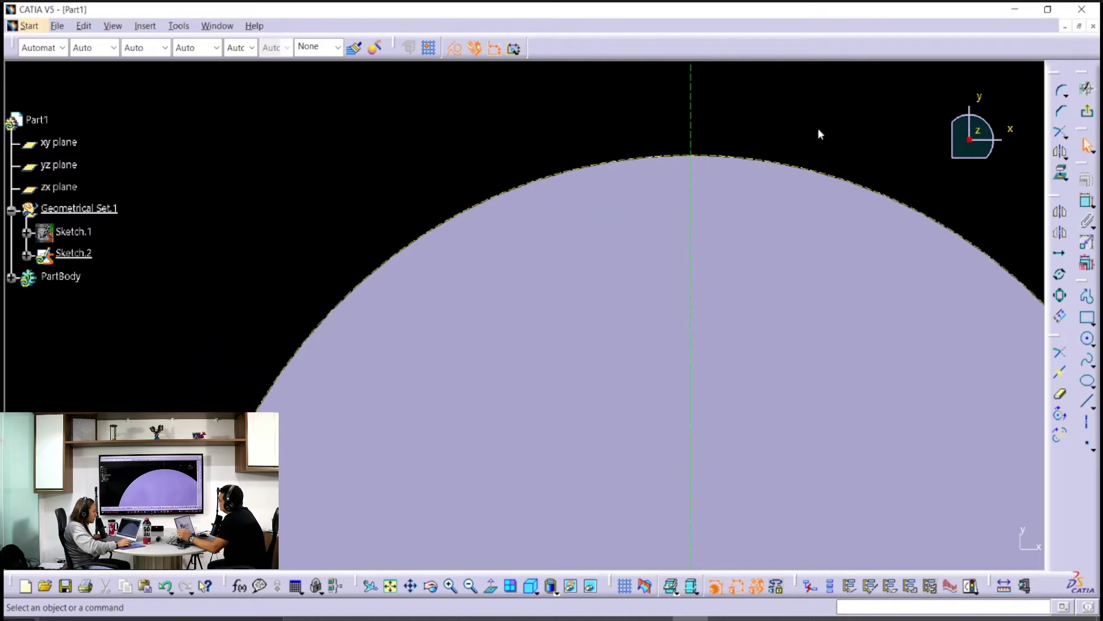
{"action": "middle_click_drag", "start_coordinate": [818, 133], "coordinate": [726, 223]}
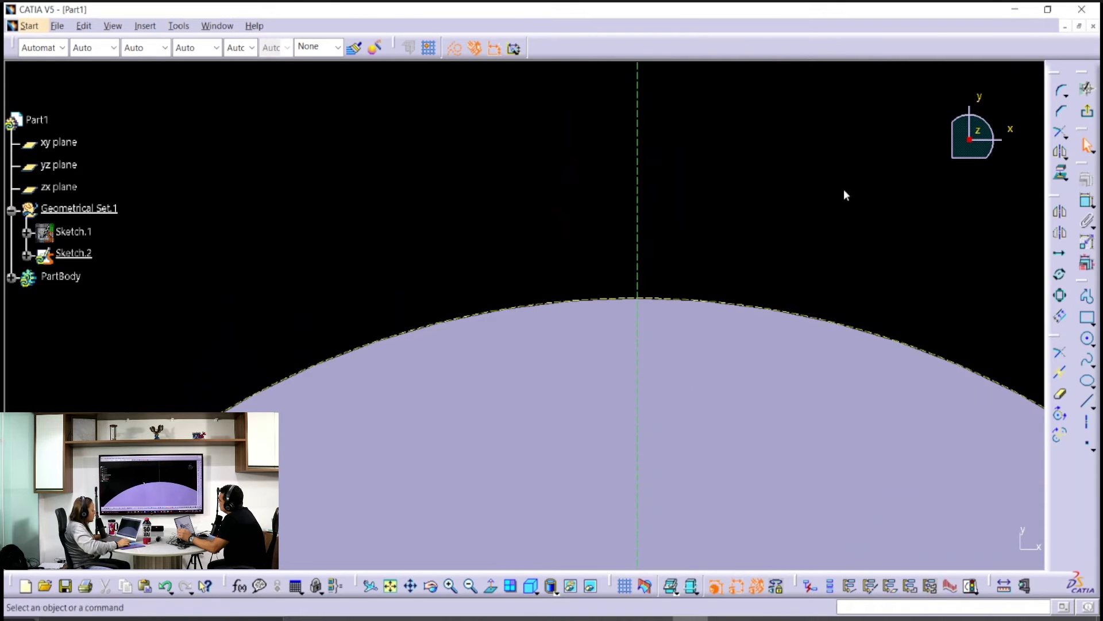
{"action": "mouse_move", "coordinate": [707, 264]}
{"action": "middle_mouse_down"}
{"action": "mouse_move", "coordinate": [652, 311]}
{"action": "mouse_move", "coordinate": [664, 308]}
{"action": "mouse_move", "coordinate": [609, 300]}
{"action": "mouse_move", "coordinate": [652, 274]}
{"action": "middle_mouse_up"}
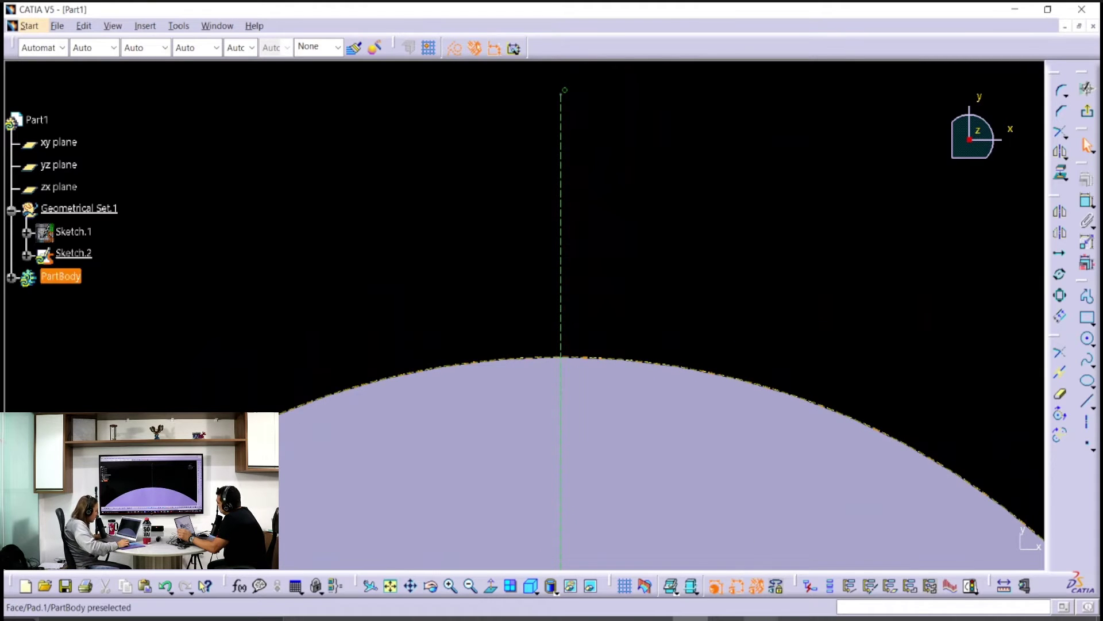
{"action": "key", "text": "alt+Tab"}
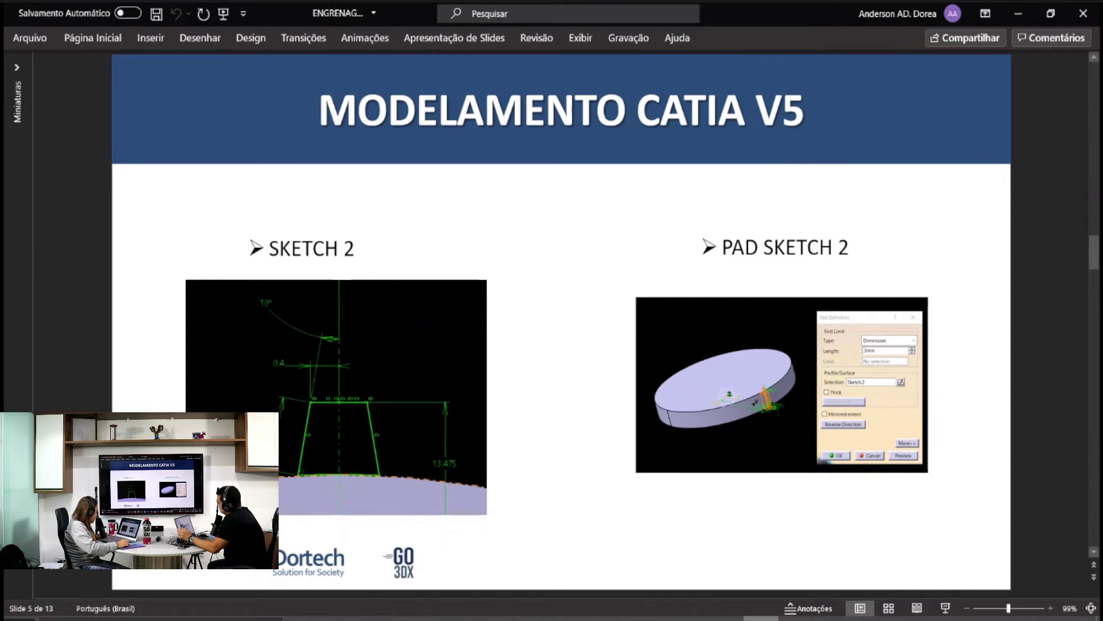
{"action": "key", "text": "alt+Tab"}
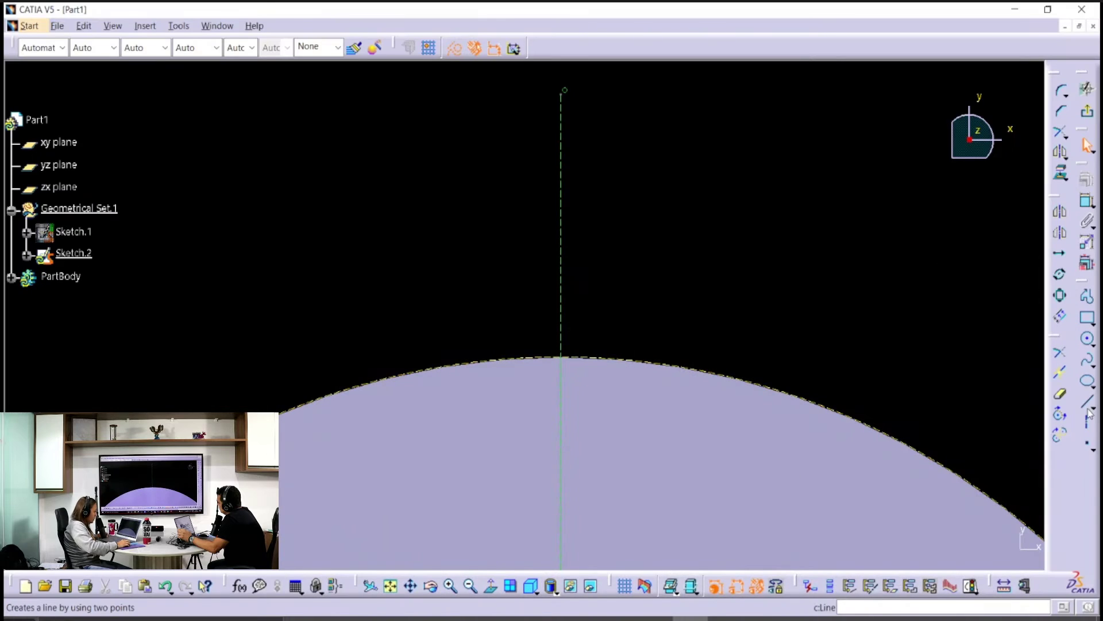
Step: Turn off construction mode and draw a slanted tooth flank line about 1.02 mm long, rising from the disc's edge left of the vertical axis
{"action": "left_click", "coordinate": [1088, 407]}
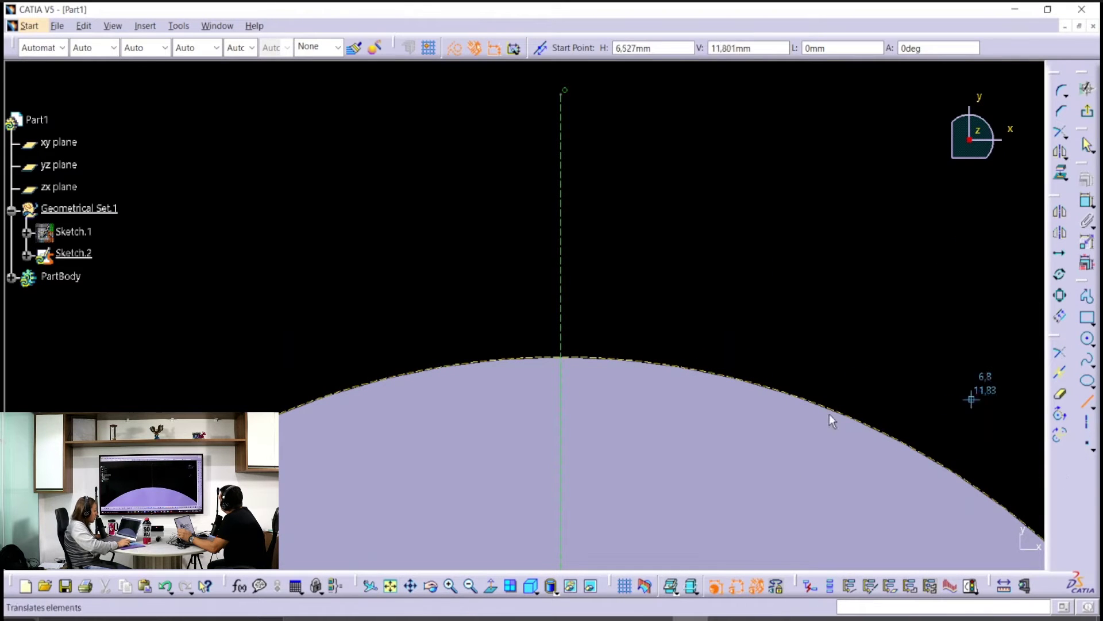
{"action": "left_click", "coordinate": [491, 361]}
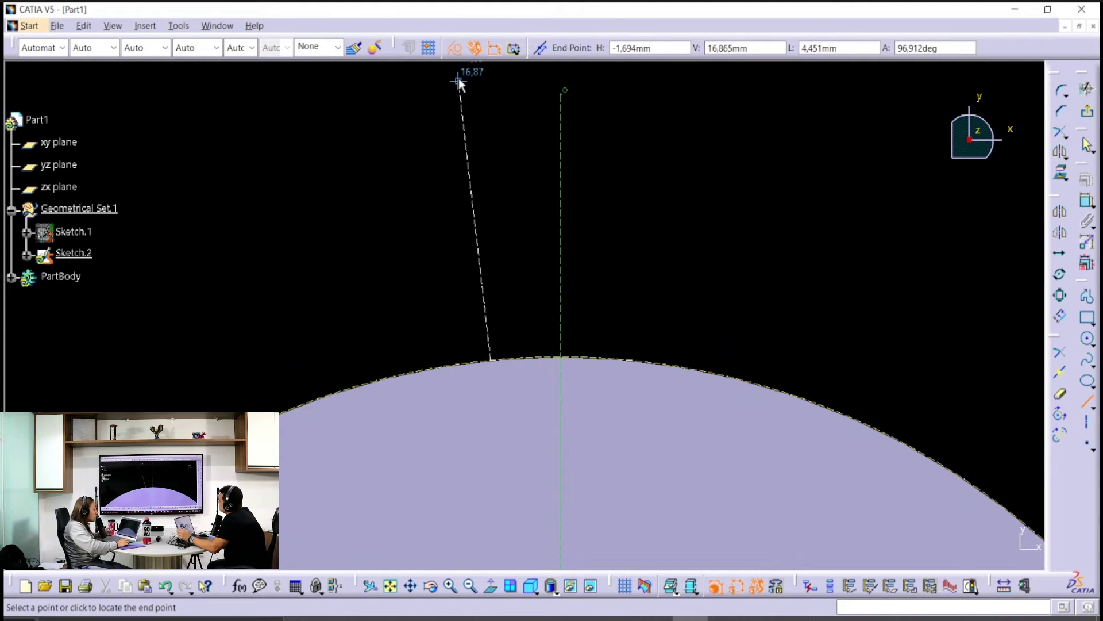
{"action": "left_click", "coordinate": [454, 49]}
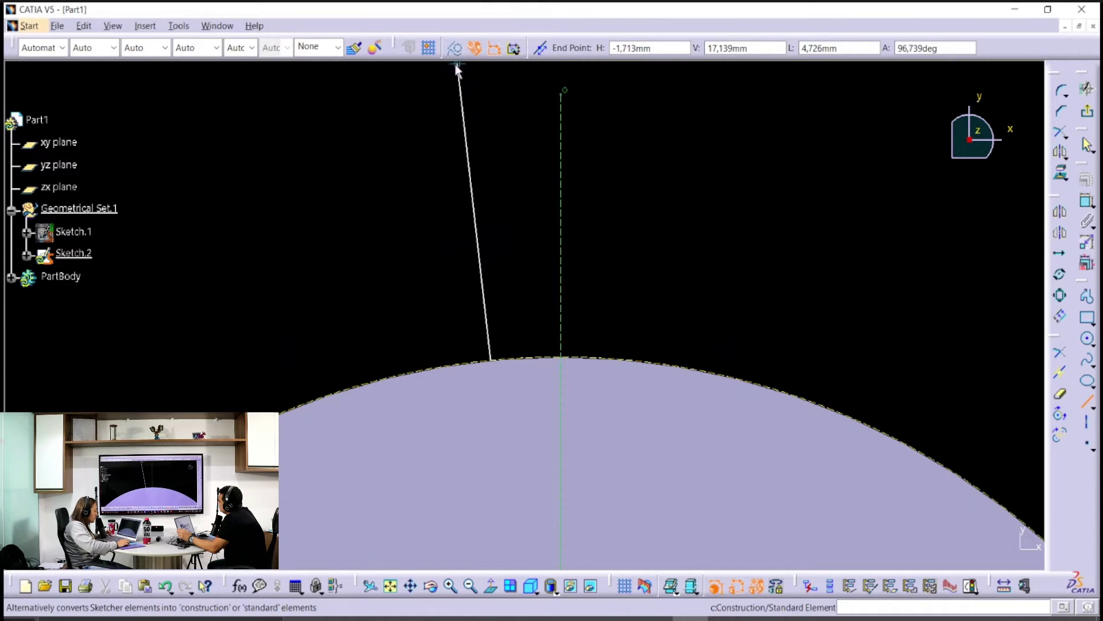
{"action": "left_click", "coordinate": [501, 298]}
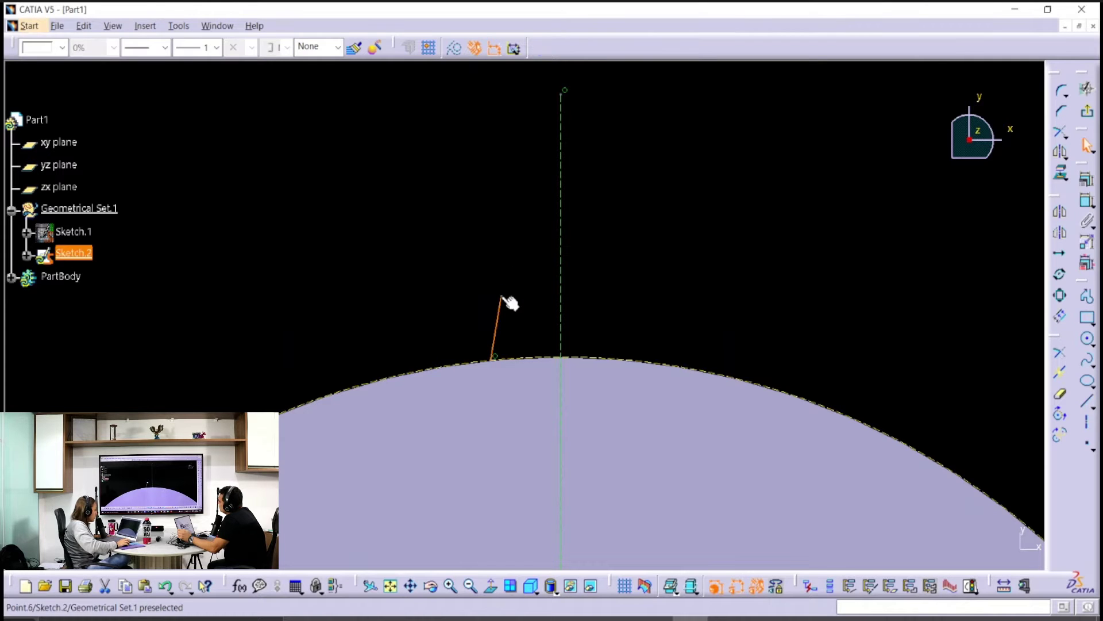
{"action": "left_click", "coordinate": [500, 363]}
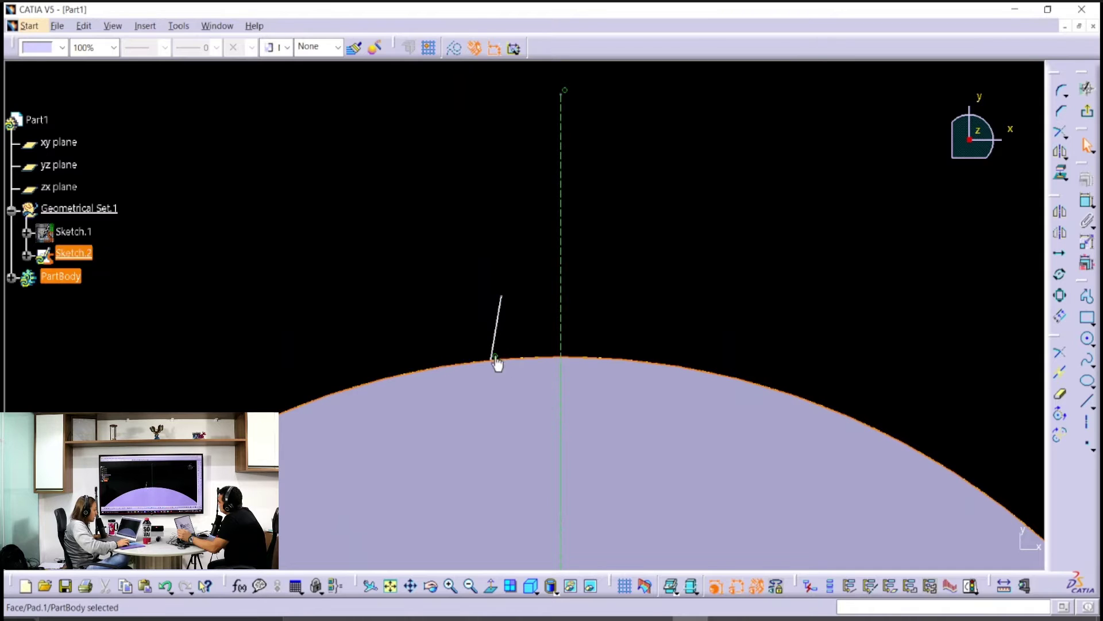
{"action": "left_click", "coordinate": [726, 217]}
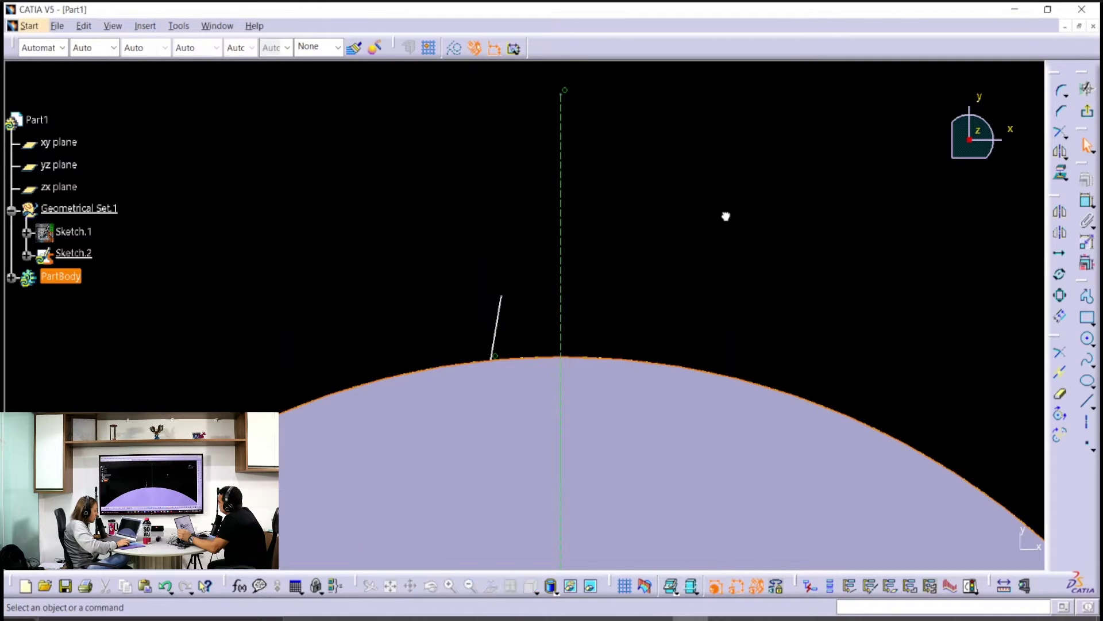
Step: Draw a horizontal line about 0.99 mm long from the flank's upper end to the vertical axis as the tooth tip
{"action": "left_click", "coordinate": [1084, 406]}
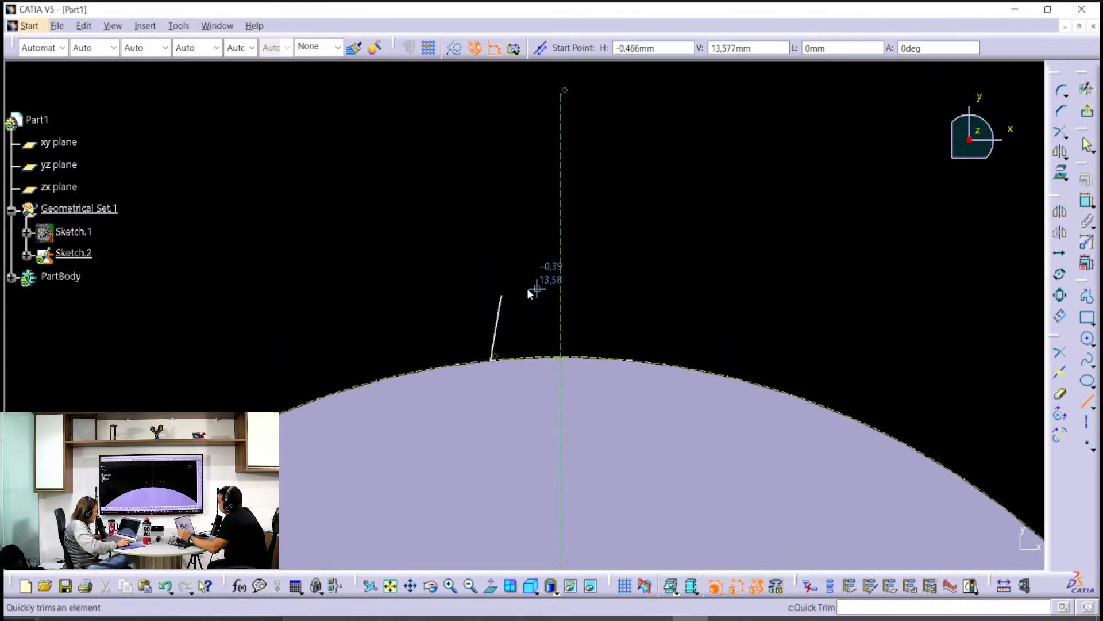
{"action": "left_click", "coordinate": [494, 287]}
{"action": "left_click", "coordinate": [501, 298]}
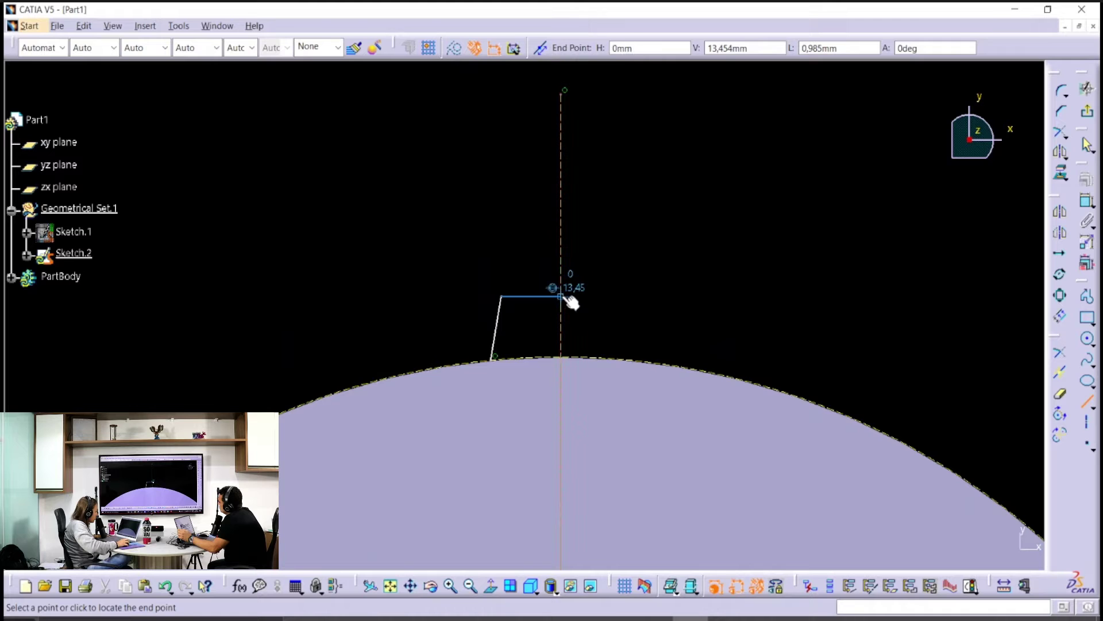
{"action": "left_click", "coordinate": [560, 295]}
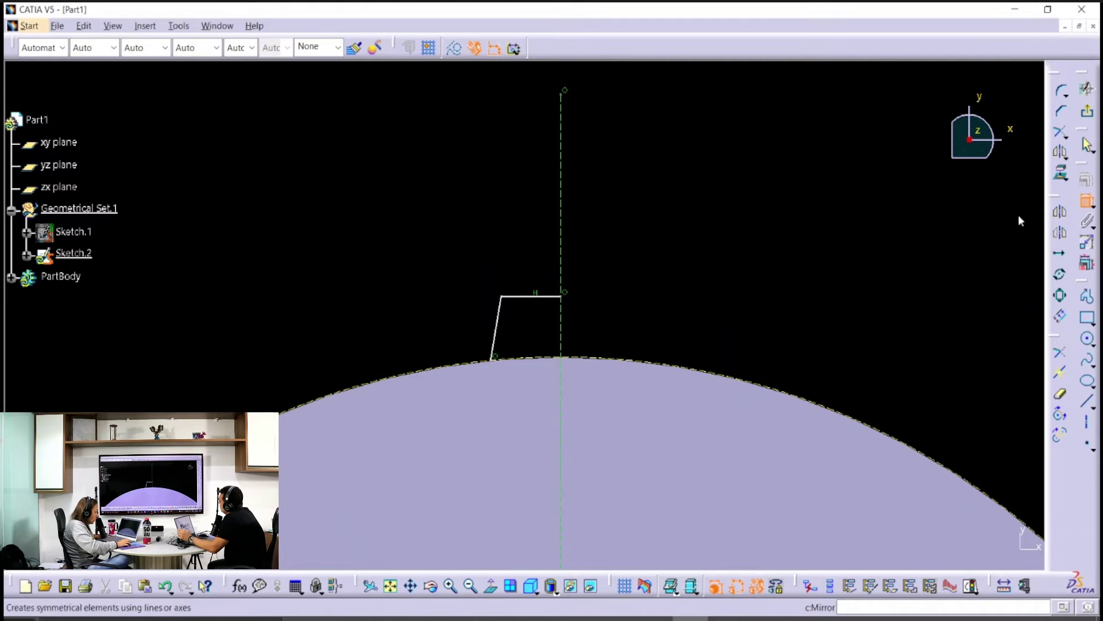
Step: Dimension the slanted flank line's length and set it to 1 mm
{"action": "left_click", "coordinate": [500, 327]}
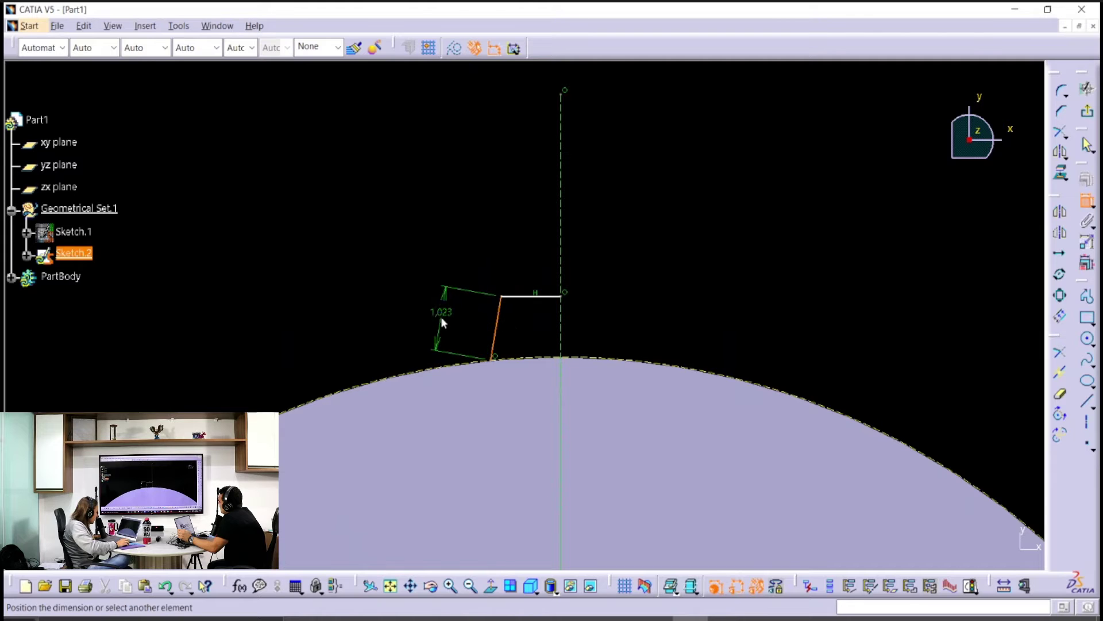
{"action": "left_click", "coordinate": [441, 320]}
{"action": "double_click", "coordinate": [449, 314]}
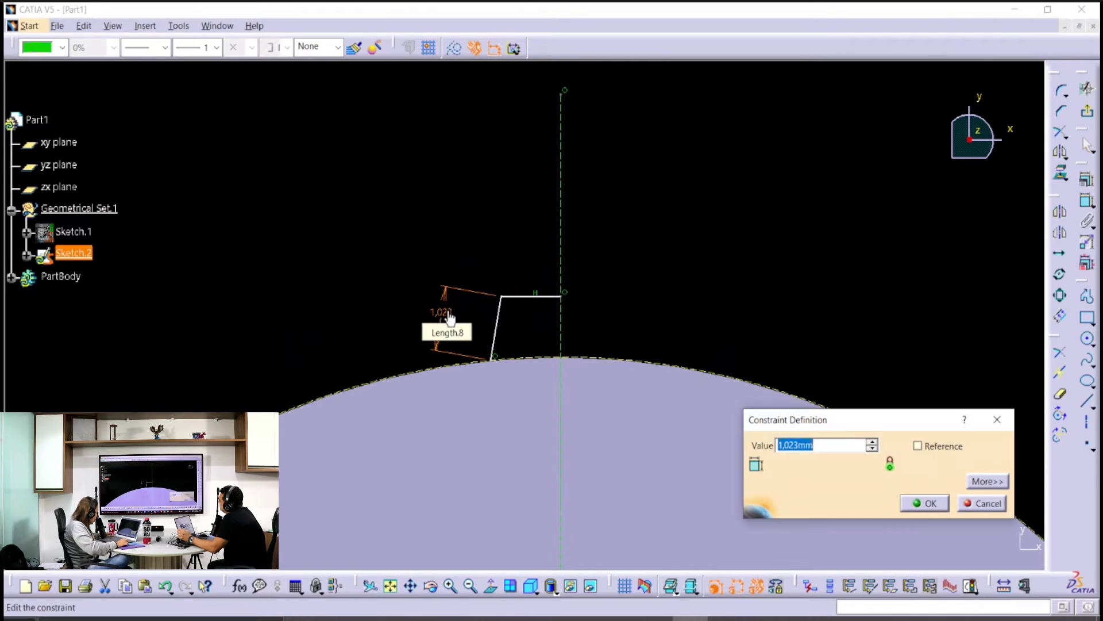
{"action": "key", "text": "Return"}
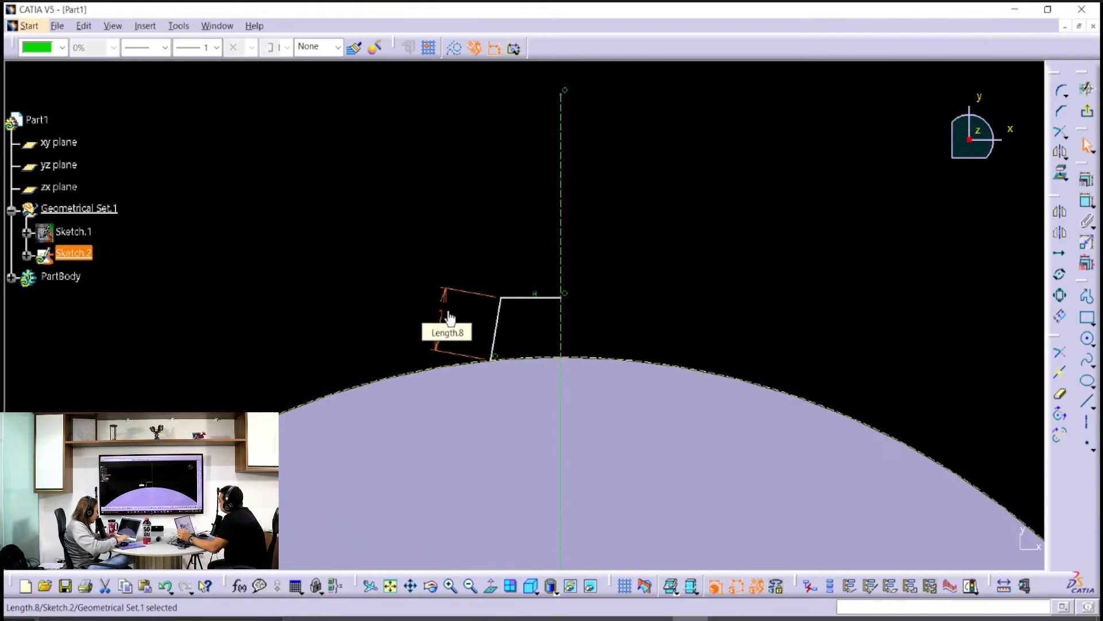
{"action": "left_click", "coordinate": [505, 256]}
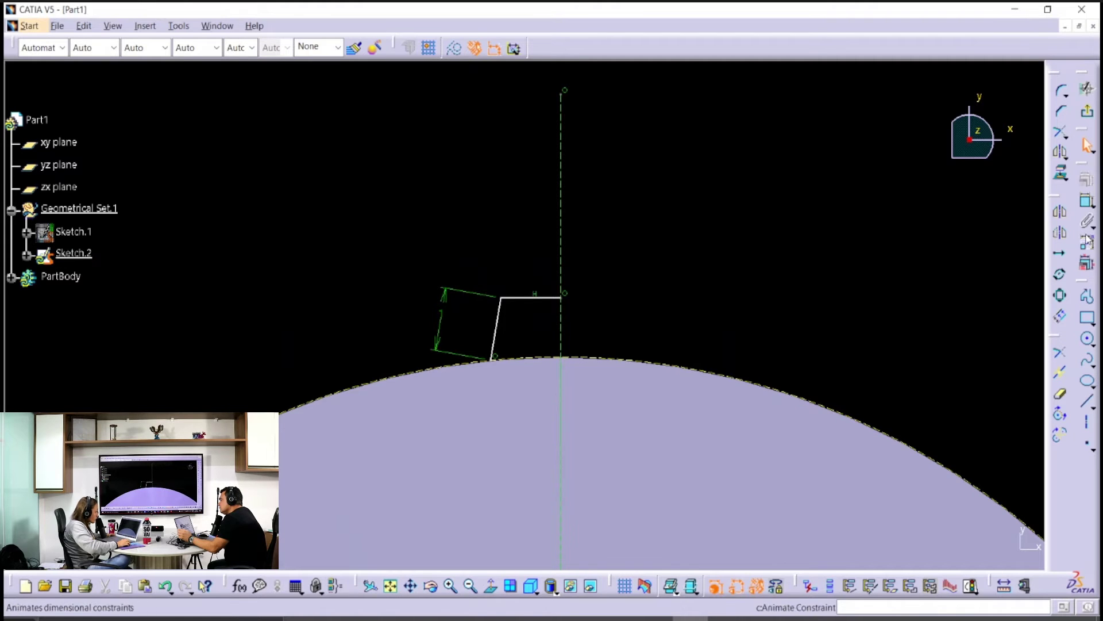
Step: Dimension the horizontal tip line's length and set it to 0,4 mm
{"action": "left_click", "coordinate": [1087, 201]}
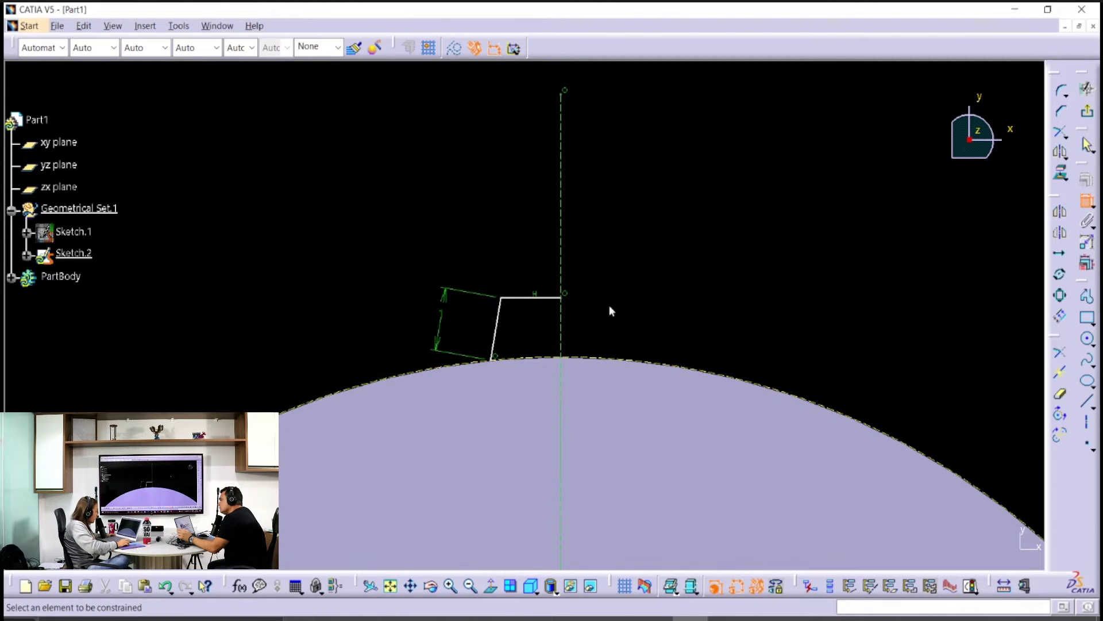
{"action": "left_click", "coordinate": [528, 300]}
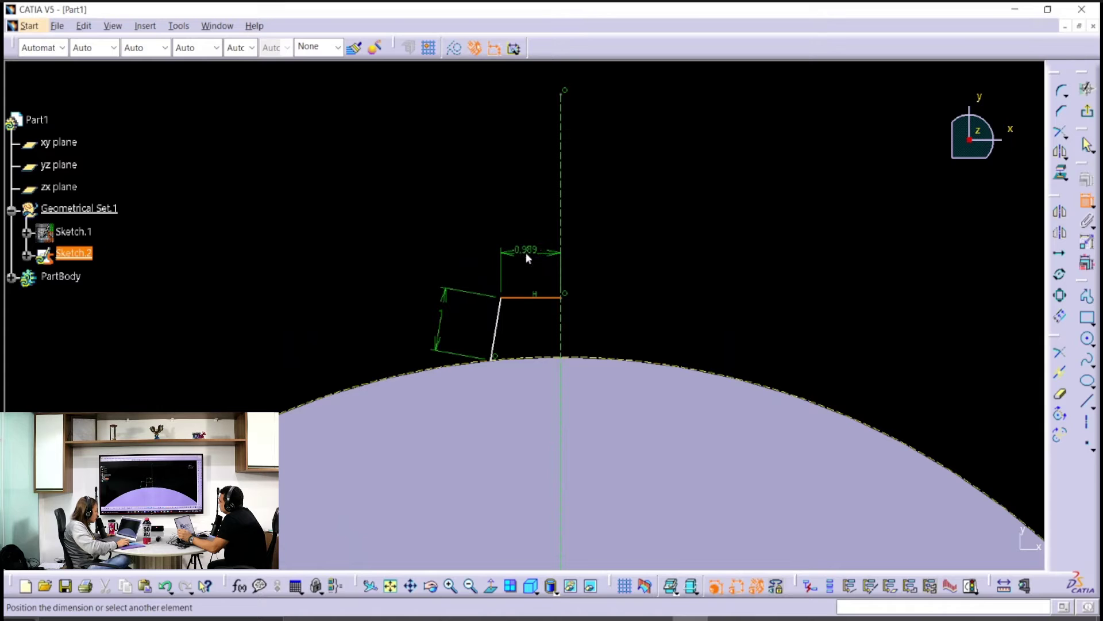
{"action": "left_click", "coordinate": [526, 253]}
{"action": "double_click", "coordinate": [527, 258]}
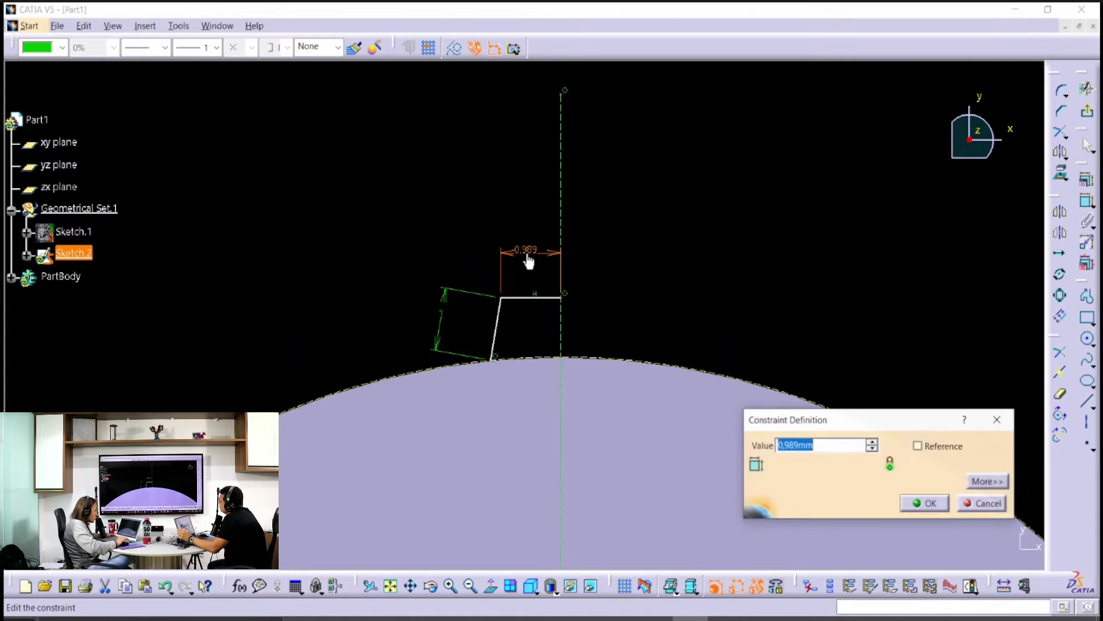
{"action": "type", "text": "0,4"}
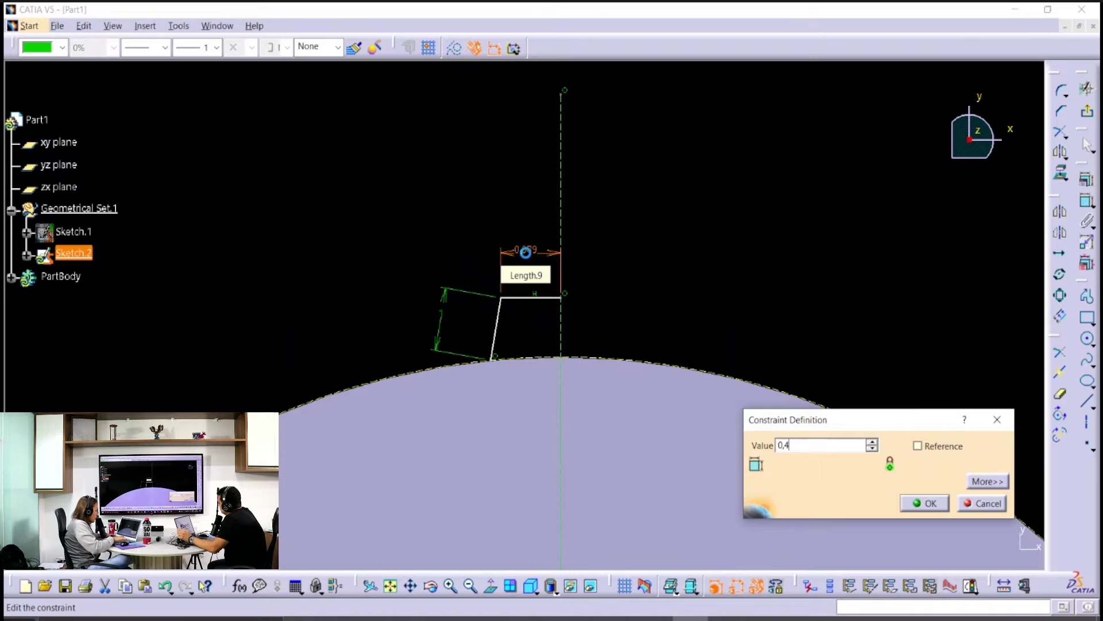
{"action": "key", "text": "Return"}
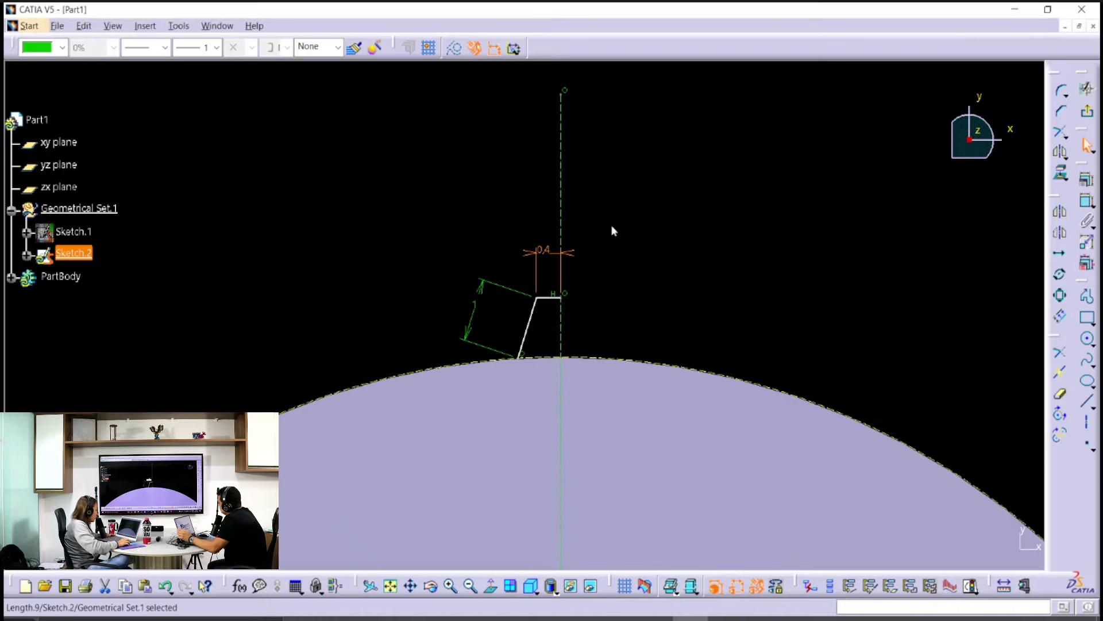
Step: Switch to the PowerPoint presentation to check the Sketch 2 reference dimensions, and return to the CATIA sketch
{"action": "left_click", "coordinate": [637, 230]}
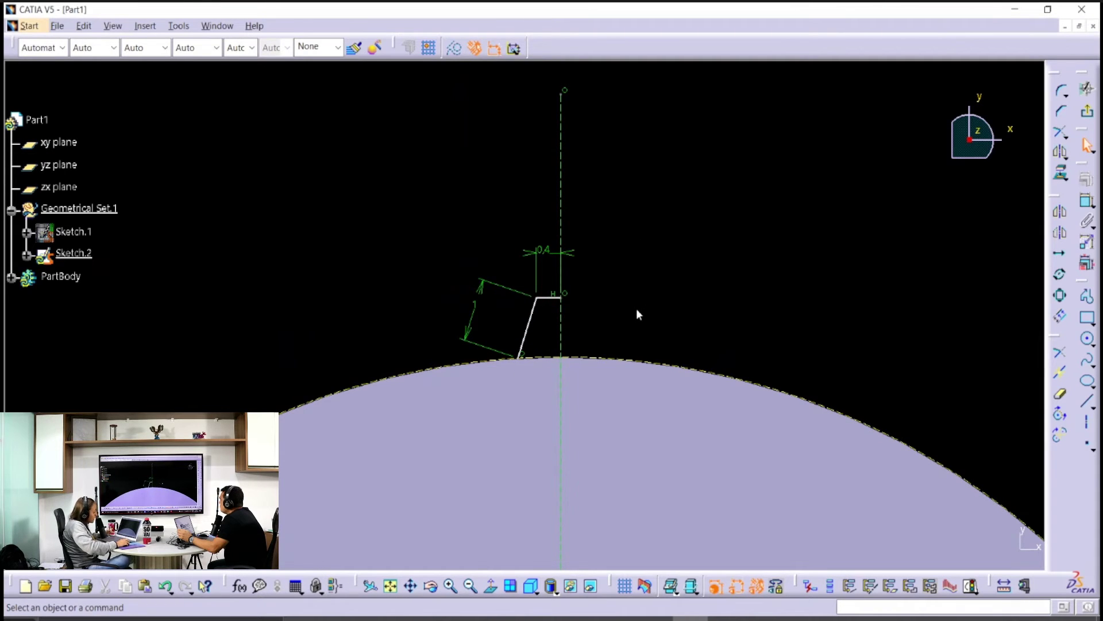
{"action": "left_click", "coordinate": [476, 309]}
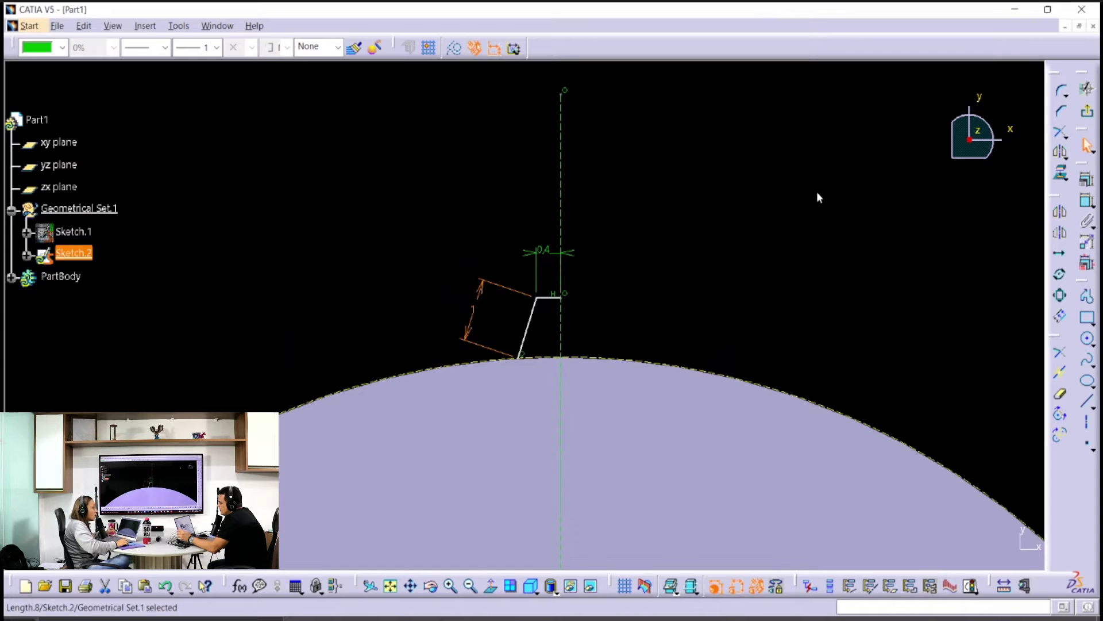
{"action": "left_click", "coordinate": [742, 251]}
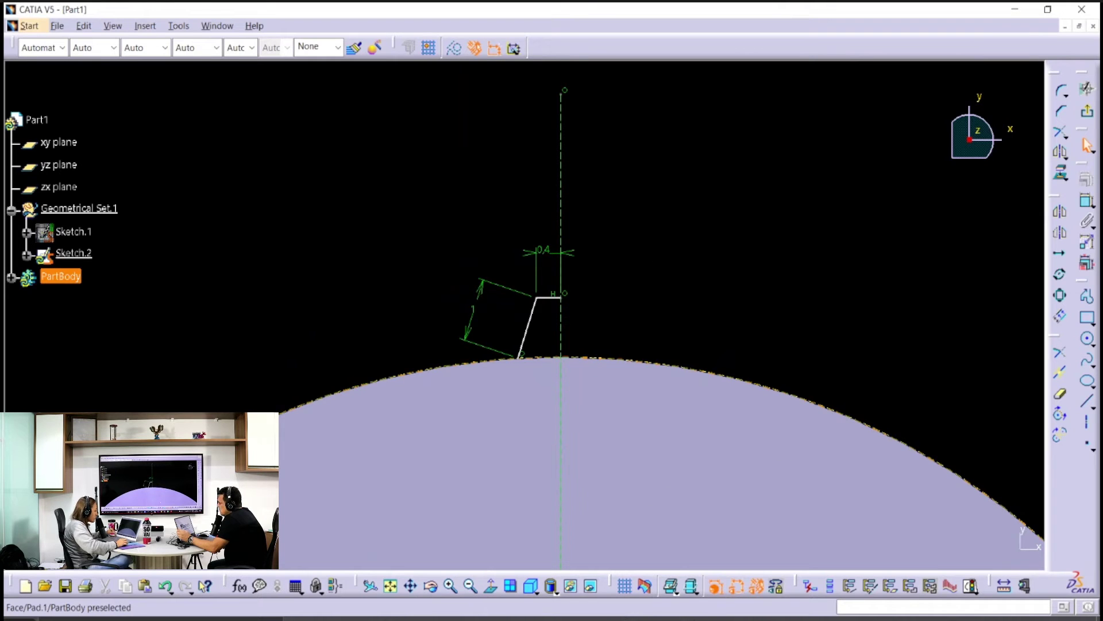
{"action": "left_click", "coordinate": [762, 619]}
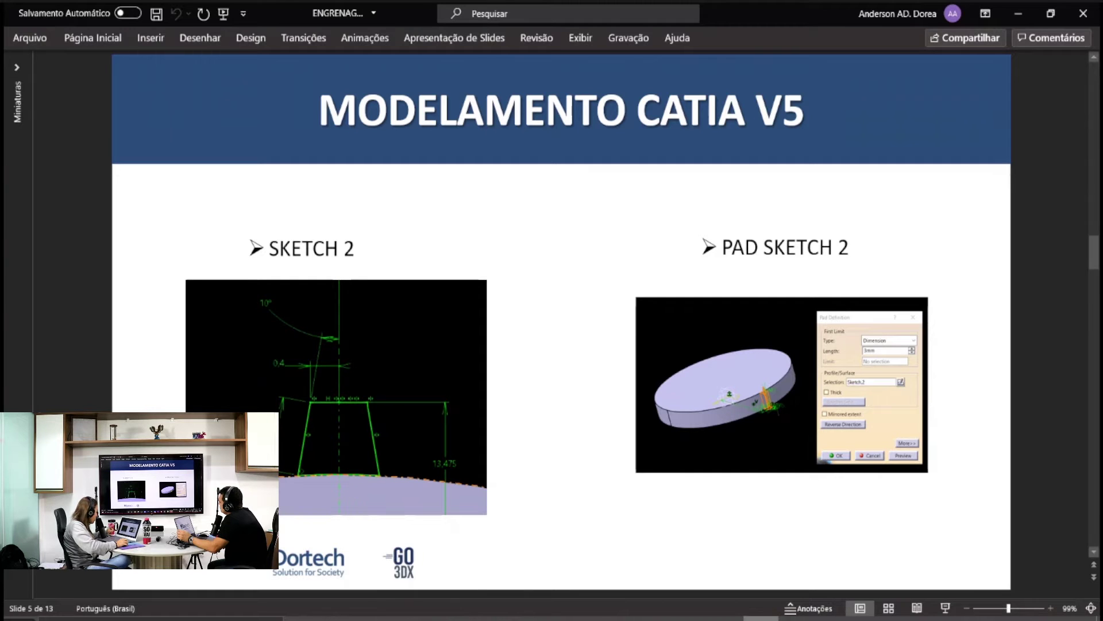
{"action": "left_click", "coordinate": [690, 619]}
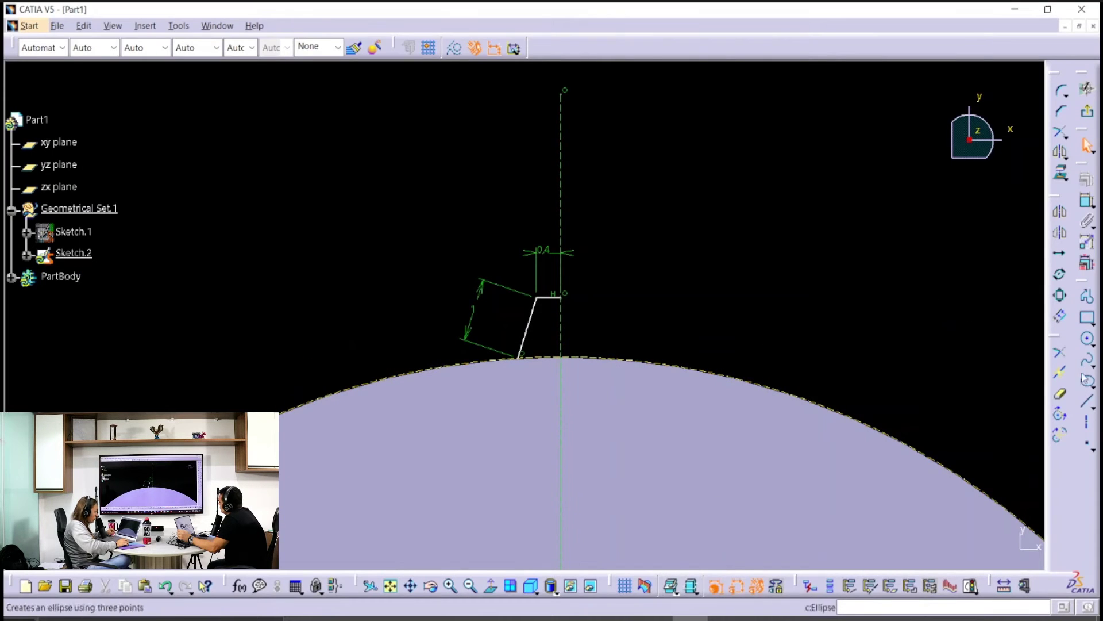
{"action": "left_click", "coordinate": [1086, 200]}
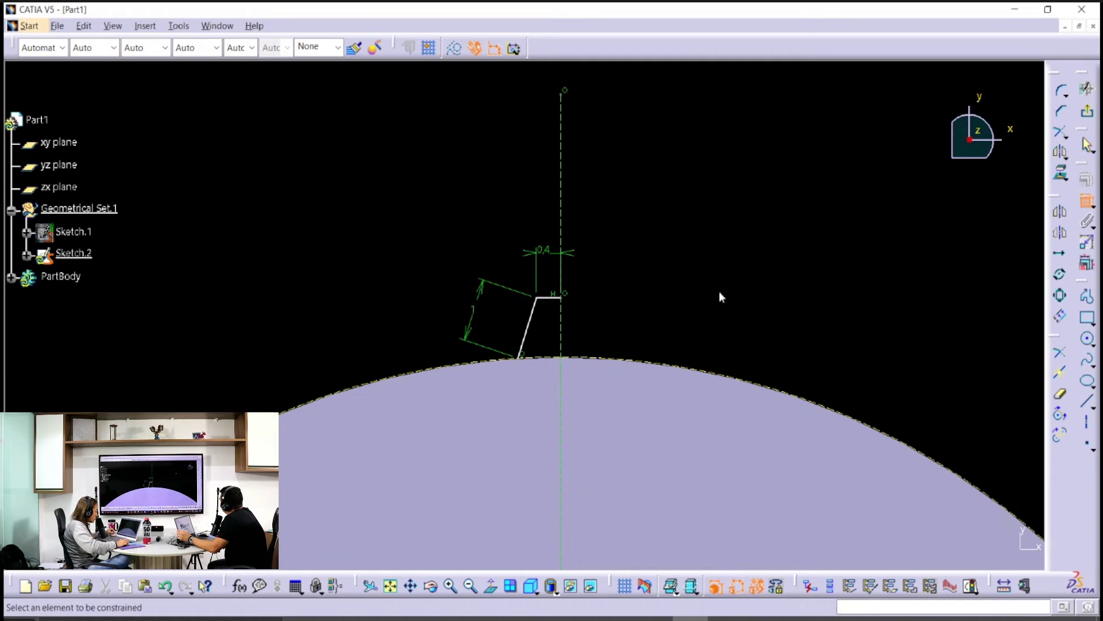
{"action": "left_click", "coordinate": [525, 333]}
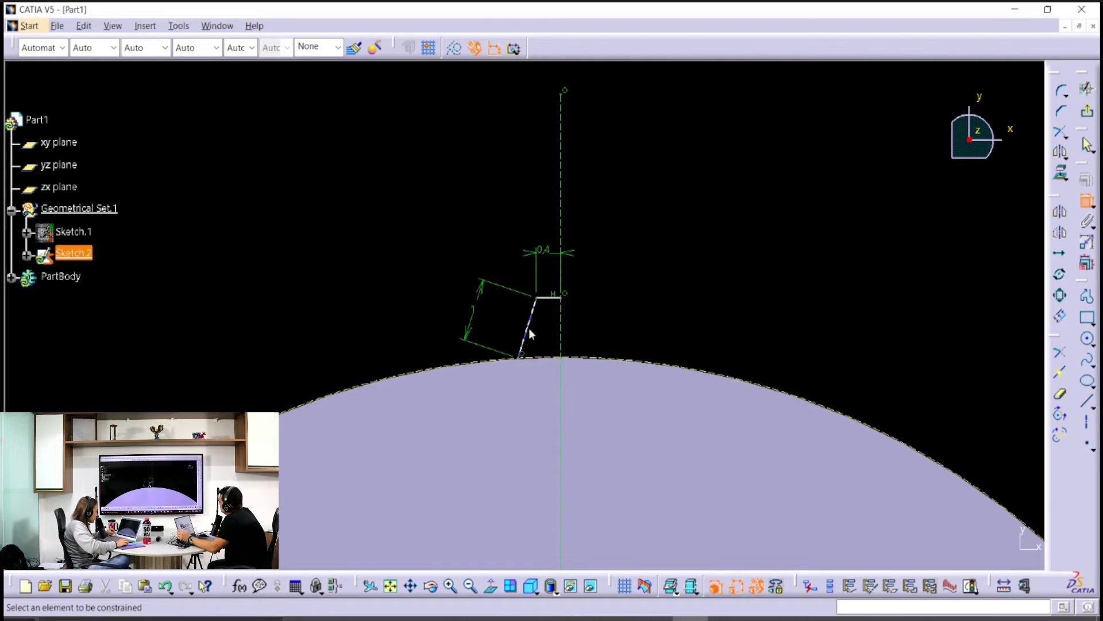
{"action": "left_click", "coordinate": [563, 338]}
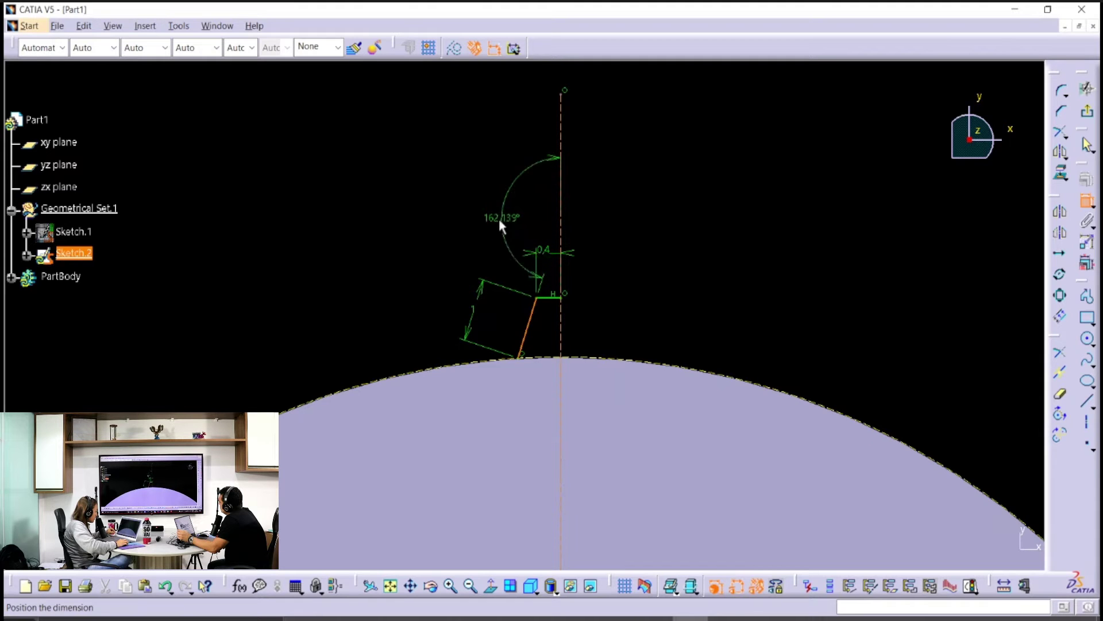
{"action": "left_click", "coordinate": [496, 214]}
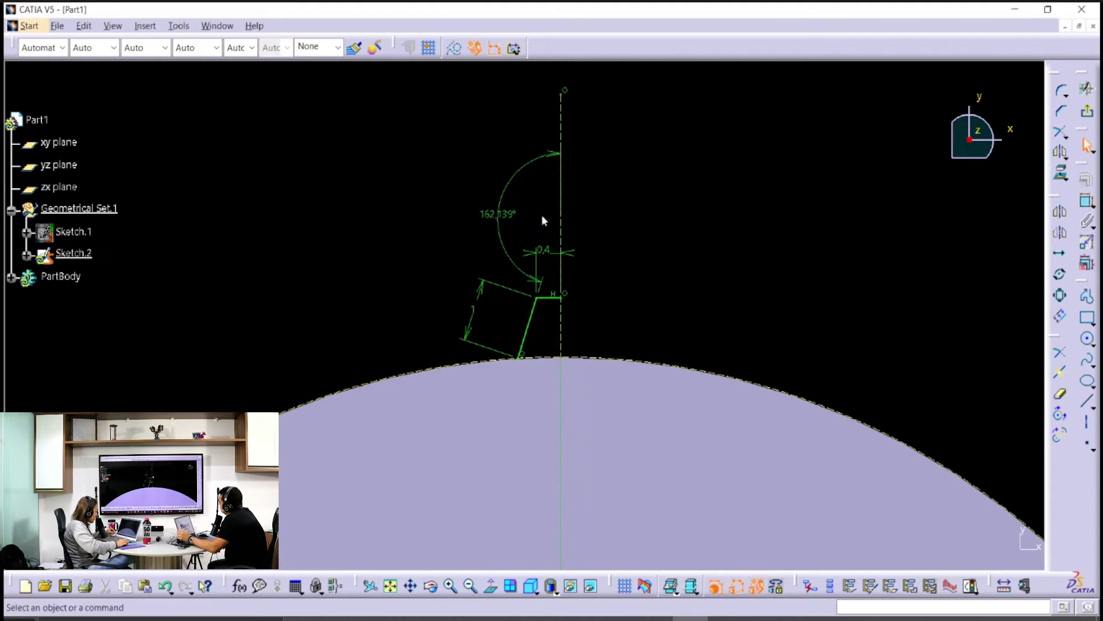
{"action": "left_click", "coordinate": [493, 217]}
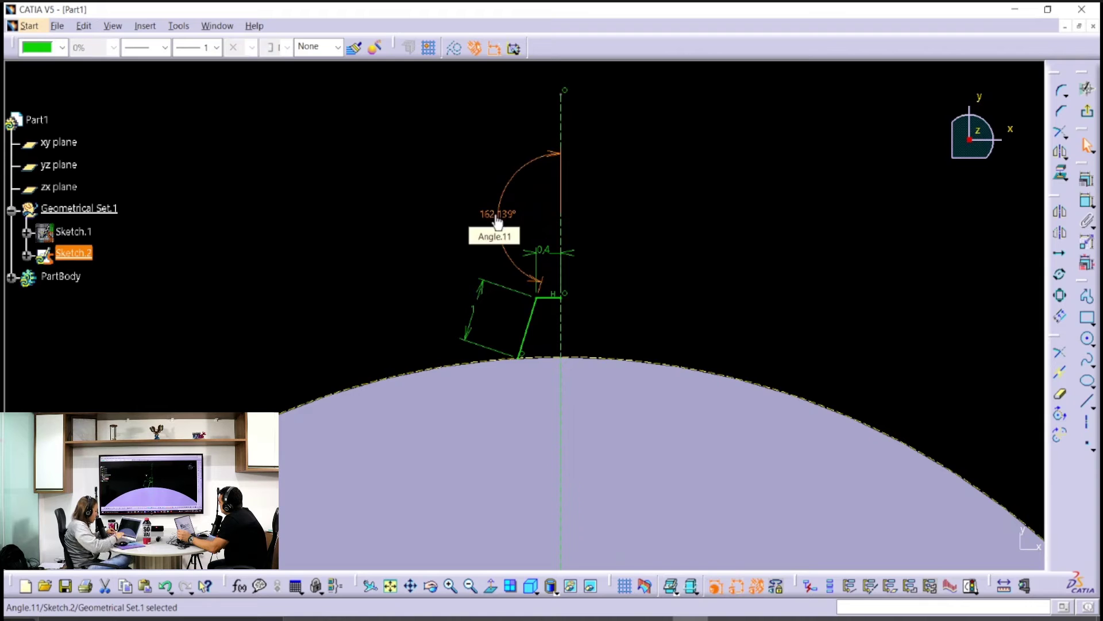
{"action": "key", "text": "Delete"}
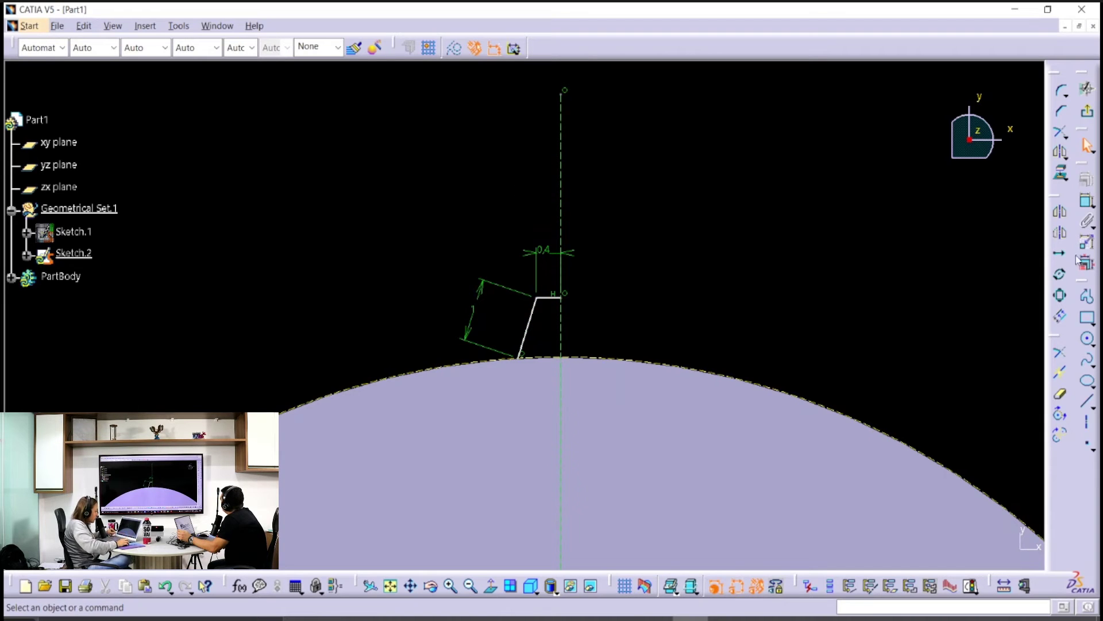
Step: Dimension the acute angle between the slanted flank line and the vertical axis and set it to 10 degrees
{"action": "left_click", "coordinate": [1088, 204]}
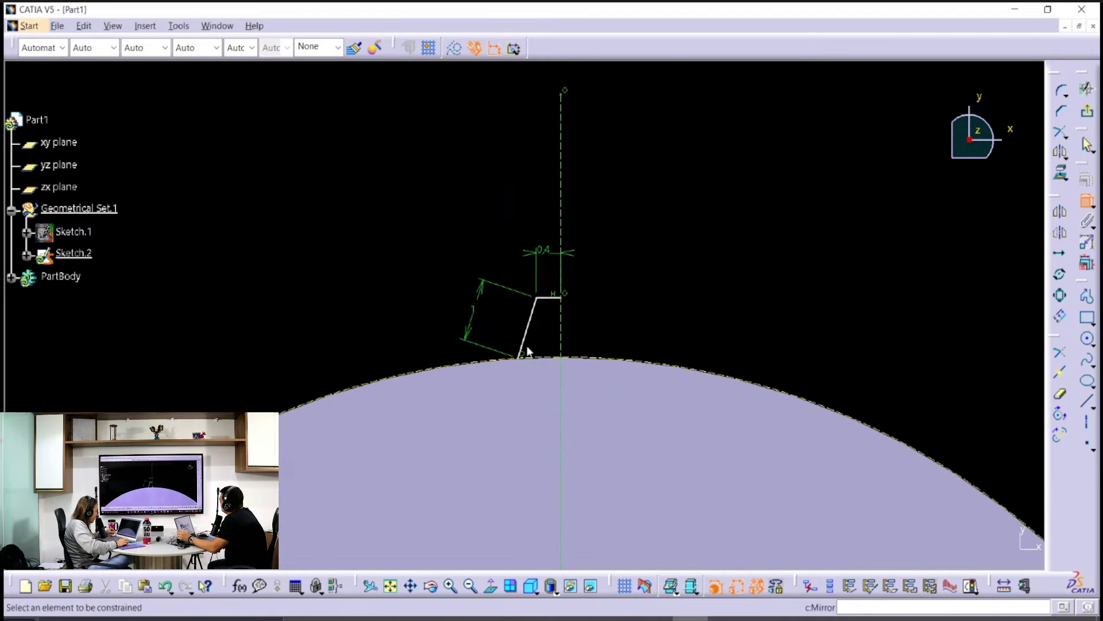
{"action": "left_click", "coordinate": [537, 312]}
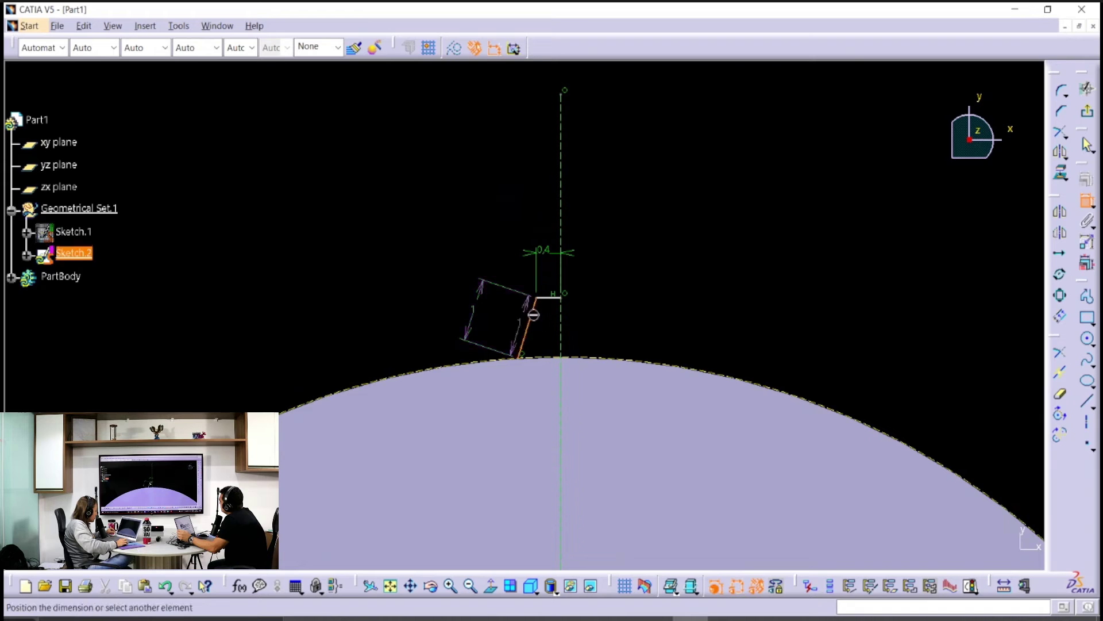
{"action": "left_click", "coordinate": [563, 236]}
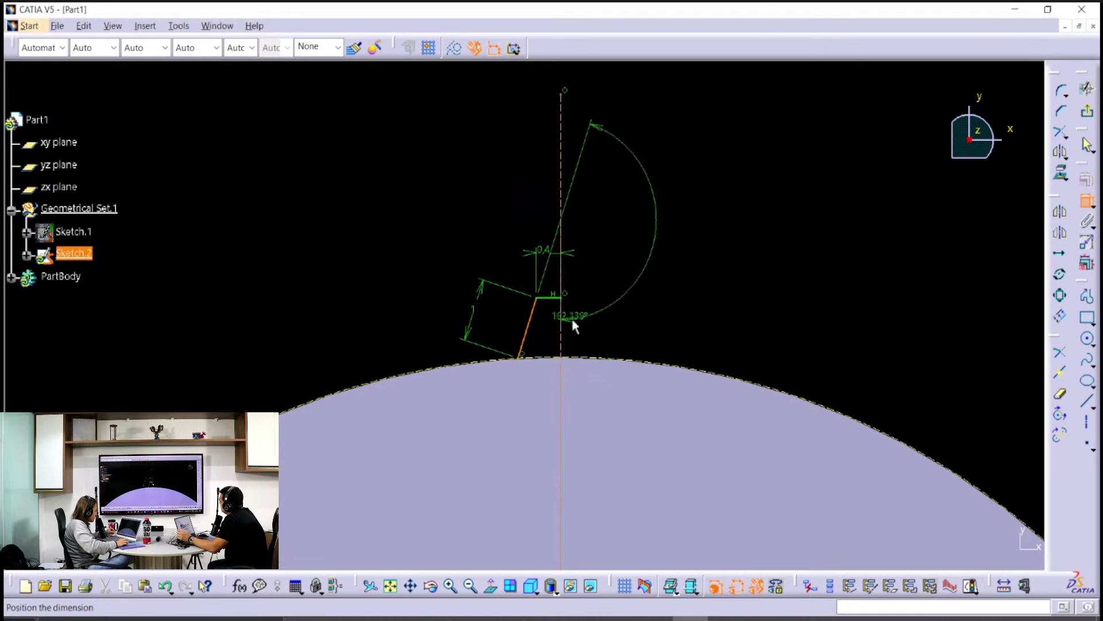
{"action": "left_click", "coordinate": [542, 333]}
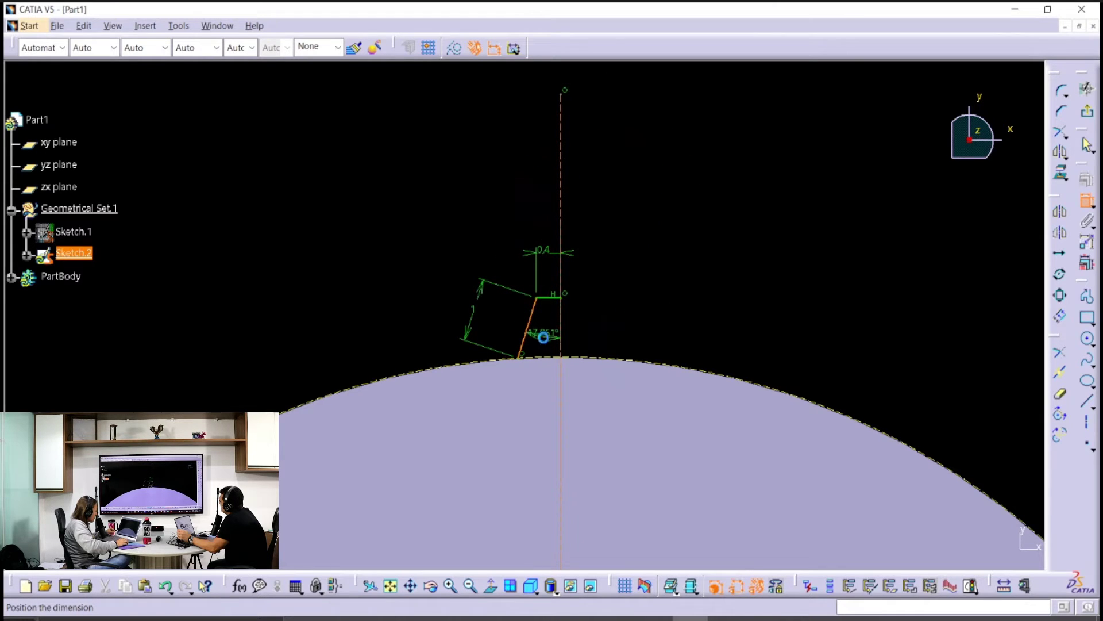
{"action": "double_click", "coordinate": [545, 336]}
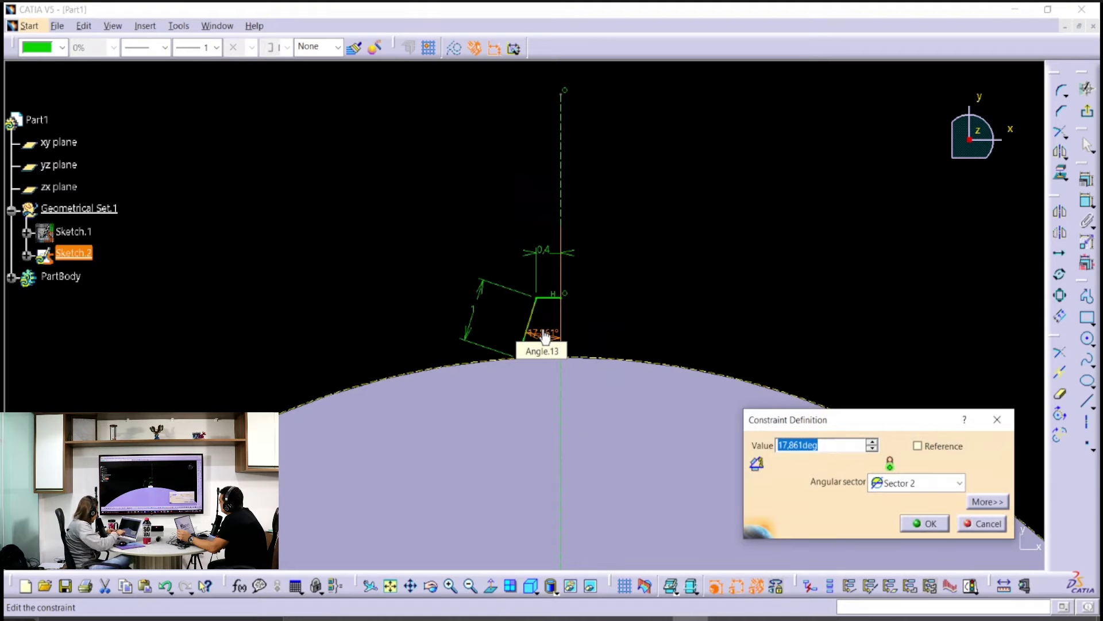
{"action": "type", "text": "10"}
{"action": "key", "text": "Return"}
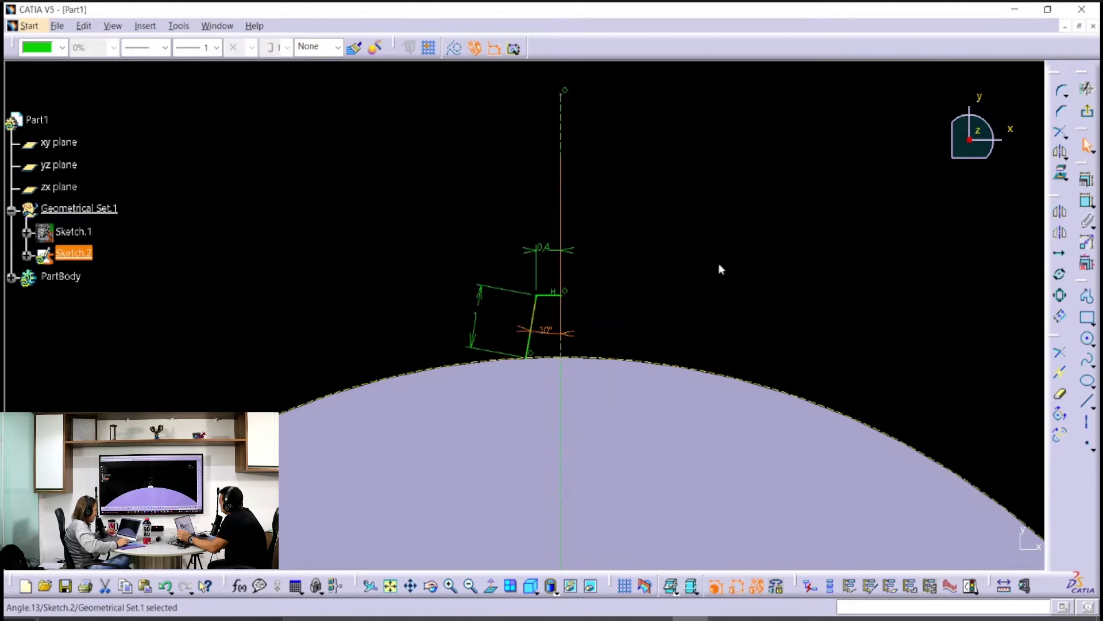
{"action": "left_click", "coordinate": [720, 262]}
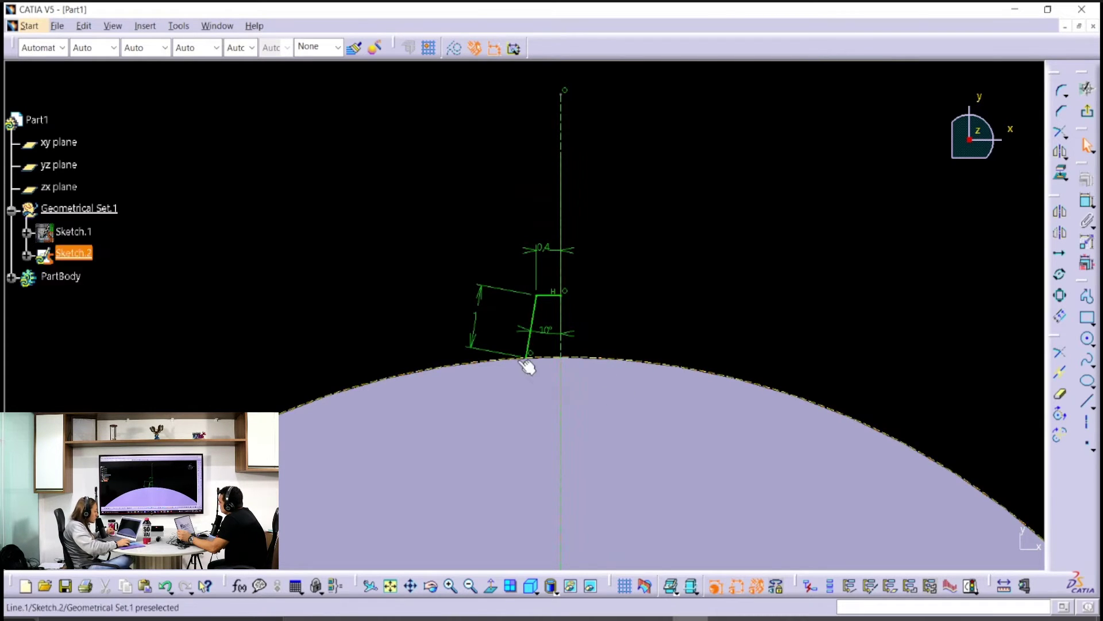
Step: Move the flank length and tip width dimensions closer to the tooth profile
{"action": "left_click_drag", "start_coordinate": [475, 325], "coordinate": [493, 321]}
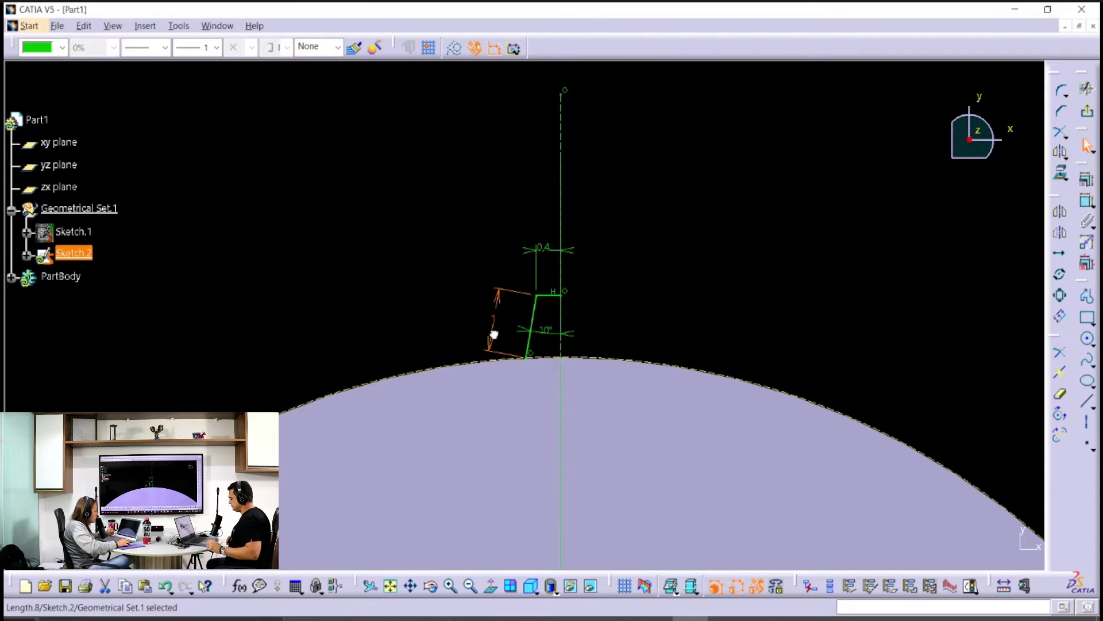
{"action": "left_click_drag", "start_coordinate": [547, 250], "coordinate": [546, 266]}
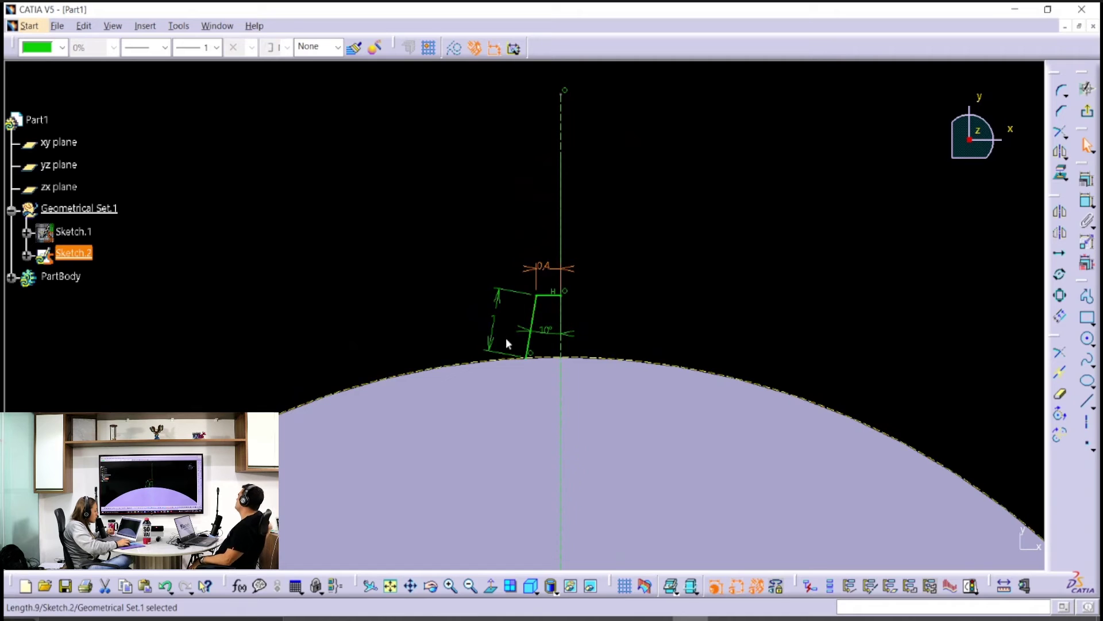
Step: Mirror the slanted flank line and the horizontal tip line about the vertical axis
{"action": "left_click", "coordinate": [534, 319]}
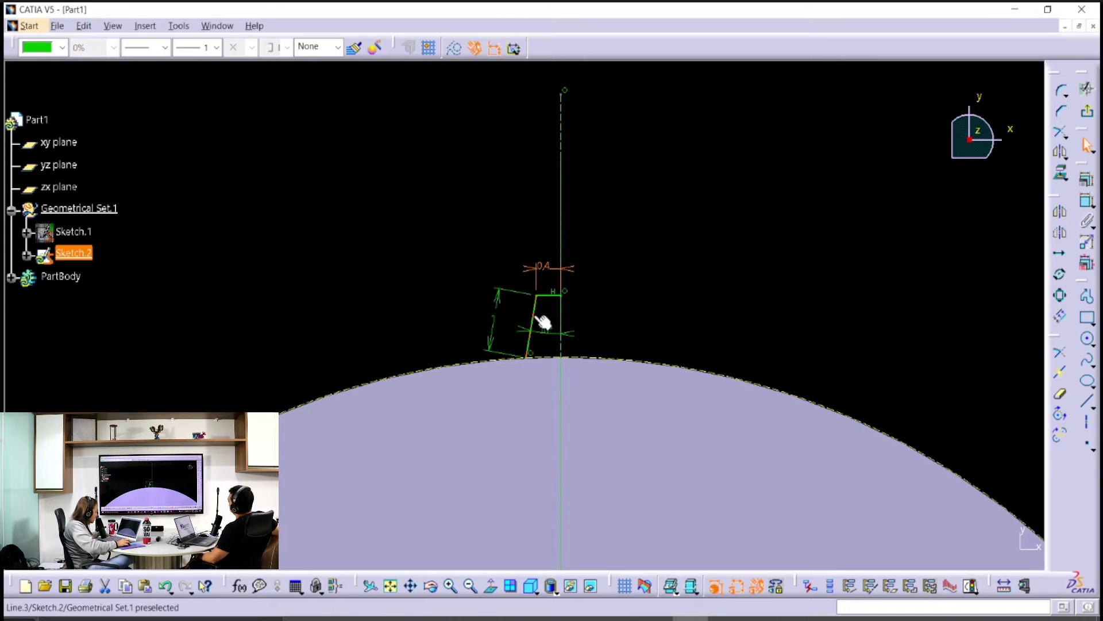
{"action": "left_click", "coordinate": [542, 296], "text": "ctrl"}
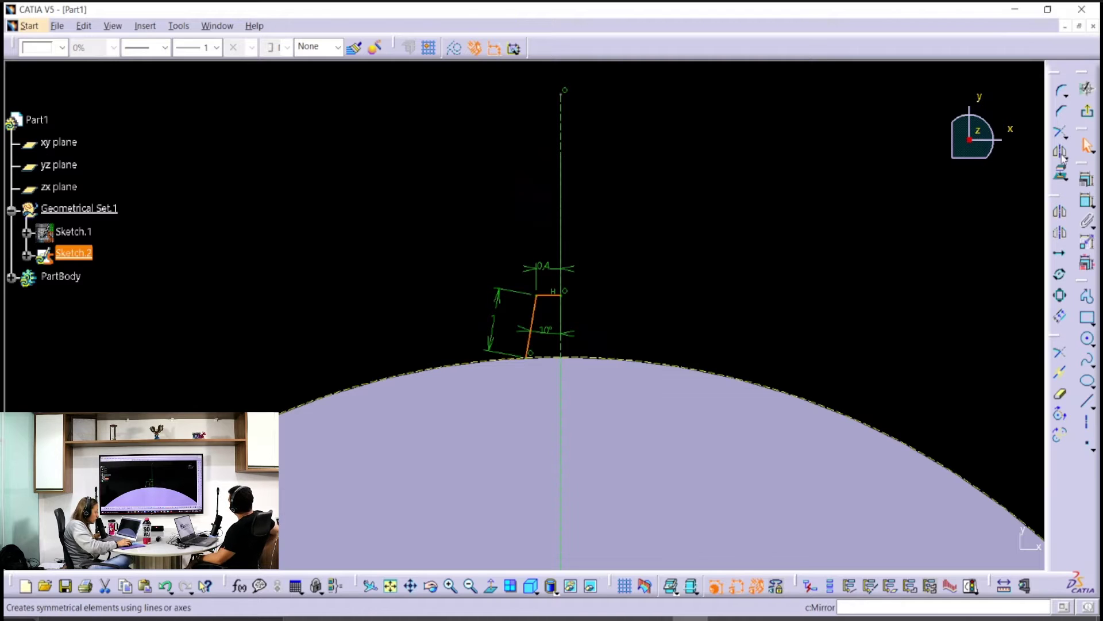
{"action": "left_click", "coordinate": [1060, 211]}
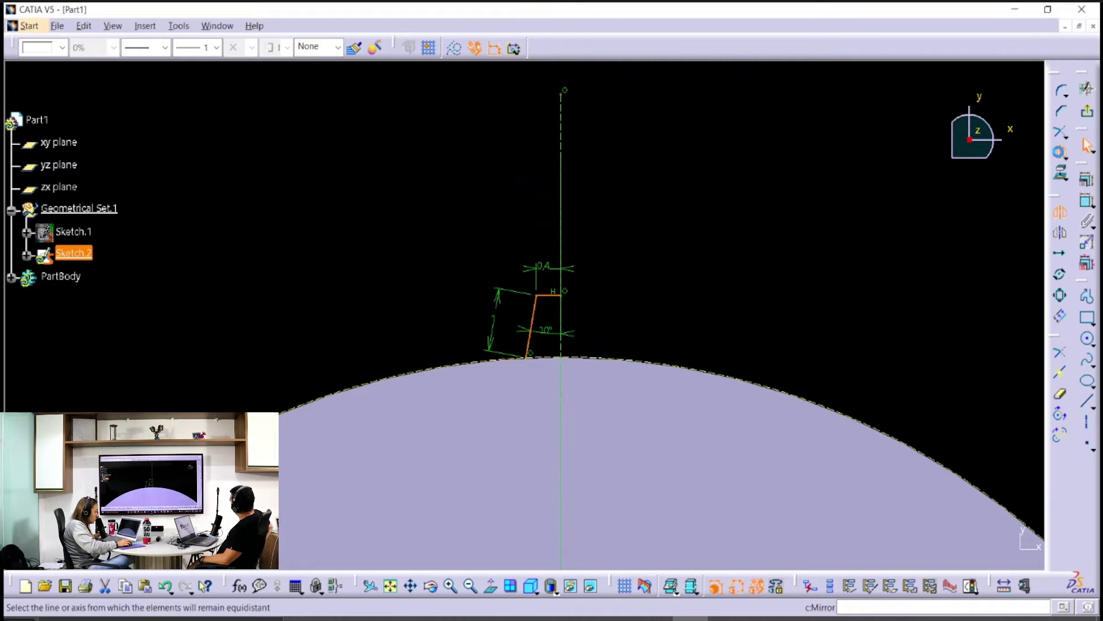
{"action": "left_click", "coordinate": [563, 185]}
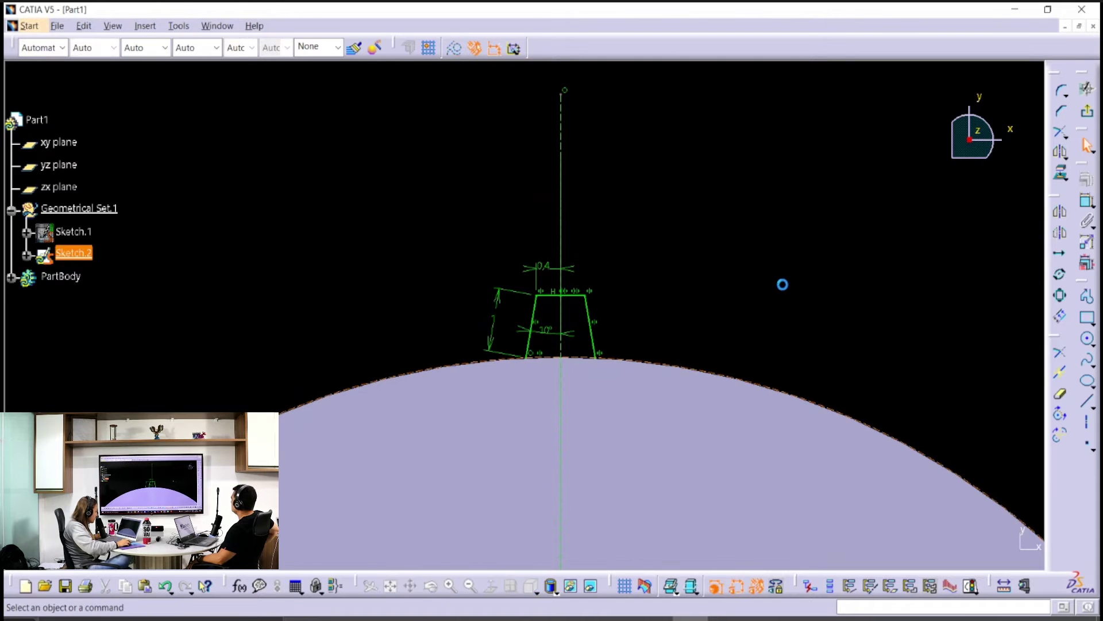
Step: Convert the projected disc edge from construction geometry to a standard element
{"action": "left_click", "coordinate": [555, 362]}
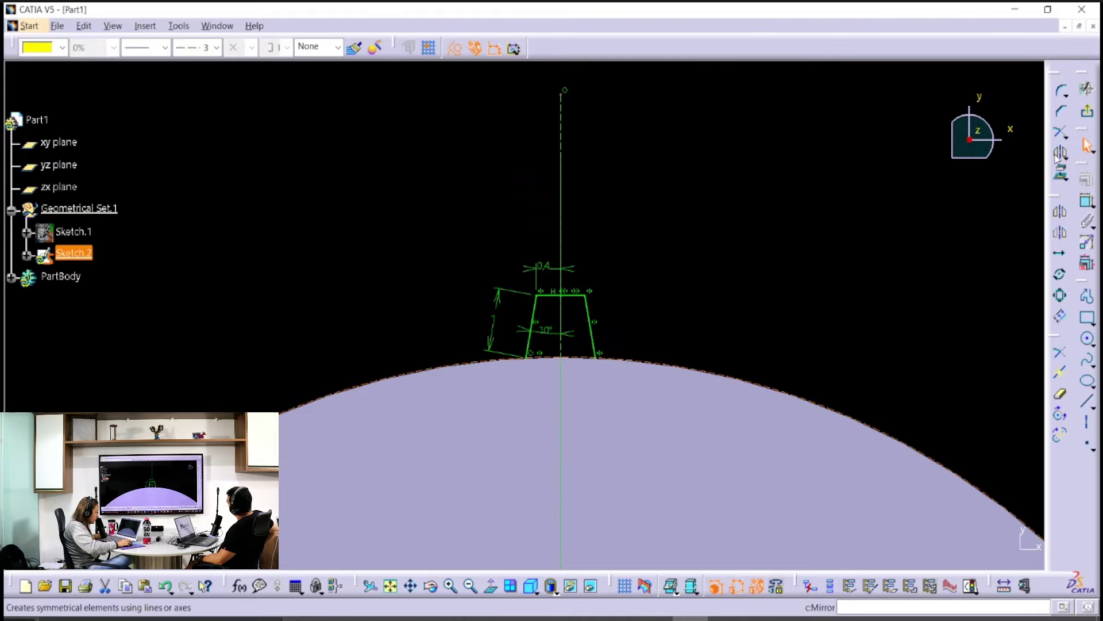
{"action": "left_click", "coordinate": [462, 51]}
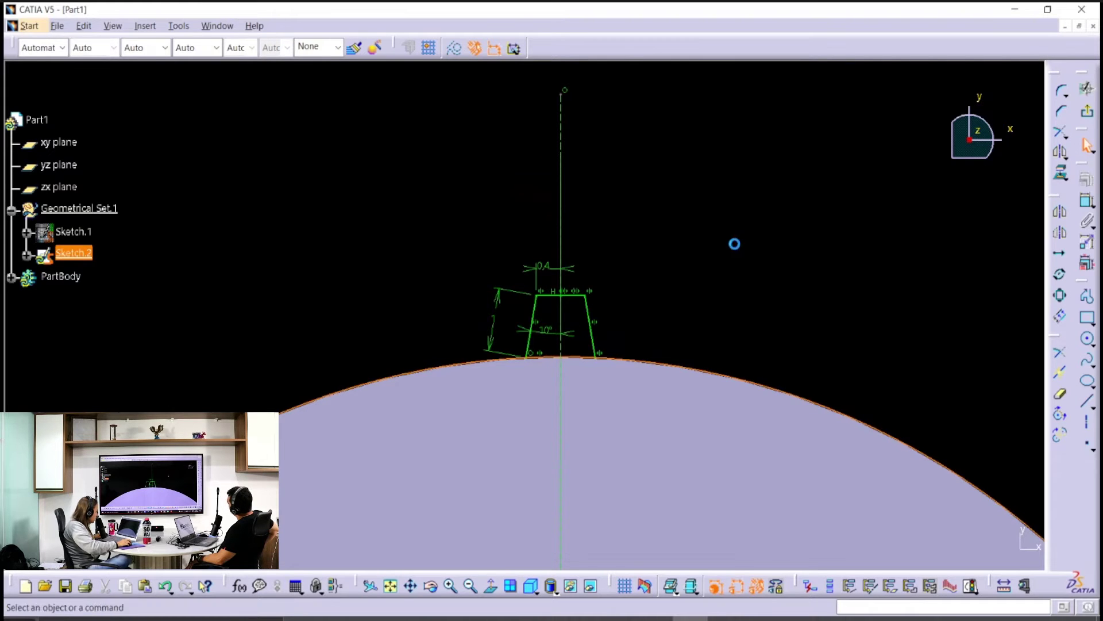
{"action": "left_click", "coordinate": [734, 242]}
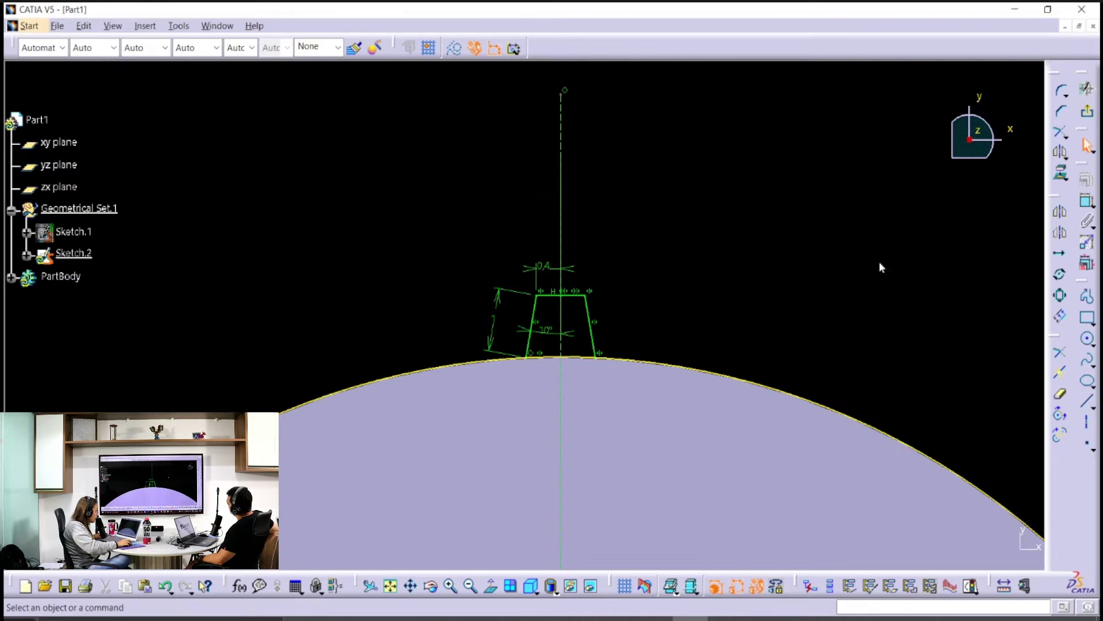
Step: Quick Trim the projected disc edge outside the tooth, on both sides of its two flanks
{"action": "left_click", "coordinate": [1066, 138]}
{"action": "left_click", "coordinate": [1044, 154]}
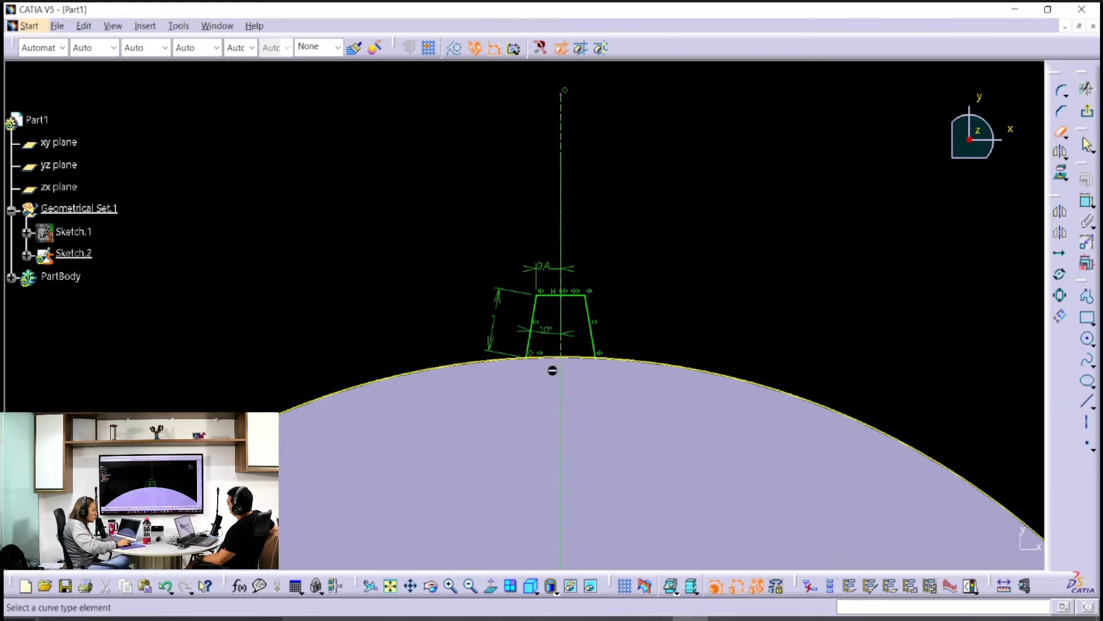
{"action": "left_click", "coordinate": [618, 359]}
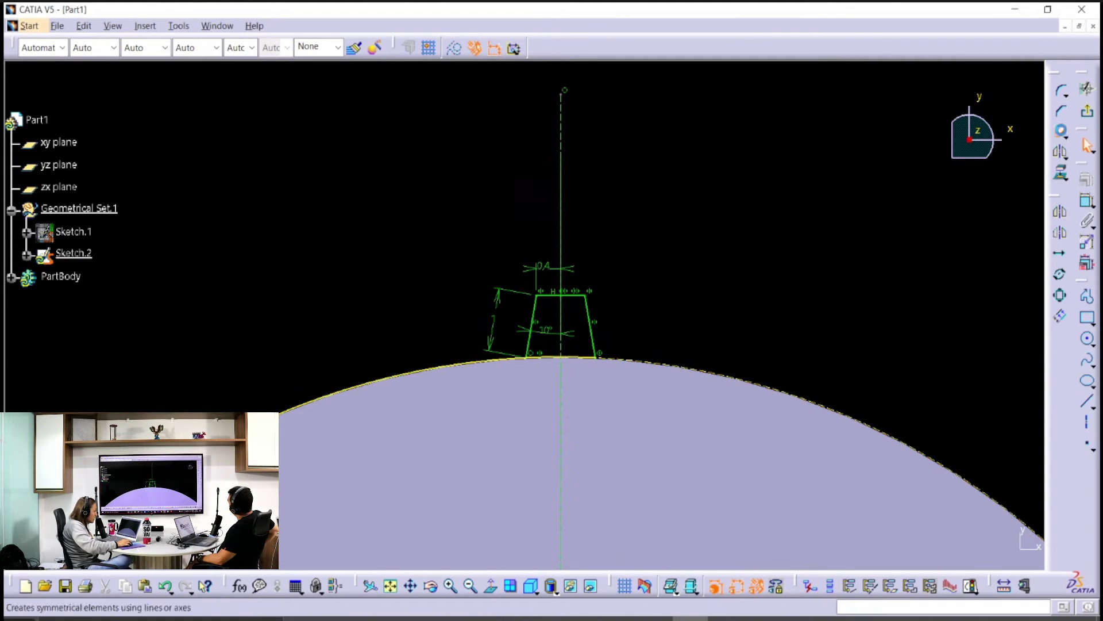
{"action": "left_click", "coordinate": [1060, 131]}
{"action": "left_click", "coordinate": [507, 367]}
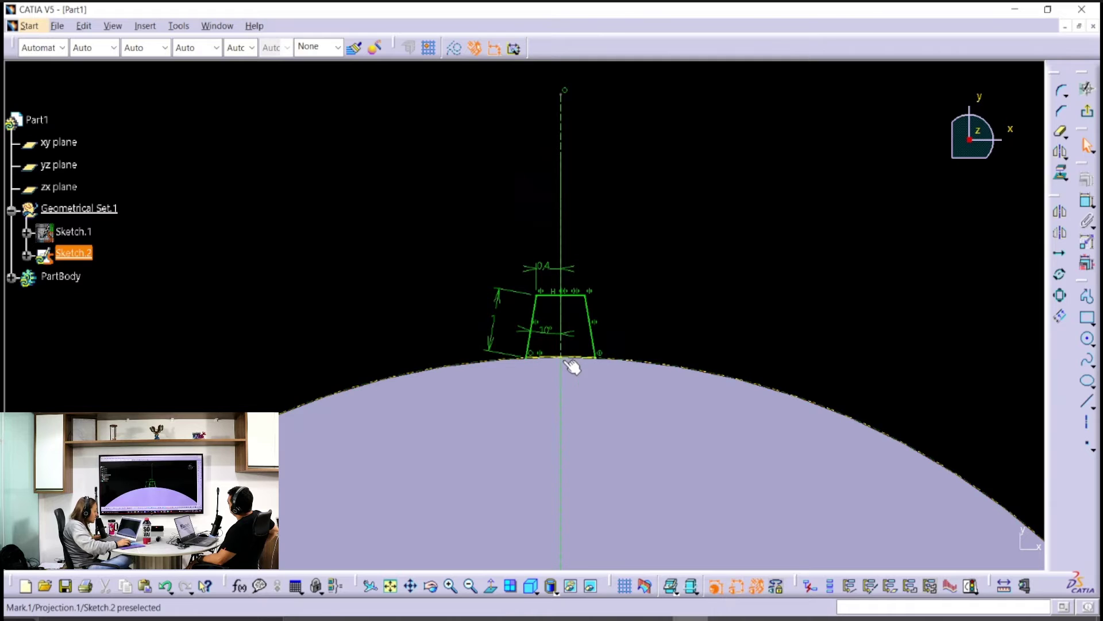
Step: Quick Trim the remaining arcs of the projected edge along the lower half of the disc
{"action": "mouse_move", "coordinate": [645, 222]}
{"action": "middle_mouse_down"}
{"action": "mouse_move", "coordinate": [661, 368]}
{"action": "mouse_move", "coordinate": [675, 343]}
{"action": "middle_mouse_up"}
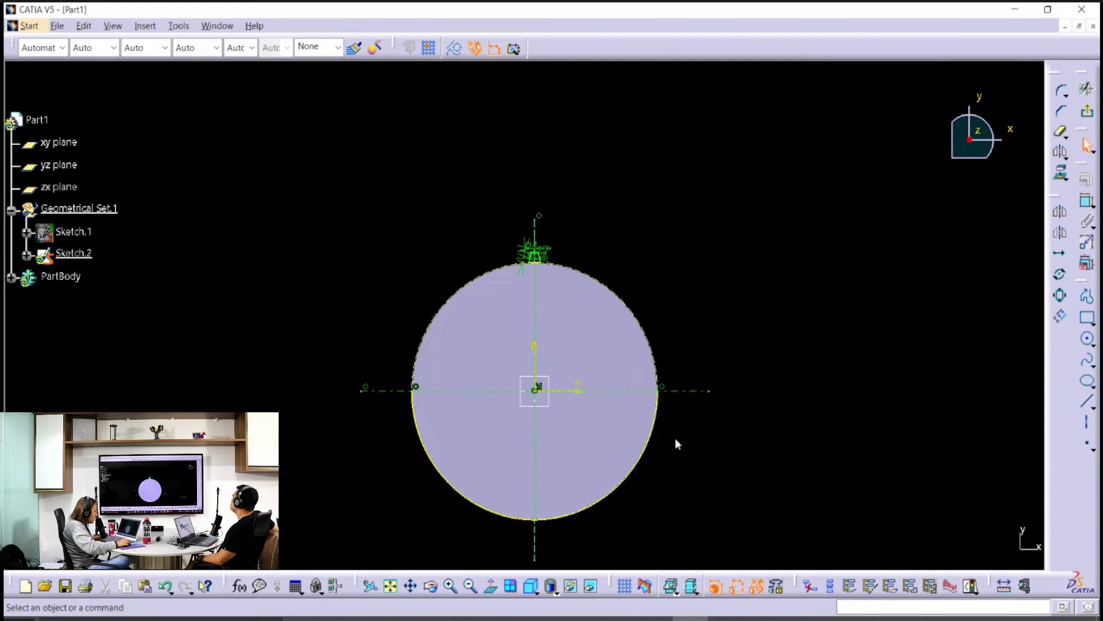
{"action": "mouse_move", "coordinate": [691, 421]}
{"action": "middle_mouse_down"}
{"action": "mouse_move", "coordinate": [719, 381]}
{"action": "mouse_move", "coordinate": [680, 396]}
{"action": "middle_mouse_up"}
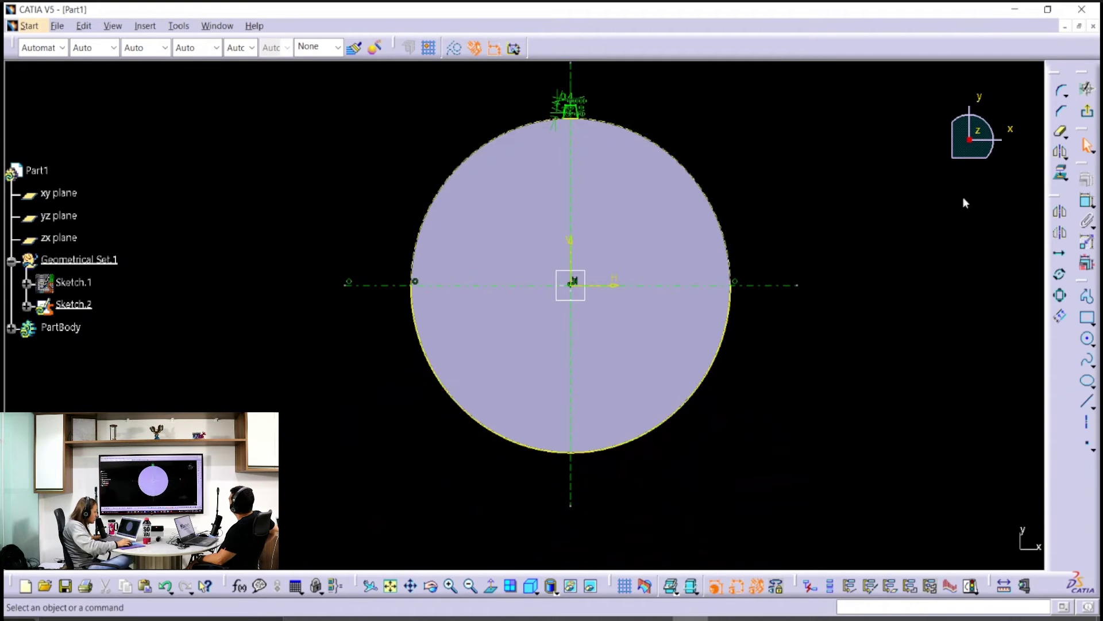
{"action": "left_click", "coordinate": [1060, 132]}
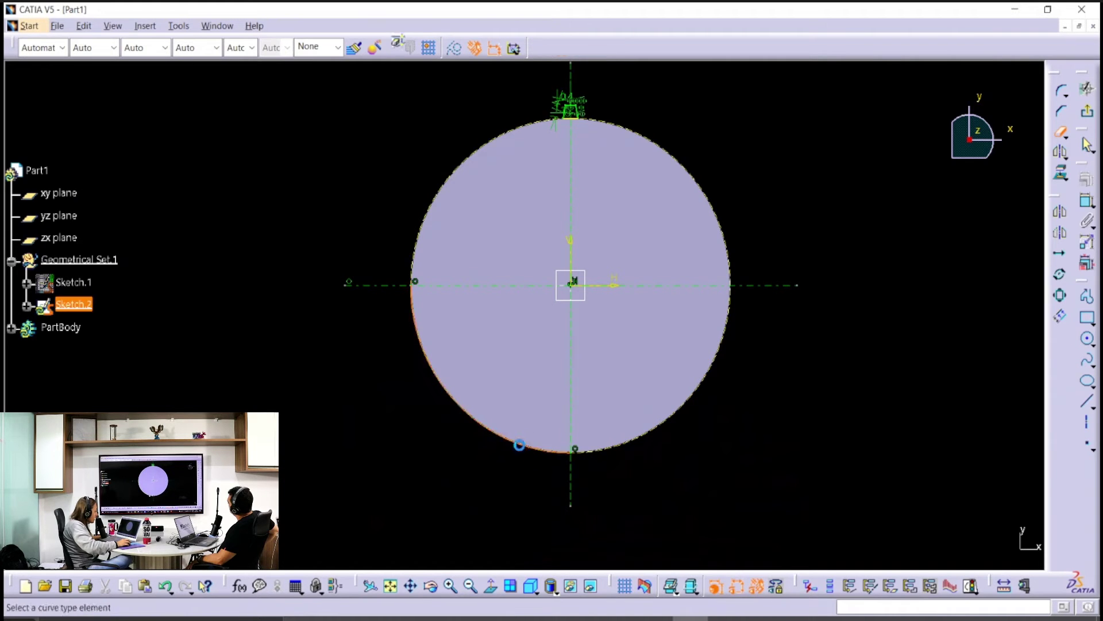
{"action": "mouse_move", "coordinate": [726, 375]}
{"action": "middle_mouse_down"}
{"action": "mouse_move", "coordinate": [717, 344]}
{"action": "mouse_move", "coordinate": [687, 547]}
{"action": "middle_mouse_up"}
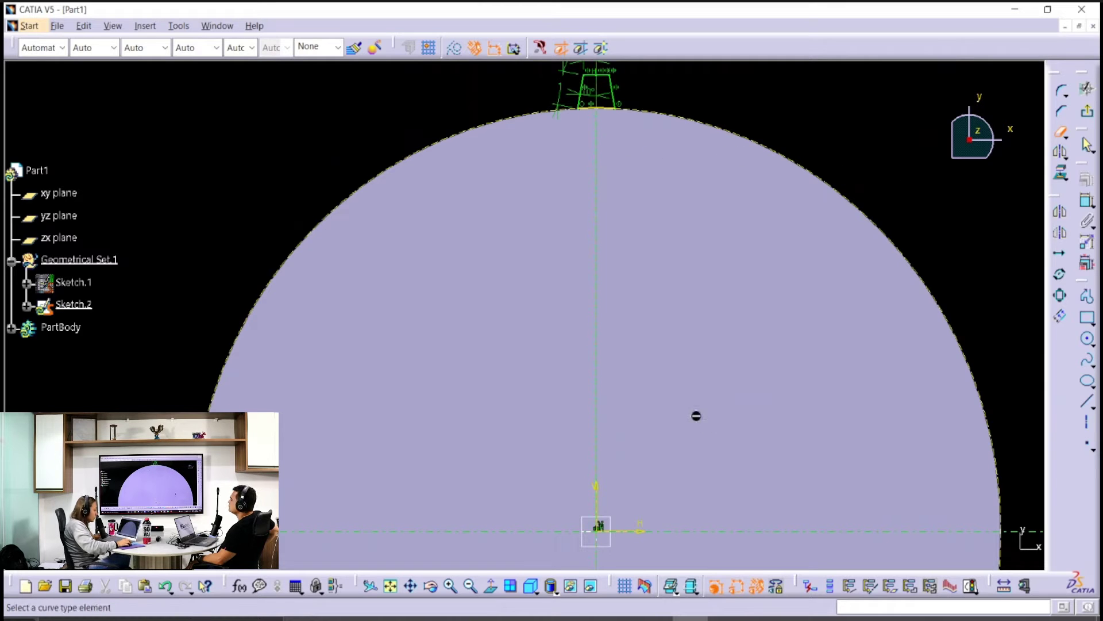
{"action": "key", "text": "Escape"}
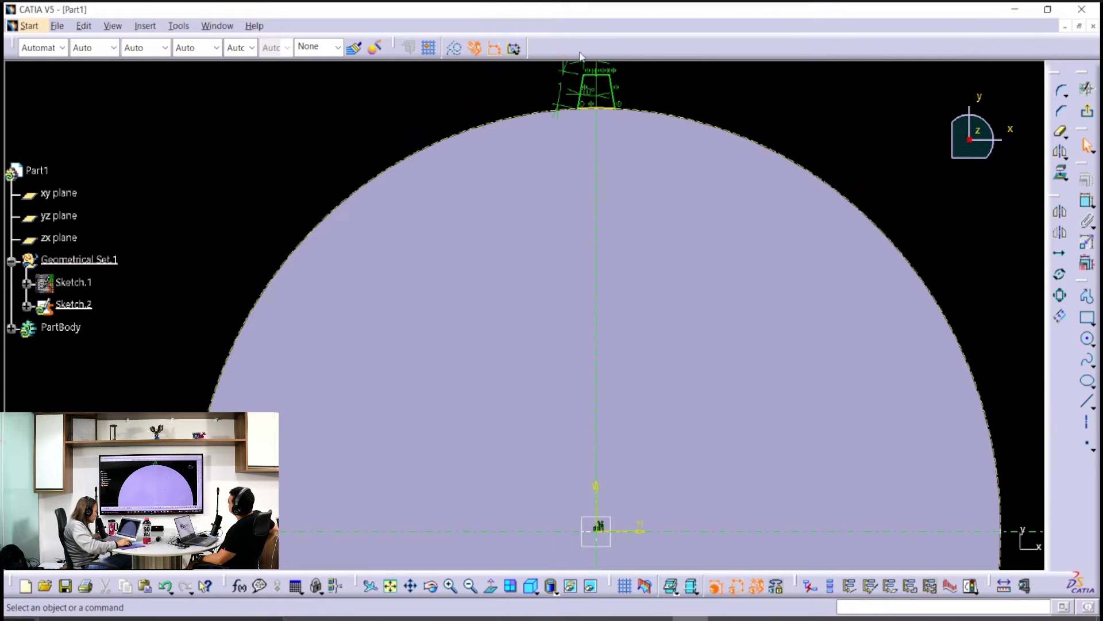
Step: Exit the finished tooth profile sketch and return to the 3D part
{"action": "middle_click_drag", "start_coordinate": [764, 113], "coordinate": [769, 155]}
{"action": "middle_click_drag", "start_coordinate": [747, 211], "coordinate": [748, 328]}
{"action": "middle_click_drag", "start_coordinate": [748, 328], "coordinate": [747, 129]}
{"action": "mouse_move", "coordinate": [818, 134]}
{"action": "middle_mouse_down"}
{"action": "mouse_move", "coordinate": [825, 214]}
{"action": "mouse_move", "coordinate": [758, 210]}
{"action": "mouse_move", "coordinate": [771, 213]}
{"action": "mouse_move", "coordinate": [765, 180]}
{"action": "mouse_move", "coordinate": [757, 203]}
{"action": "middle_mouse_up"}
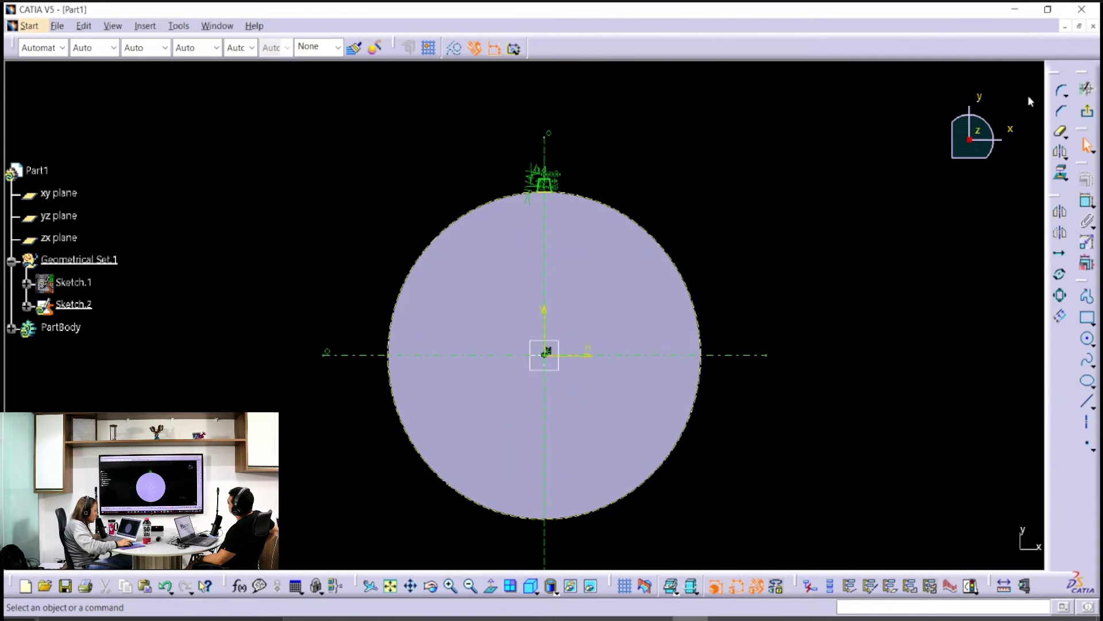
{"action": "left_click", "coordinate": [1087, 111]}
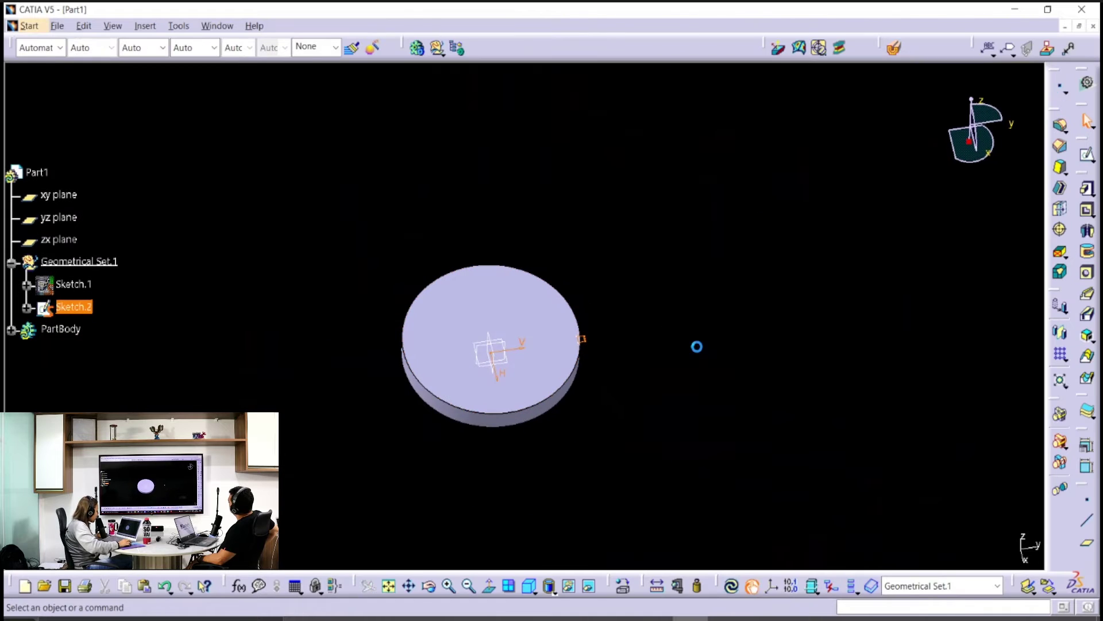
{"action": "left_click", "coordinate": [693, 348]}
{"action": "mouse_move", "coordinate": [621, 386]}
{"action": "middle_mouse_down"}
{"action": "mouse_move", "coordinate": [616, 374]}
{"action": "mouse_move", "coordinate": [593, 421]}
{"action": "mouse_move", "coordinate": [509, 296]}
{"action": "middle_mouse_up"}
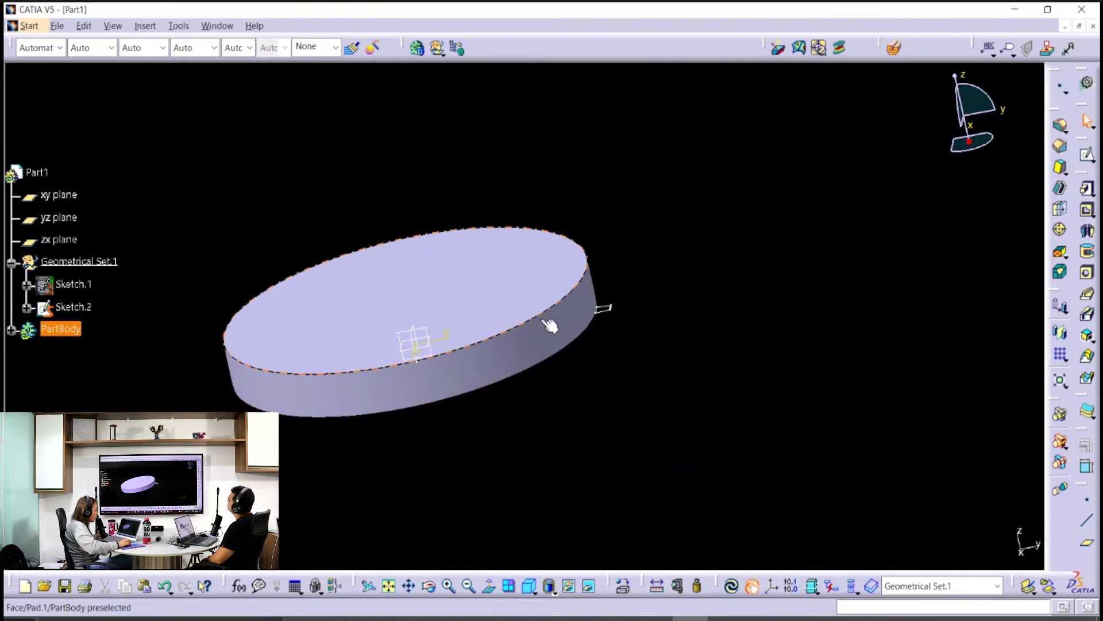
{"action": "middle_click_drag", "start_coordinate": [549, 320], "coordinate": [635, 311]}
Step: Define PartBody as the in-work object and expand its features in the tree
{"action": "right_click", "coordinate": [59, 329]}
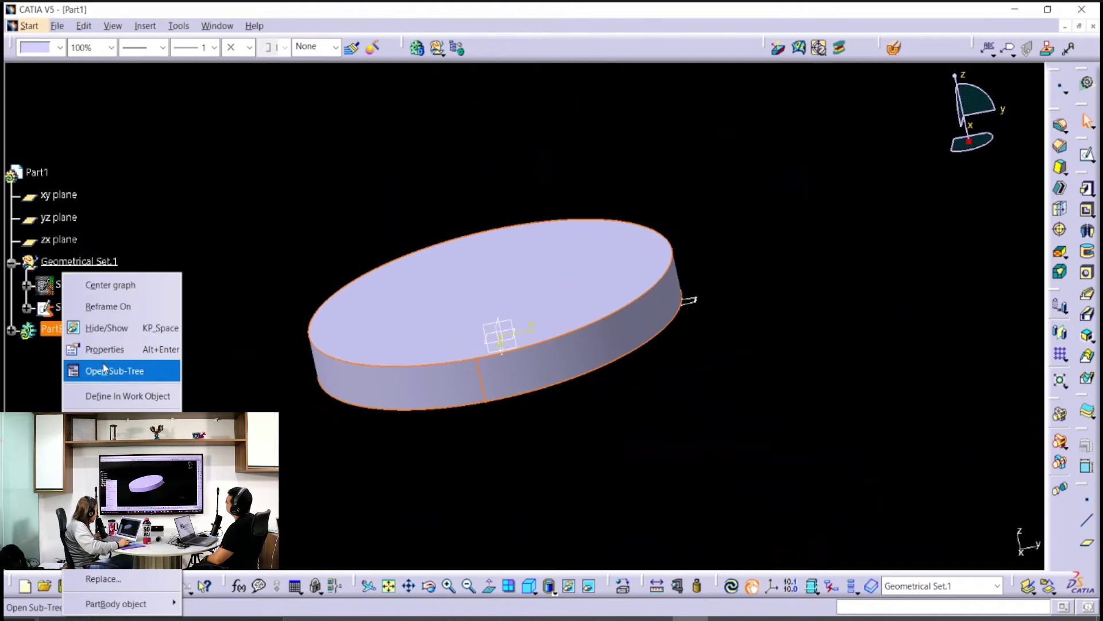
{"action": "left_click", "coordinate": [123, 396]}
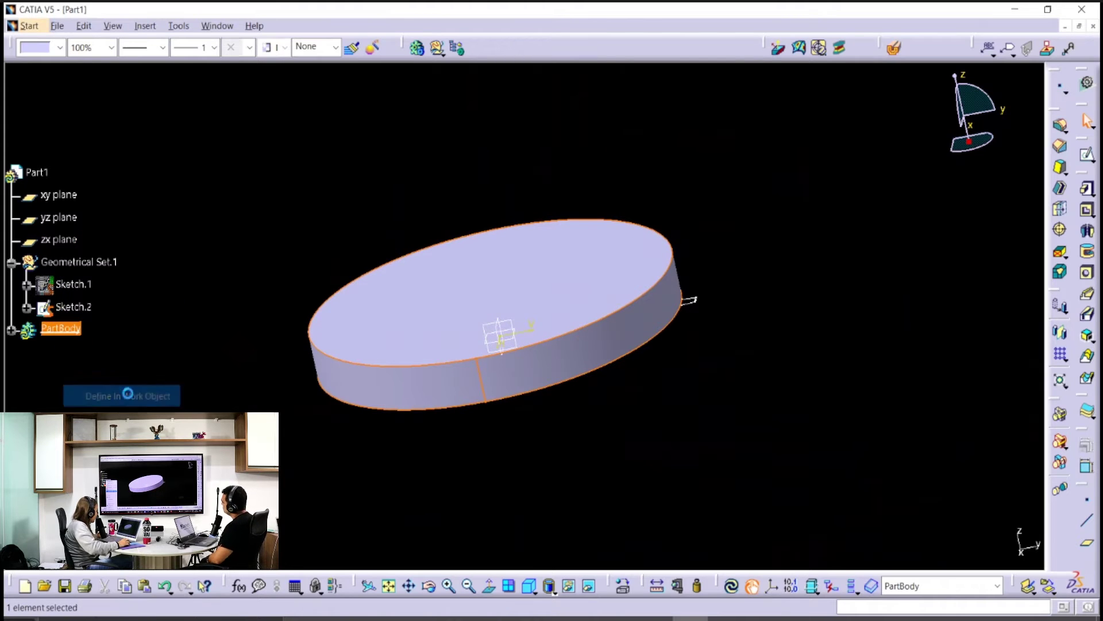
{"action": "left_click", "coordinate": [11, 329]}
{"action": "left_click", "coordinate": [170, 264]}
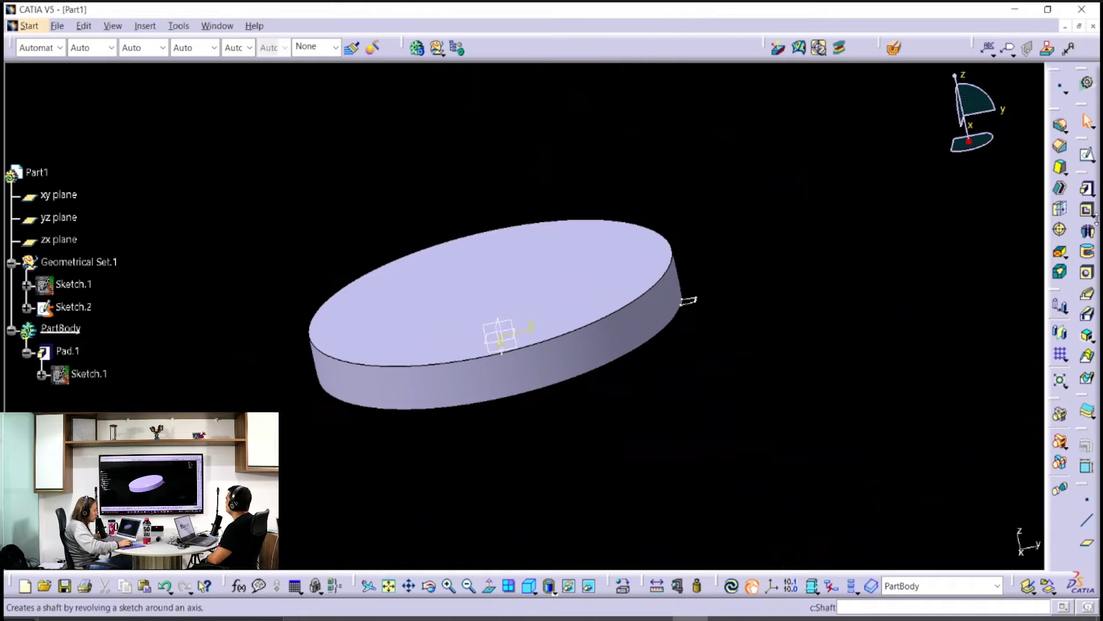
Step: Pad the tooth profile Sketch.2 with the Dimension limit type and a length of 3 mm
{"action": "left_click", "coordinate": [1087, 190]}
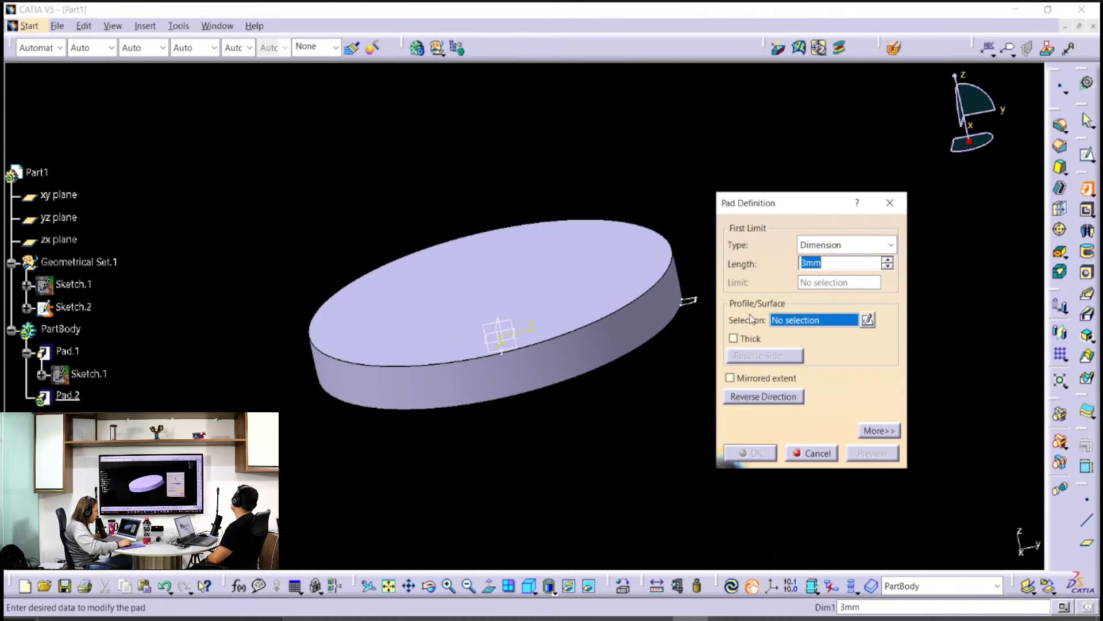
{"action": "left_click", "coordinate": [689, 303]}
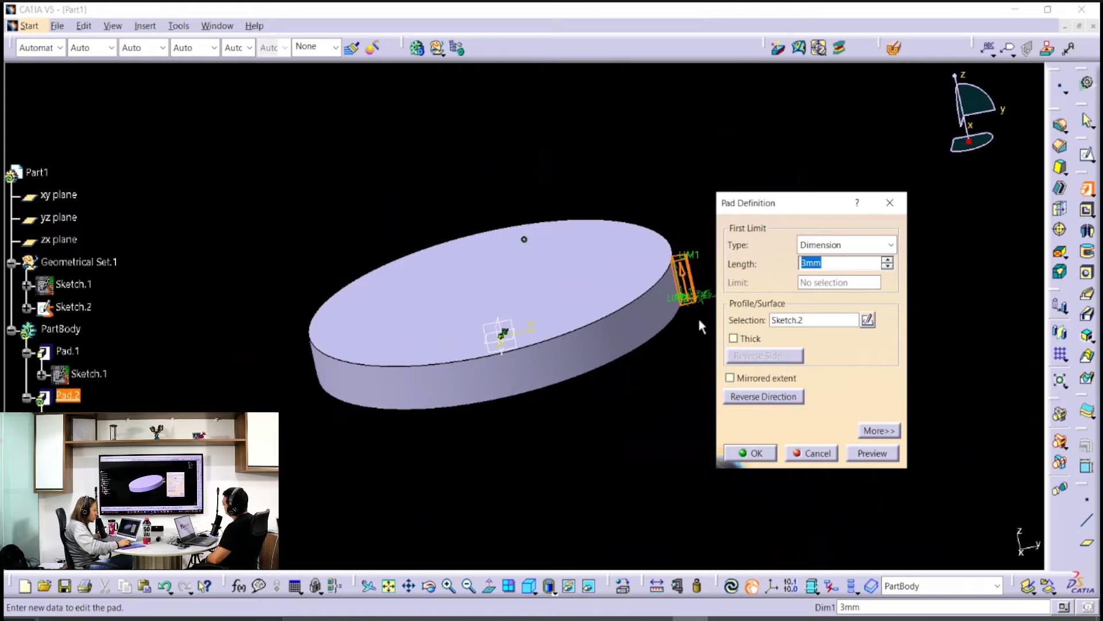
{"action": "left_click", "coordinate": [807, 248]}
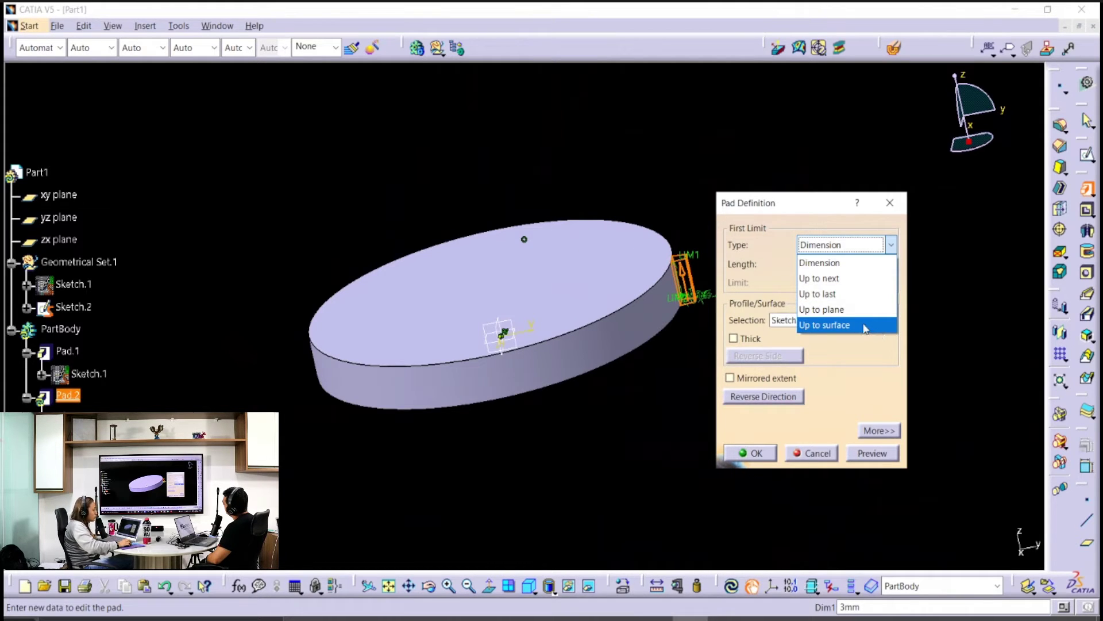
{"action": "left_click", "coordinate": [846, 377]}
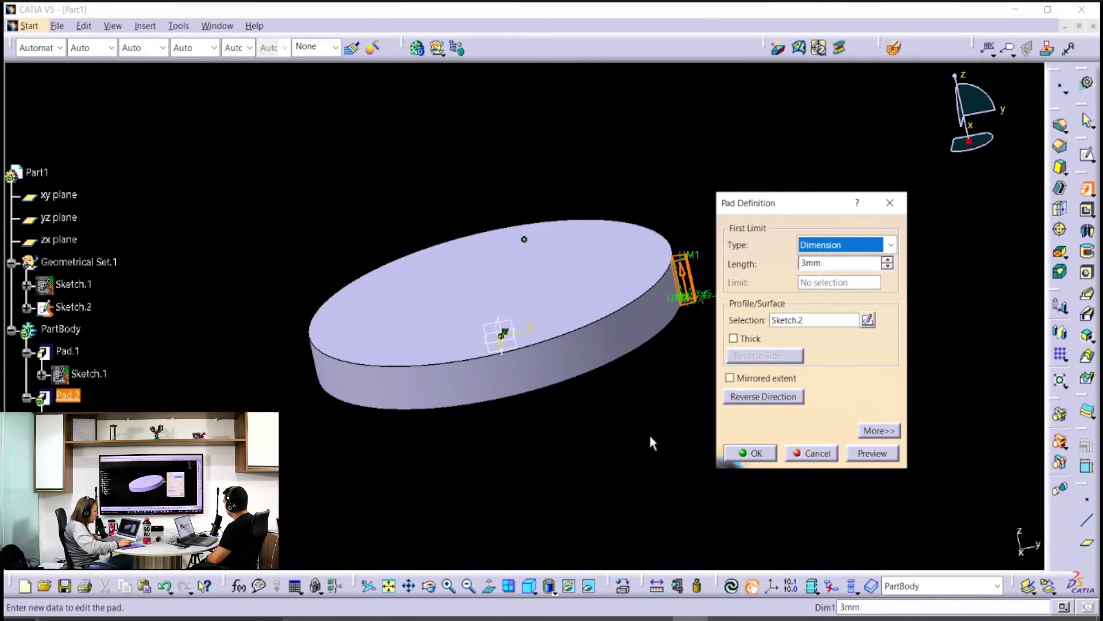
{"action": "left_click", "coordinate": [769, 458]}
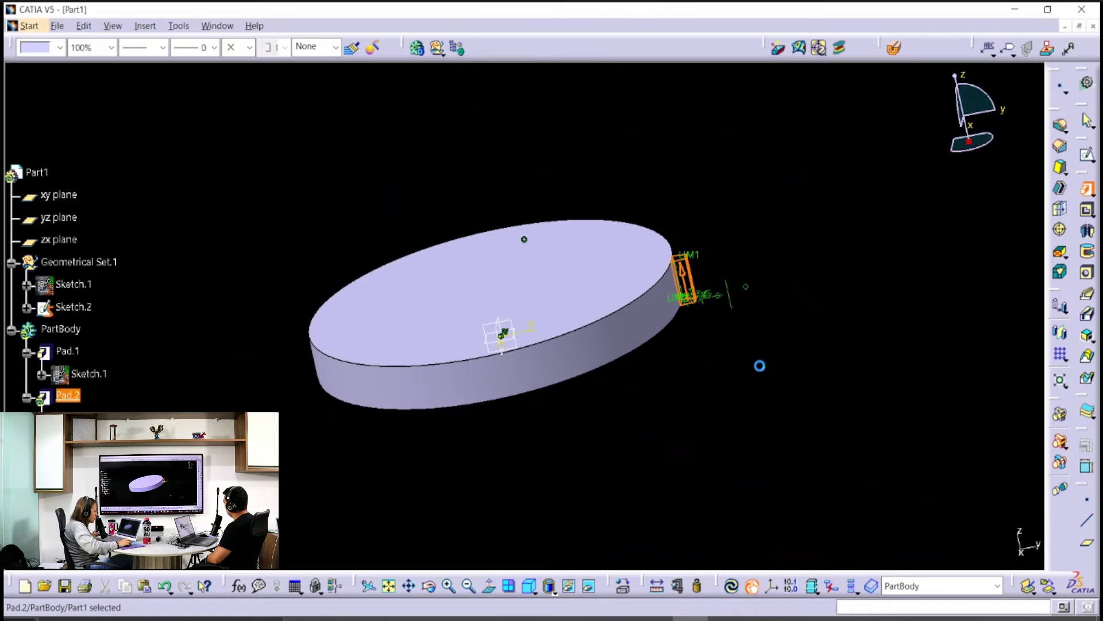
{"action": "left_click", "coordinate": [749, 283]}
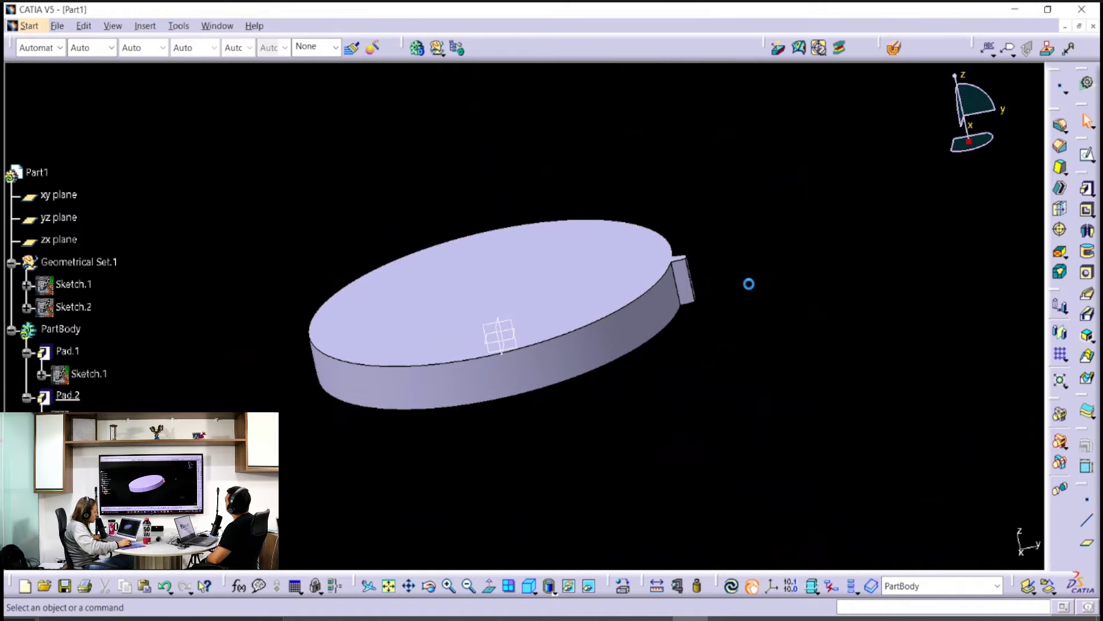
Step: Examine the padded tooth on the disc's edge from several angles
{"action": "middle_click_drag", "start_coordinate": [749, 283], "coordinate": [667, 256]}
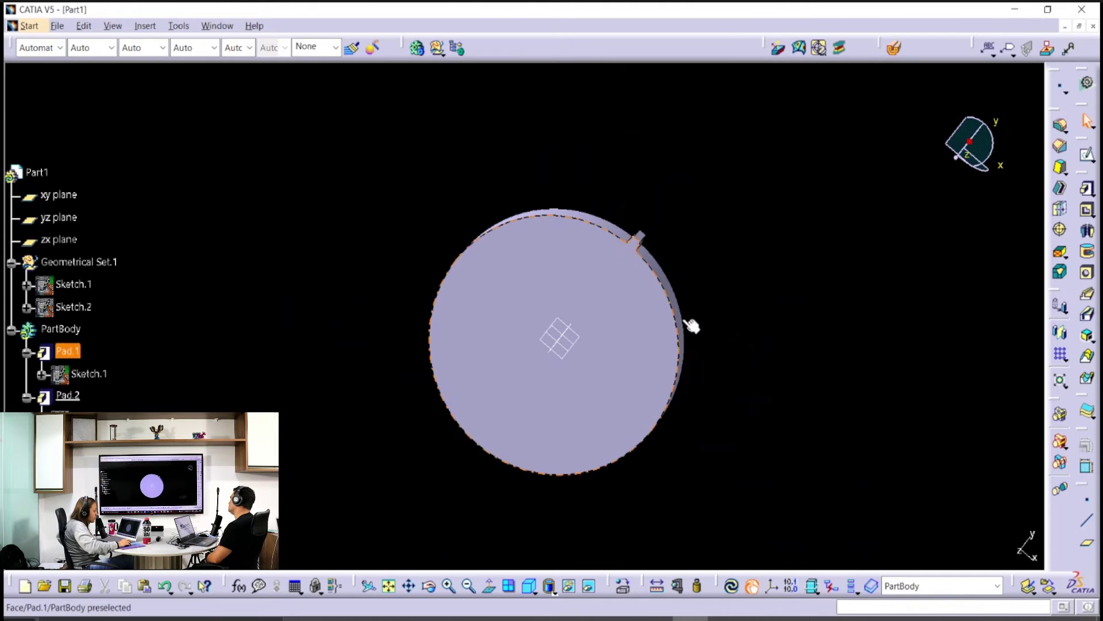
{"action": "middle_click_drag", "start_coordinate": [692, 394], "coordinate": [537, 182]}
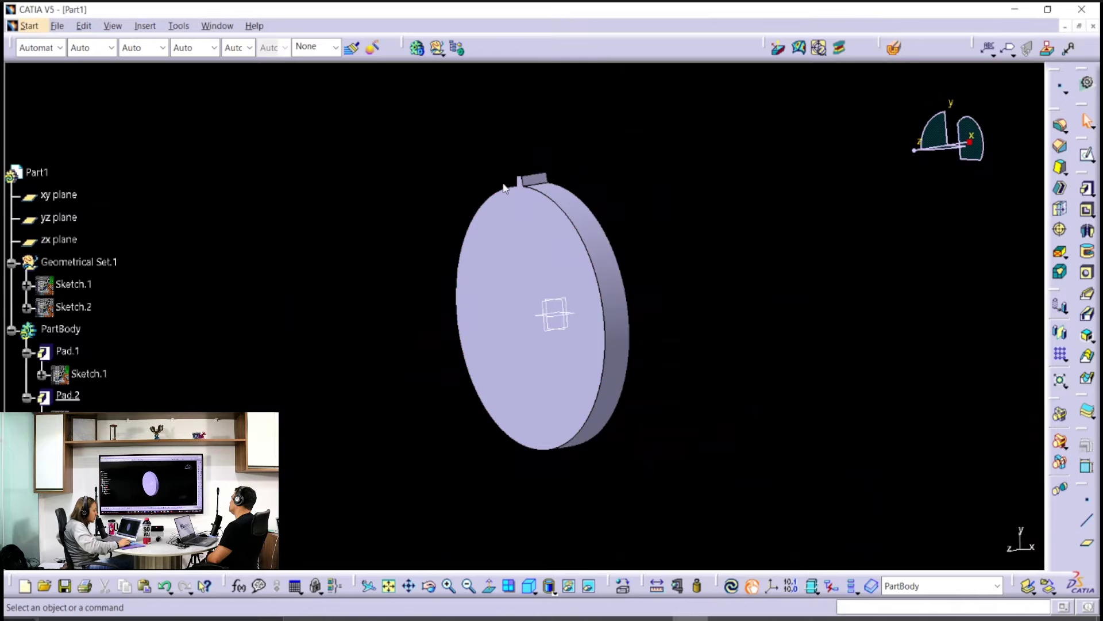
{"action": "left_click", "coordinate": [68, 396]}
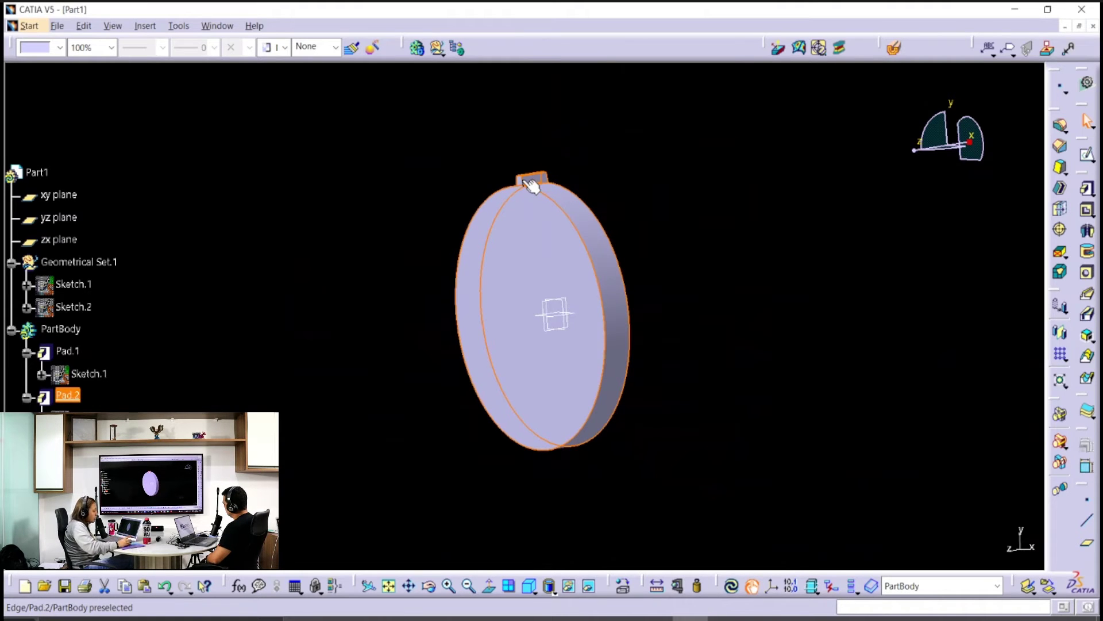
{"action": "left_click", "coordinate": [598, 227]}
{"action": "middle_click_drag", "start_coordinate": [598, 226], "coordinate": [632, 293]}
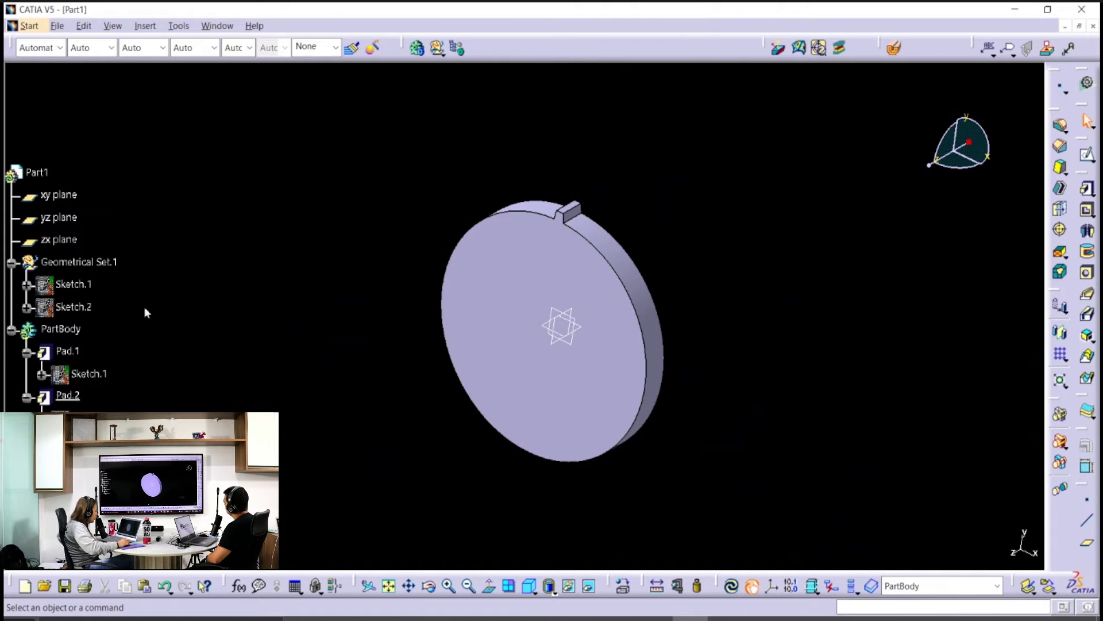
{"action": "left_click", "coordinate": [72, 396]}
{"action": "left_click", "coordinate": [167, 315]}
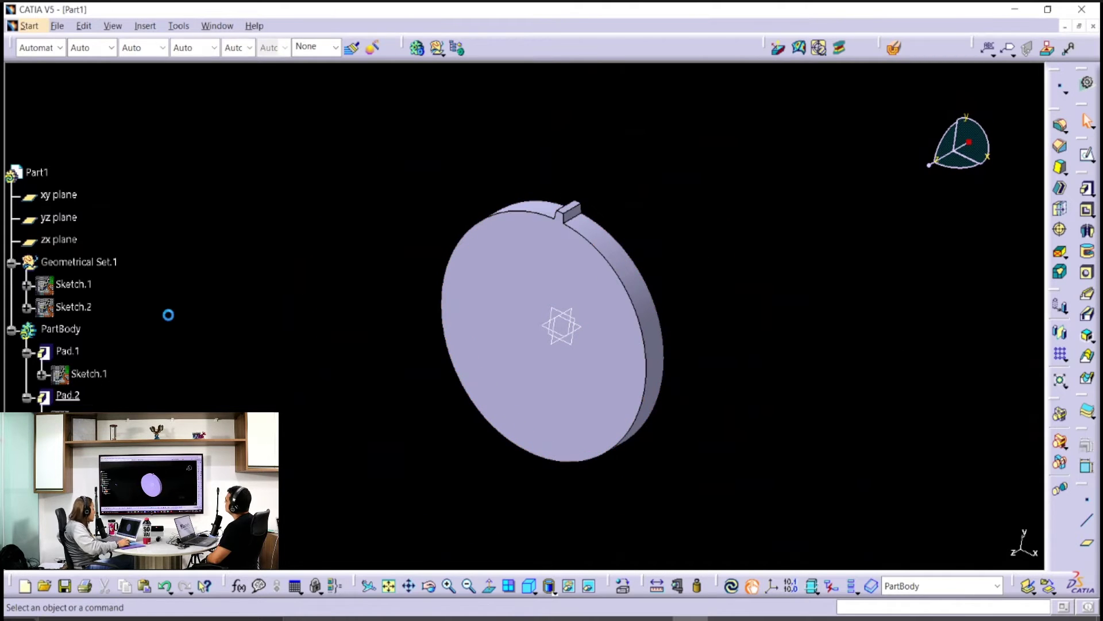
Step: Switch to the PowerPoint presentation, check the Circular Pattern slide, and return to CATIA V5
{"action": "left_click", "coordinate": [732, 586]}
{"action": "middle_click_drag", "start_coordinate": [701, 446], "coordinate": [731, 387]}
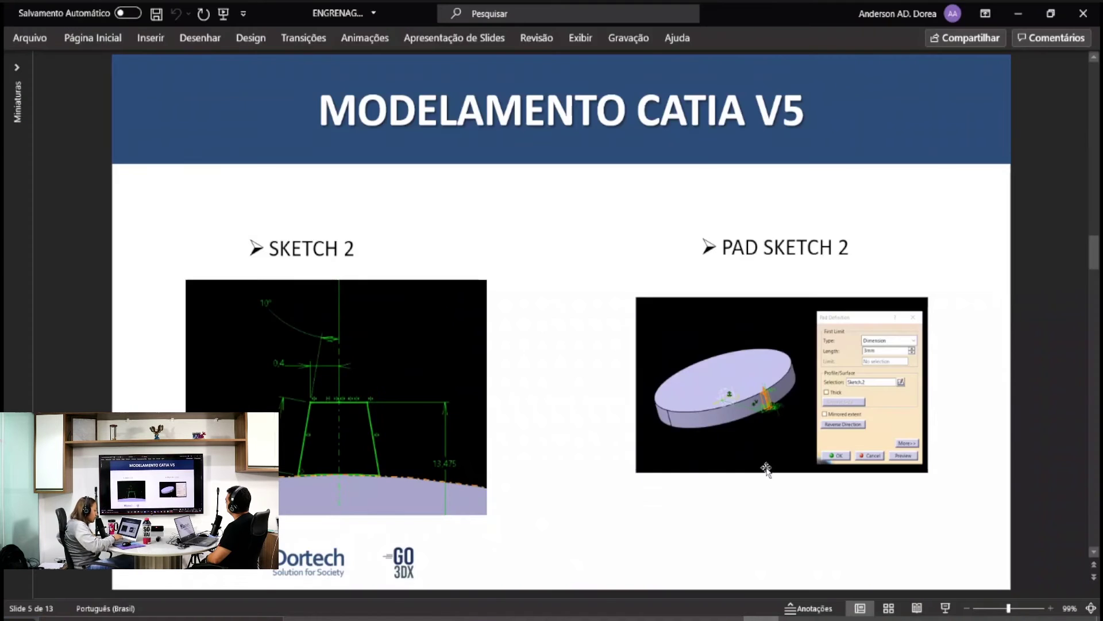
{"action": "scroll", "coordinate": [766, 470], "scroll_direction": "down", "scroll_amount": 1}
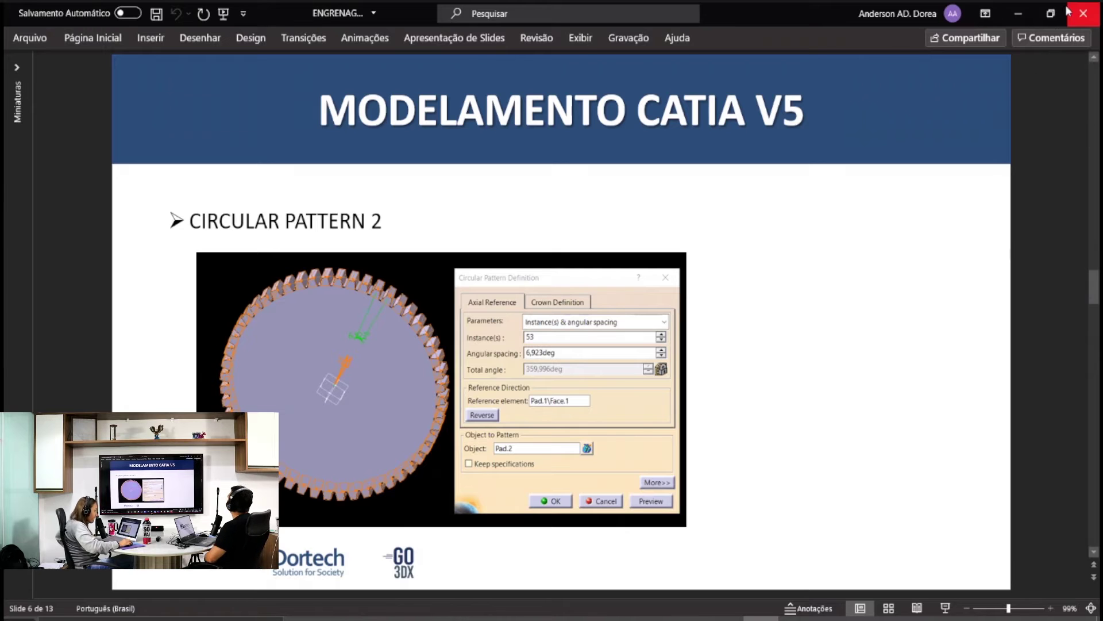
{"action": "left_click", "coordinate": [1022, 12]}
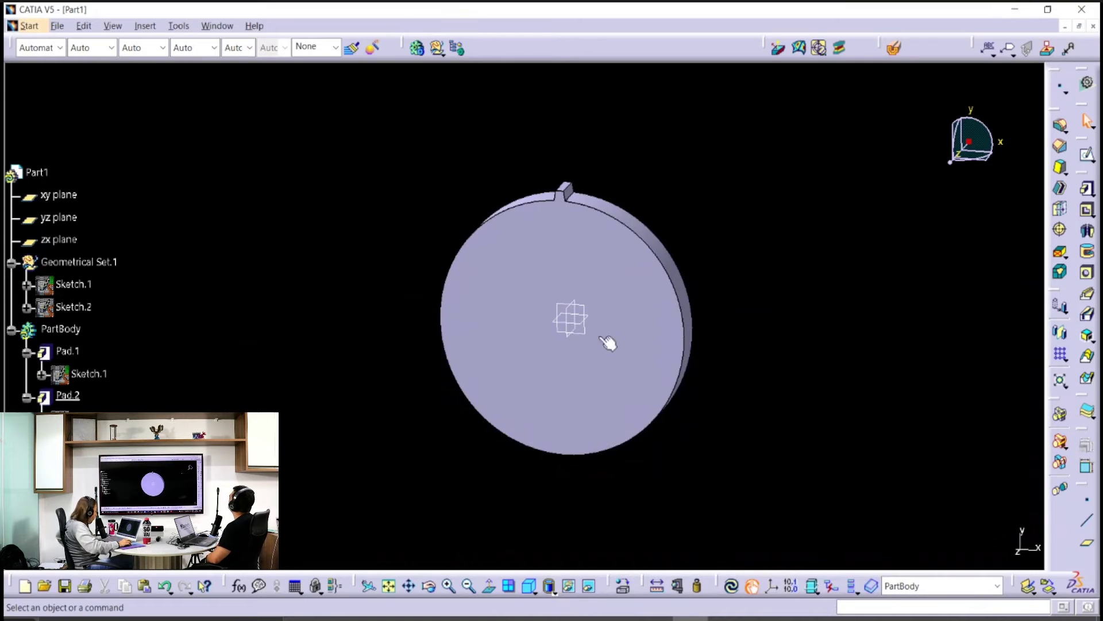
Step: Set up a circular pattern of the tooth as a complete crown with 53 instances, using the disc's flat face as reference element
{"action": "left_click", "coordinate": [1064, 358]}
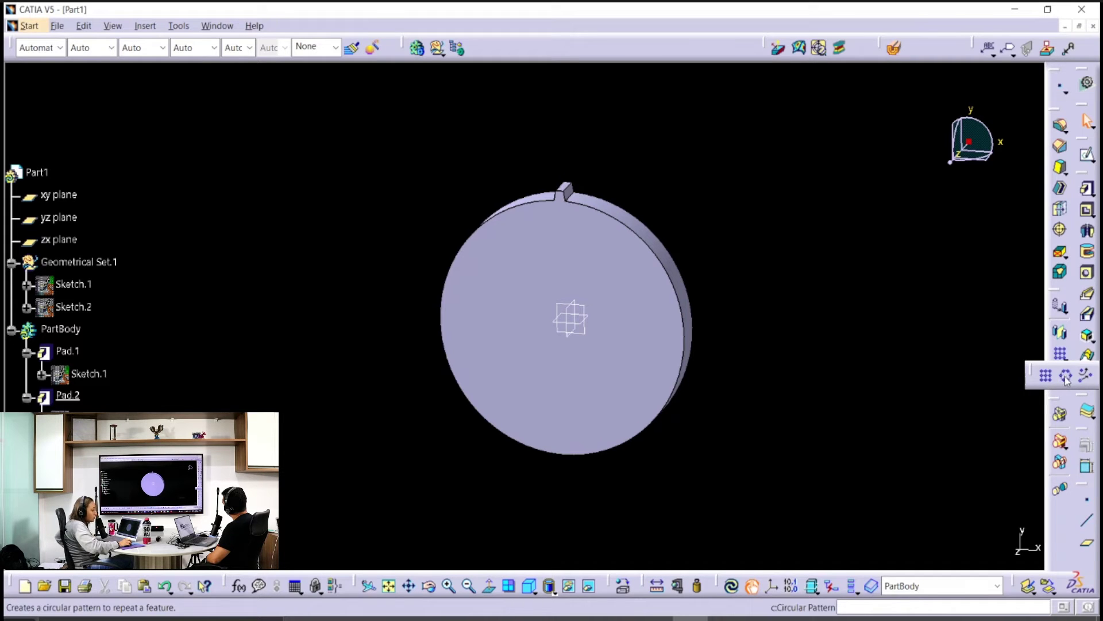
{"action": "left_click", "coordinate": [1065, 376]}
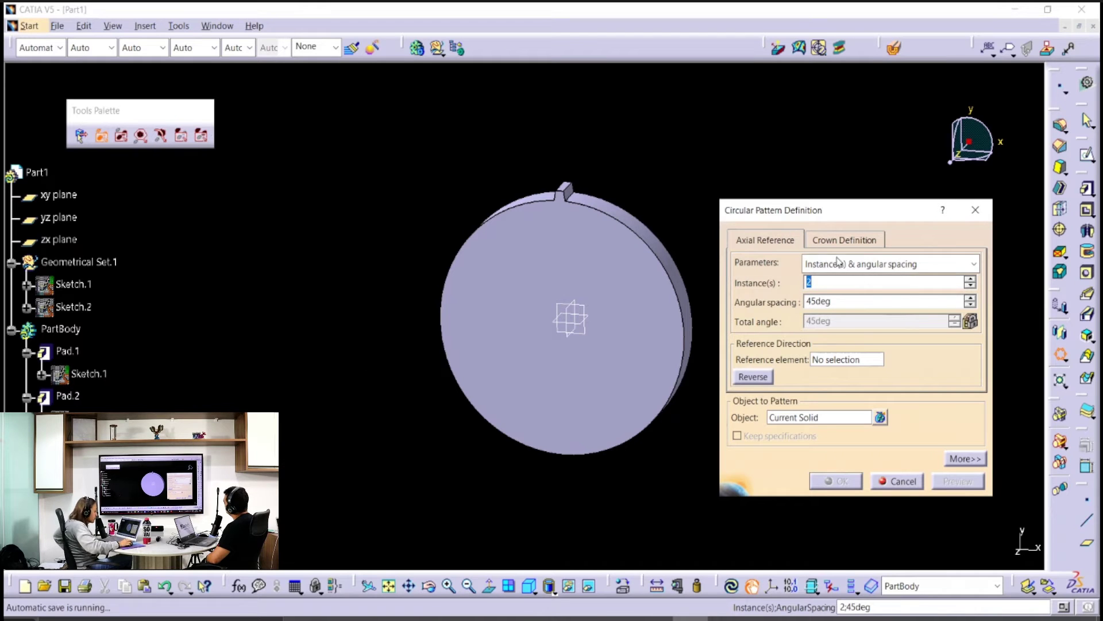
{"action": "left_click", "coordinate": [852, 266]}
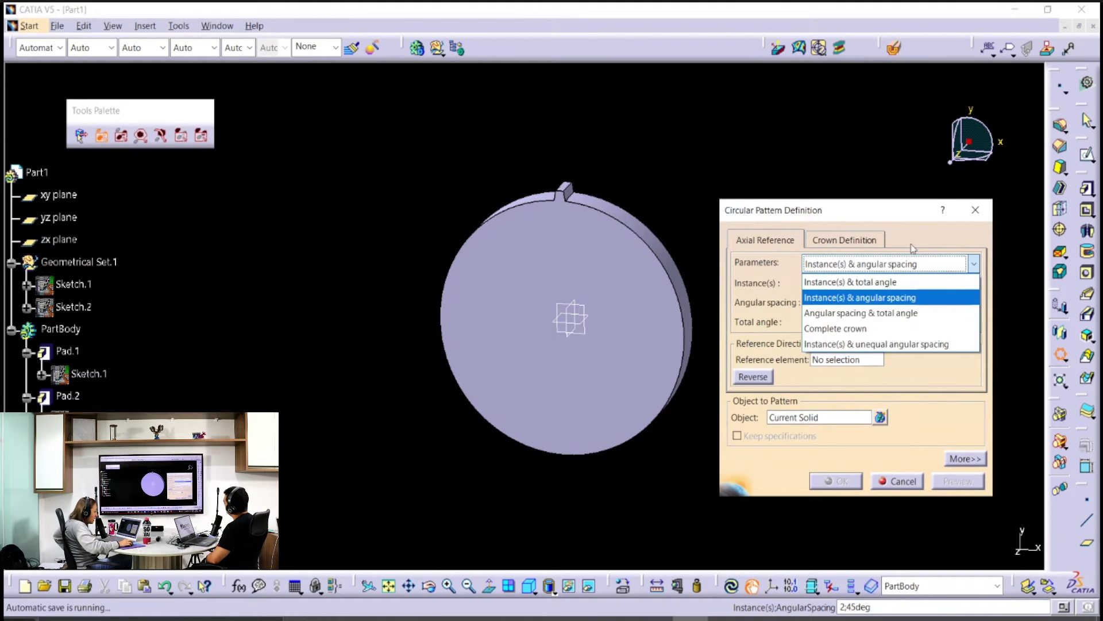
{"action": "left_click", "coordinate": [905, 328]}
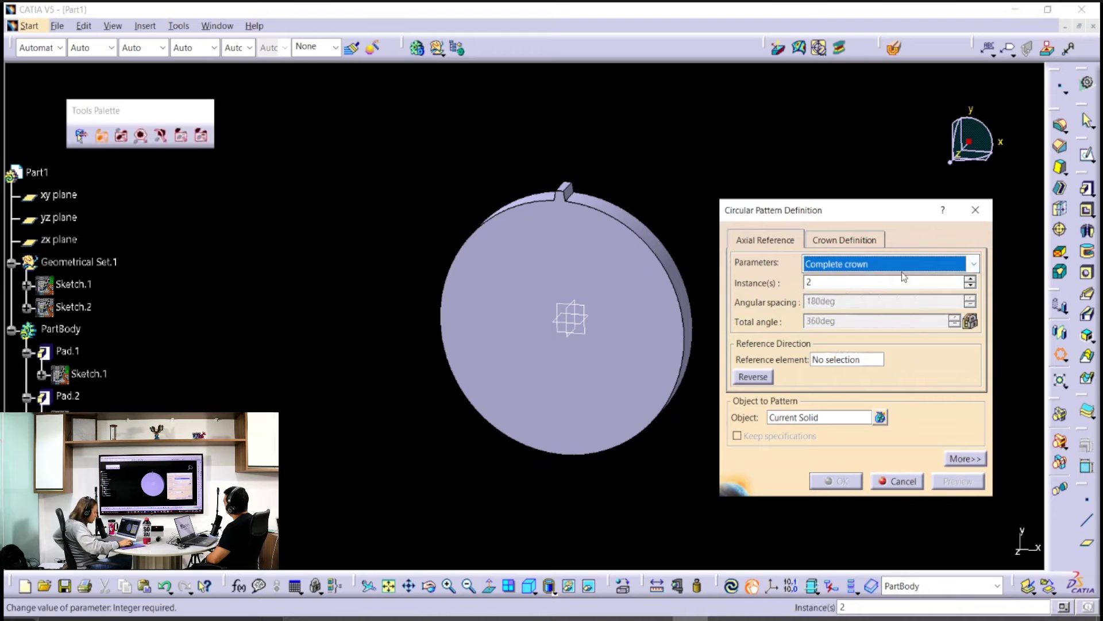
{"action": "double_click", "coordinate": [815, 282]}
{"action": "type", "text": "53"}
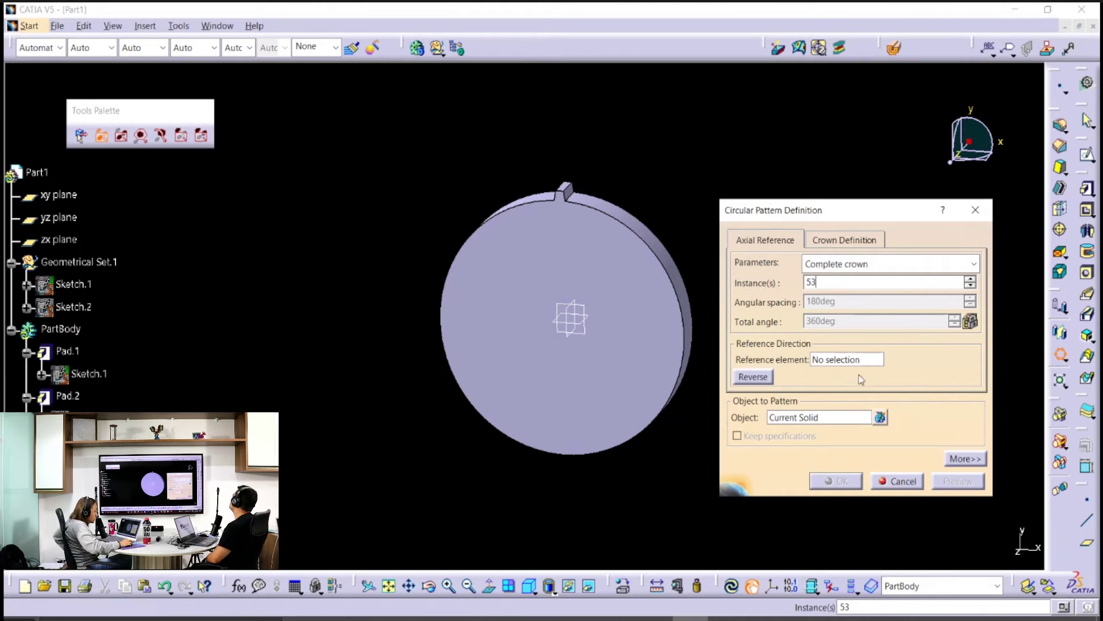
{"action": "key", "text": "Tab"}
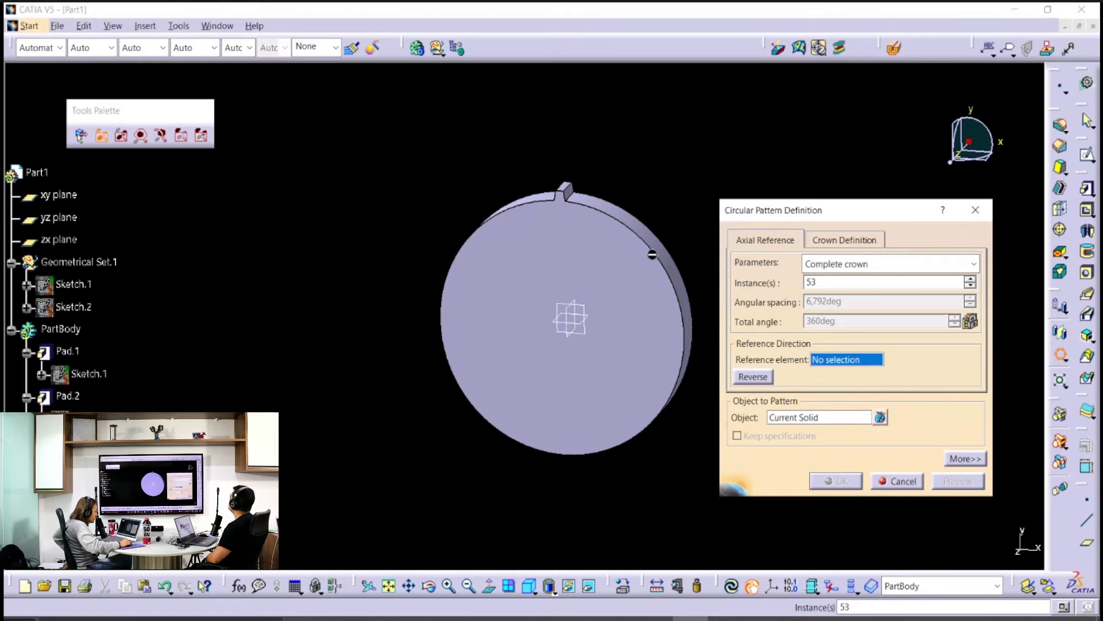
{"action": "left_click", "coordinate": [632, 353]}
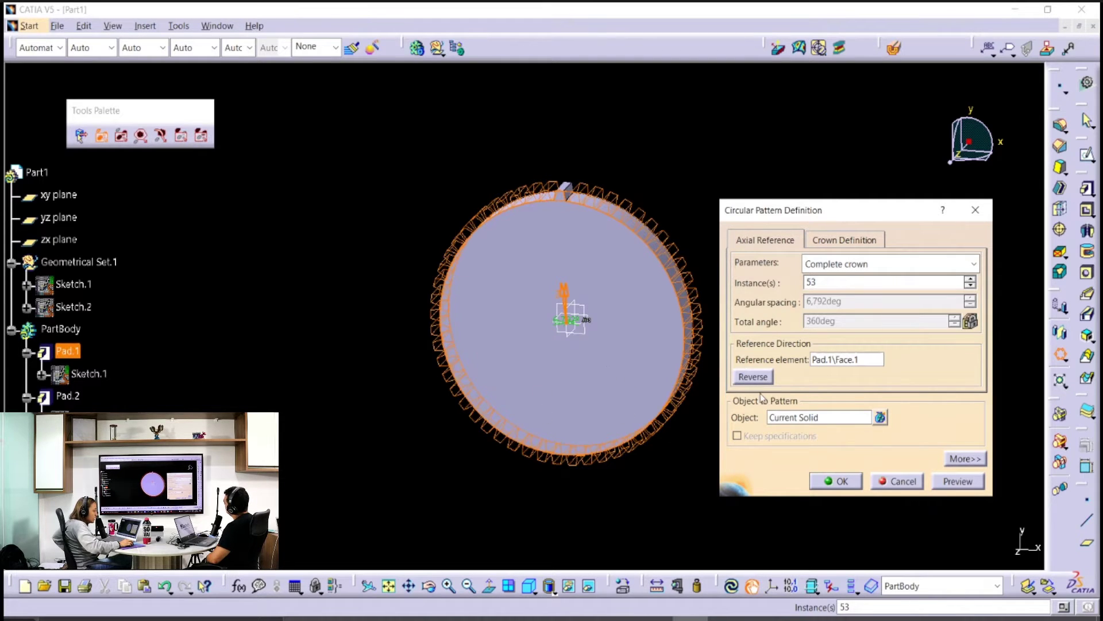
{"action": "middle_click_drag", "start_coordinate": [615, 458], "coordinate": [276, 380]}
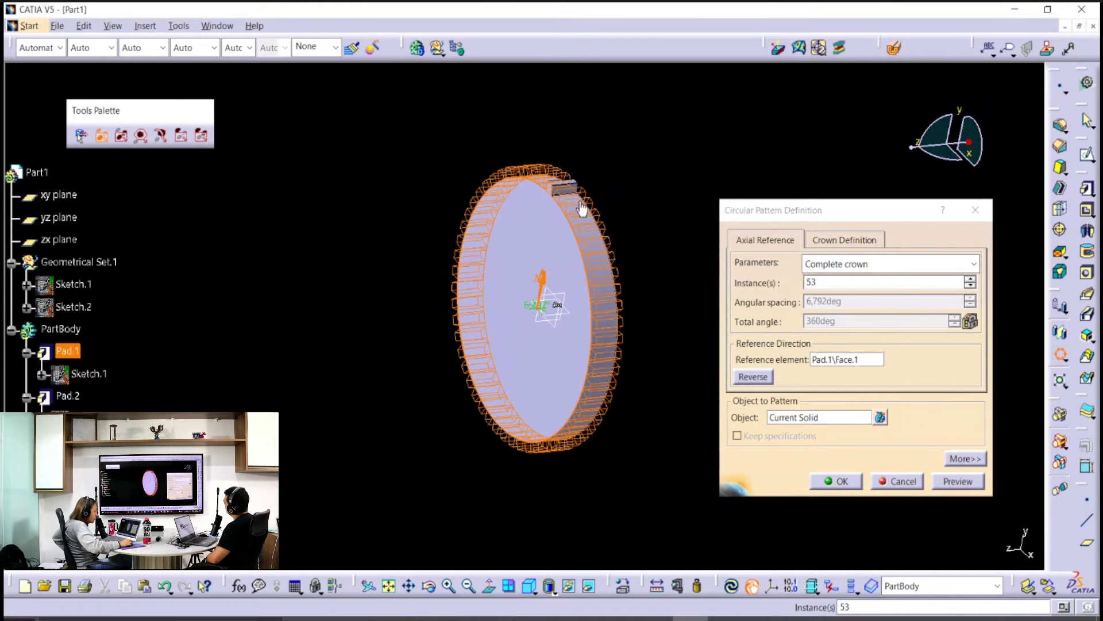
{"action": "middle_click_drag", "start_coordinate": [357, 384], "coordinate": [517, 402]}
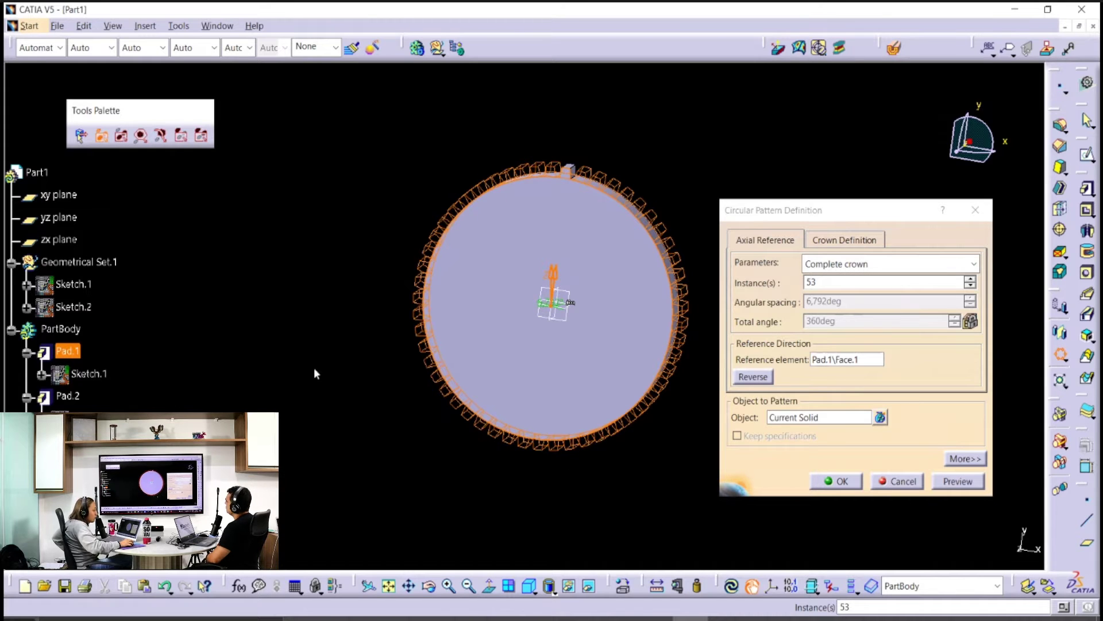
{"action": "left_click", "coordinate": [918, 265]}
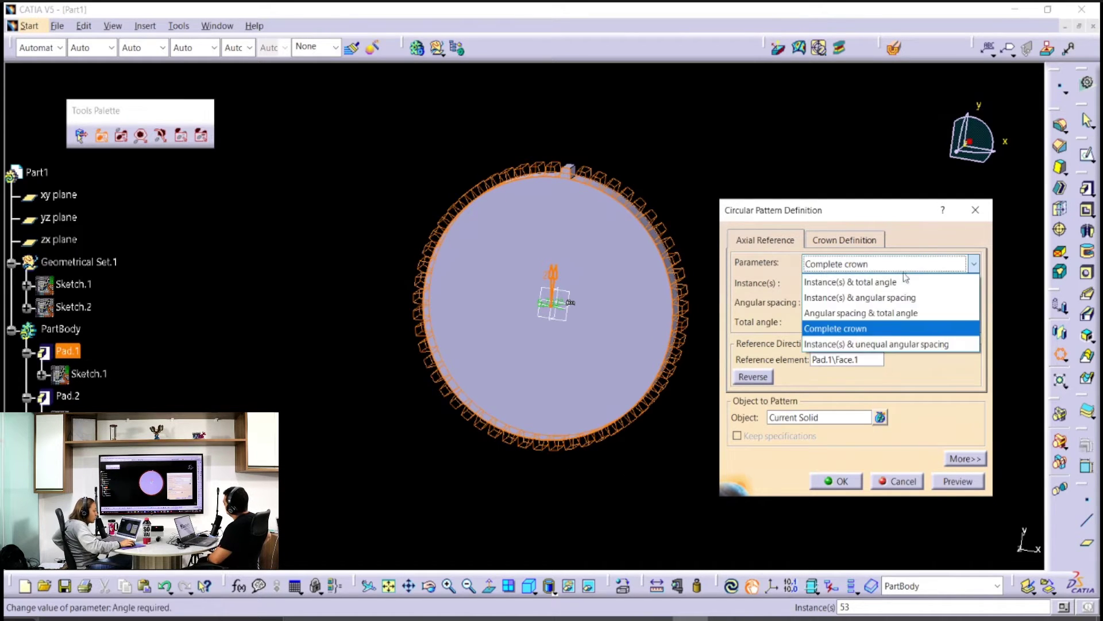
{"action": "left_click", "coordinate": [947, 329]}
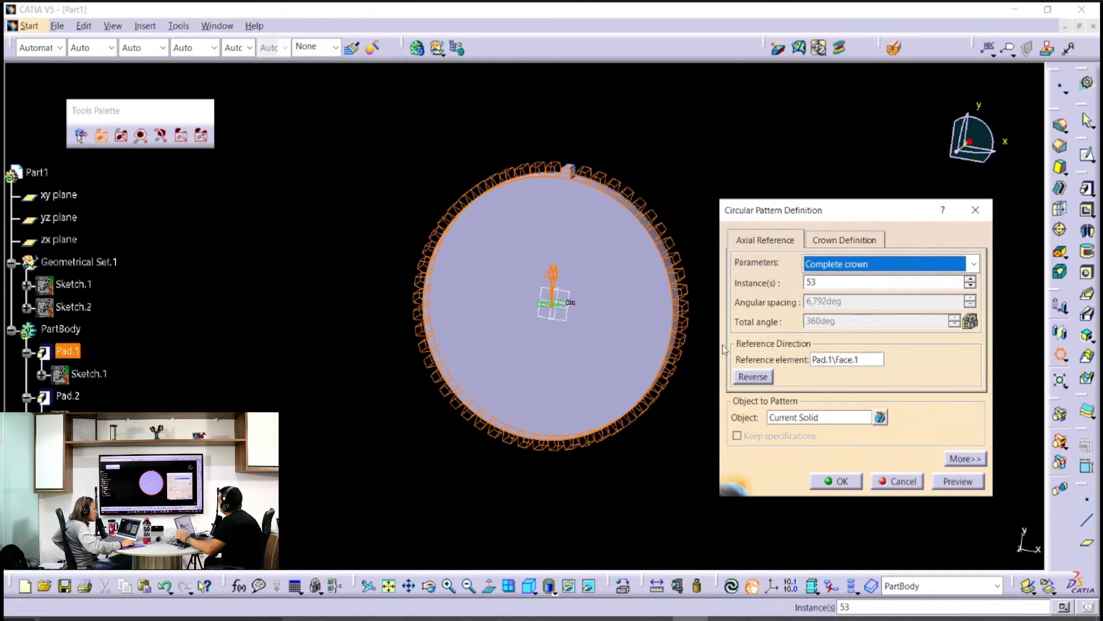
{"action": "left_click", "coordinate": [832, 264]}
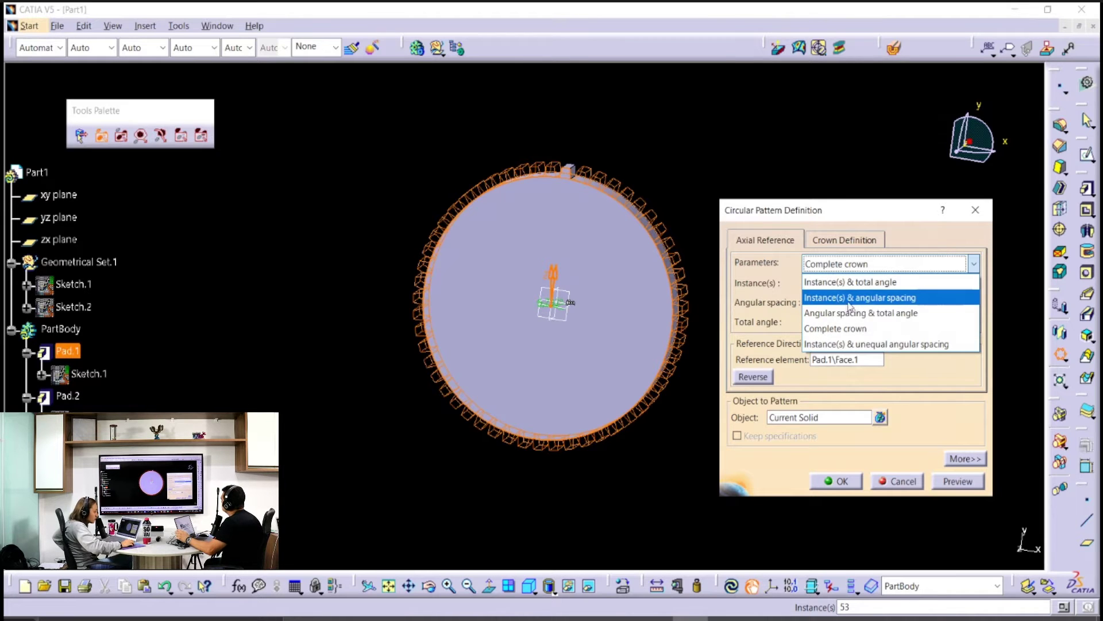
{"action": "left_click", "coordinate": [775, 305]}
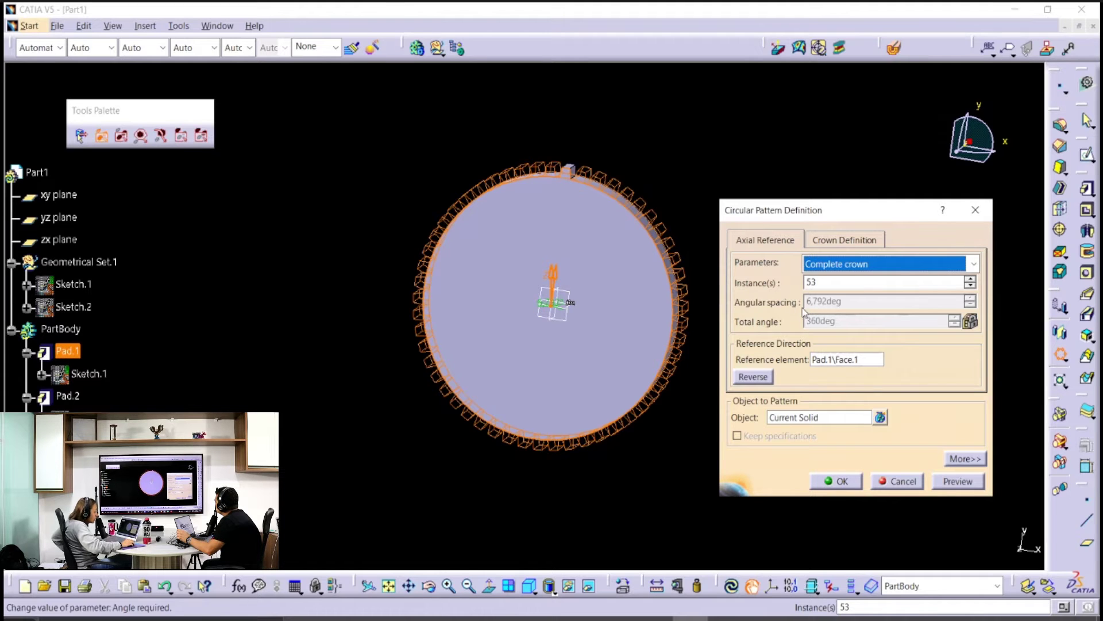
Step: Create the defined circular pattern of teeth around the disc's edge
{"action": "left_click", "coordinate": [812, 477]}
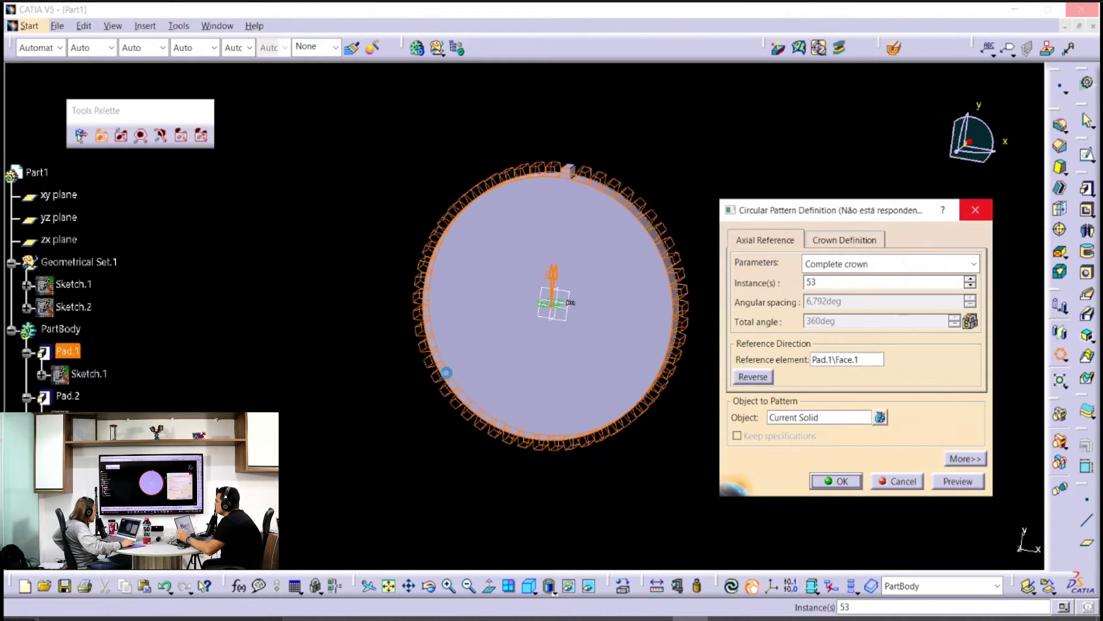
{"action": "middle_click_drag", "start_coordinate": [729, 325], "coordinate": [533, 416]}
{"action": "middle_click_drag", "start_coordinate": [449, 450], "coordinate": [736, 218]}
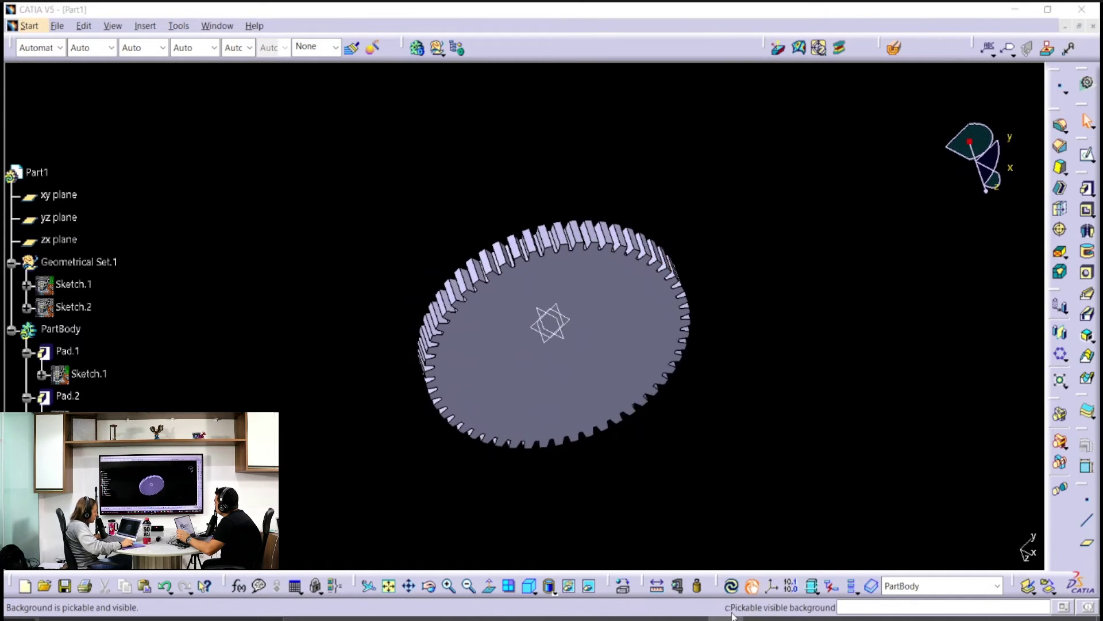
Step: Switch to the PowerPoint presentation, check the Sketch 3 and Pocket slide, and return to CATIA V5
{"action": "key", "text": "alt+Tab"}
{"action": "scroll", "coordinate": [768, 390], "scroll_direction": "down", "scroll_amount": 1}
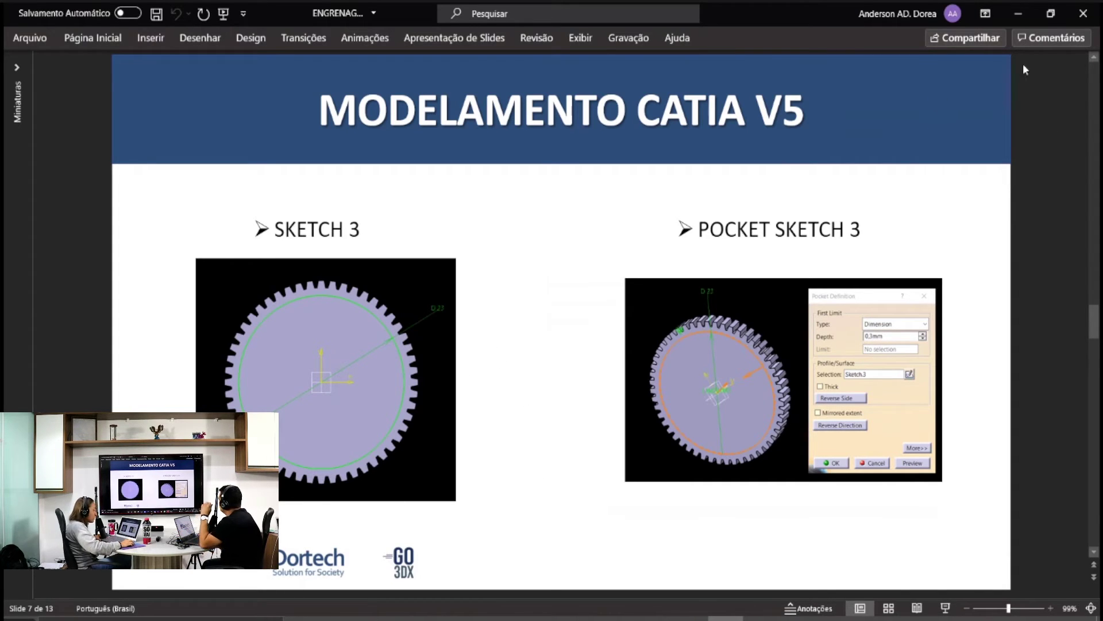
{"action": "left_click", "coordinate": [1022, 13]}
Step: Start a sketch on the xy plane and draw a circle about 20 mm in diameter centred on the origin
{"action": "middle_click_drag", "start_coordinate": [810, 229], "coordinate": [481, 387]}
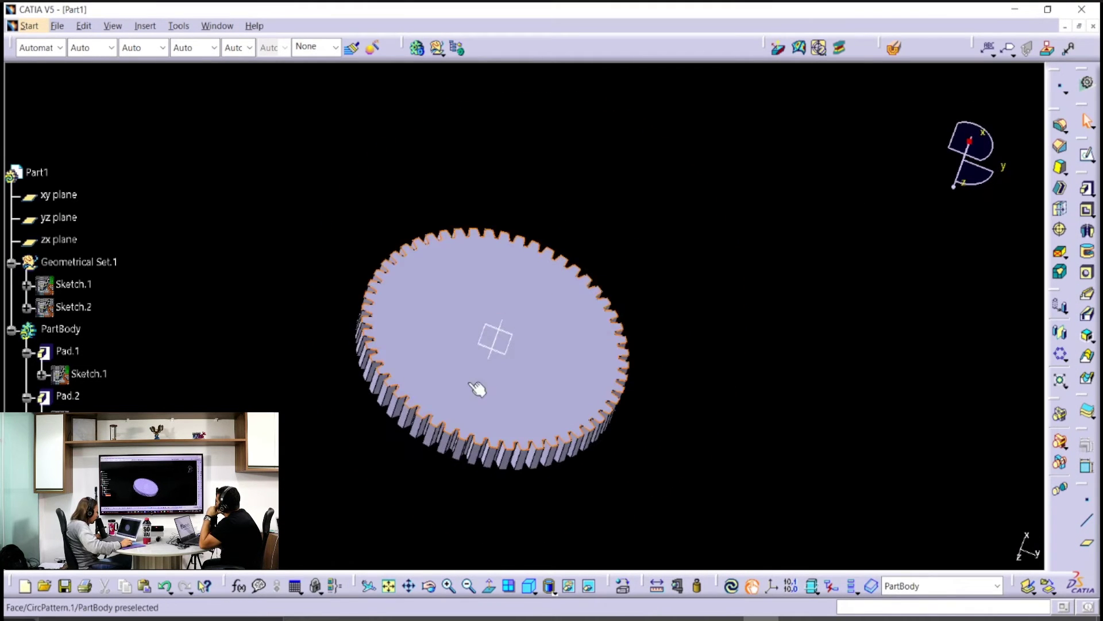
{"action": "left_click", "coordinate": [59, 195]}
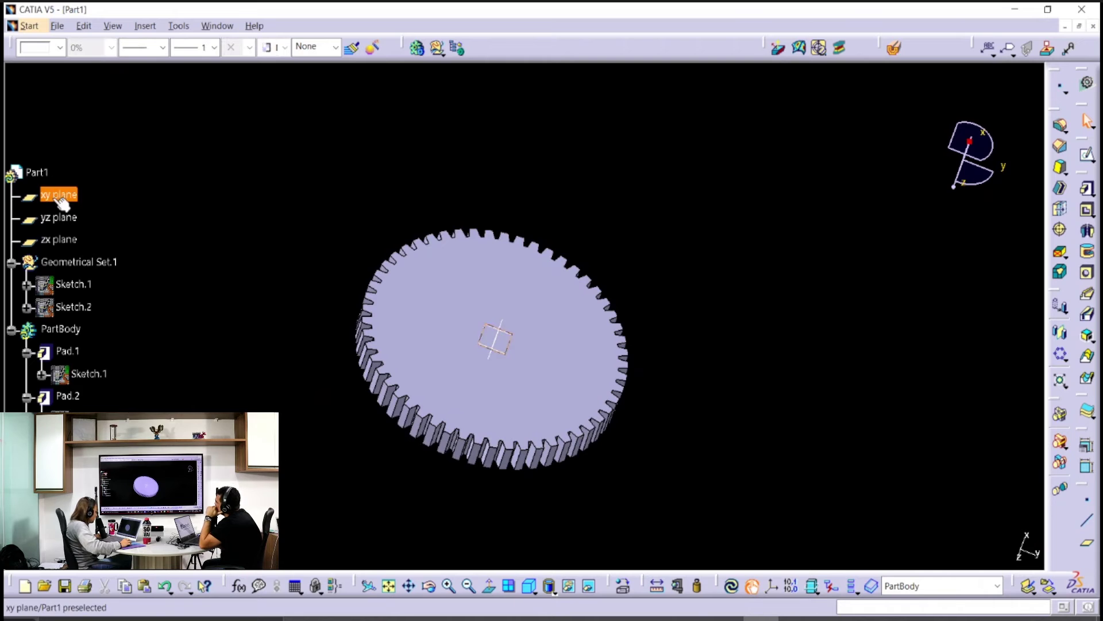
{"action": "left_click", "coordinate": [1087, 154]}
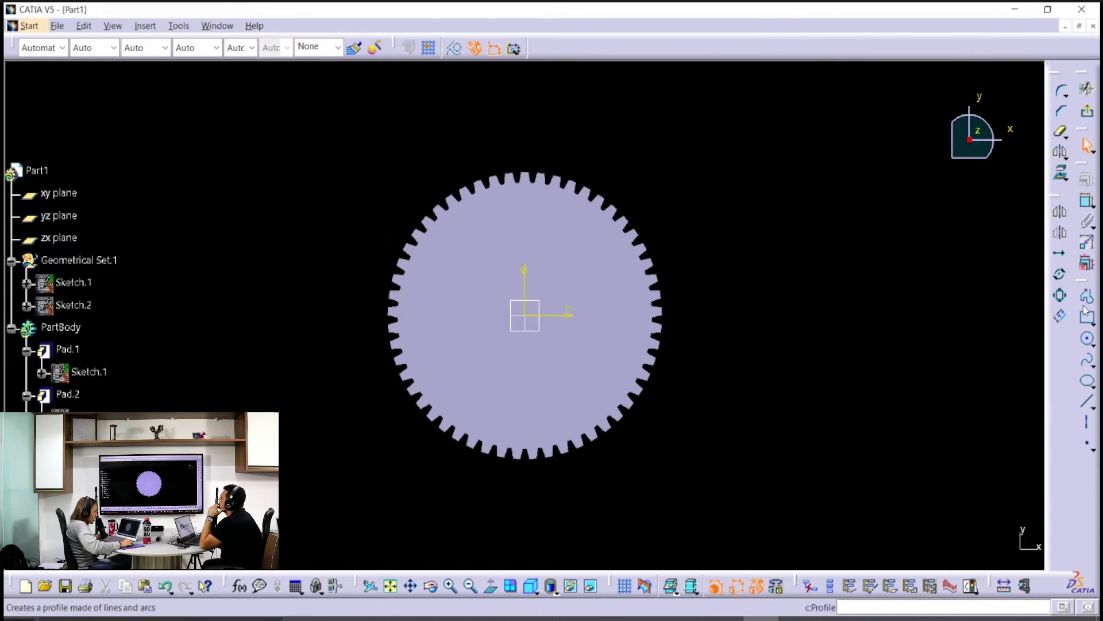
{"action": "left_click", "coordinate": [1087, 339]}
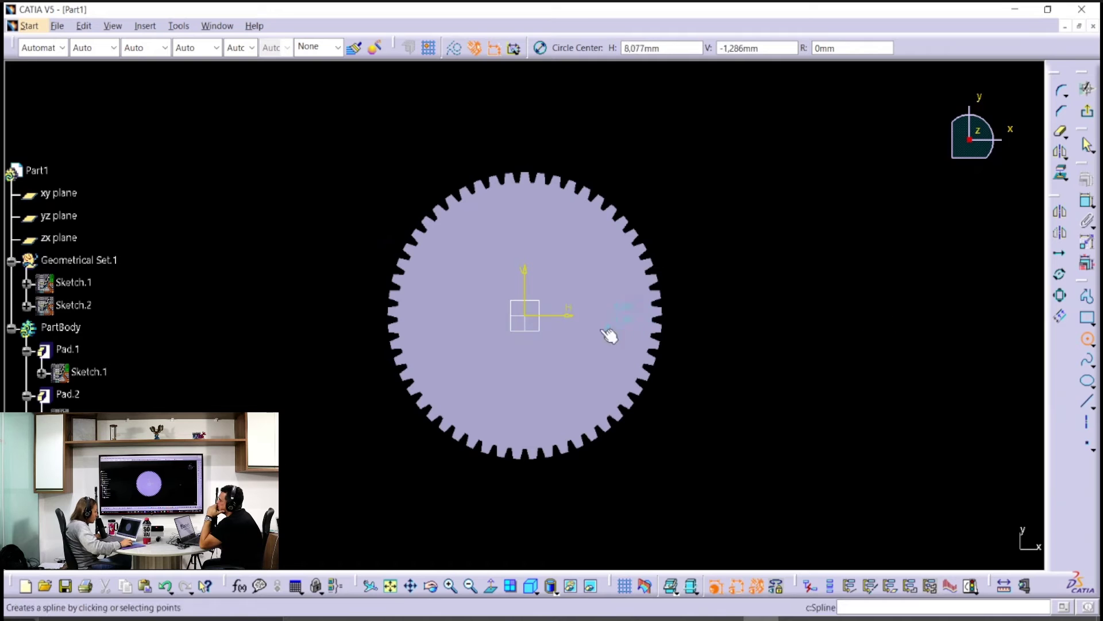
{"action": "left_click", "coordinate": [526, 316]}
{"action": "left_click", "coordinate": [627, 361]}
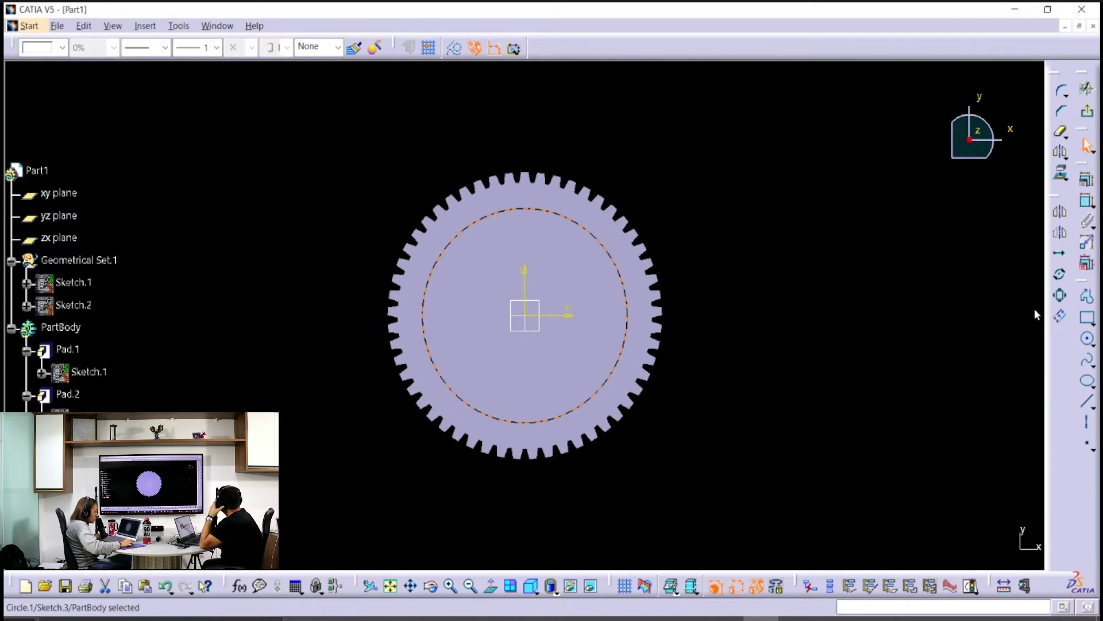
Step: Dimension the circle's diameter, set it to 23 mm, and exit the sketch
{"action": "left_click", "coordinate": [1087, 201]}
{"action": "left_click", "coordinate": [693, 183]}
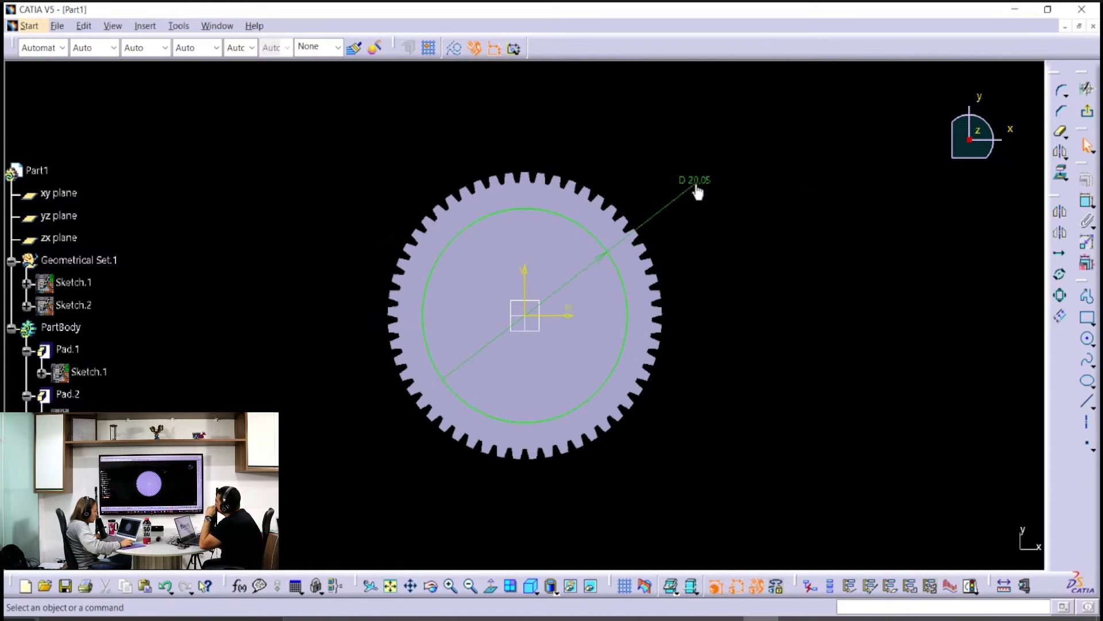
{"action": "double_click", "coordinate": [694, 180]}
{"action": "type", "text": "23"}
{"action": "key", "text": "Return"}
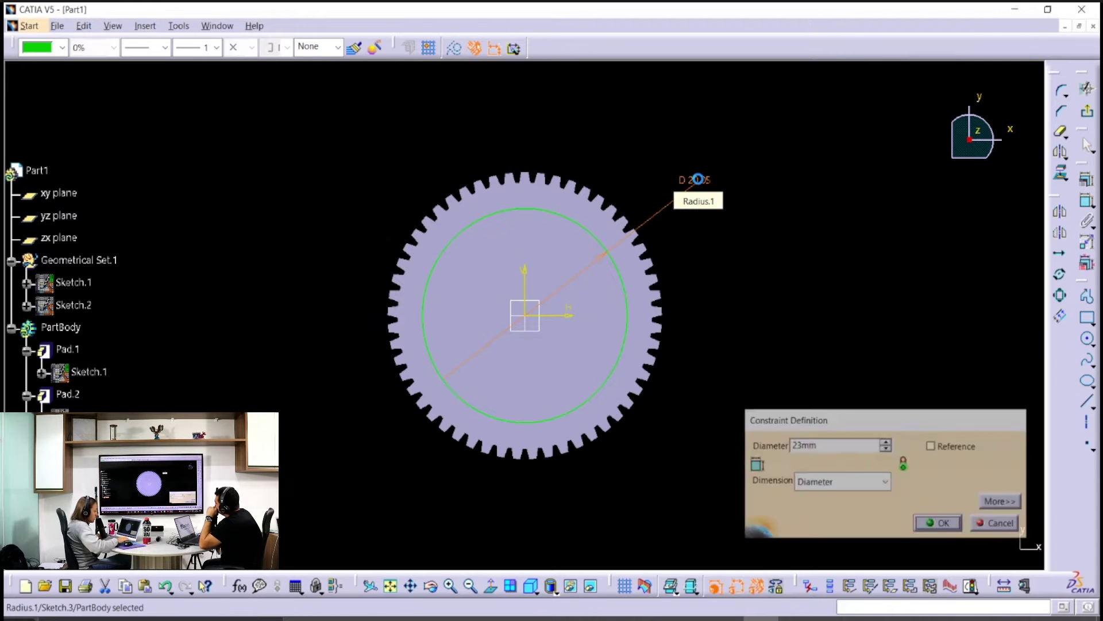
{"action": "left_click", "coordinate": [781, 261]}
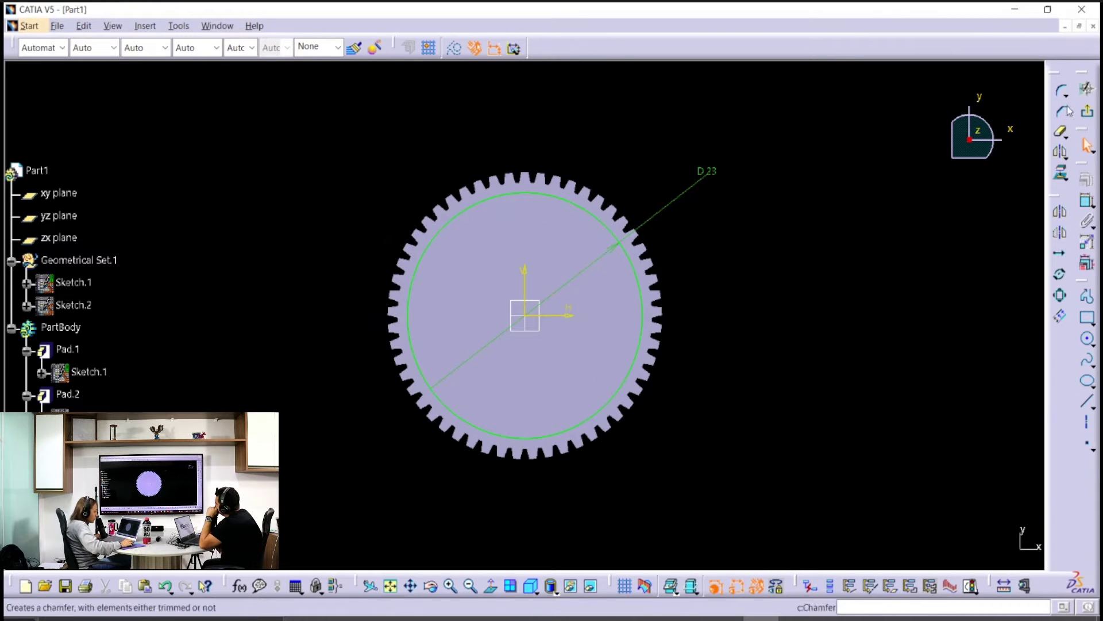
{"action": "left_click", "coordinate": [1087, 110]}
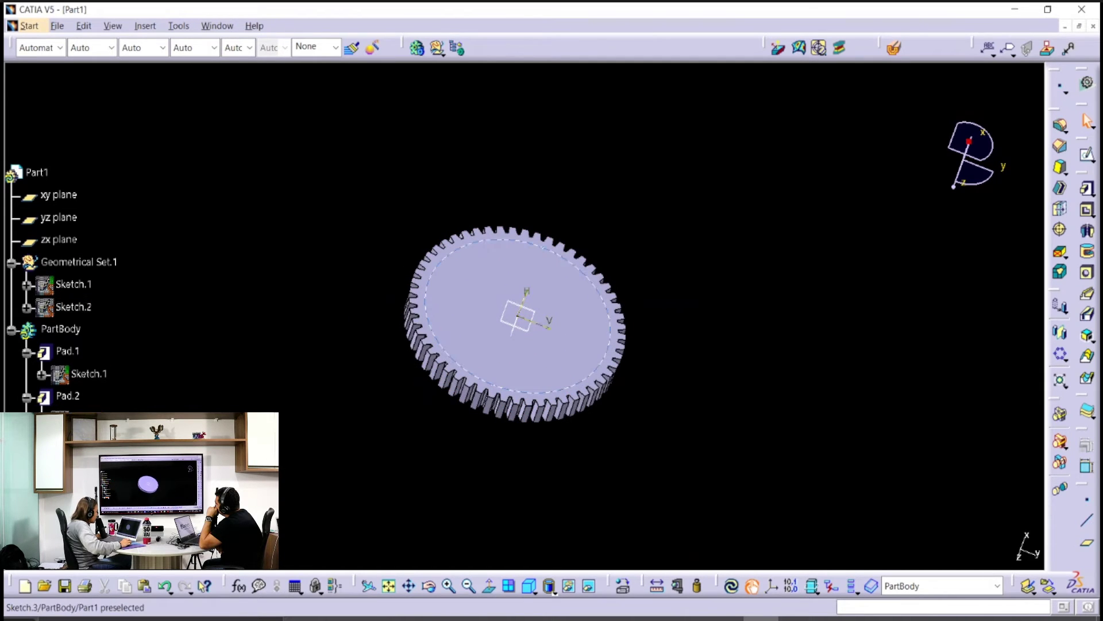
Step: Move the 23 mm circle sketch from PartBody into Geometrical Set.1
{"action": "left_click", "coordinate": [74, 462]}
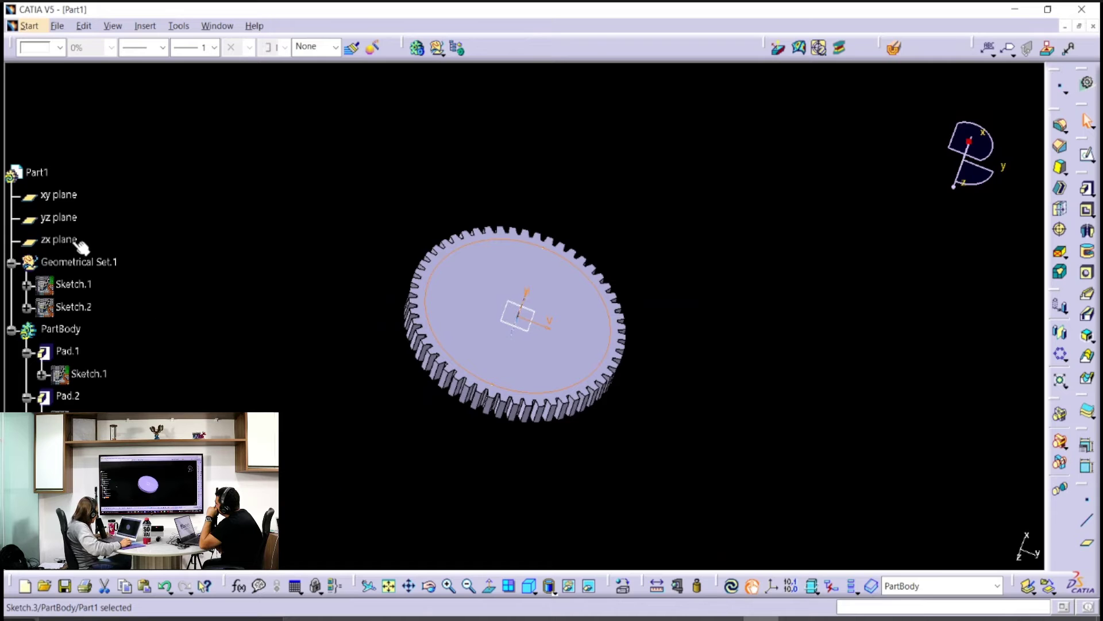
{"action": "left_click", "coordinate": [106, 264]}
{"action": "key", "text": "ctrl+v"}
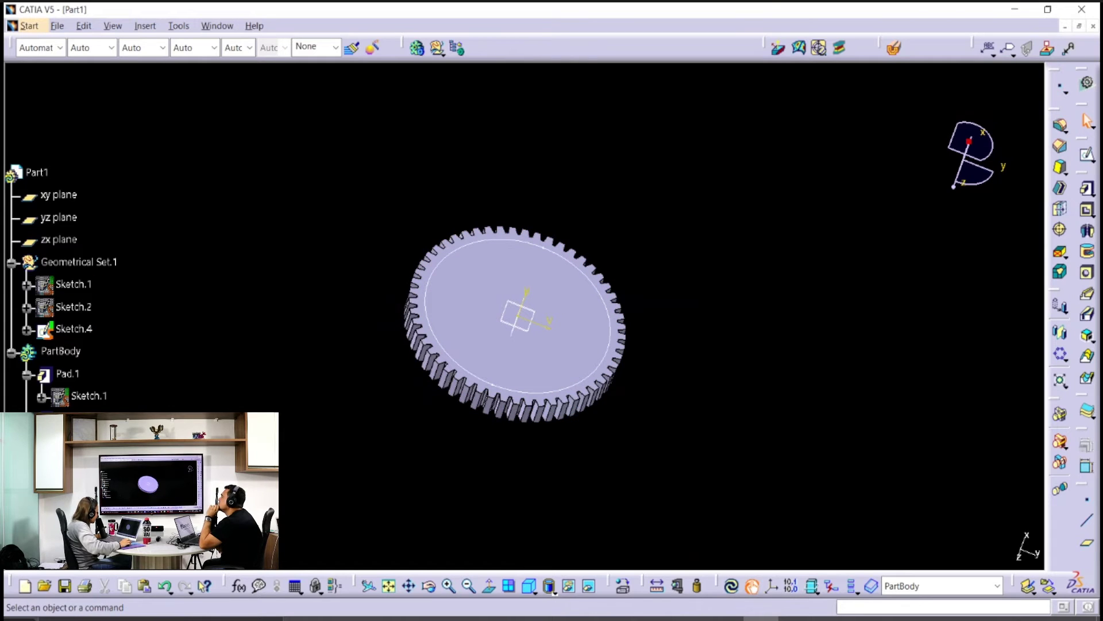
Step: Cut a 0,3 mm deep pocket from the circle sketch into the gear's flat face, with the direction reversed into the material
{"action": "left_click", "coordinate": [1087, 209]}
{"action": "left_click", "coordinate": [473, 255]}
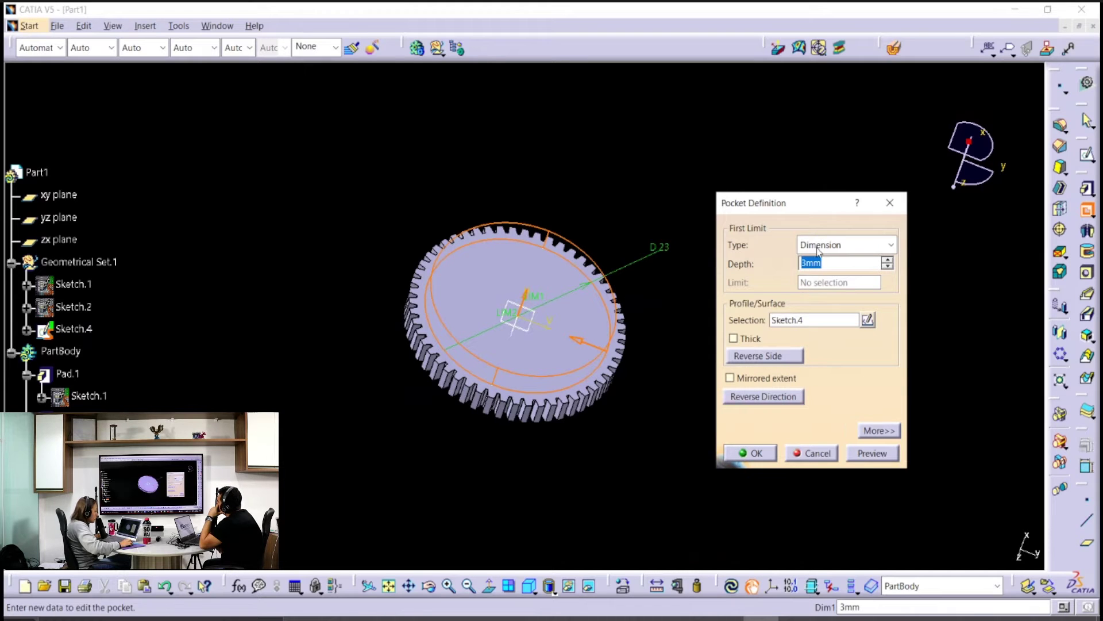
{"action": "middle_click_drag", "start_coordinate": [495, 442], "coordinate": [493, 232]}
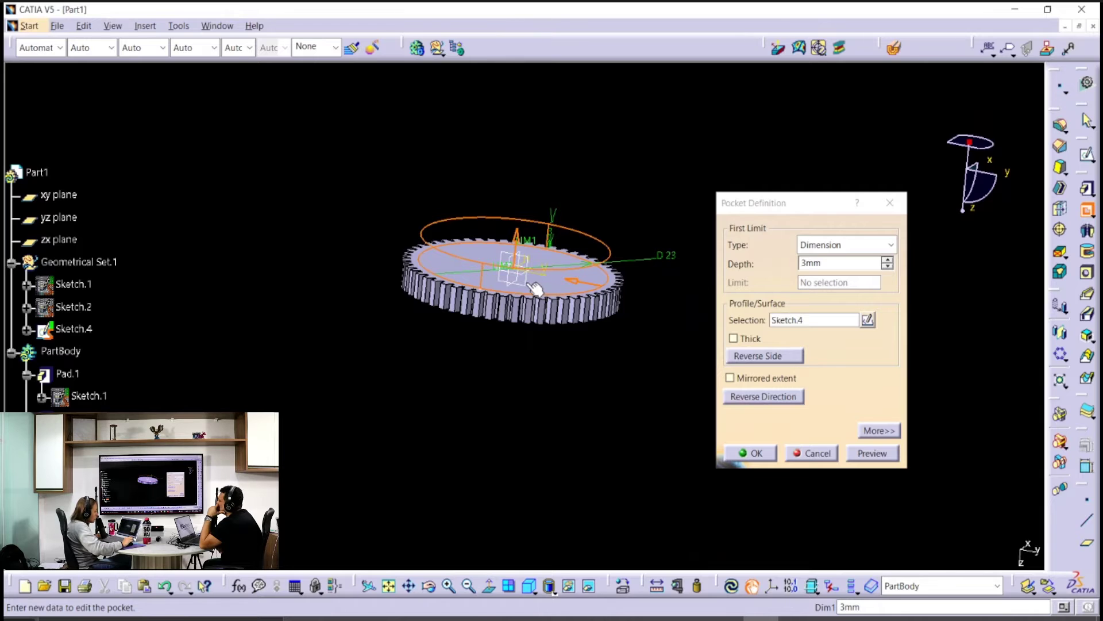
{"action": "left_click", "coordinate": [791, 397]}
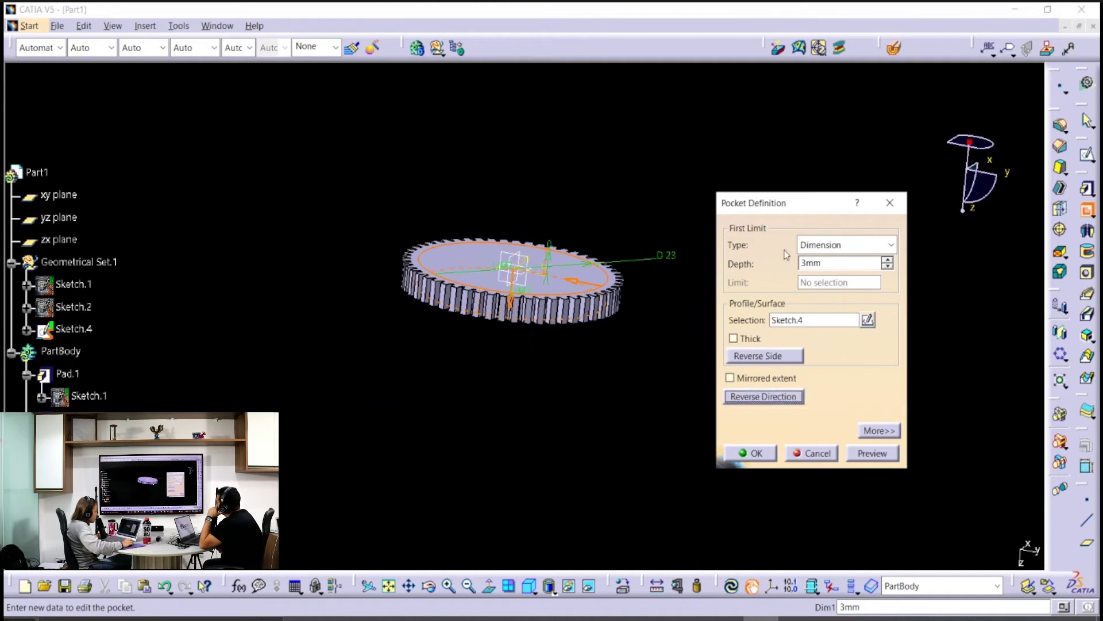
{"action": "double_click", "coordinate": [810, 262]}
{"action": "type", "text": "0,3"}
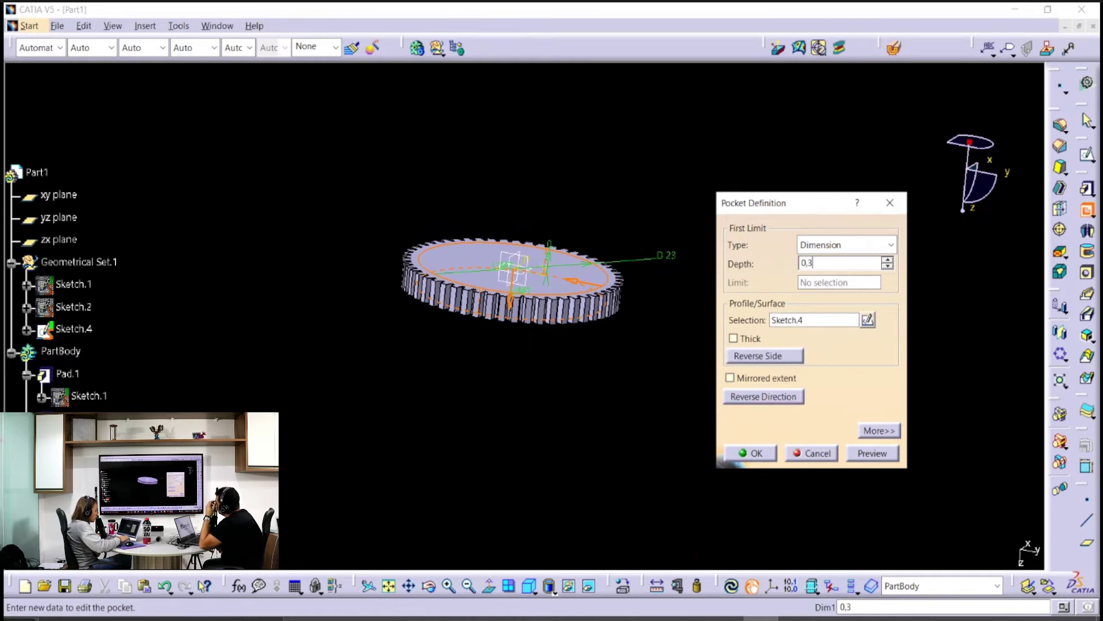
{"action": "key", "text": "Return"}
{"action": "middle_click_drag", "start_coordinate": [619, 313], "coordinate": [401, 253]}
{"action": "middle_click_drag", "start_coordinate": [492, 312], "coordinate": [586, 241]}
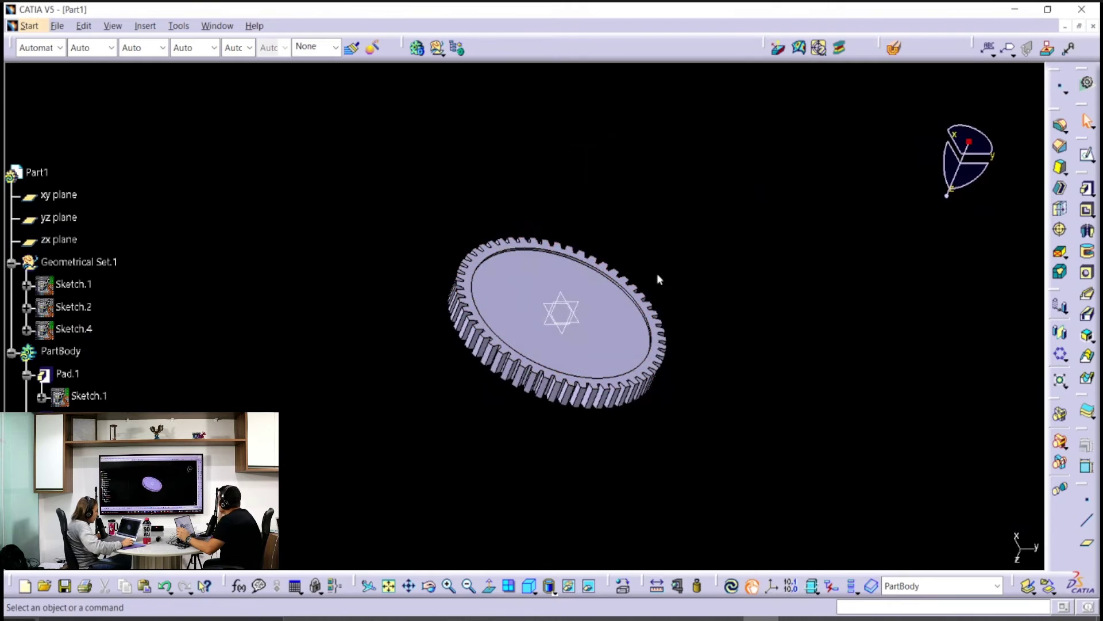
Step: Define Geometrical Set.1 as the in-work object
{"action": "middle_click_drag", "start_coordinate": [659, 280], "coordinate": [754, 361]}
{"action": "middle_click_drag", "start_coordinate": [627, 220], "coordinate": [498, 443]}
{"action": "scroll", "coordinate": [663, 305], "scroll_direction": "up", "scroll_amount": 1}
{"action": "middle_click_drag", "start_coordinate": [662, 305], "coordinate": [663, 259]}
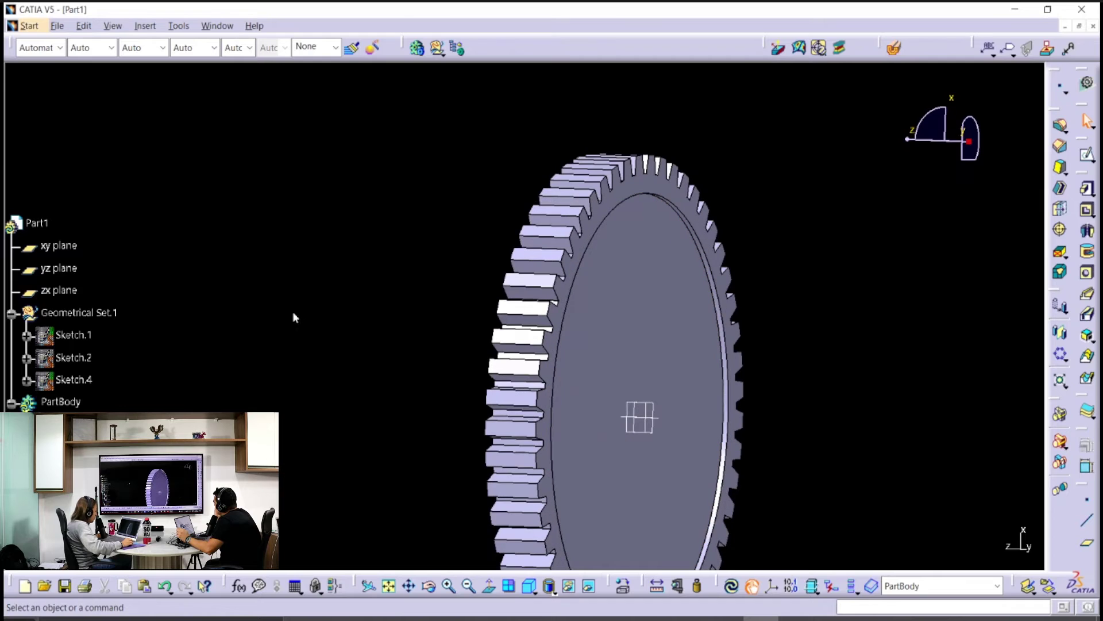
{"action": "right_click", "coordinate": [102, 161]}
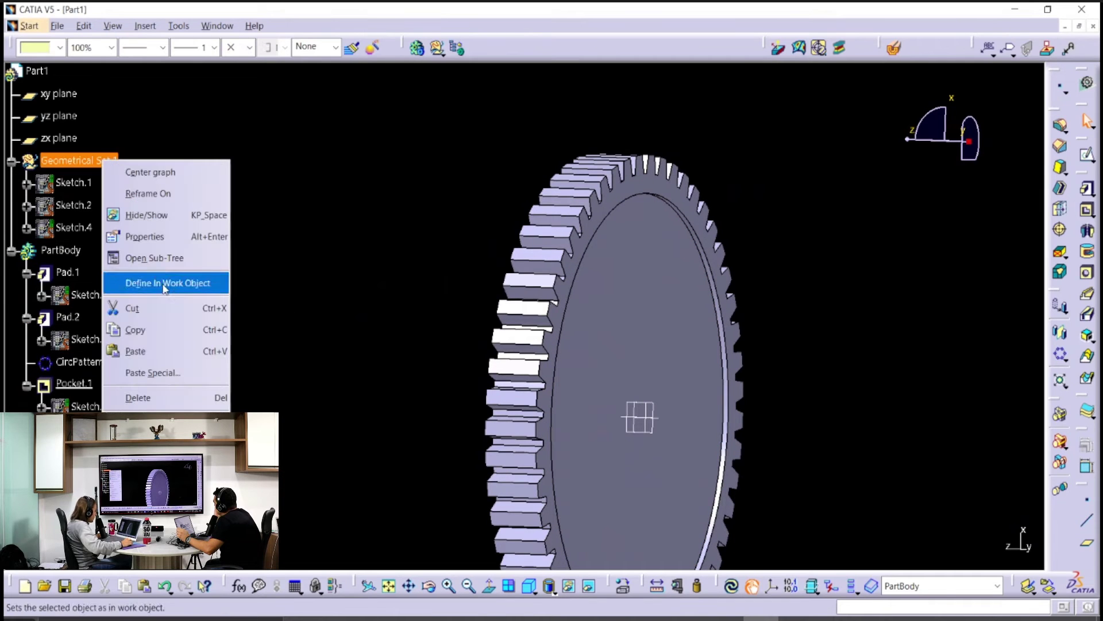
{"action": "left_click", "coordinate": [155, 283]}
Step: Create a Normal to curve plane at the default middle point of one tooth's outer edge running across the gear's thickness
{"action": "left_click", "coordinate": [454, 192]}
{"action": "middle_click_drag", "start_coordinate": [454, 192], "coordinate": [581, 242]}
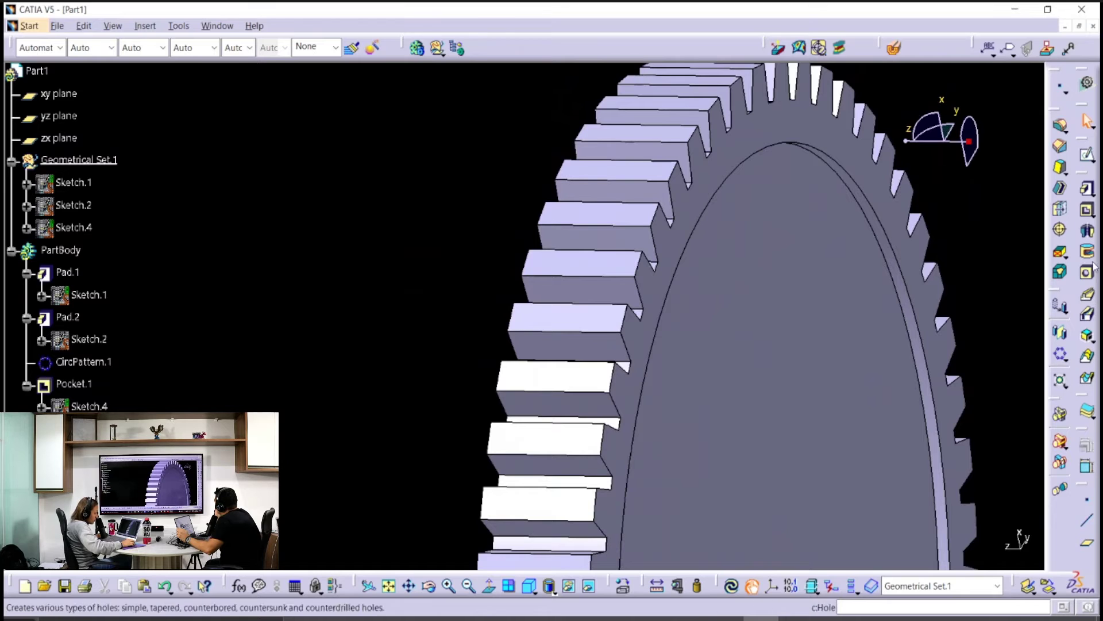
{"action": "left_click", "coordinate": [1087, 542]}
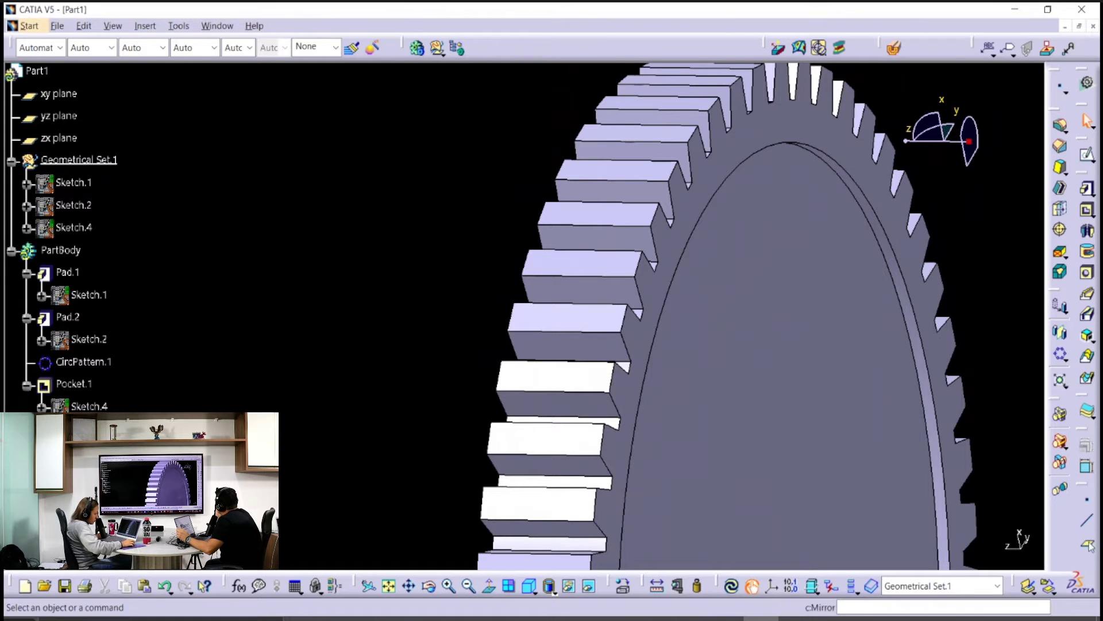
{"action": "left_click", "coordinate": [808, 248]}
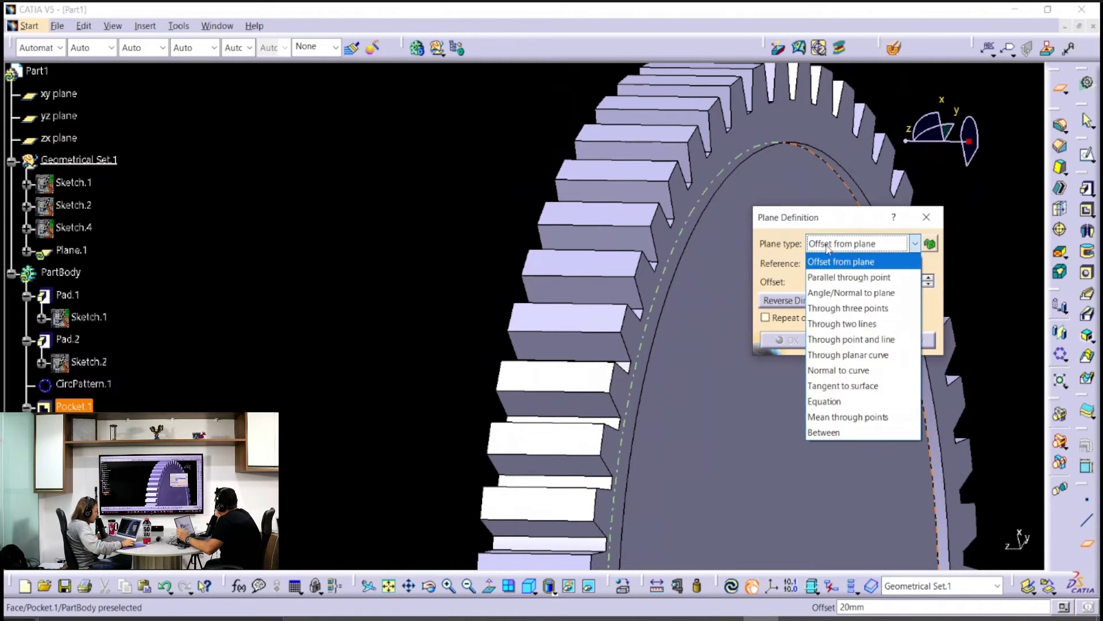
{"action": "left_click", "coordinate": [909, 370]}
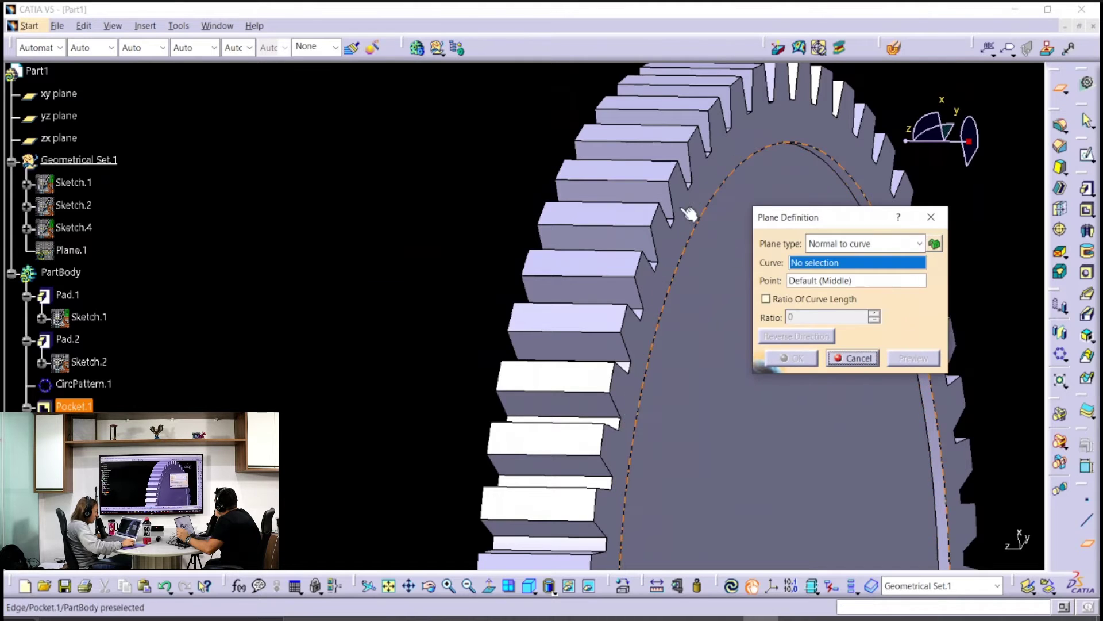
{"action": "left_click", "coordinate": [638, 208]}
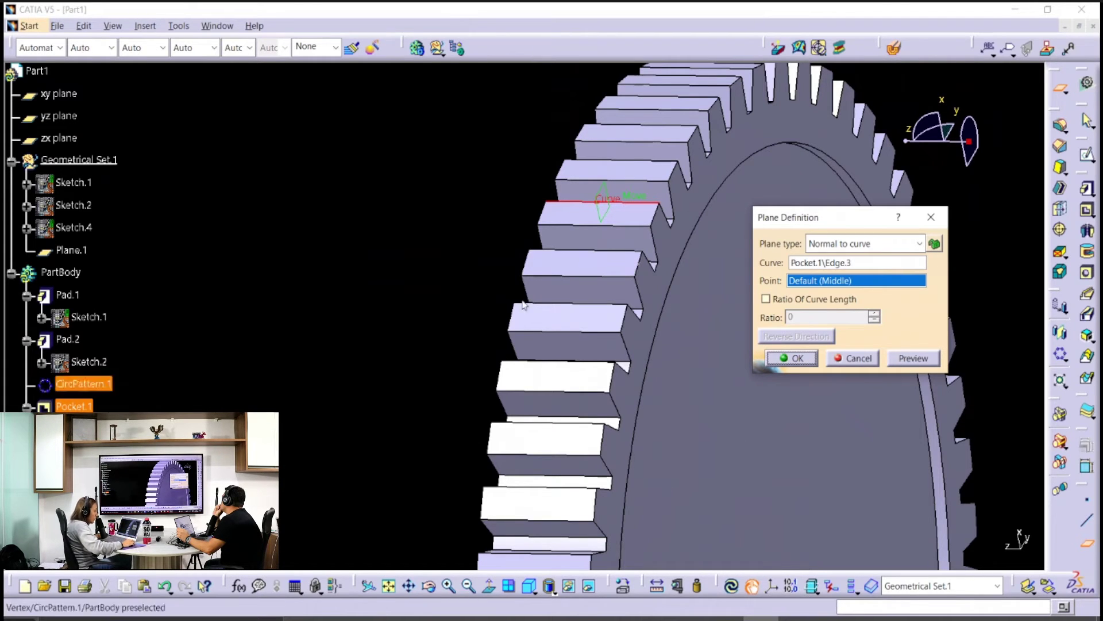
{"action": "left_click", "coordinate": [791, 358]}
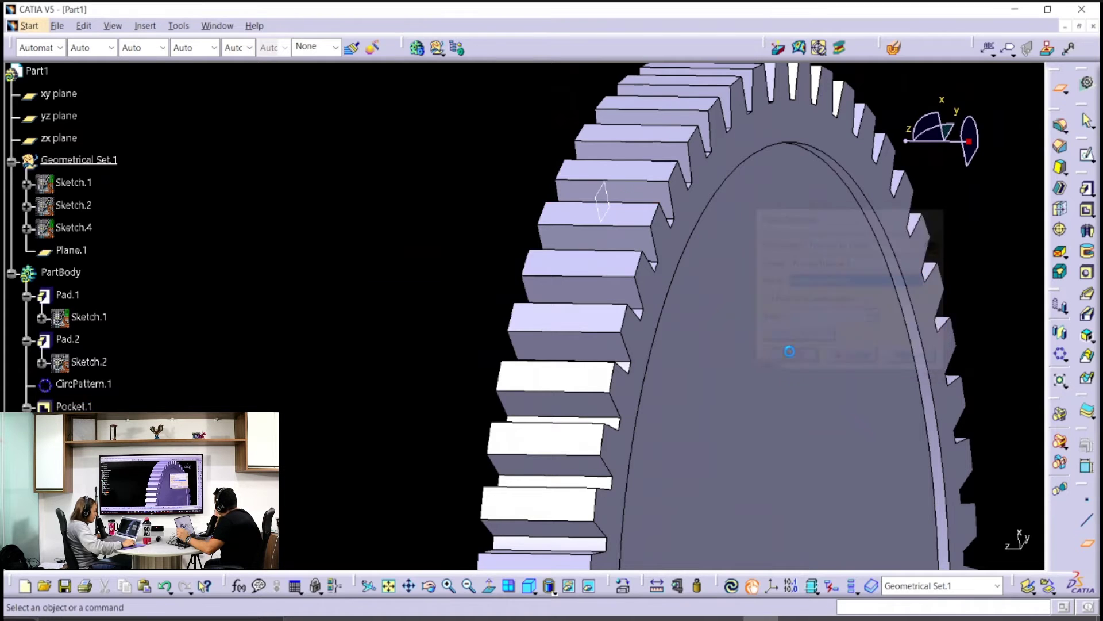
Step: Start a Mirror in PartBody and choose the new mid-thickness plane, Plane.1, as the mirroring element
{"action": "middle_click_drag", "start_coordinate": [431, 185], "coordinate": [322, 377]}
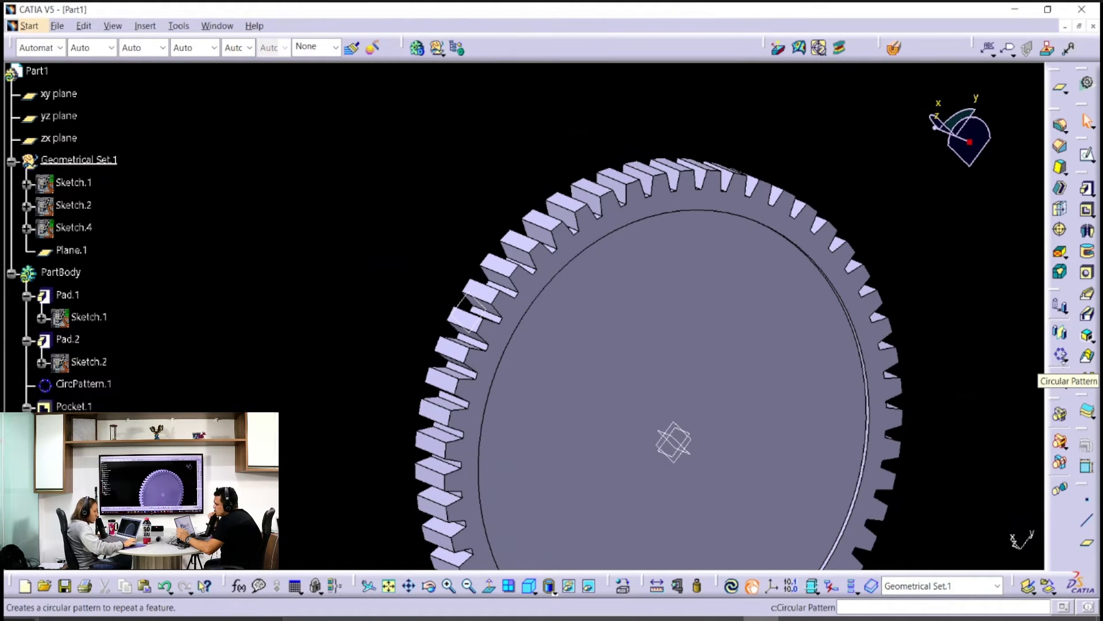
{"action": "left_click", "coordinate": [1059, 334]}
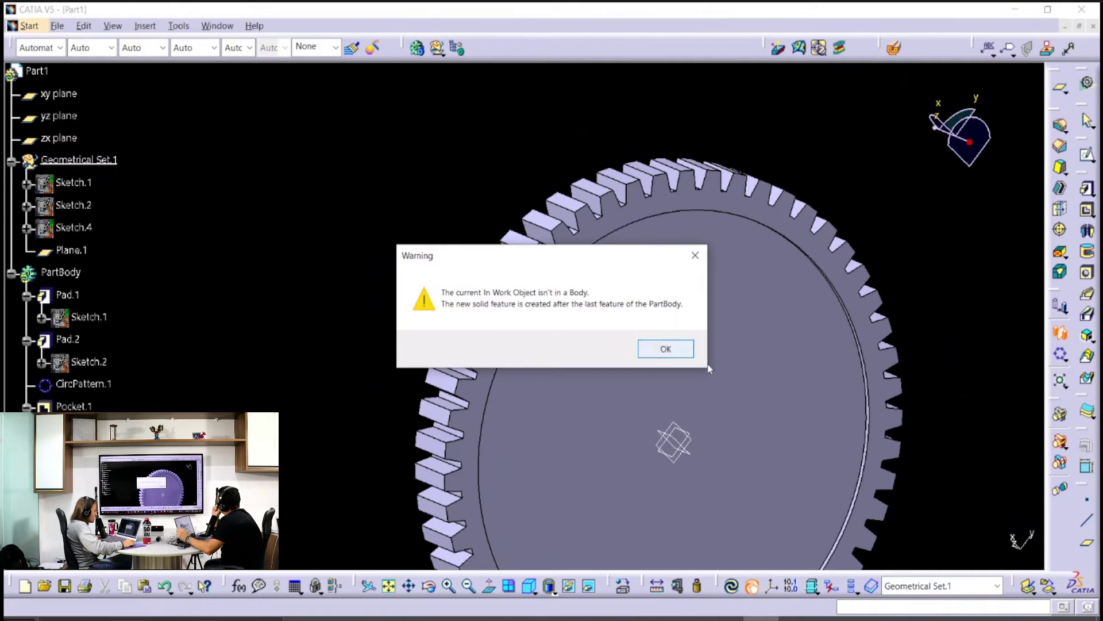
{"action": "left_click", "coordinate": [666, 348]}
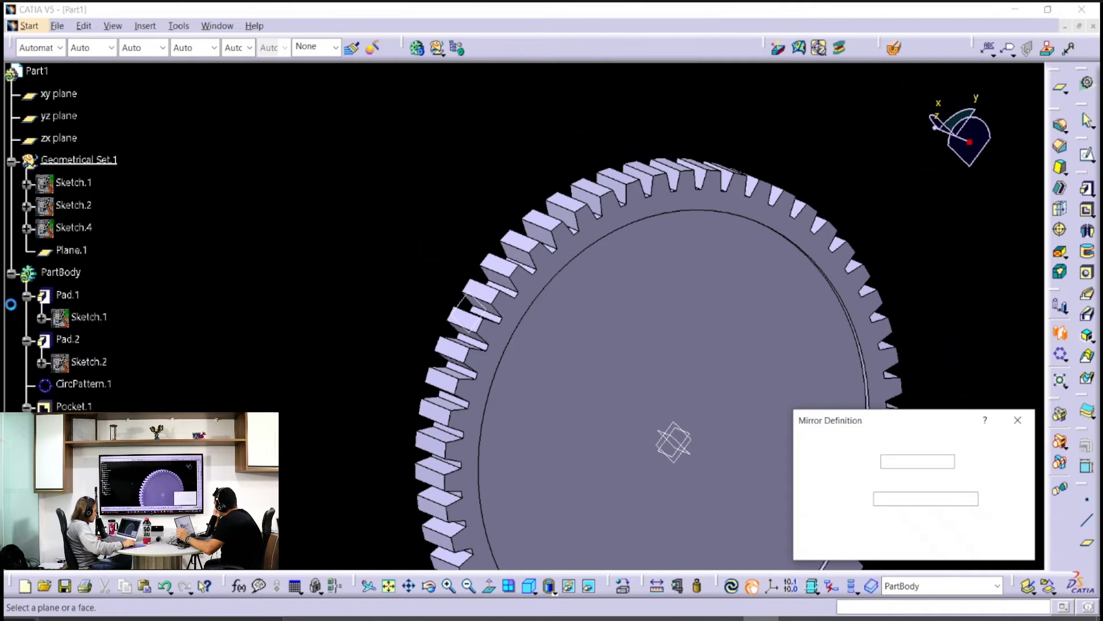
{"action": "middle_click_drag", "start_coordinate": [398, 398], "coordinate": [384, 276]}
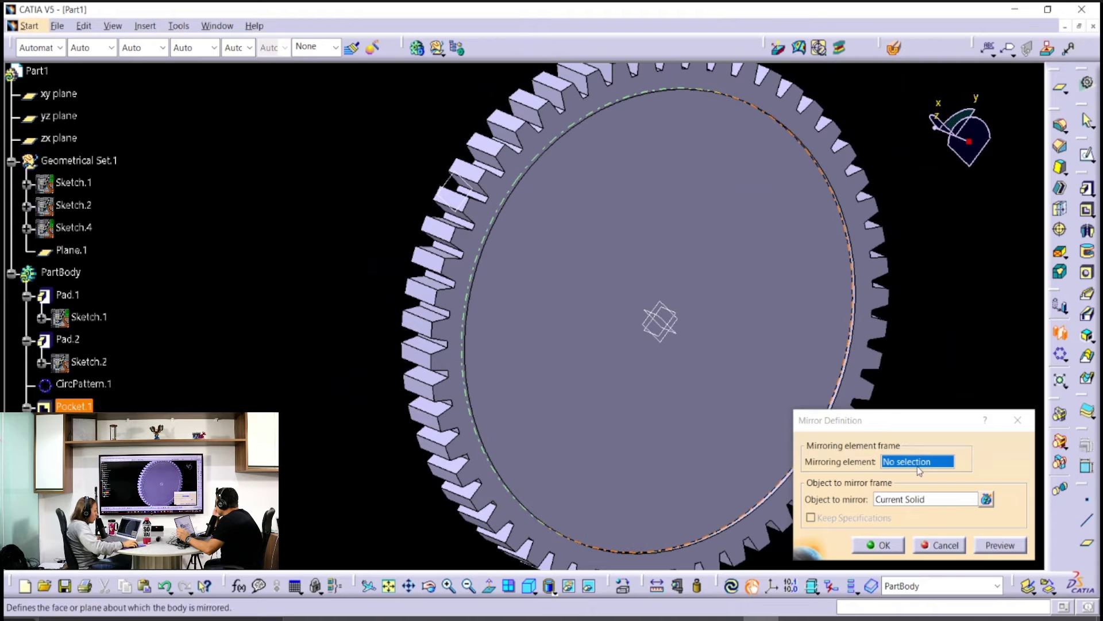
{"action": "left_click", "coordinate": [79, 249]}
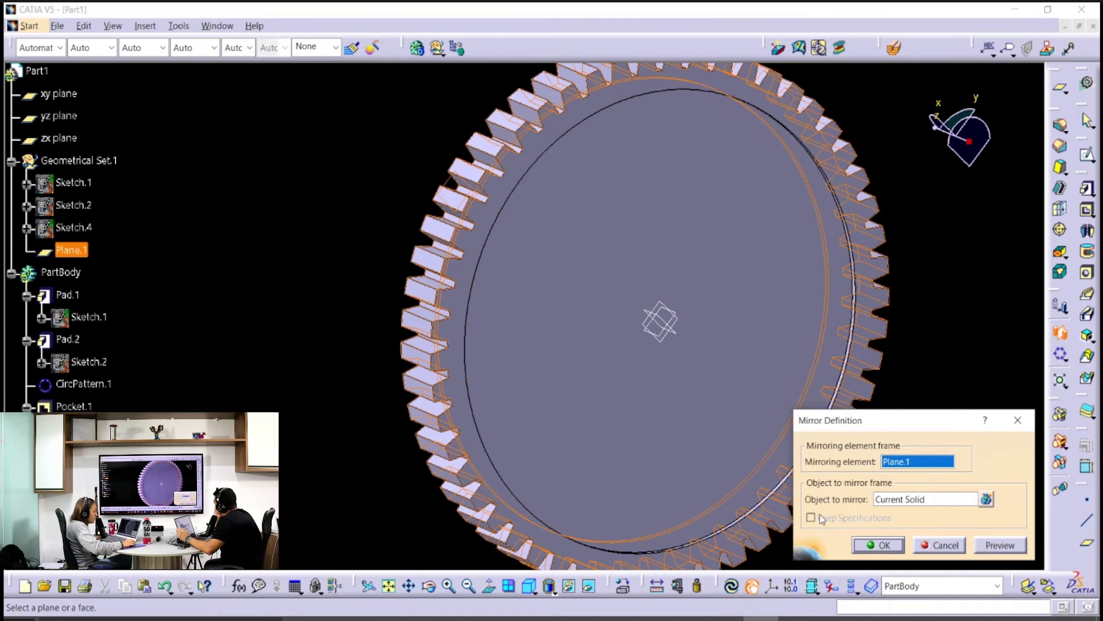
Step: Select Pocket.1 as the object to mirror and create the mirrored pocket on the gear's opposite face
{"action": "left_click", "coordinate": [948, 500]}
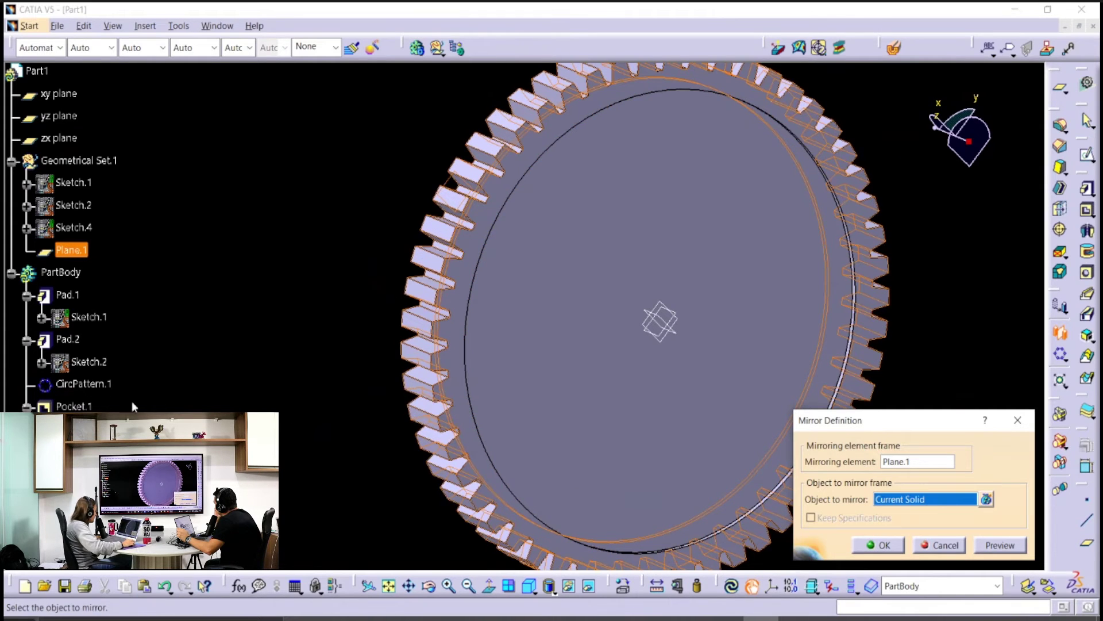
{"action": "left_click", "coordinate": [92, 407]}
{"action": "middle_click_drag", "start_coordinate": [517, 370], "coordinate": [505, 248]}
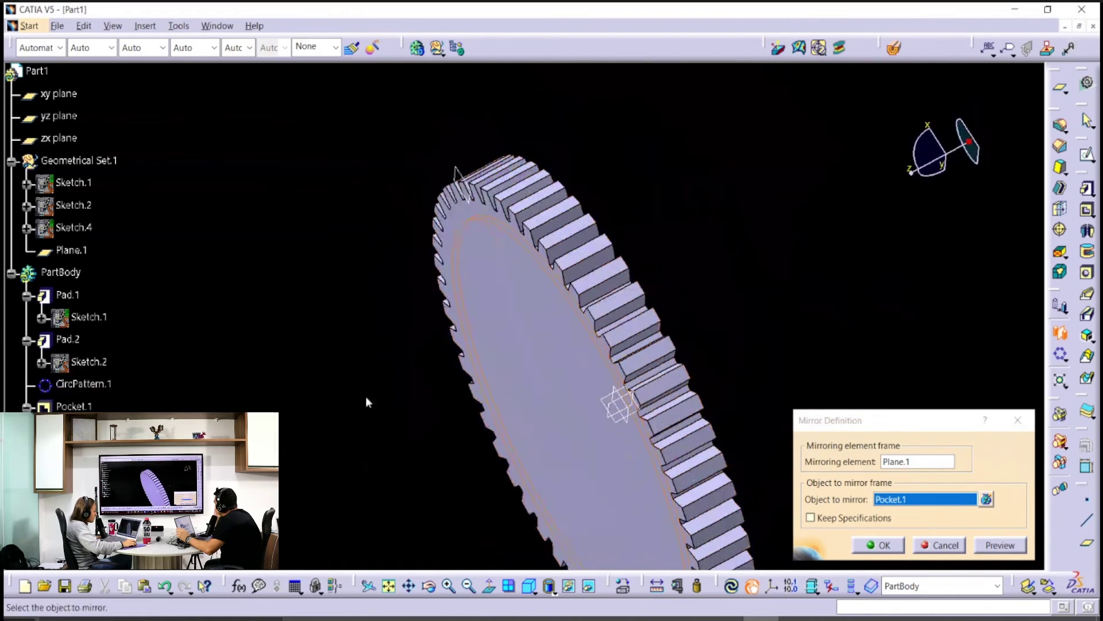
{"action": "middle_click_drag", "start_coordinate": [455, 172], "coordinate": [483, 212]}
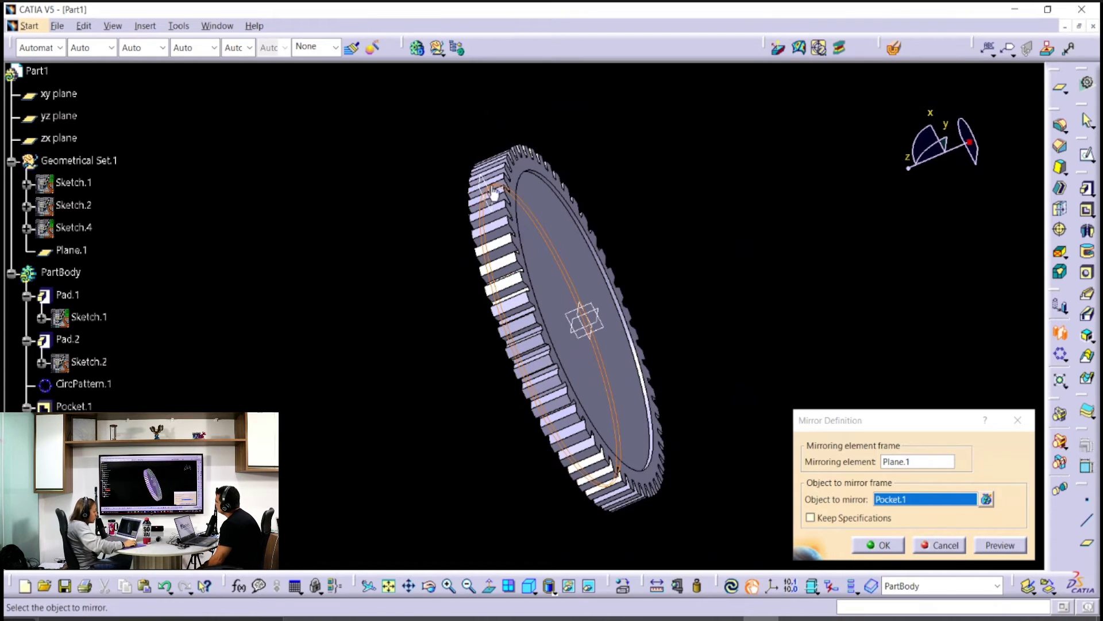
{"action": "left_click_drag", "start_coordinate": [830, 421], "coordinate": [728, 258]}
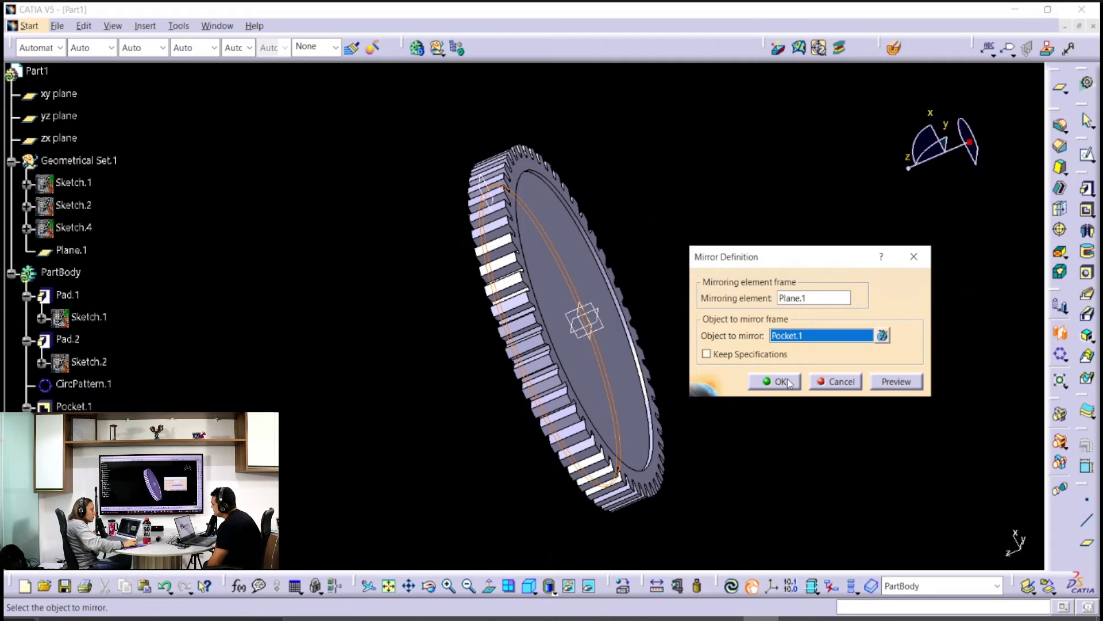
{"action": "left_click", "coordinate": [770, 384]}
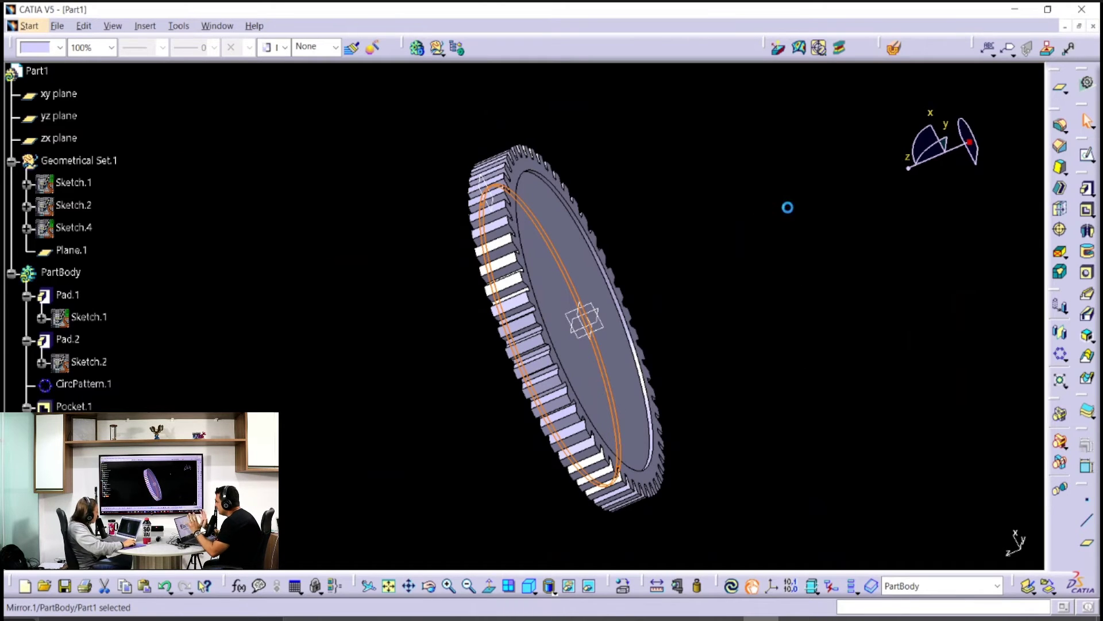
Step: Hide Plane.1, the mid-thickness plane used for the mirror
{"action": "middle_click_drag", "start_coordinate": [789, 207], "coordinate": [448, 387]}
{"action": "right_click", "coordinate": [87, 321]}
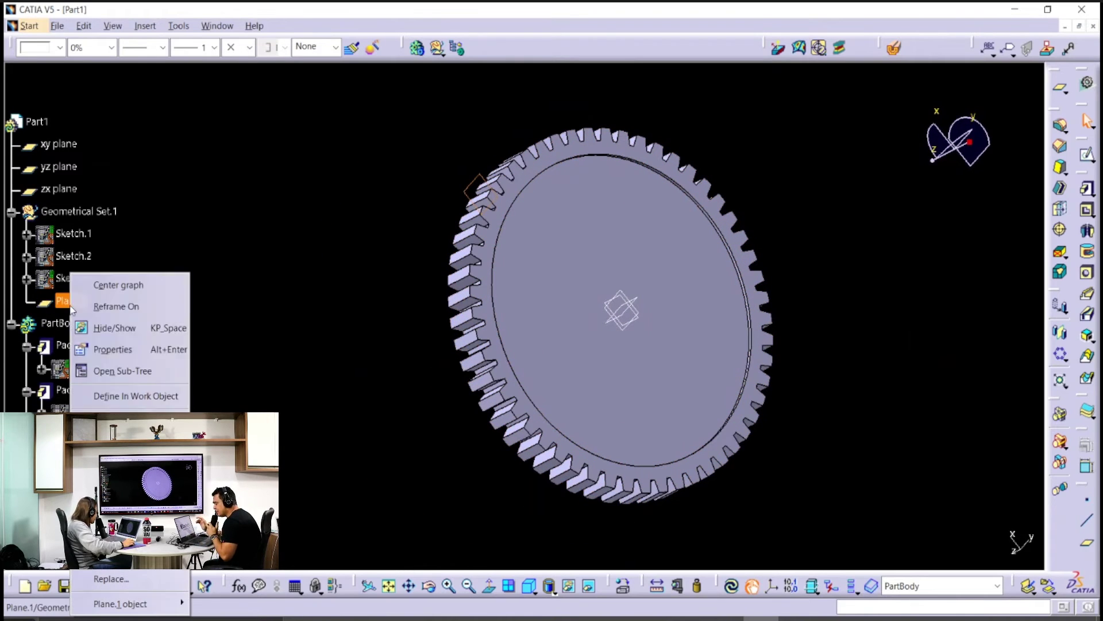
{"action": "left_click", "coordinate": [118, 322]}
Step: Define Geometrical Set.1 as the in-work object
{"action": "left_click", "coordinate": [79, 210]}
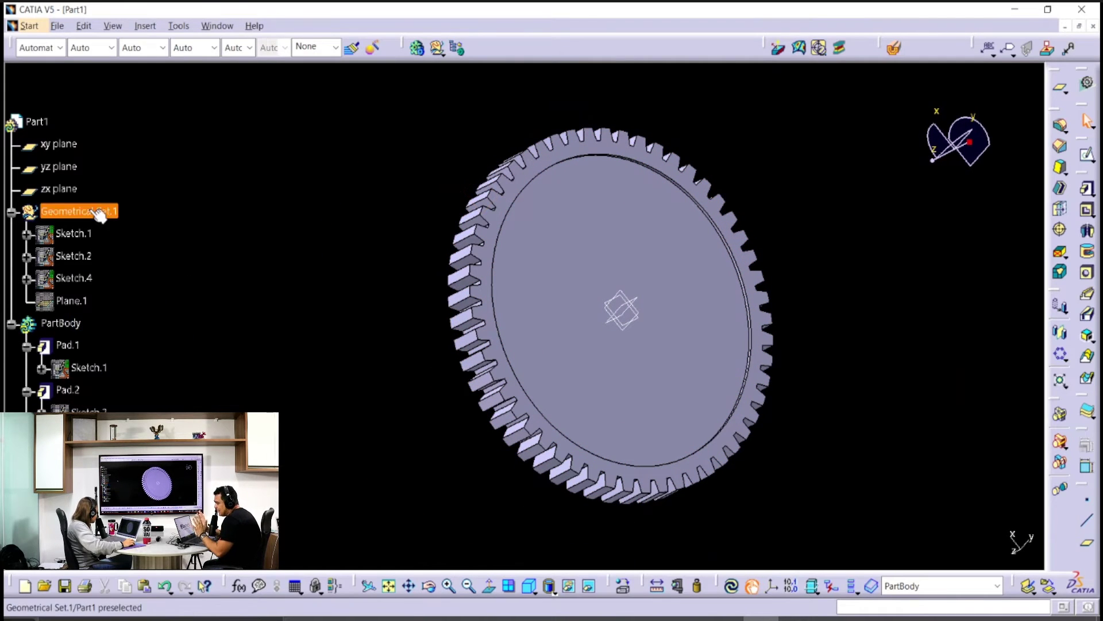
{"action": "right_click", "coordinate": [79, 210]}
{"action": "left_click", "coordinate": [152, 330]}
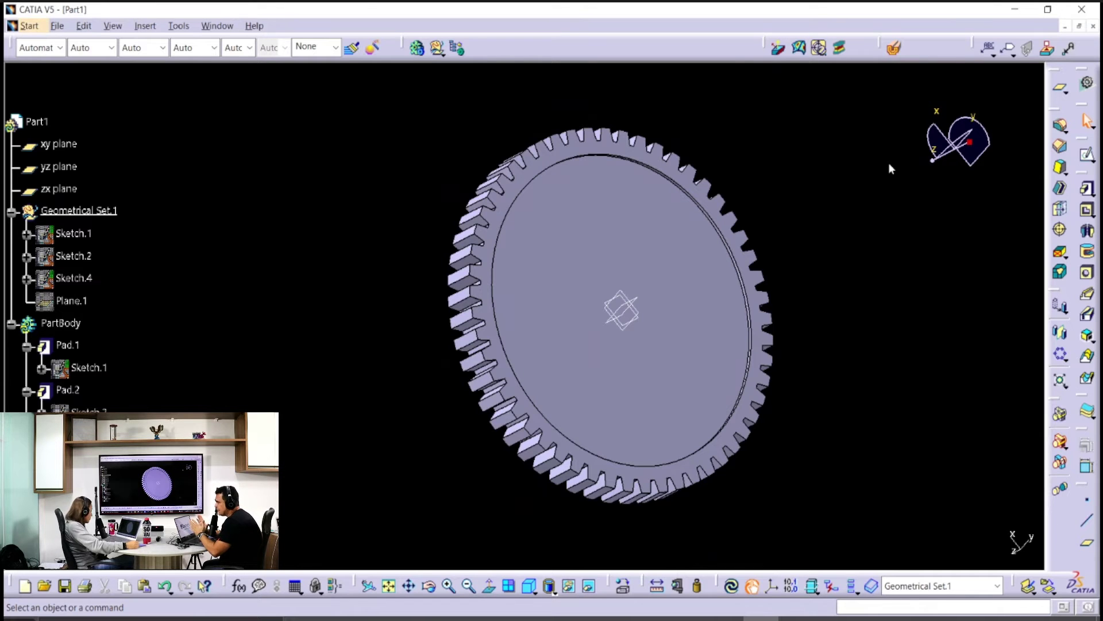
Step: Examine the gear from both sides, comparing the original pocket with the mirrored pocket on the opposite face
{"action": "middle_click_drag", "start_coordinate": [638, 374], "coordinate": [522, 246]}
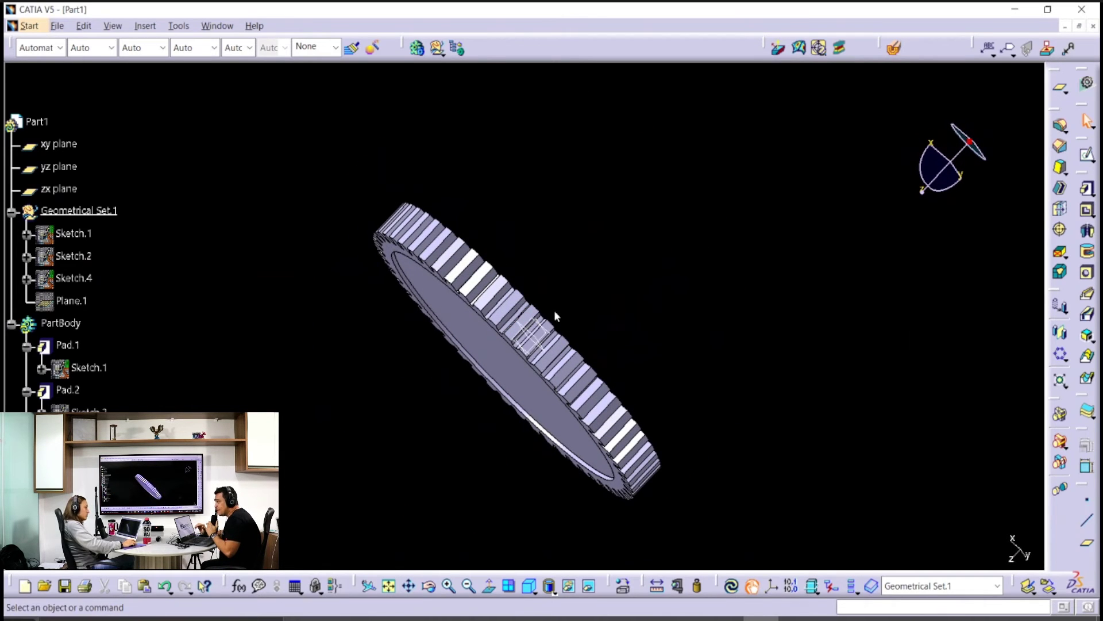
{"action": "middle_click_drag", "start_coordinate": [556, 315], "coordinate": [747, 322]}
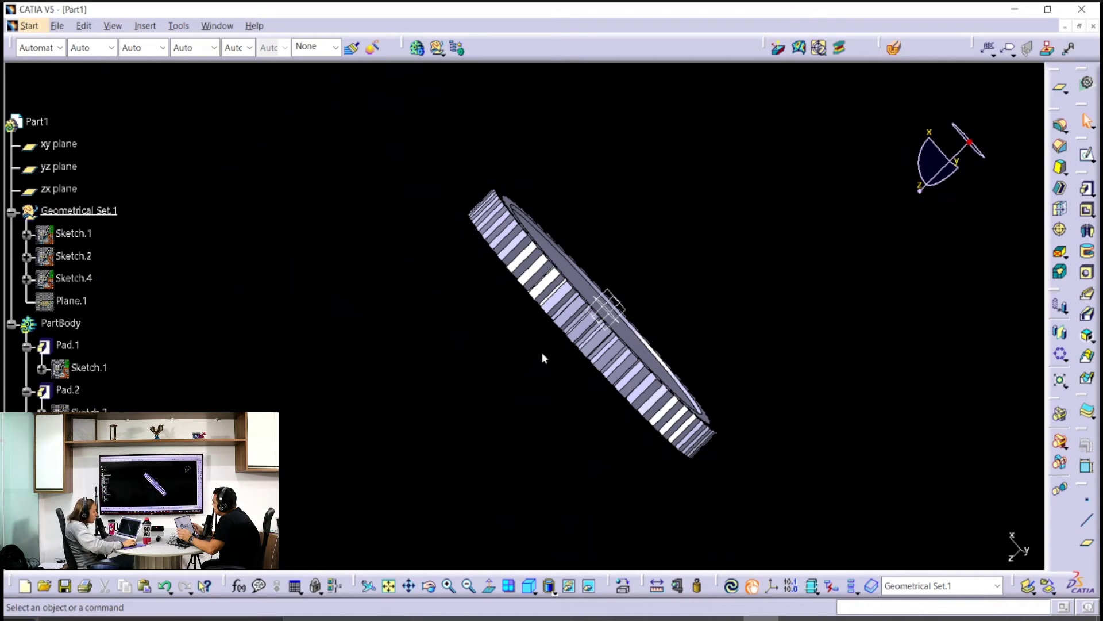
{"action": "middle_click_drag", "start_coordinate": [576, 258], "coordinate": [634, 280]}
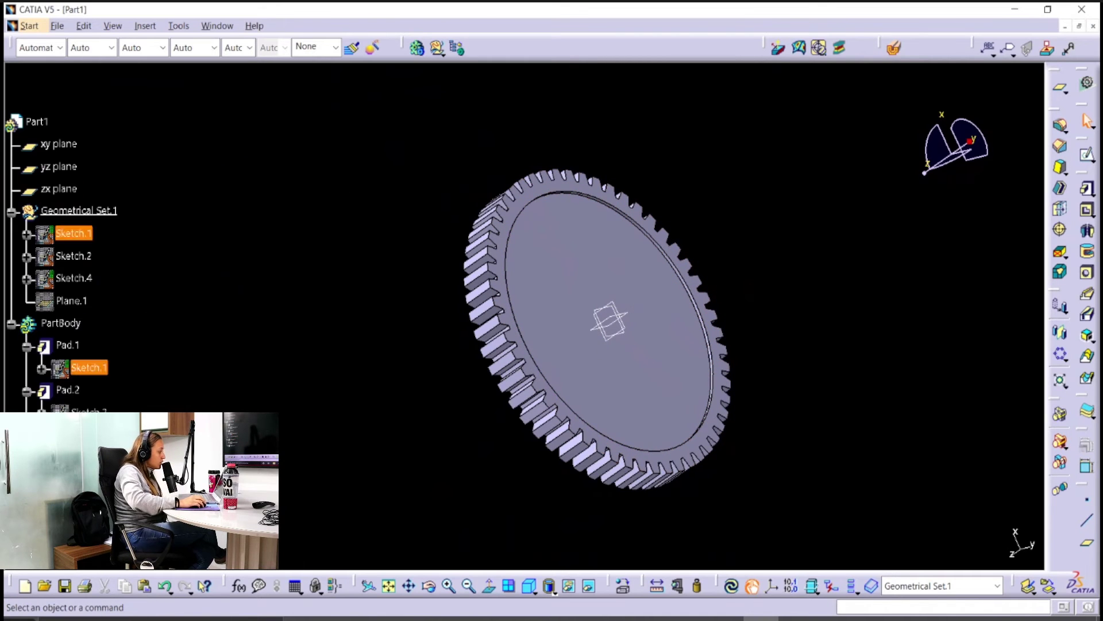
{"action": "middle_click_drag", "start_coordinate": [559, 209], "coordinate": [522, 291]}
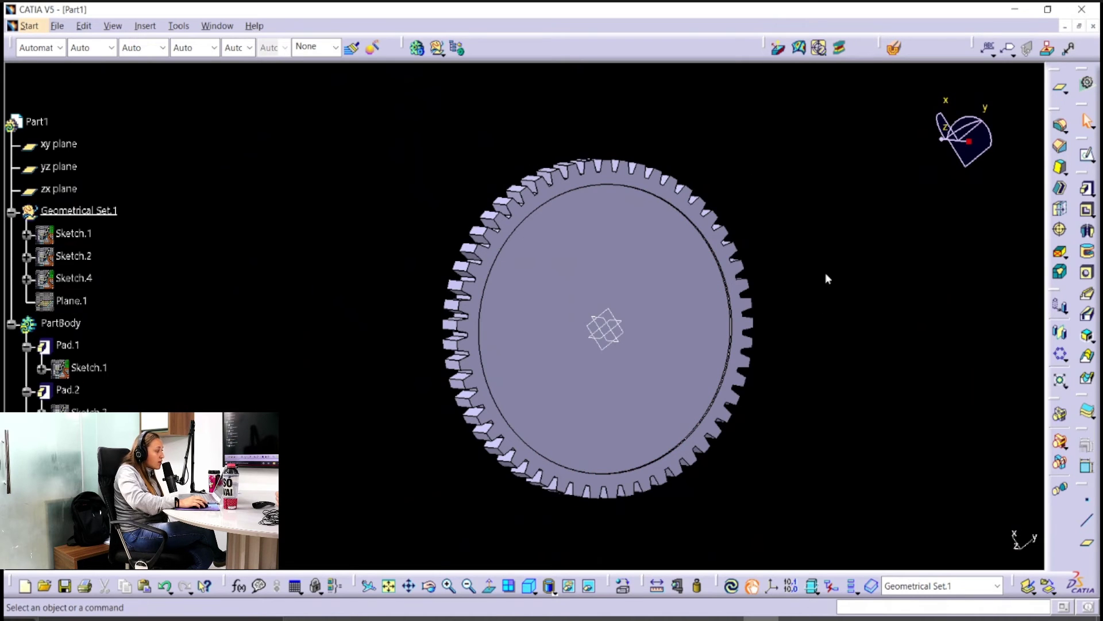
{"action": "middle_click_drag", "start_coordinate": [764, 280], "coordinate": [618, 350]}
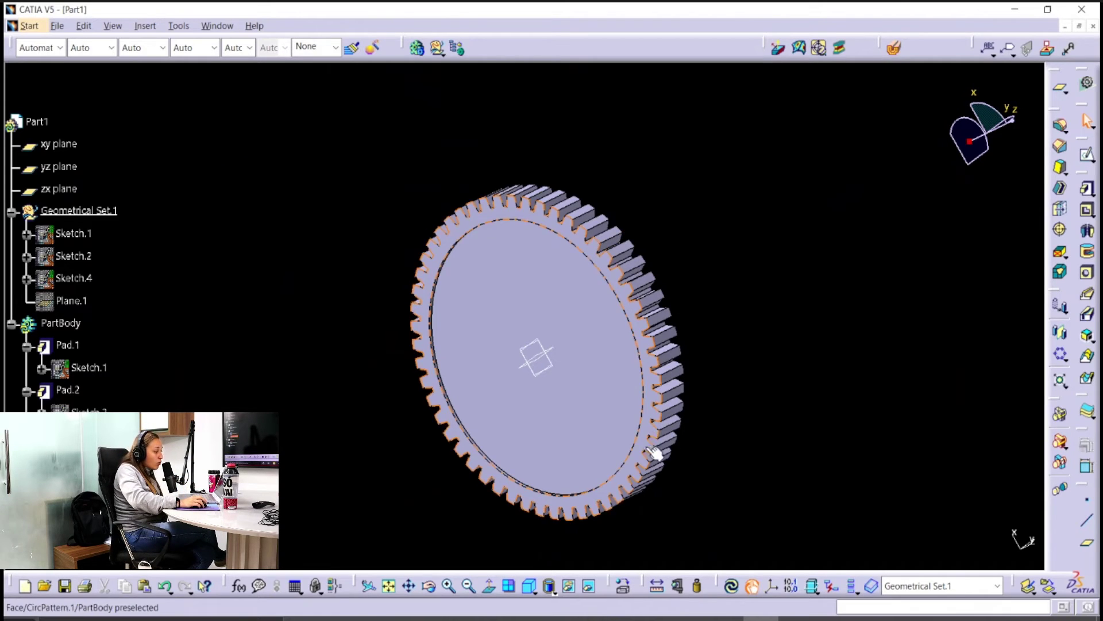
{"action": "middle_click_drag", "start_coordinate": [655, 453], "coordinate": [759, 312]}
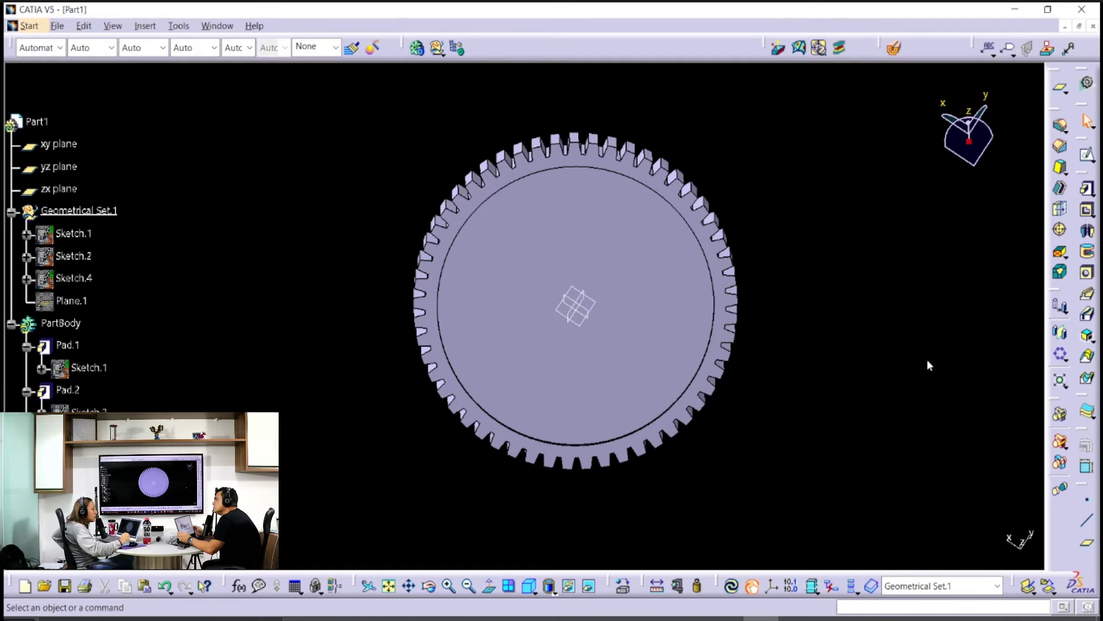
{"action": "middle_click_drag", "start_coordinate": [725, 265], "coordinate": [677, 172]}
{"action": "middle_click_drag", "start_coordinate": [517, 344], "coordinate": [532, 362]}
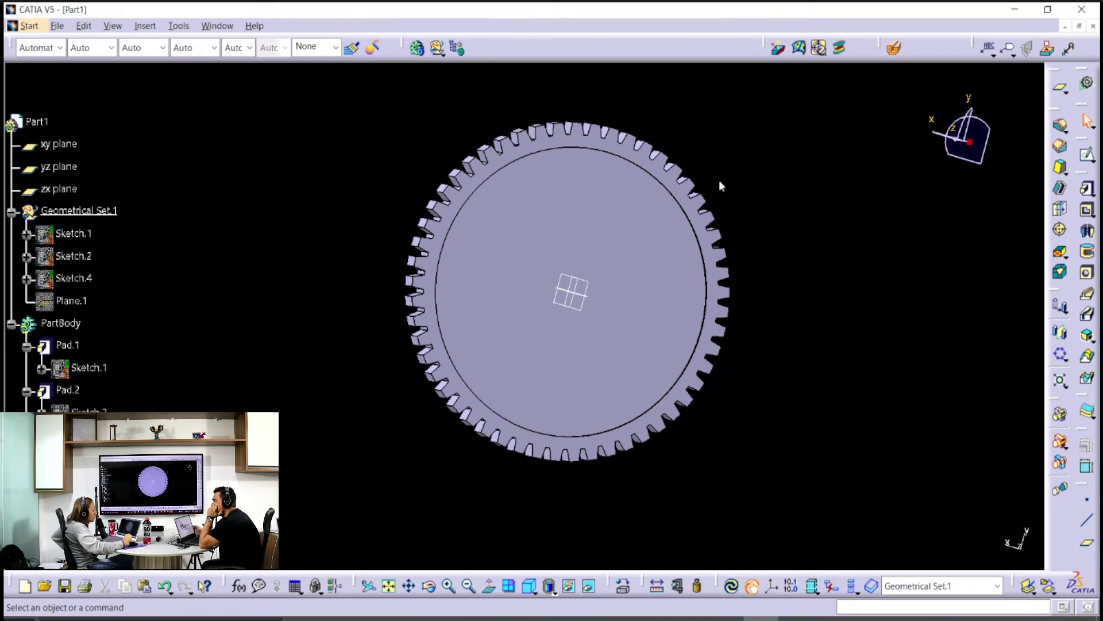
{"action": "middle_click_drag", "start_coordinate": [718, 332], "coordinate": [681, 276]}
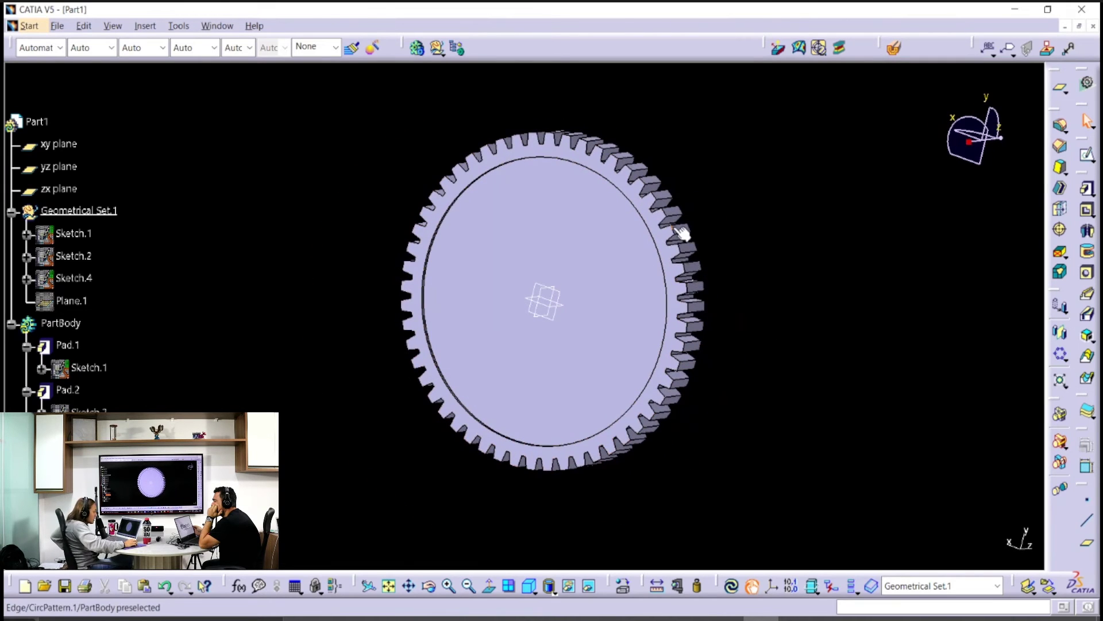
Step: Review Sketch.1, Sketch.2, Sketch.4 and Plane.1 in Geometrical Set.1 together with the gear model
{"action": "left_click", "coordinate": [85, 235]}
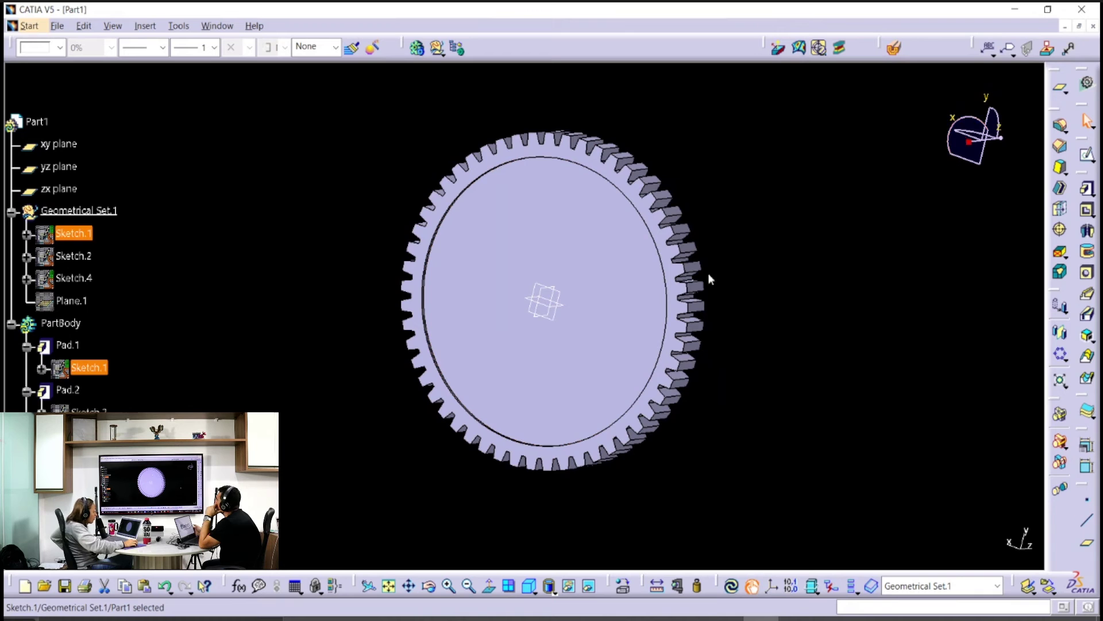
{"action": "middle_click_drag", "start_coordinate": [481, 273], "coordinate": [274, 224]}
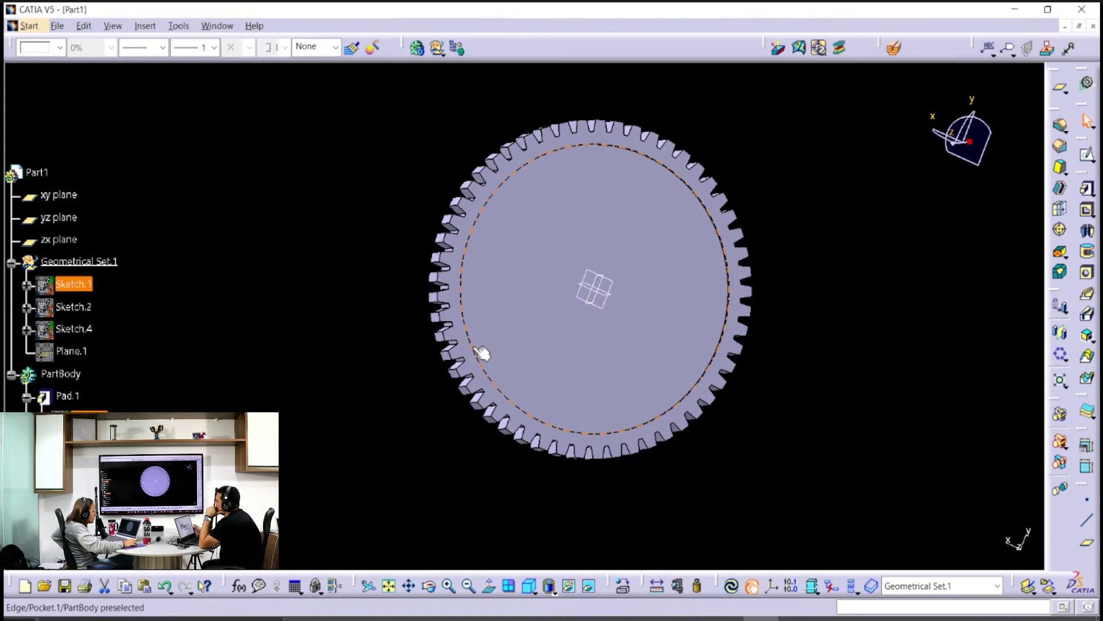
{"action": "left_click", "coordinate": [82, 306]}
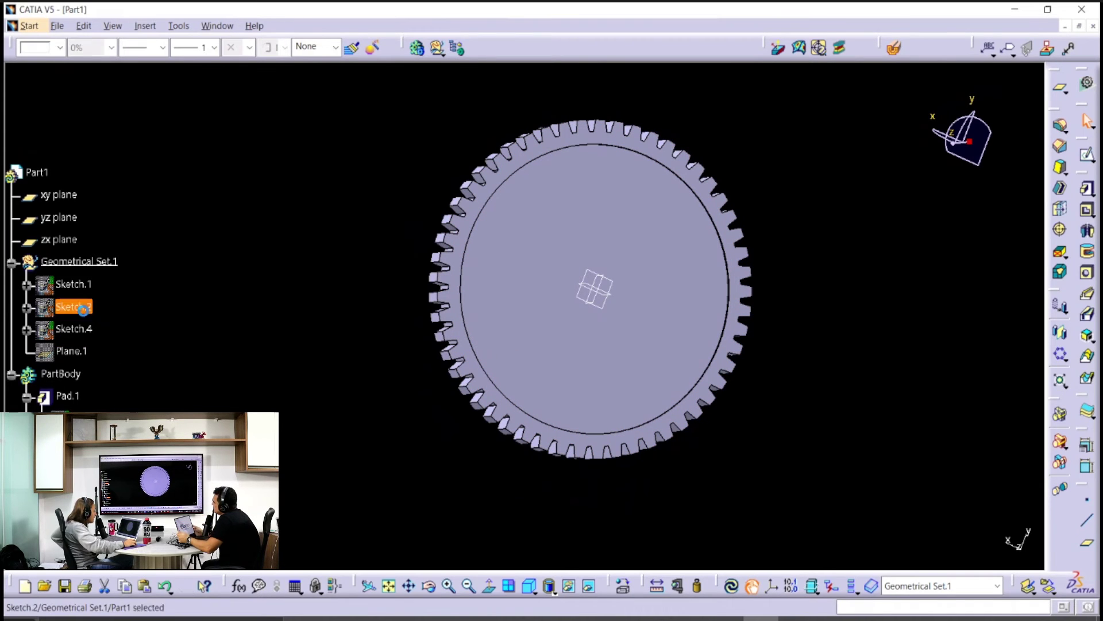
{"action": "left_click", "coordinate": [86, 331]}
{"action": "left_click", "coordinate": [86, 351]}
{"action": "left_click", "coordinate": [133, 348]}
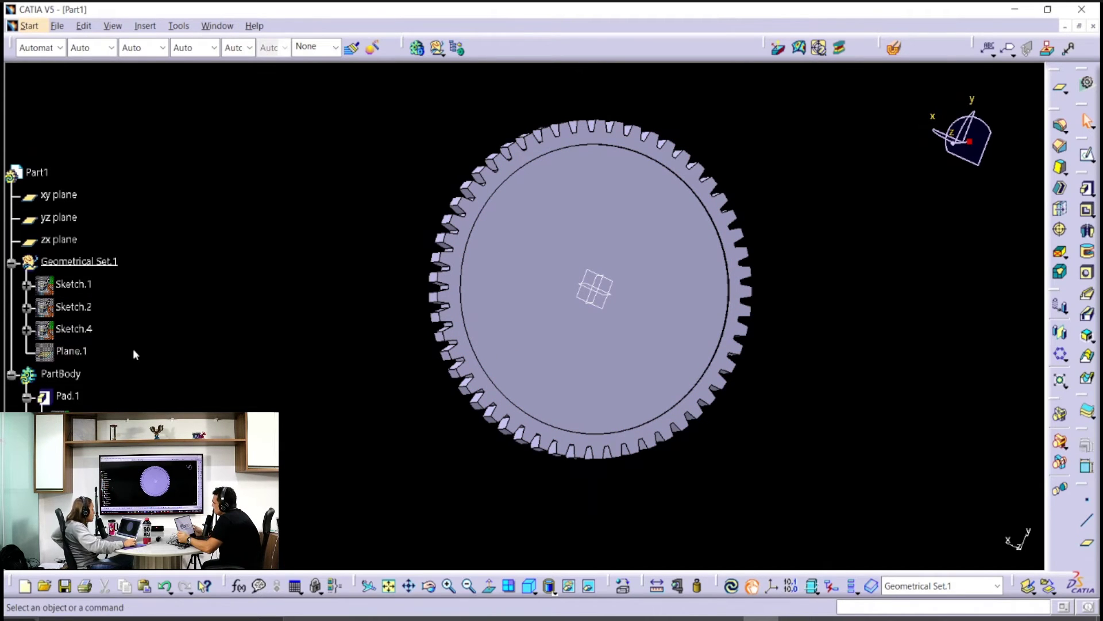
{"action": "scroll", "coordinate": [133, 348], "scroll_direction": "down", "scroll_amount": 3}
{"action": "scroll", "coordinate": [134, 350], "scroll_direction": "up", "scroll_amount": 5}
{"action": "middle_click_drag", "start_coordinate": [327, 374], "coordinate": [482, 336]}
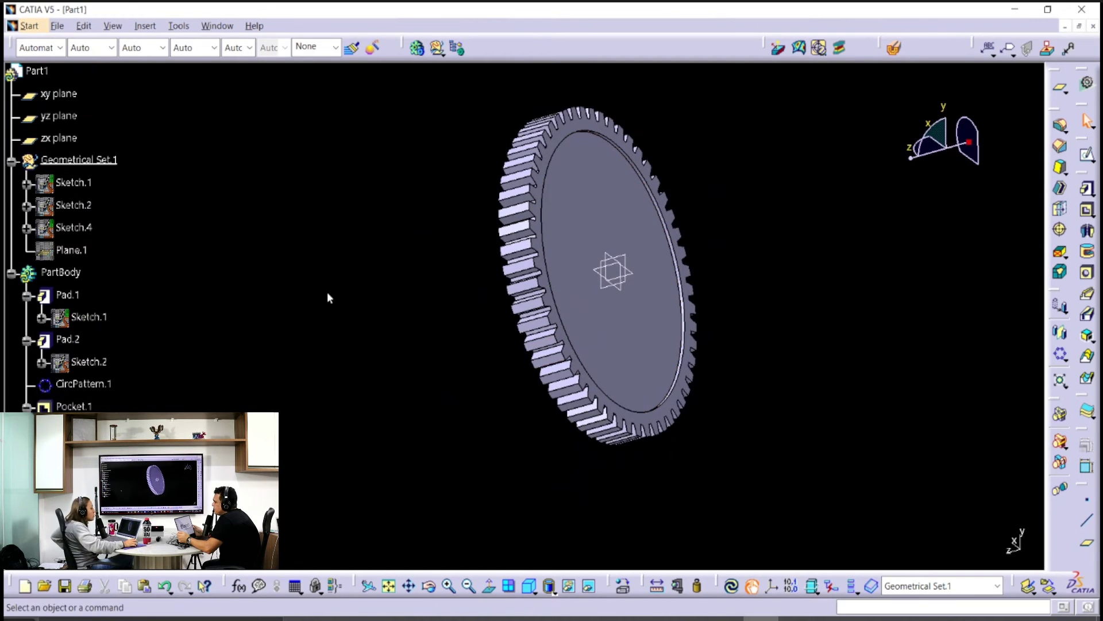
{"action": "middle_click_drag", "start_coordinate": [312, 277], "coordinate": [432, 427]}
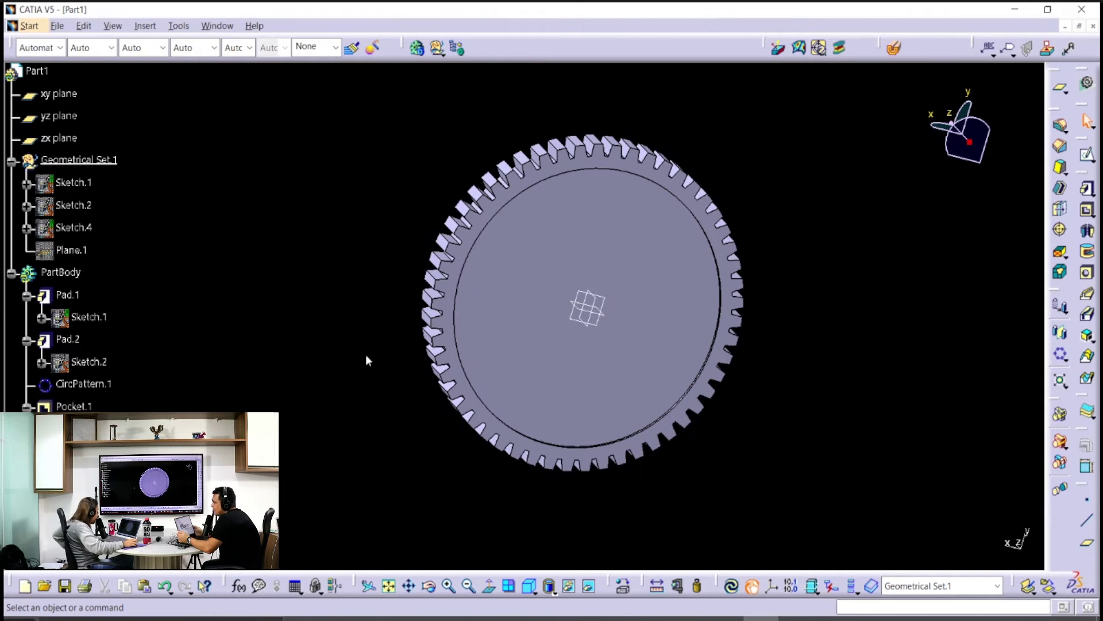
{"action": "middle_click_drag", "start_coordinate": [563, 288], "coordinate": [464, 348]}
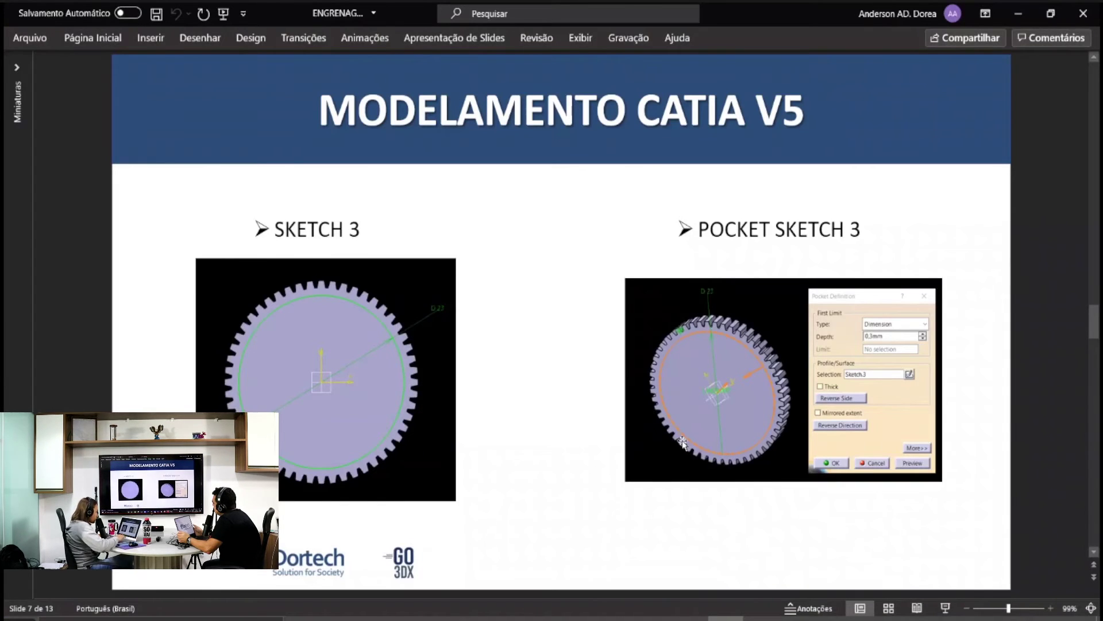
Step: Consult the Sketch 4 and Pad Sketch 4 slide in the PowerPoint presentation and return to CATIA V5
{"action": "key", "text": "Page_Down"}
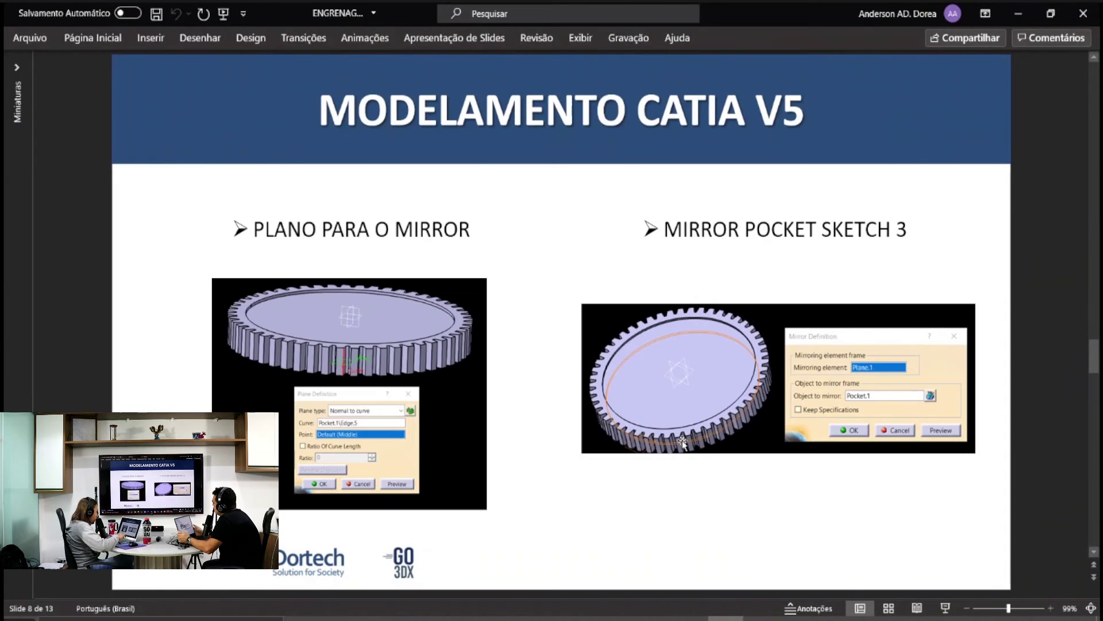
{"action": "key", "text": "Page_Down"}
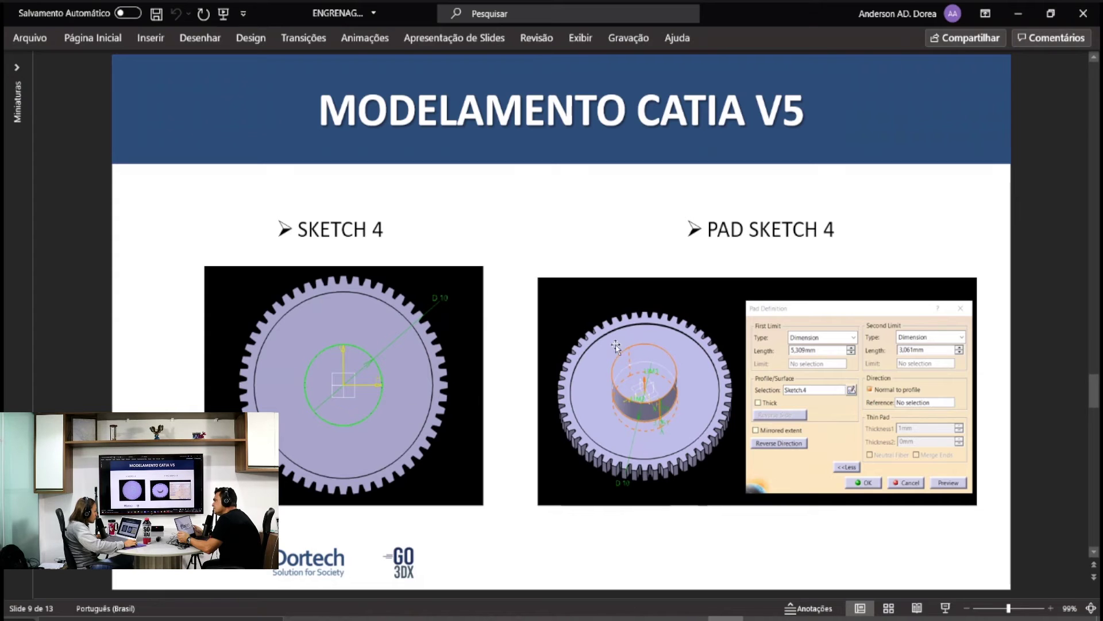
{"action": "left_click", "coordinate": [1018, 13]}
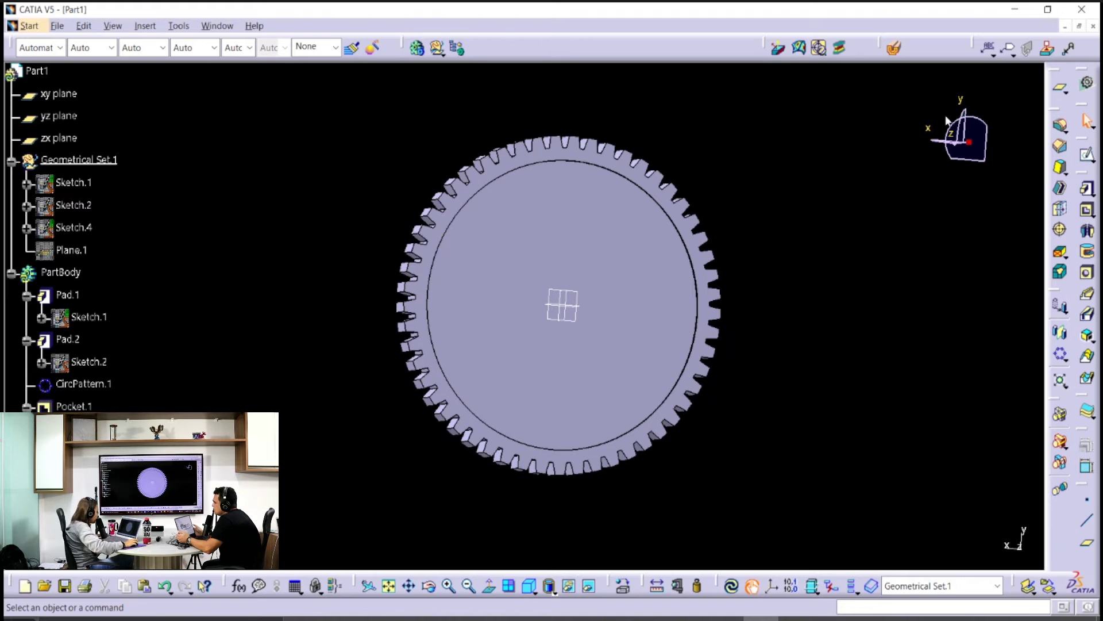
Step: Open a sketch on the xy plane and draw a circle about 10 mm in diameter centred on the origin
{"action": "left_click", "coordinate": [71, 95]}
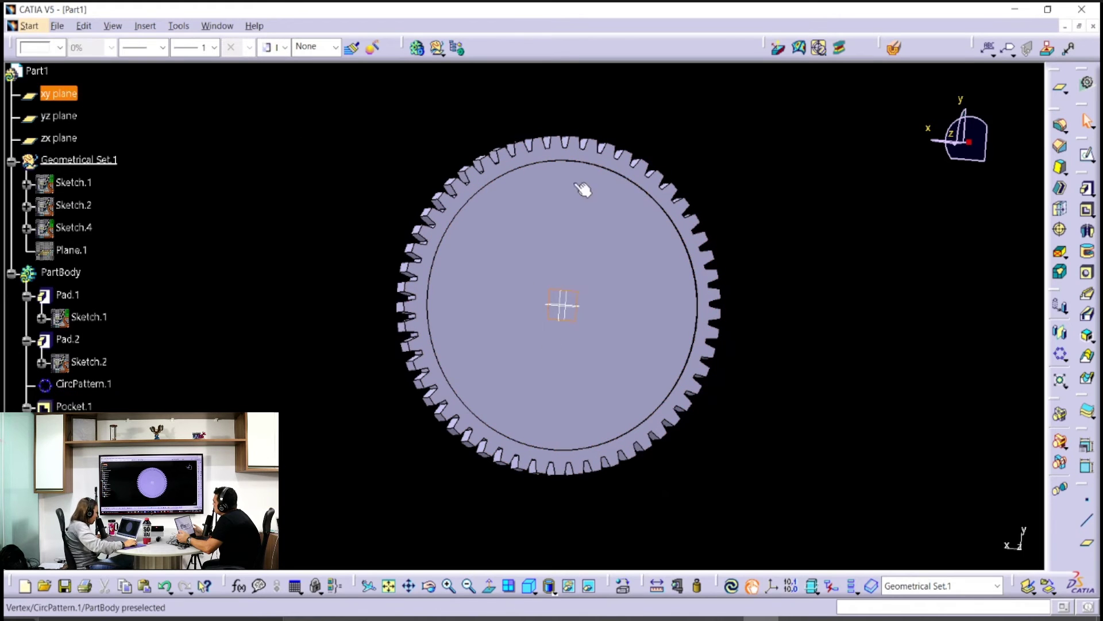
{"action": "left_click", "coordinate": [1083, 156]}
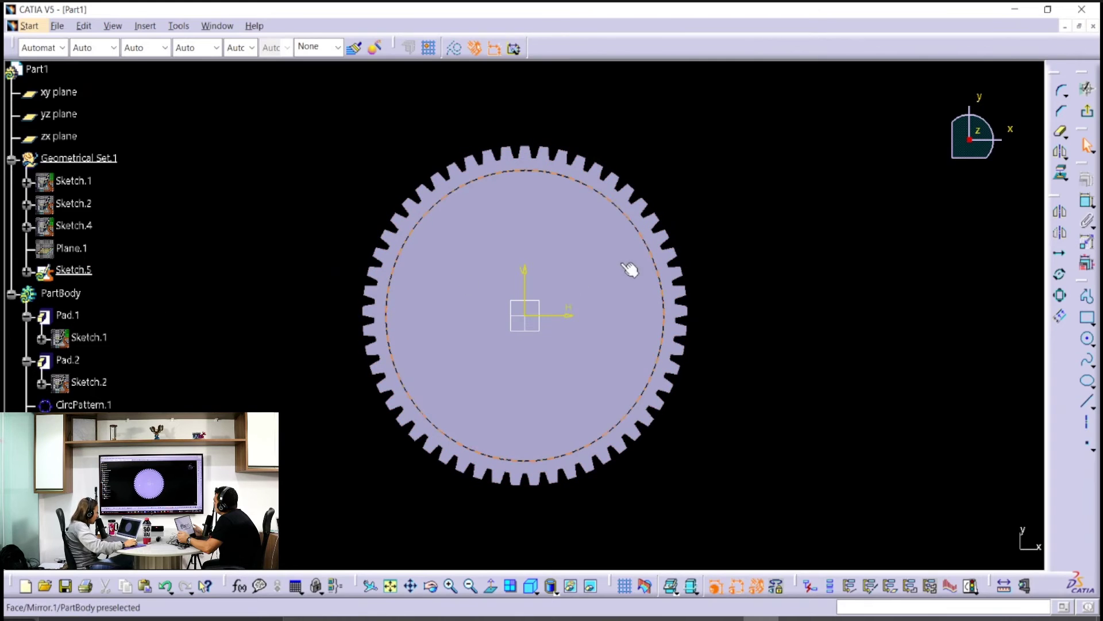
{"action": "middle_click_drag", "start_coordinate": [500, 289], "coordinate": [508, 347], "text": "ctrl"}
{"action": "middle_click_drag", "start_coordinate": [508, 347], "coordinate": [580, 357]}
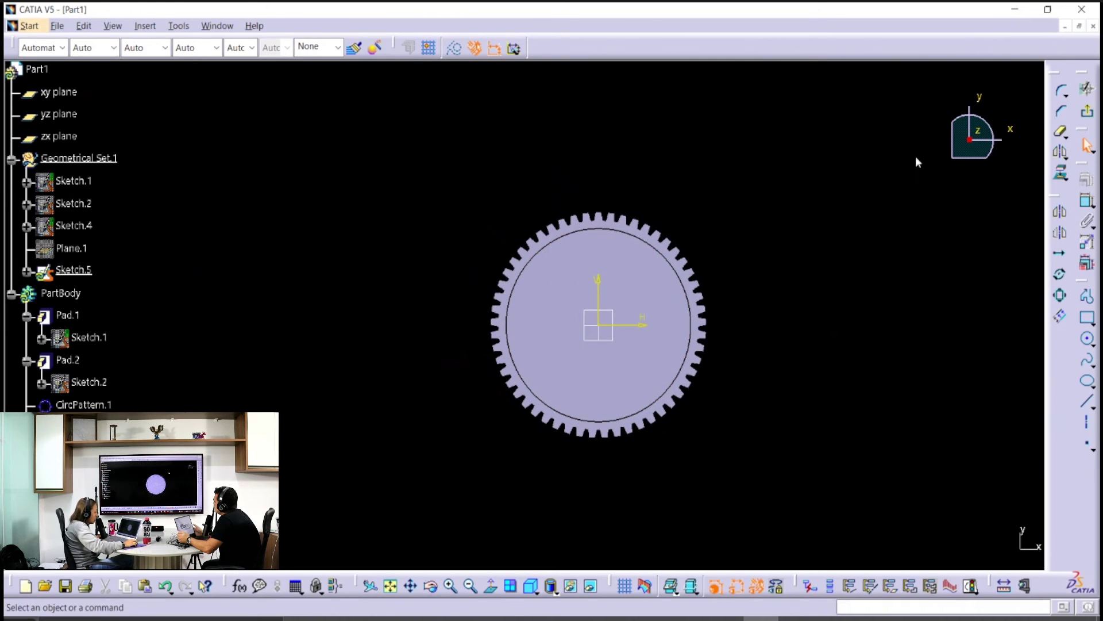
{"action": "left_click", "coordinate": [1087, 338]}
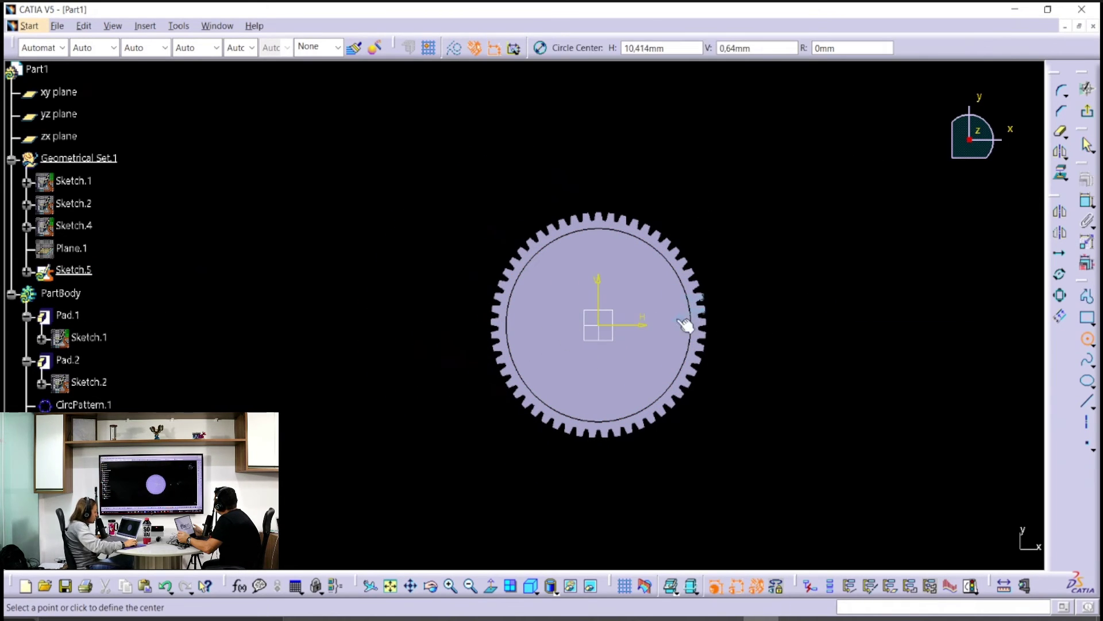
{"action": "left_click", "coordinate": [601, 326]}
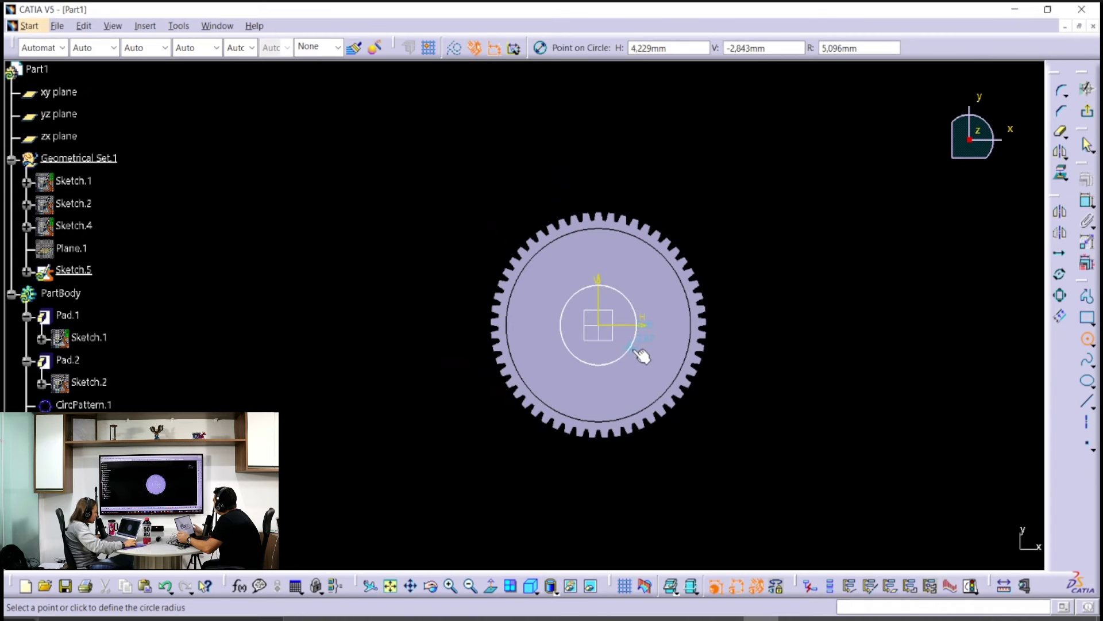
{"action": "left_click", "coordinate": [631, 349]}
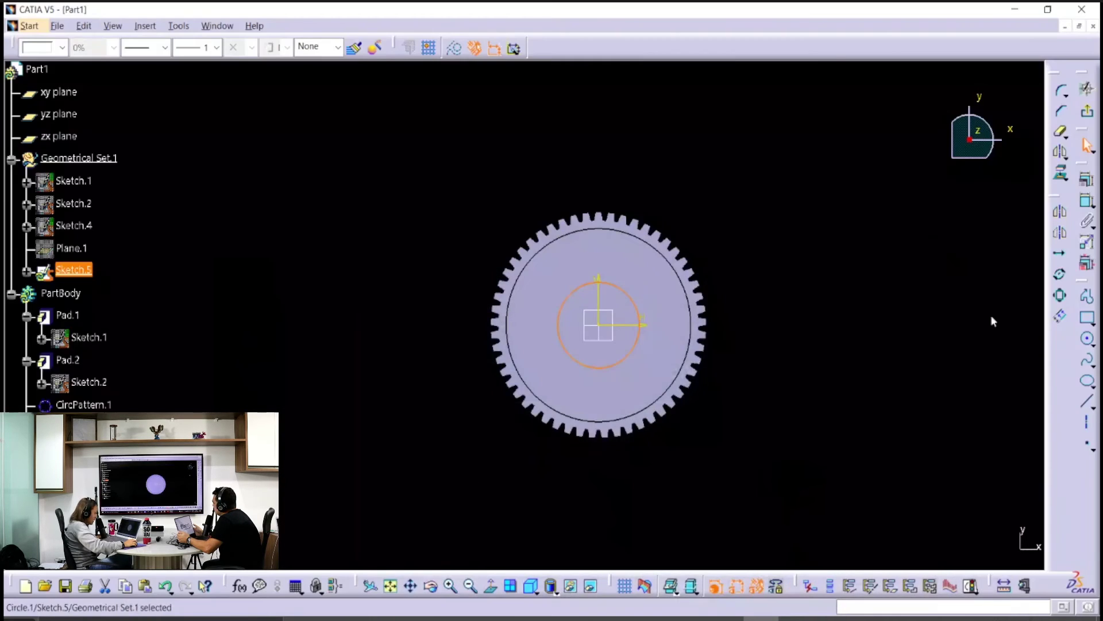
Step: Dimension the circle's diameter, set it to 10 mm and exit the sketch
{"action": "left_click", "coordinate": [1088, 201]}
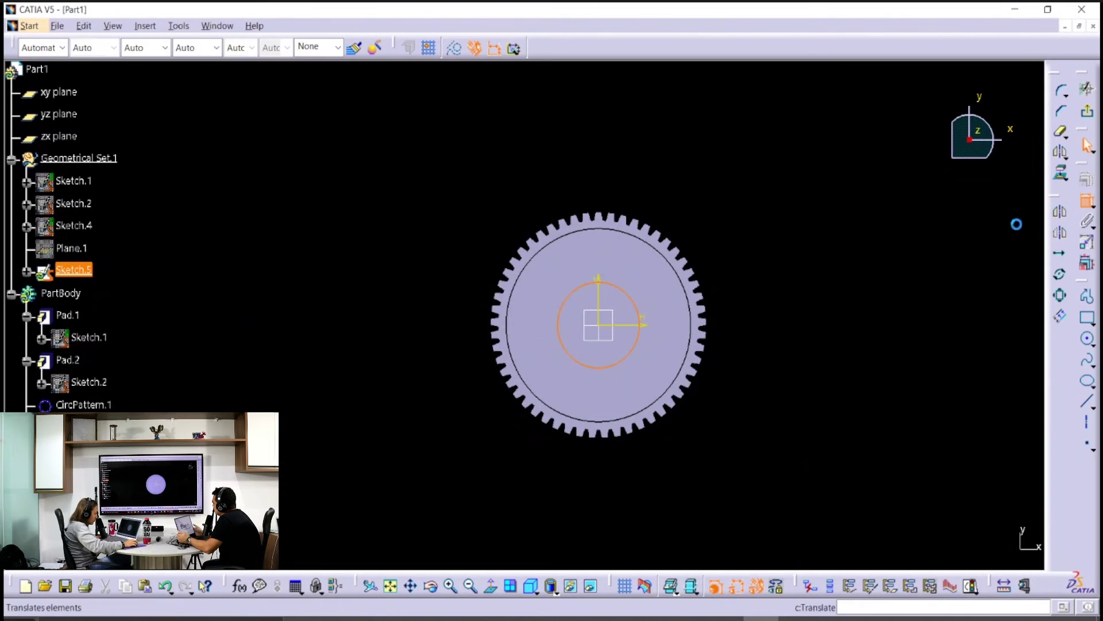
{"action": "left_click", "coordinate": [737, 220]}
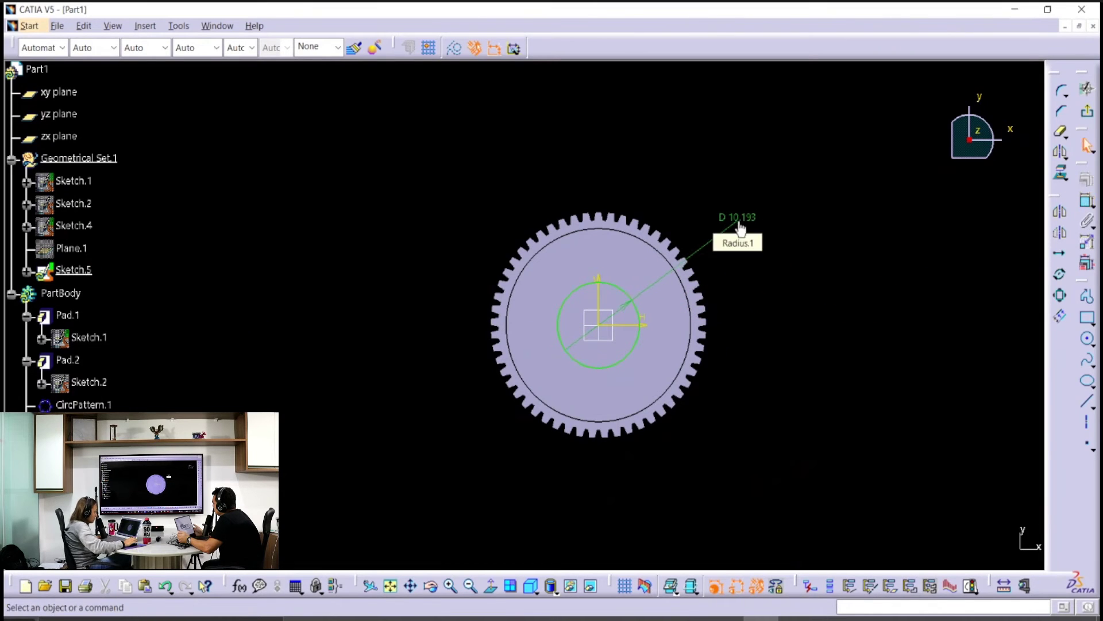
{"action": "double_click", "coordinate": [740, 227]}
{"action": "type", "text": "10"}
{"action": "key", "text": "Return"}
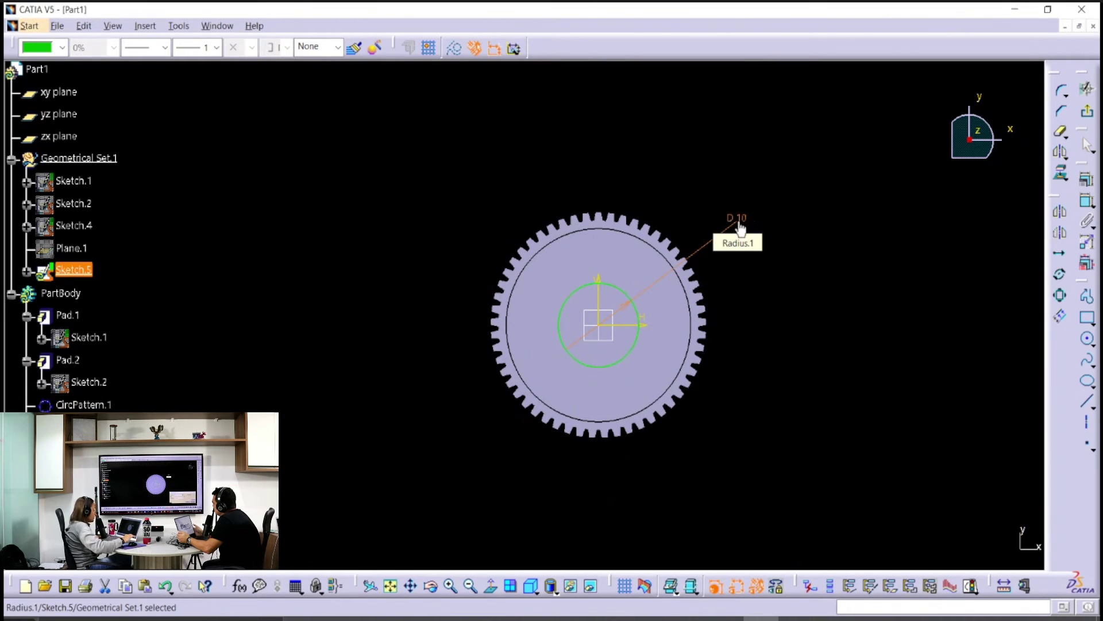
{"action": "left_click", "coordinate": [798, 228]}
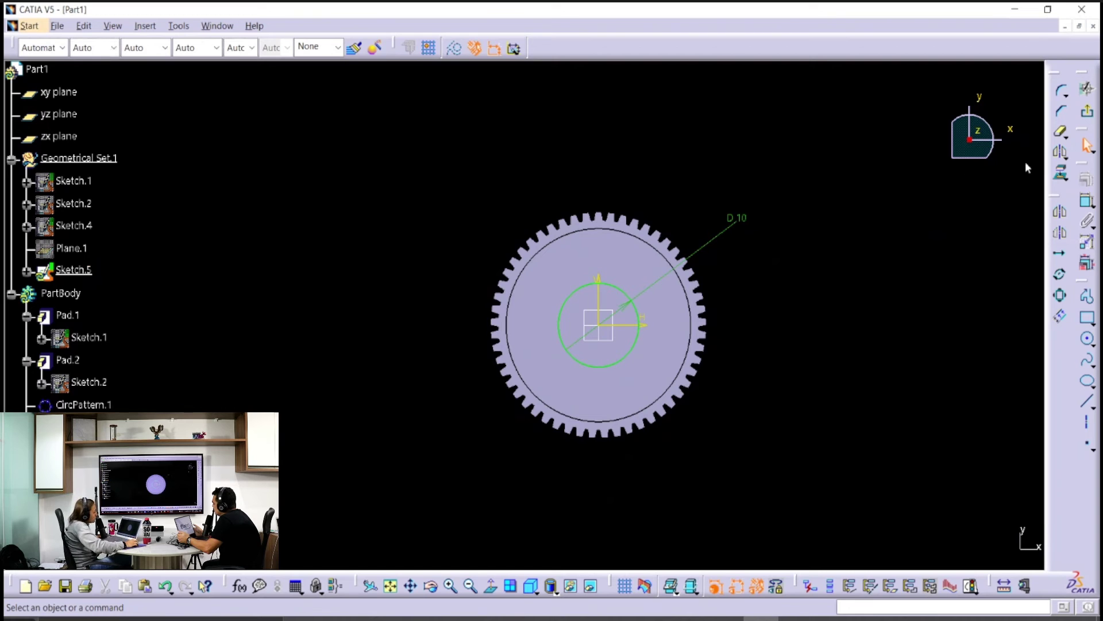
{"action": "left_click", "coordinate": [1088, 112]}
Step: Make PartBody the active work object
{"action": "mouse_move", "coordinate": [631, 304]}
{"action": "middle_mouse_down"}
{"action": "mouse_move", "coordinate": [736, 350]}
{"action": "mouse_move", "coordinate": [619, 105]}
{"action": "mouse_move", "coordinate": [581, 195]}
{"action": "mouse_move", "coordinate": [568, 414]}
{"action": "middle_mouse_up"}
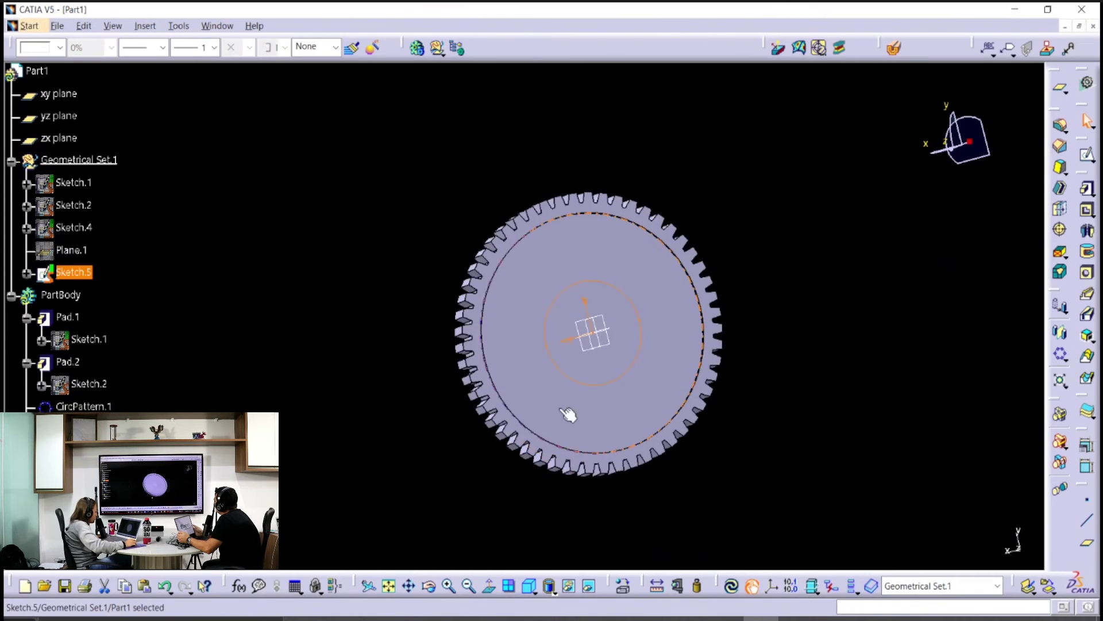
{"action": "left_click", "coordinate": [246, 325]}
{"action": "right_click", "coordinate": [73, 295]}
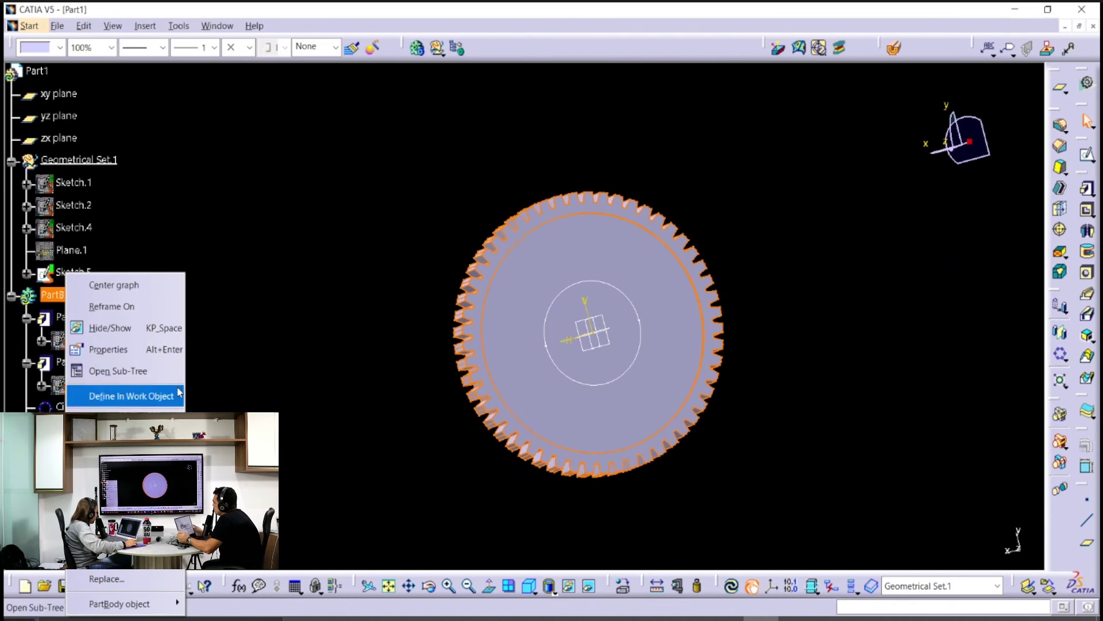
{"action": "left_click", "coordinate": [132, 394]}
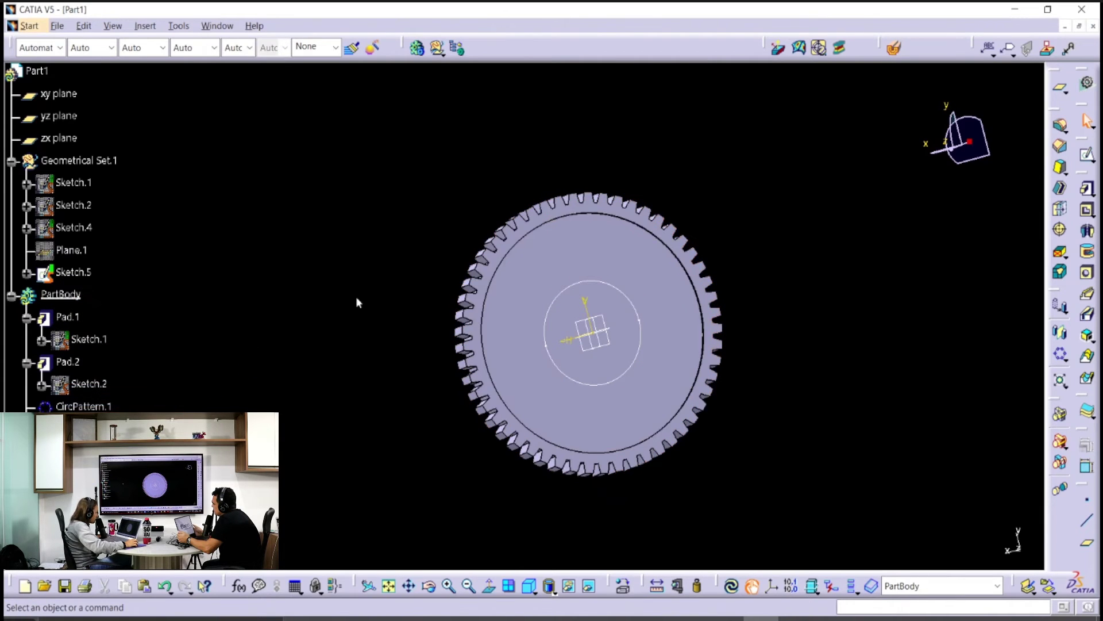
Step: Start a Pad from the 10 mm circle sketch and expand the definition to show the second limit options
{"action": "left_click", "coordinate": [1087, 188]}
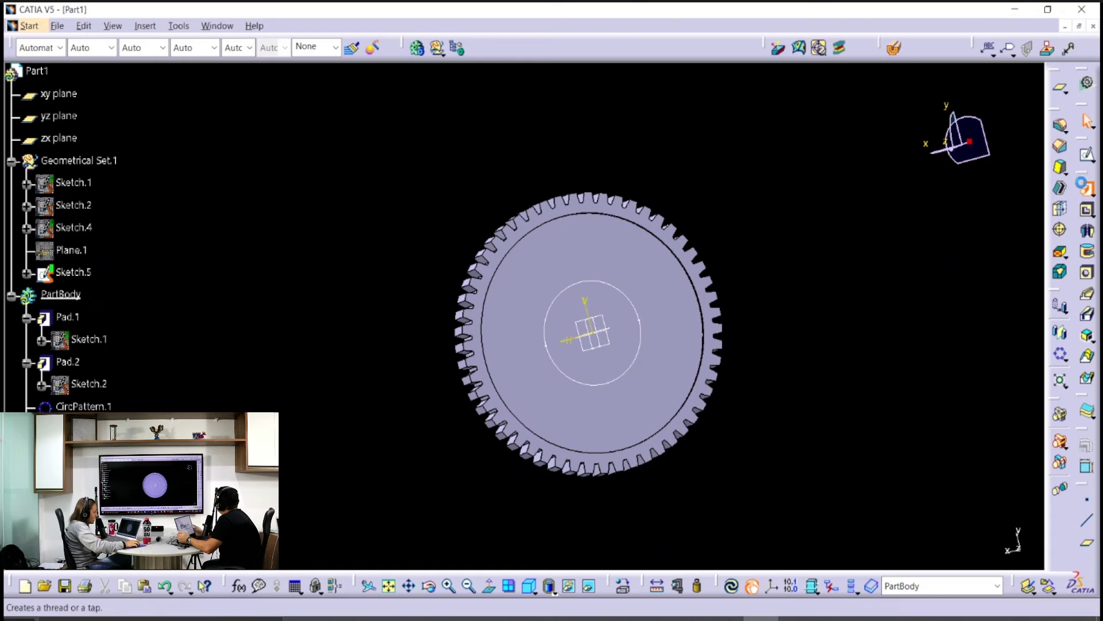
{"action": "left_click", "coordinate": [616, 289]}
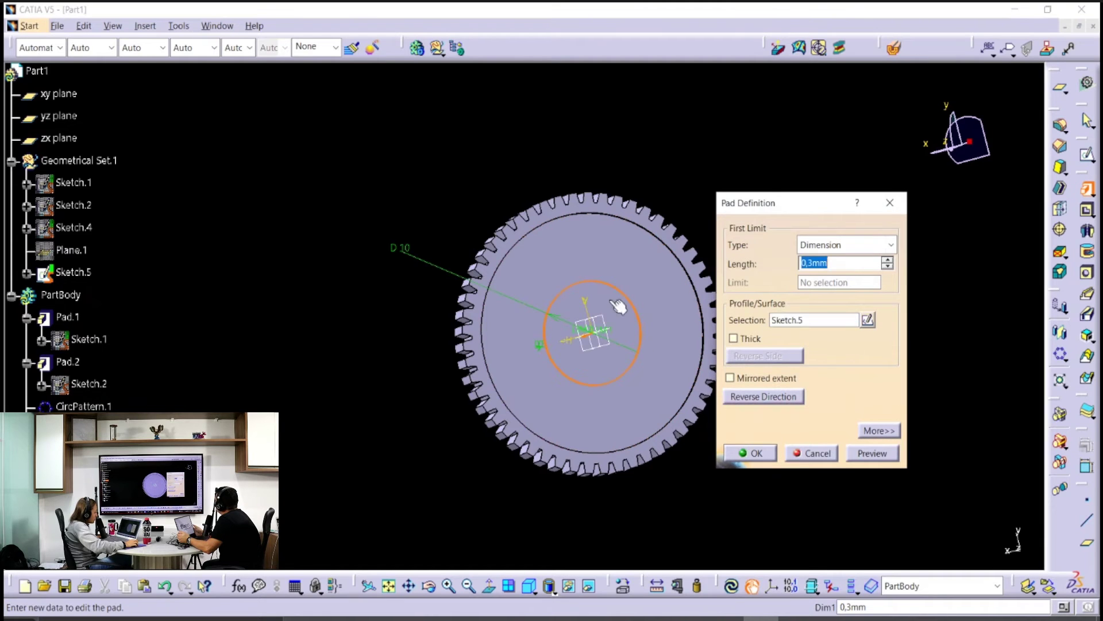
{"action": "mouse_move", "coordinate": [635, 418]}
{"action": "middle_mouse_down"}
{"action": "mouse_move", "coordinate": [636, 168]}
{"action": "mouse_move", "coordinate": [660, 271]}
{"action": "mouse_move", "coordinate": [525, 346]}
{"action": "mouse_move", "coordinate": [552, 294]}
{"action": "mouse_move", "coordinate": [643, 282]}
{"action": "middle_mouse_up"}
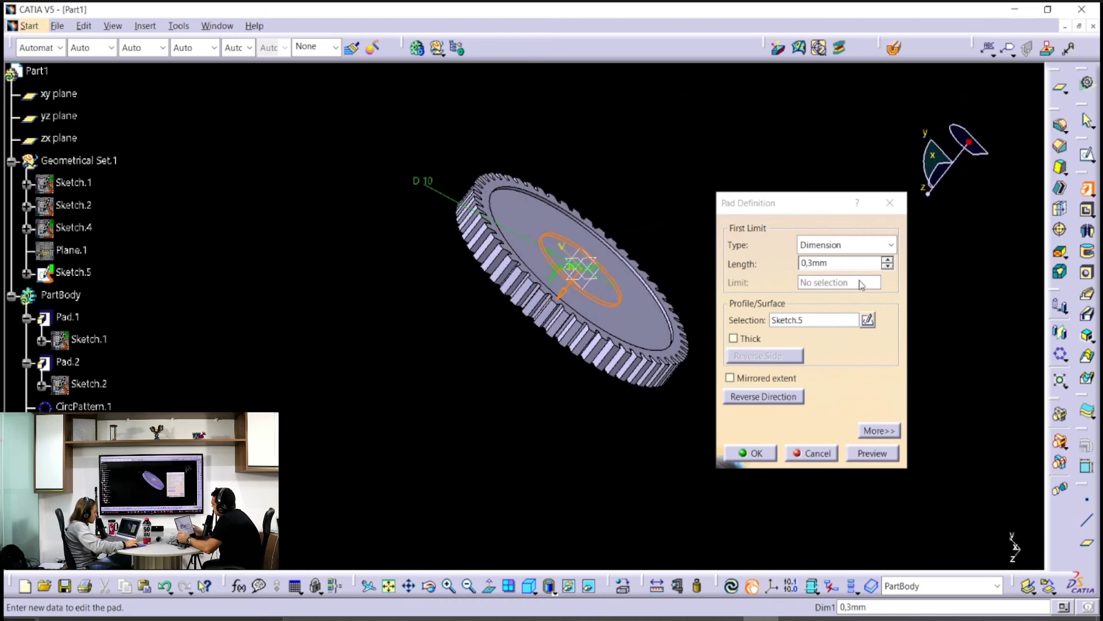
{"action": "left_click", "coordinate": [866, 431]}
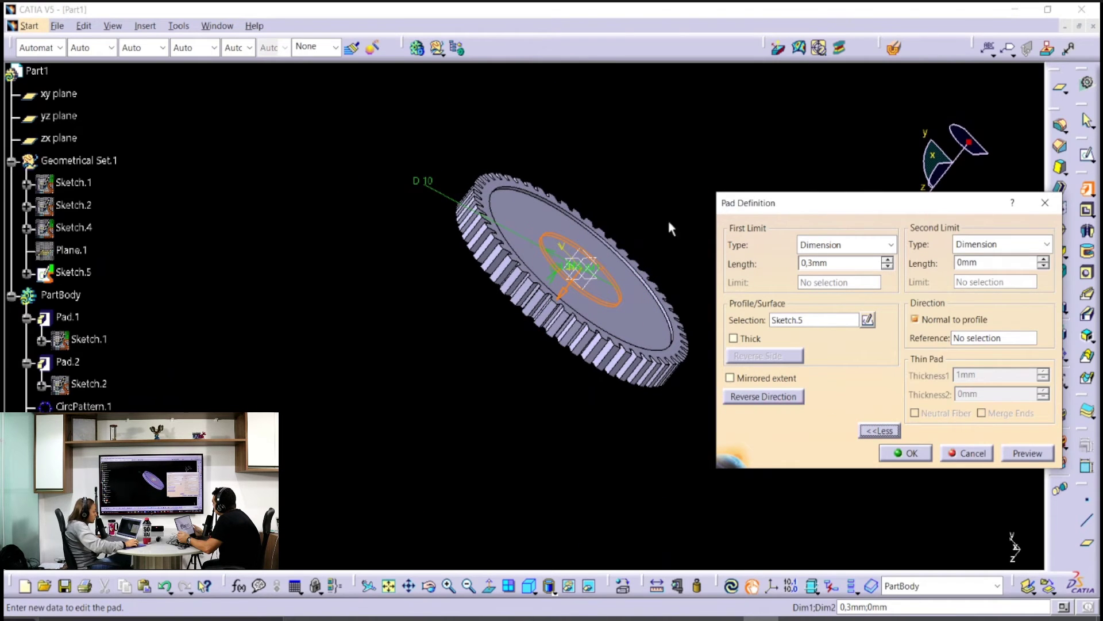
{"action": "middle_click_drag", "start_coordinate": [669, 222], "coordinate": [523, 183]}
{"action": "left_click_drag", "start_coordinate": [849, 198], "coordinate": [713, 186]}
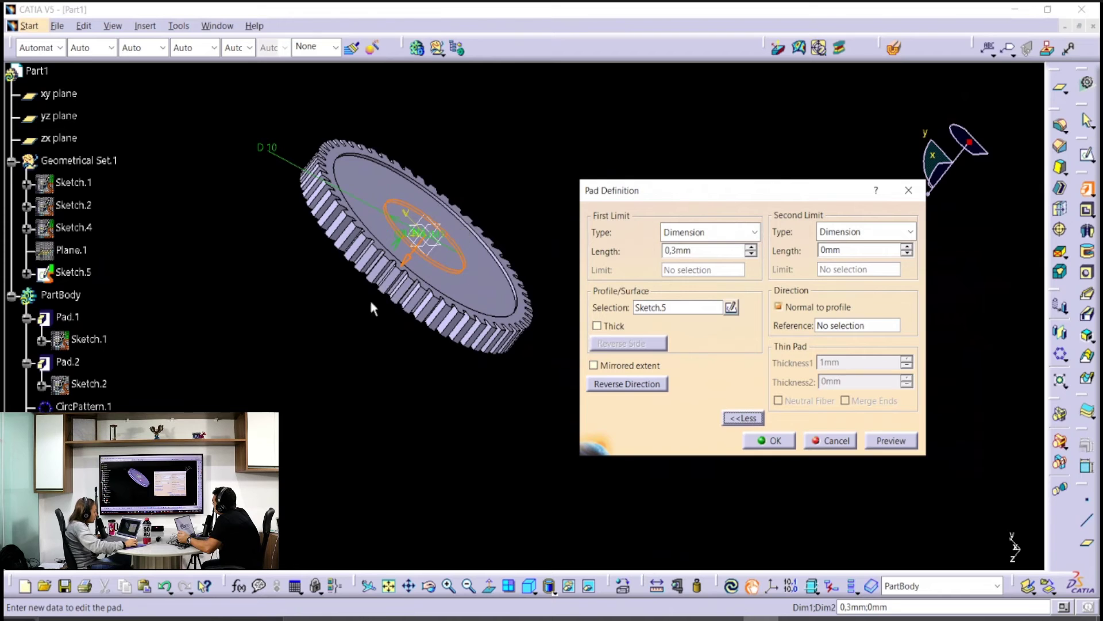
{"action": "middle_click_drag", "start_coordinate": [369, 298], "coordinate": [422, 242]}
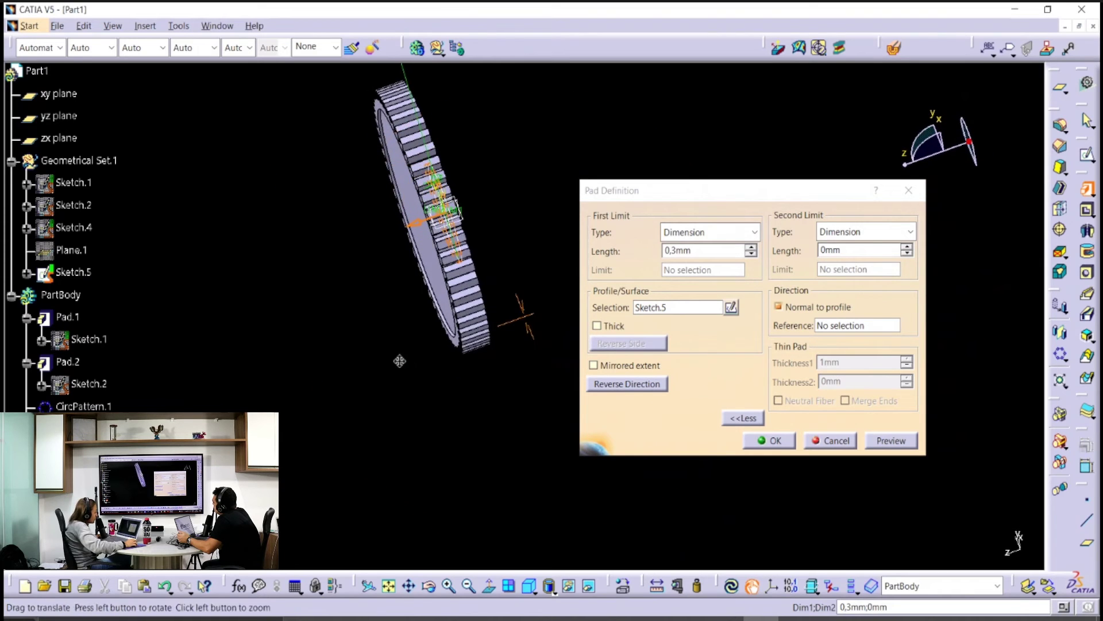
{"action": "middle_click_drag", "start_coordinate": [399, 362], "coordinate": [375, 377]}
{"action": "middle_click_drag", "start_coordinate": [405, 428], "coordinate": [406, 450]}
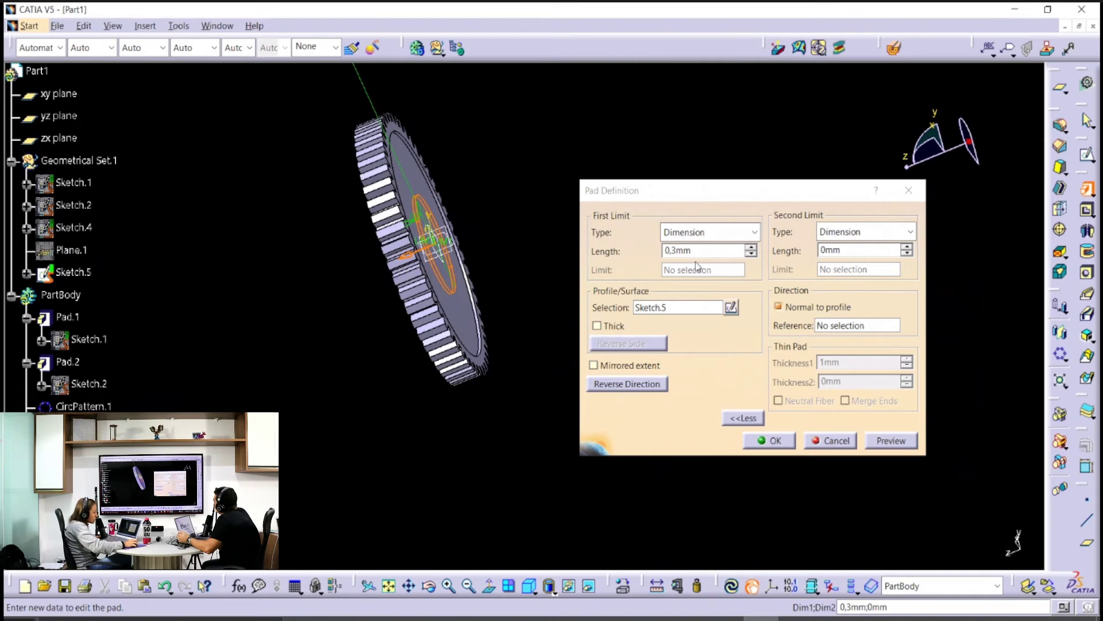
Step: Consult the Pad Sketch 4 slide in PowerPoint and set the pad's first limit to 5,309 mm and second limit to 3,061 mm
{"action": "key", "text": "alt+Tab"}
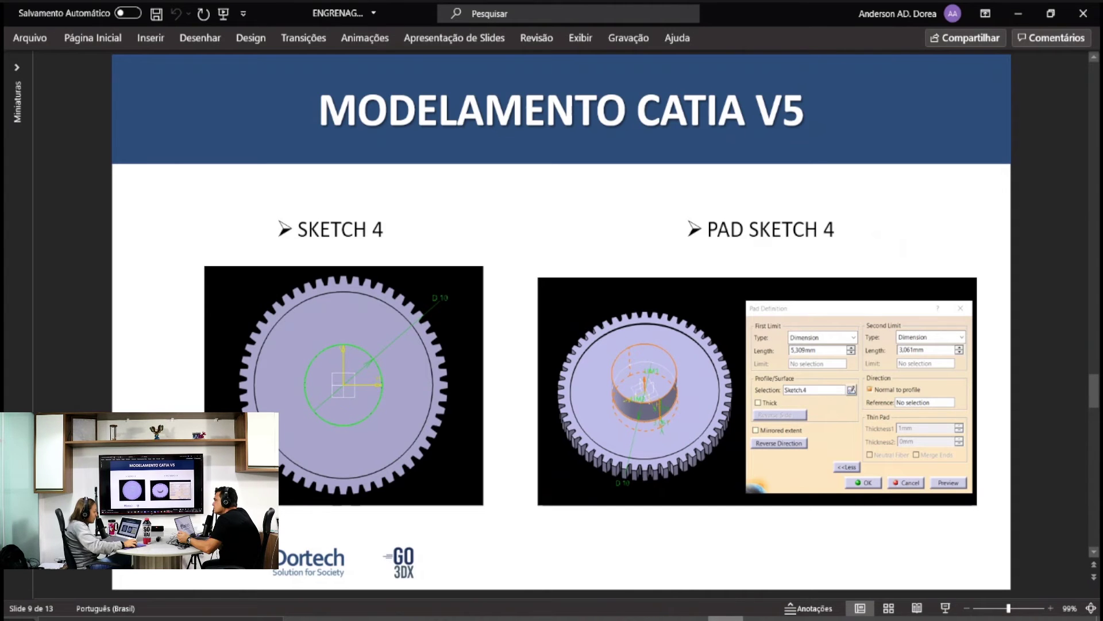
{"action": "key", "text": "alt+Tab"}
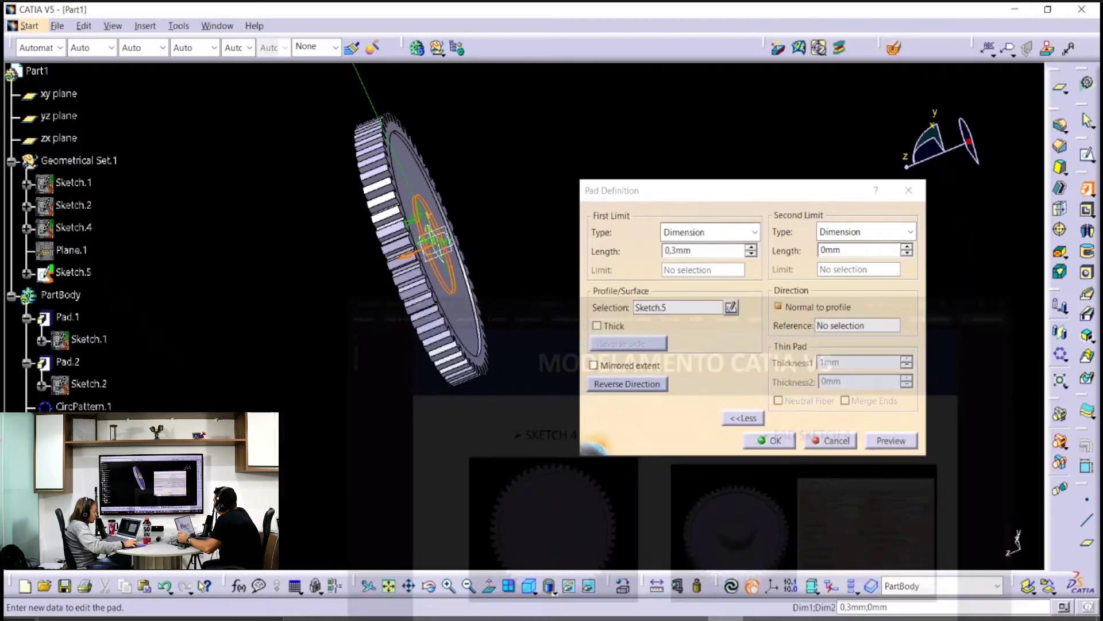
{"action": "double_click", "coordinate": [678, 250]}
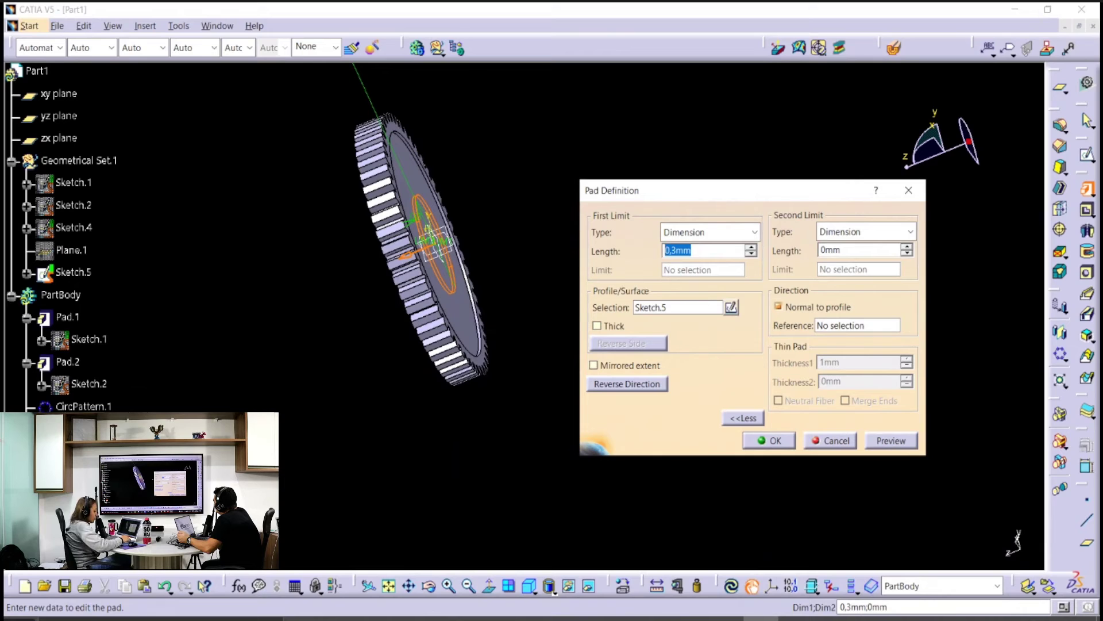
{"action": "type", "text": "5,30"}
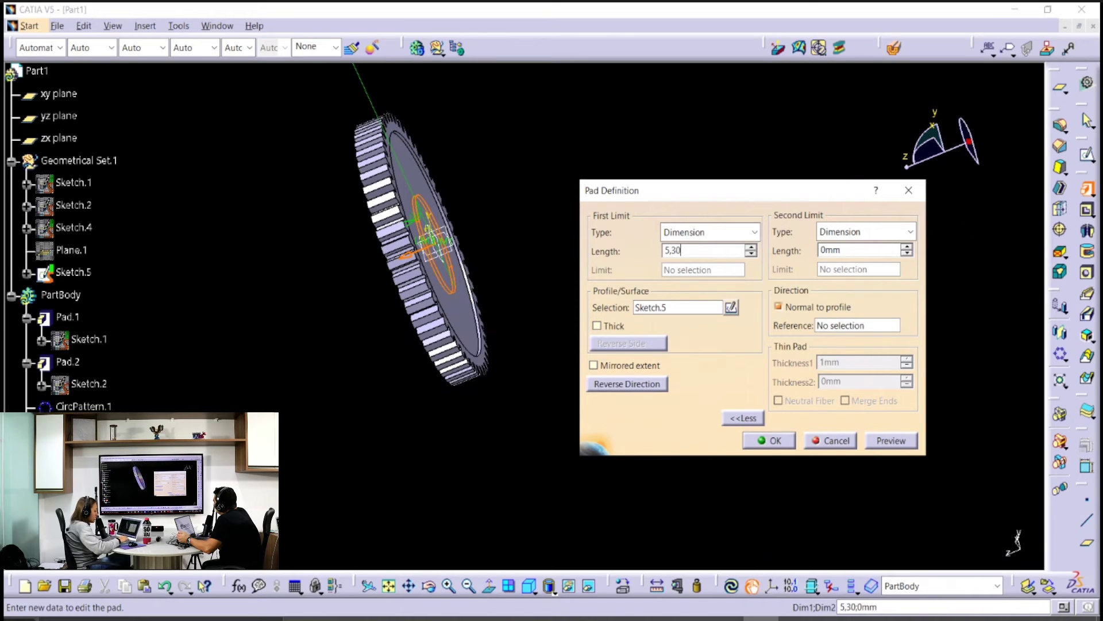
{"action": "type", "text": "9"}
{"action": "double_click", "coordinate": [831, 250]}
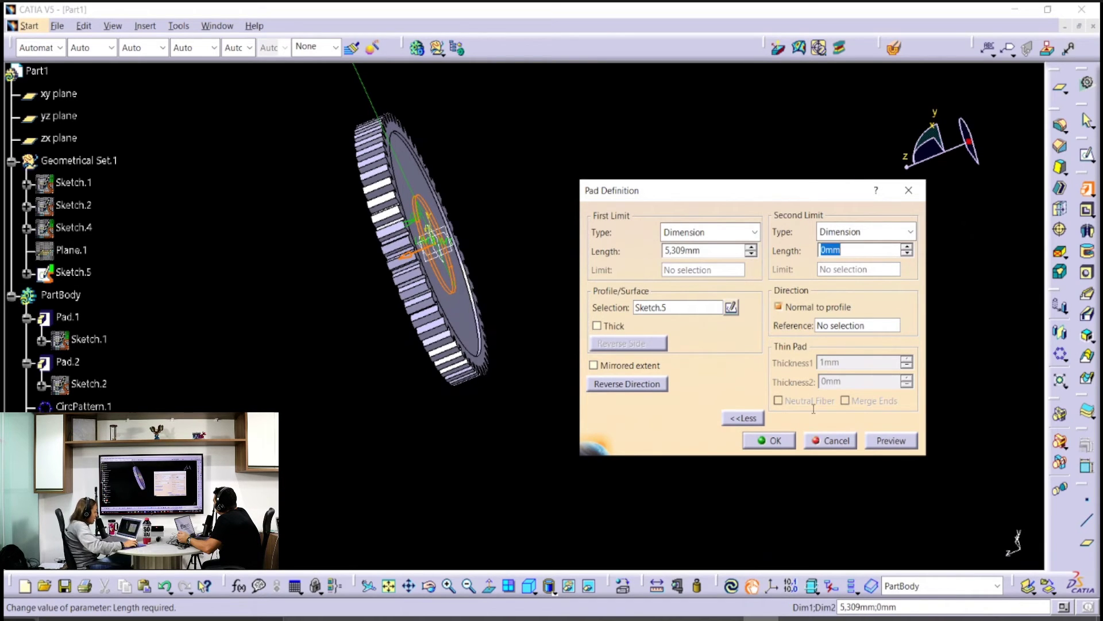
{"action": "key", "text": "alt+Tab"}
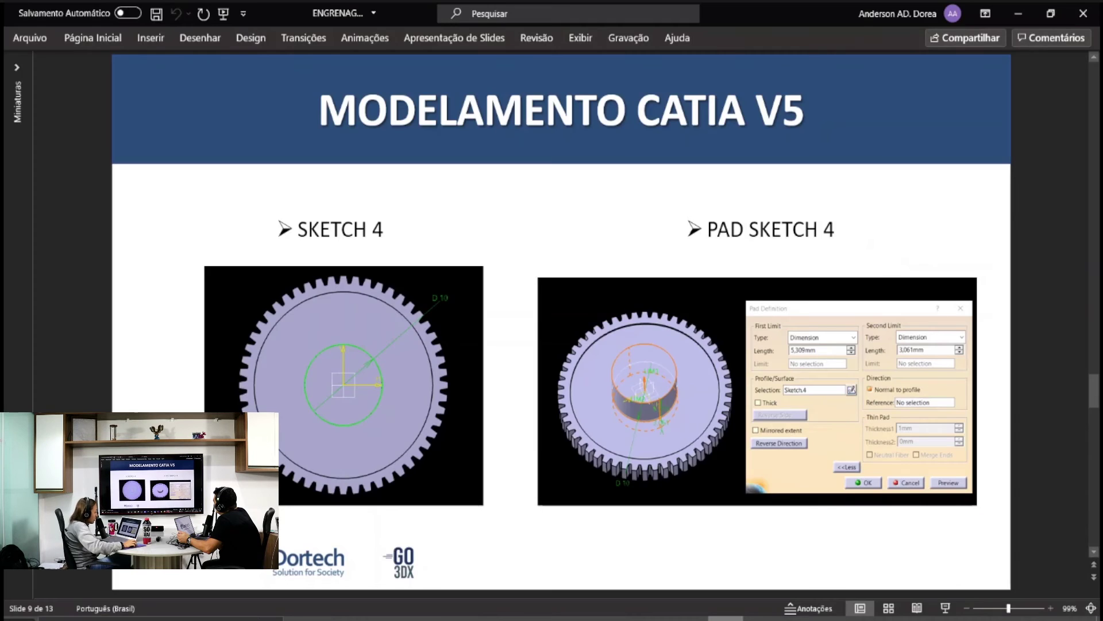
{"action": "key", "text": "alt+Tab"}
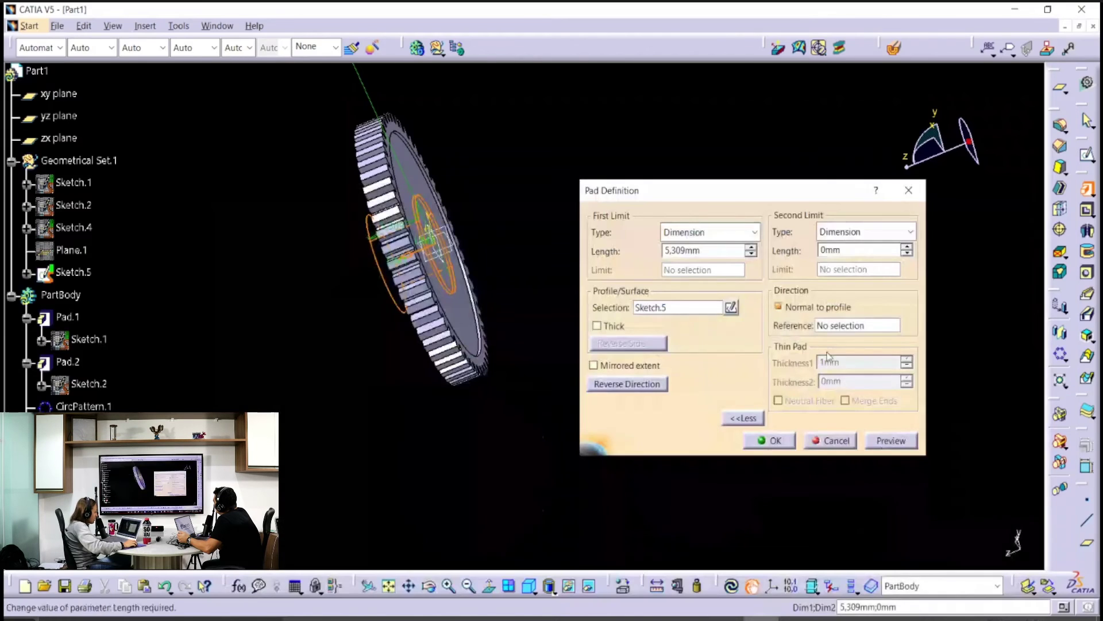
{"action": "double_click", "coordinate": [857, 250]}
{"action": "type", "text": "3,061"}
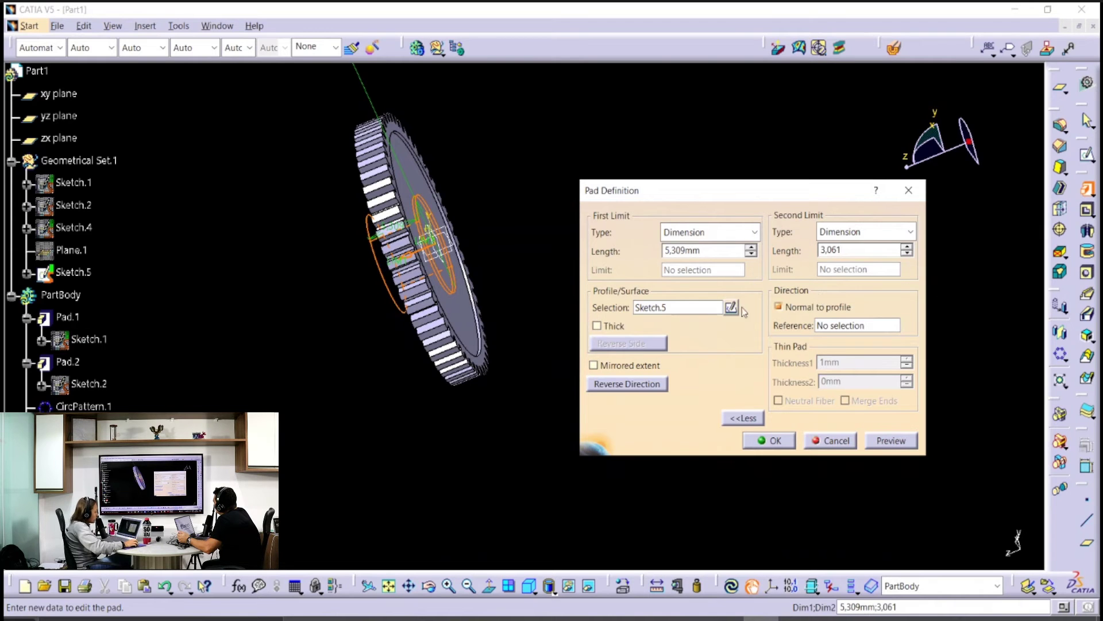
Step: Reverse the pad's direction, check both limits against the gear and create the hub
{"action": "middle_click_drag", "start_coordinate": [371, 328], "coordinate": [390, 261]}
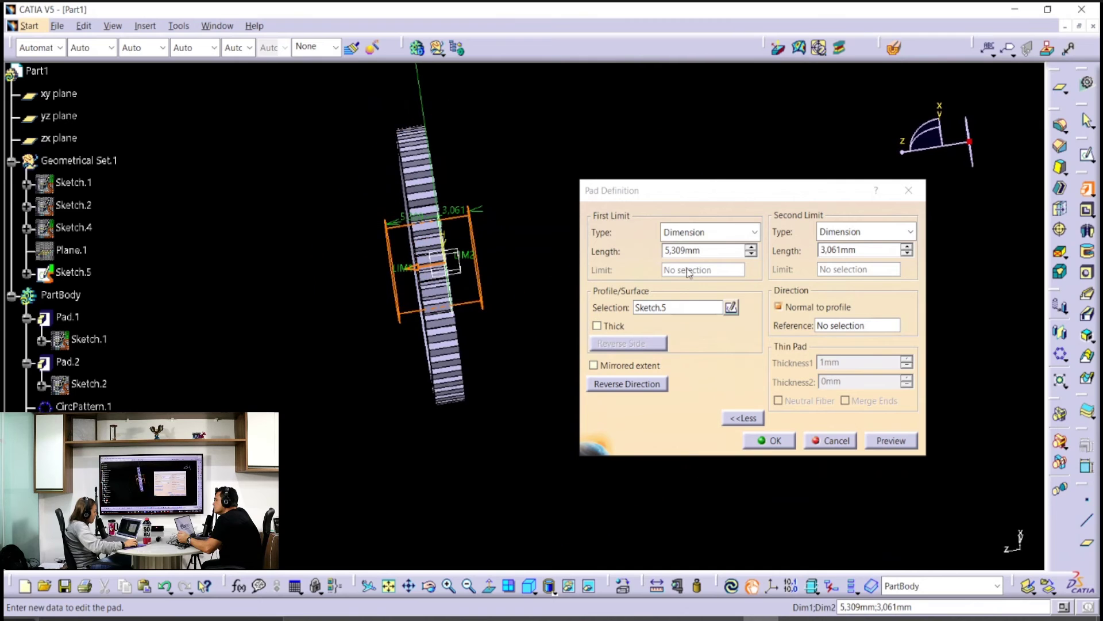
{"action": "left_click", "coordinate": [654, 384]}
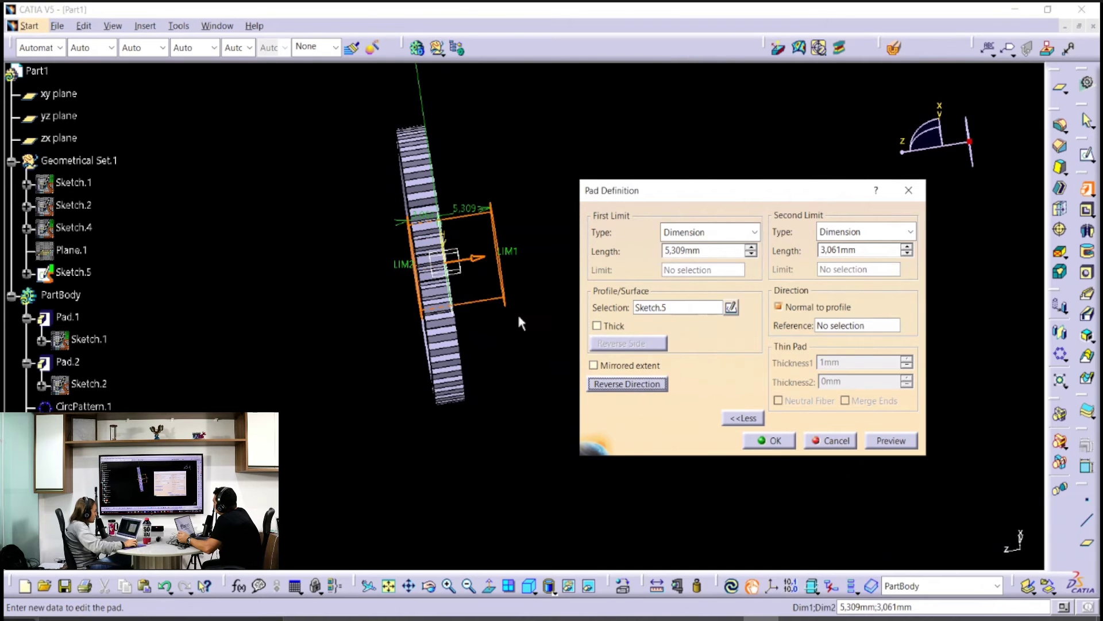
{"action": "middle_click_drag", "start_coordinate": [520, 322], "coordinate": [477, 289]}
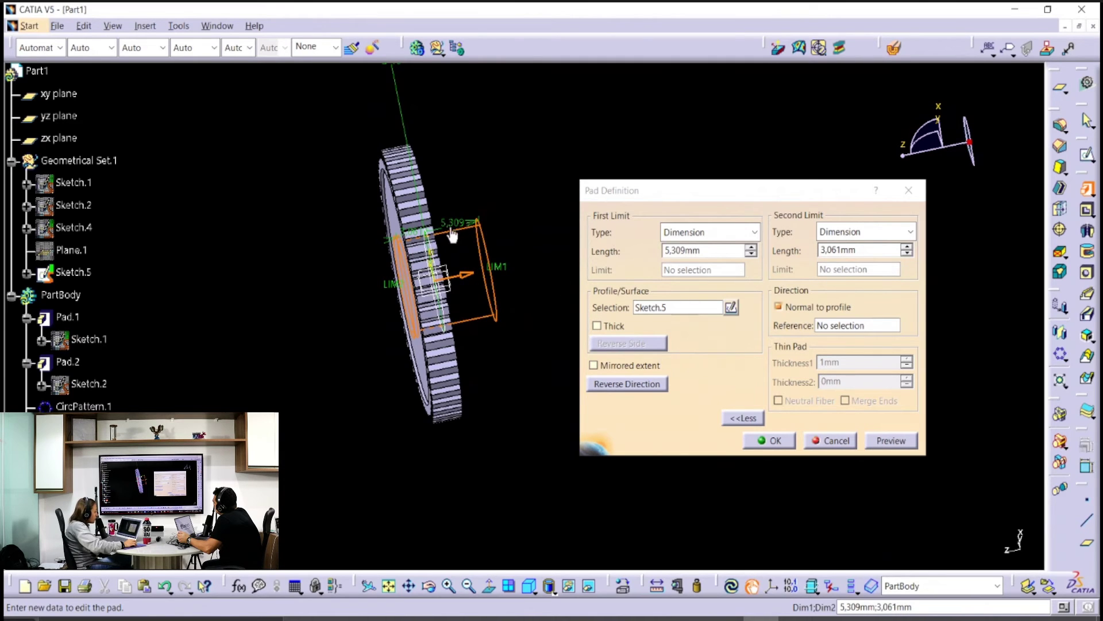
{"action": "middle_click_drag", "start_coordinate": [387, 298], "coordinate": [390, 312]}
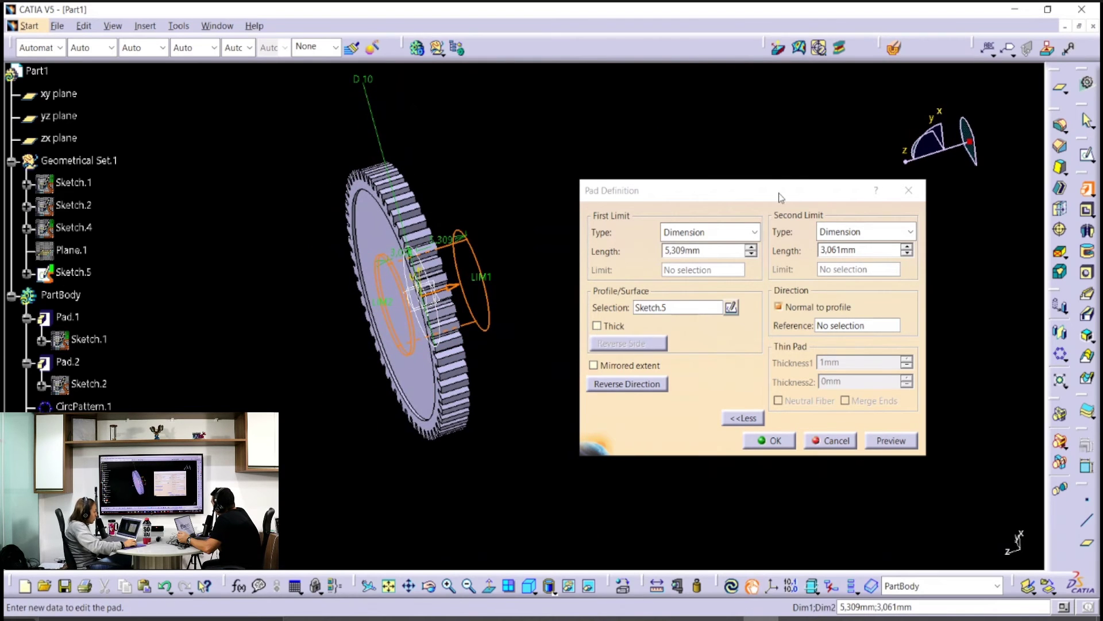
{"action": "middle_click_drag", "start_coordinate": [442, 173], "coordinate": [371, 394]}
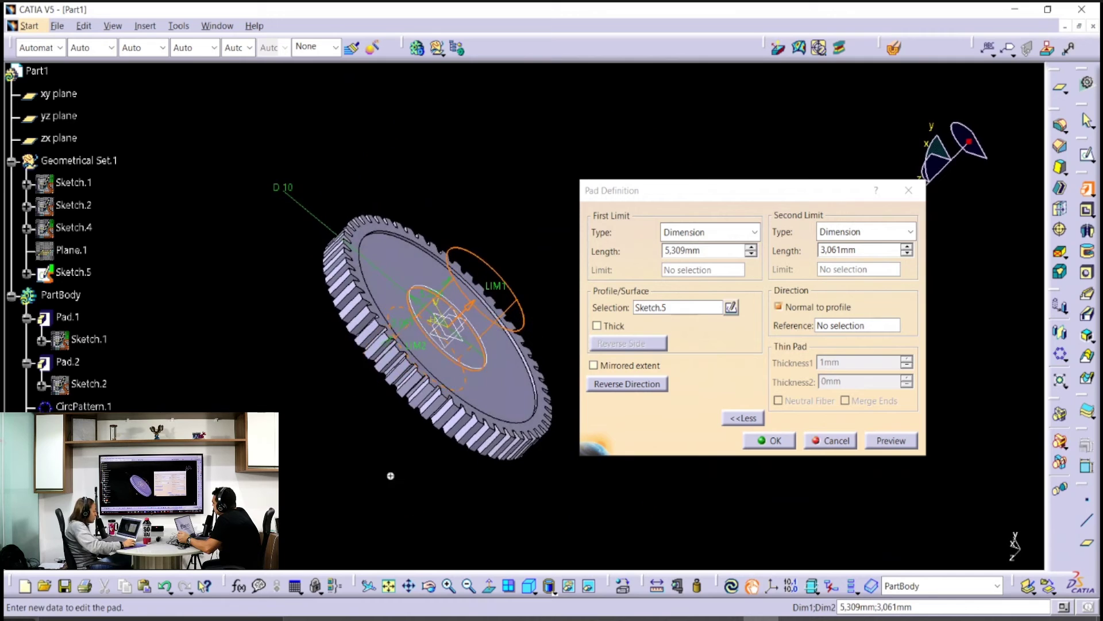
{"action": "middle_click_drag", "start_coordinate": [389, 475], "coordinate": [453, 362]}
{"action": "scroll", "coordinate": [432, 382], "scroll_direction": "up", "scroll_amount": 1}
{"action": "middle_click_drag", "start_coordinate": [431, 384], "coordinate": [449, 309]}
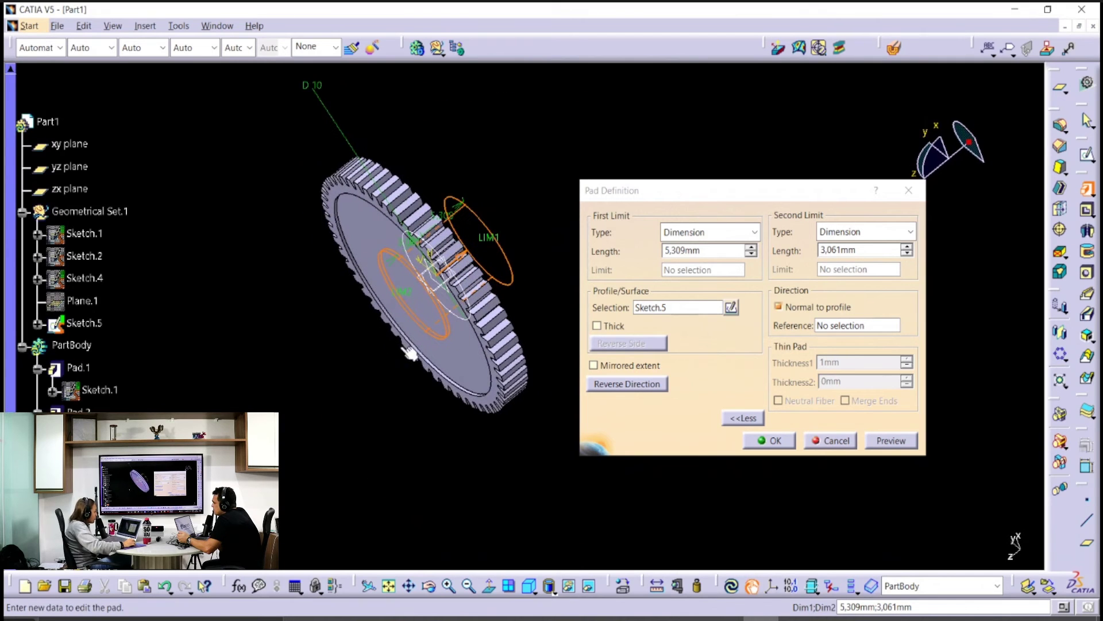
{"action": "mouse_move", "coordinate": [389, 268]}
{"action": "middle_mouse_down"}
{"action": "mouse_move", "coordinate": [352, 374]}
{"action": "mouse_move", "coordinate": [397, 276]}
{"action": "middle_mouse_up"}
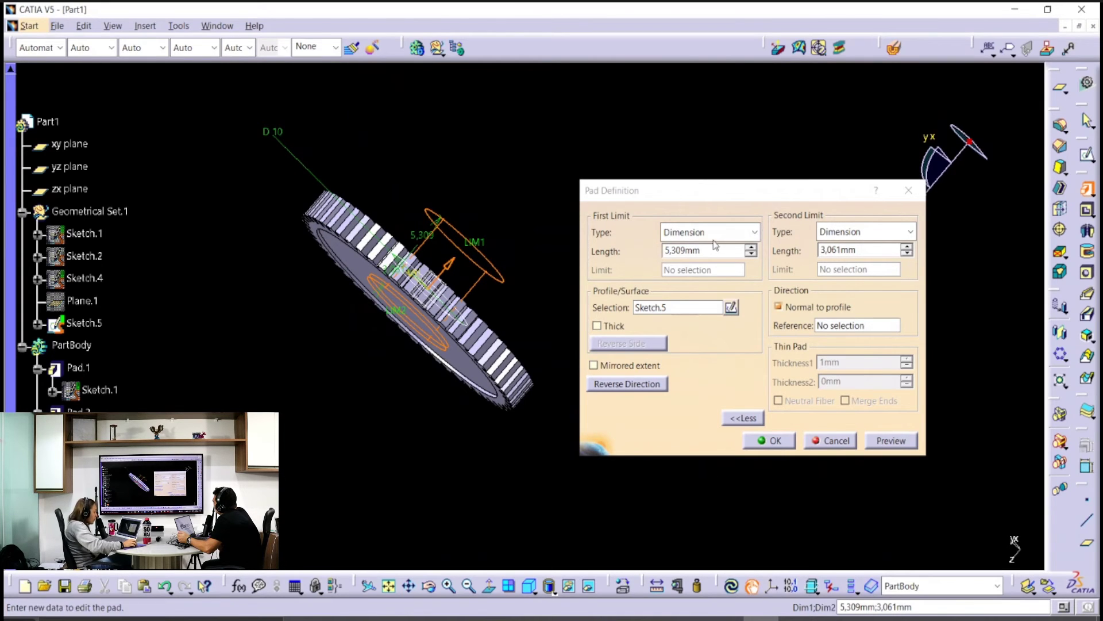
{"action": "left_click_drag", "start_coordinate": [837, 250], "coordinate": [853, 255]}
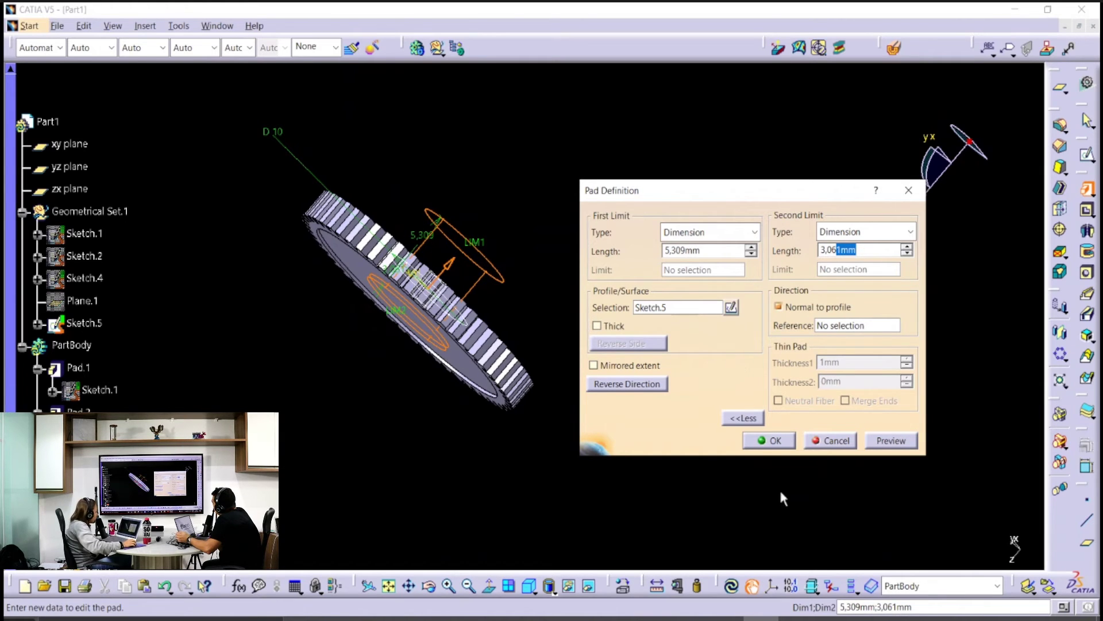
{"action": "left_click", "coordinate": [772, 443]}
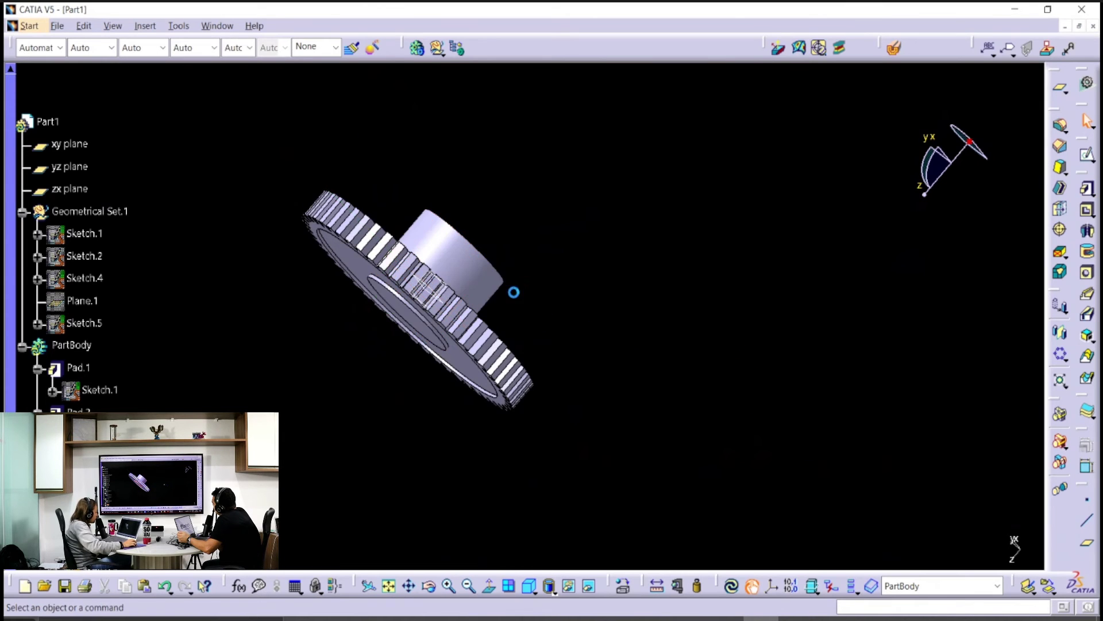
{"action": "middle_click_drag", "start_coordinate": [515, 291], "coordinate": [371, 402]}
{"action": "scroll", "coordinate": [190, 385], "scroll_direction": "down", "scroll_amount": 3}
{"action": "scroll", "coordinate": [83, 369], "scroll_direction": "up", "scroll_amount": 2}
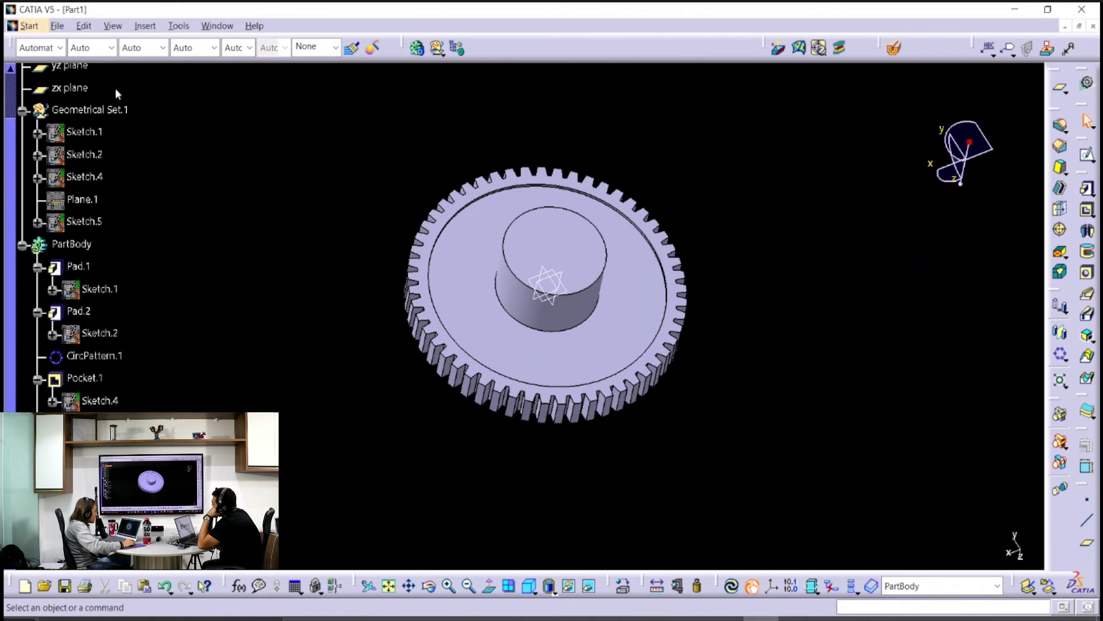
{"action": "middle_click_drag", "start_coordinate": [581, 316], "coordinate": [613, 382]}
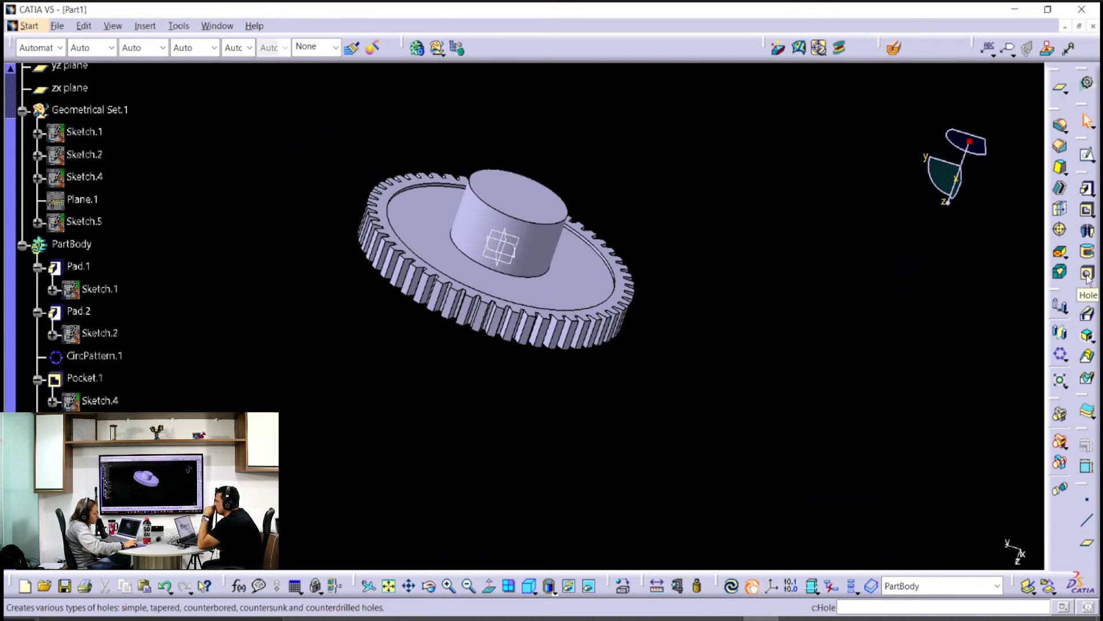
Step: Consult the Hole 1 slide in PowerPoint and start a hole on the hub's flat end face in CATIA
{"action": "left_click", "coordinate": [1086, 274]}
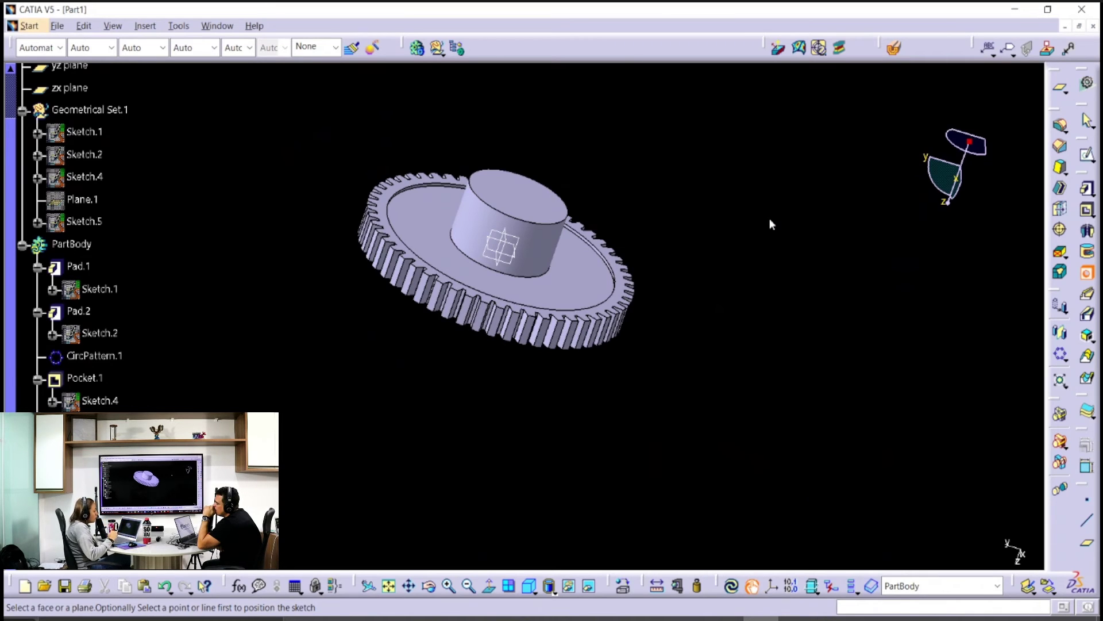
{"action": "middle_click_drag", "start_coordinate": [653, 187], "coordinate": [746, 218]}
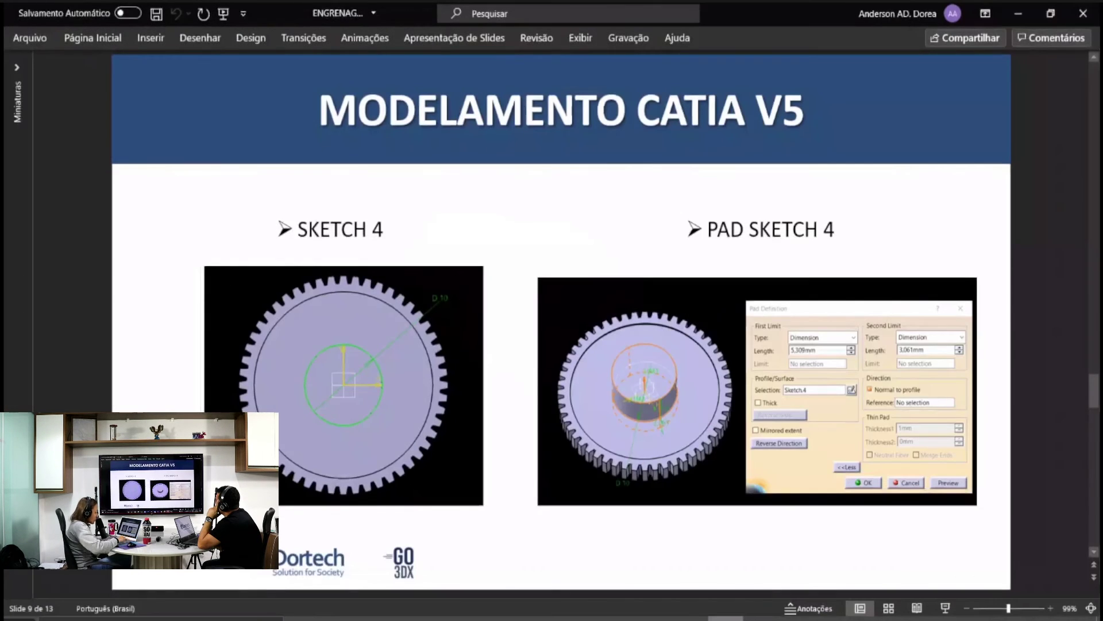
{"action": "key", "text": "Page_Down"}
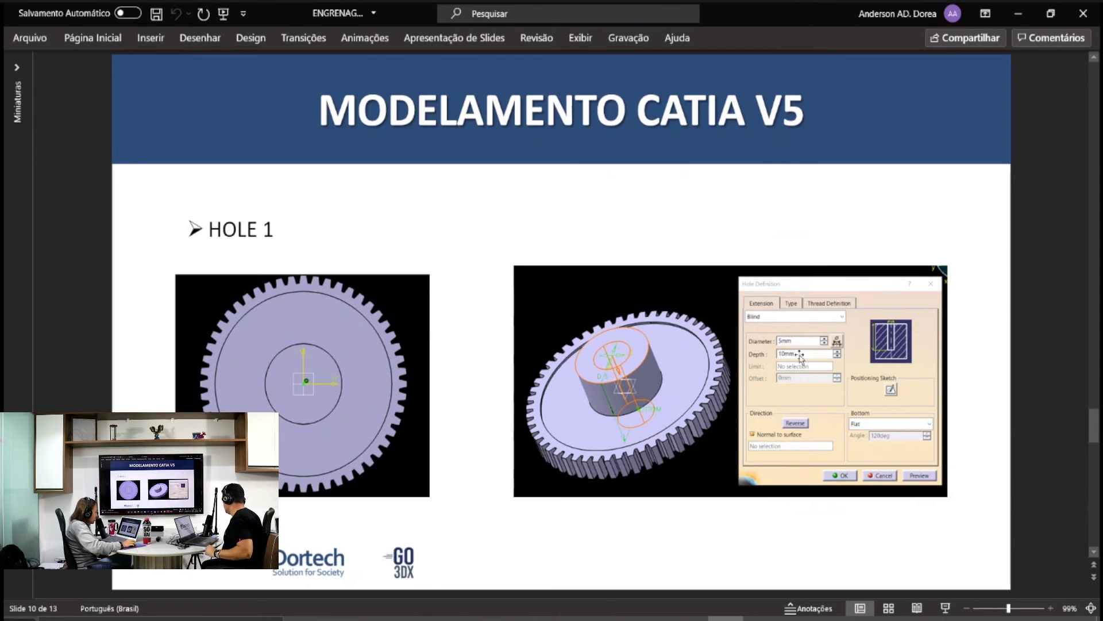
{"action": "left_click", "coordinate": [1017, 14]}
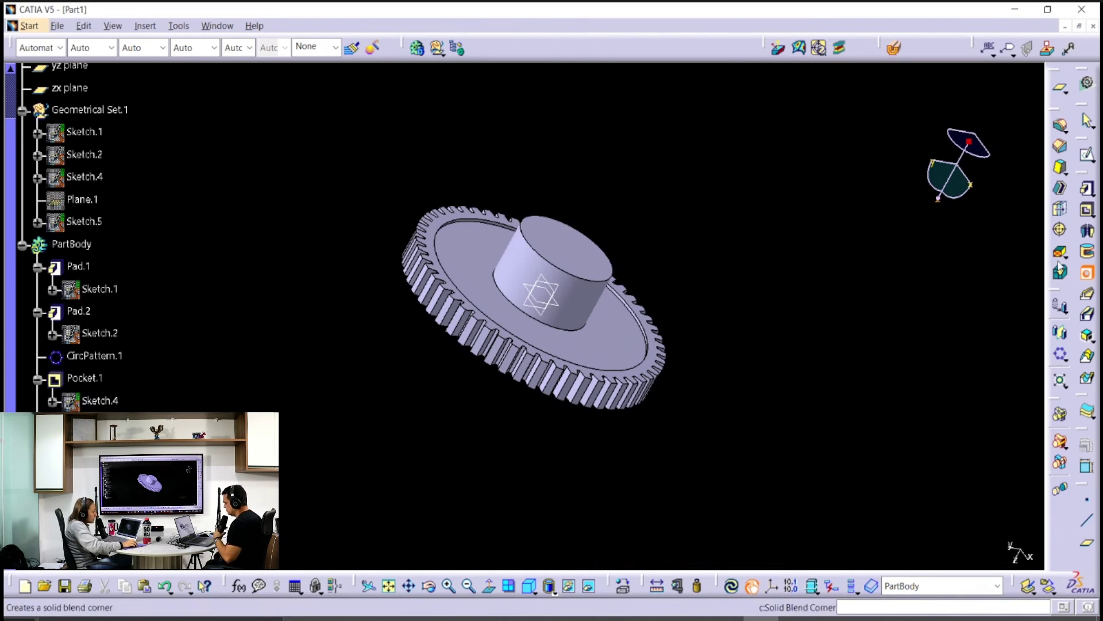
{"action": "left_click", "coordinate": [1087, 154]}
{"action": "mouse_move", "coordinate": [665, 187]}
{"action": "middle_mouse_down"}
{"action": "mouse_move", "coordinate": [644, 263]}
{"action": "mouse_move", "coordinate": [566, 374]}
{"action": "mouse_move", "coordinate": [564, 300]}
{"action": "mouse_move", "coordinate": [657, 242]}
{"action": "mouse_move", "coordinate": [608, 239]}
{"action": "middle_mouse_up"}
{"action": "left_click", "coordinate": [601, 223]}
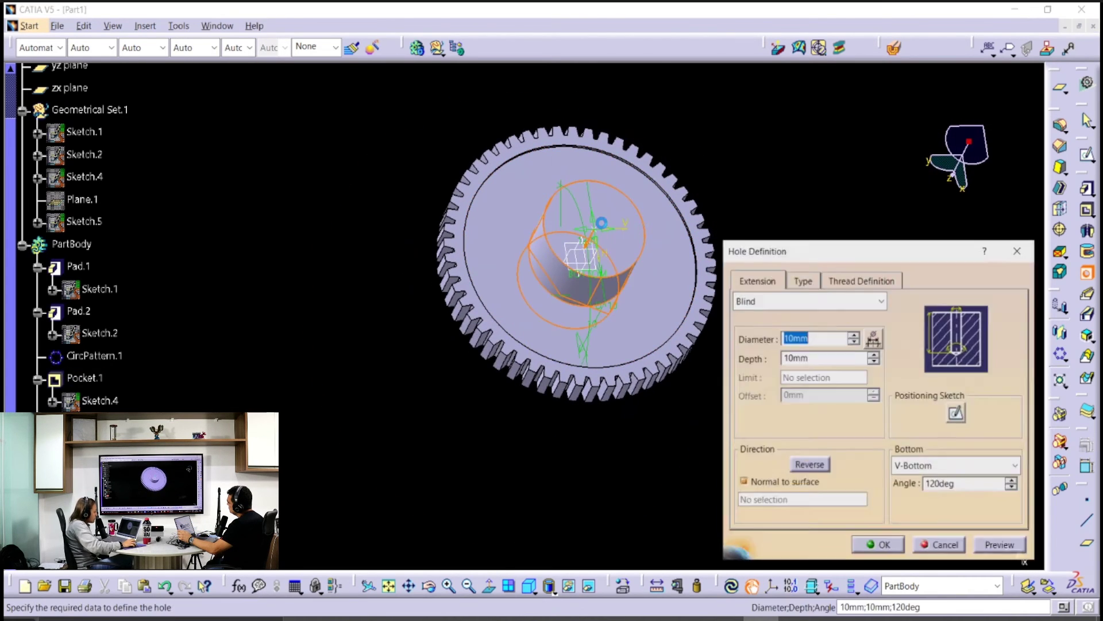
{"action": "middle_click_drag", "start_coordinate": [620, 292], "coordinate": [517, 241]}
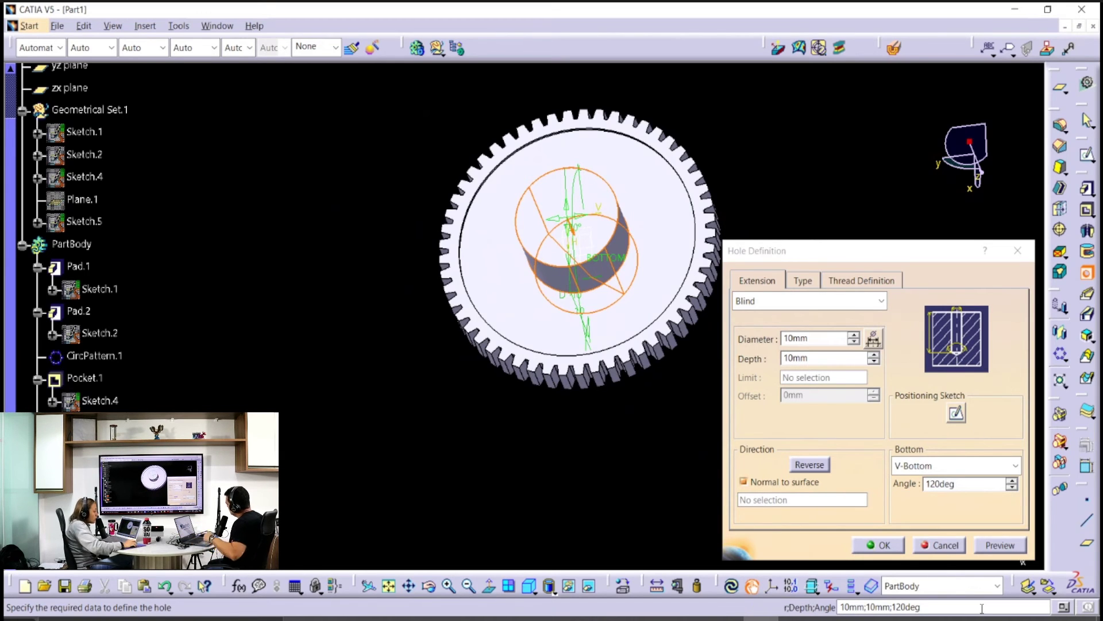
Step: Give the hole a flat bottom and set its diameter to 5 mm
{"action": "left_click", "coordinate": [966, 465]}
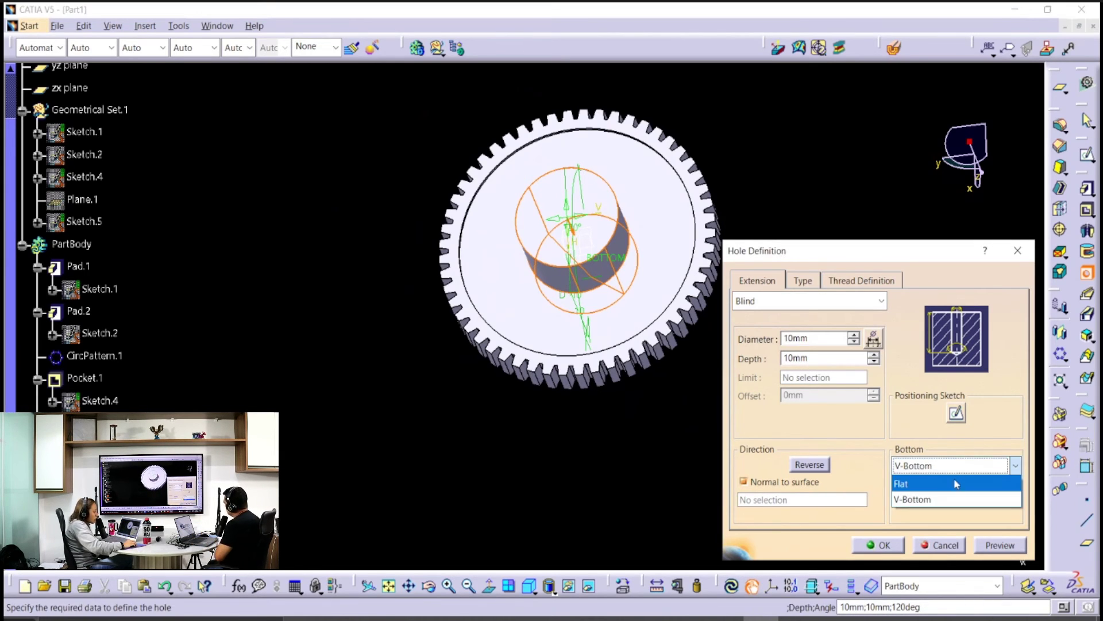
{"action": "left_click", "coordinate": [956, 484]}
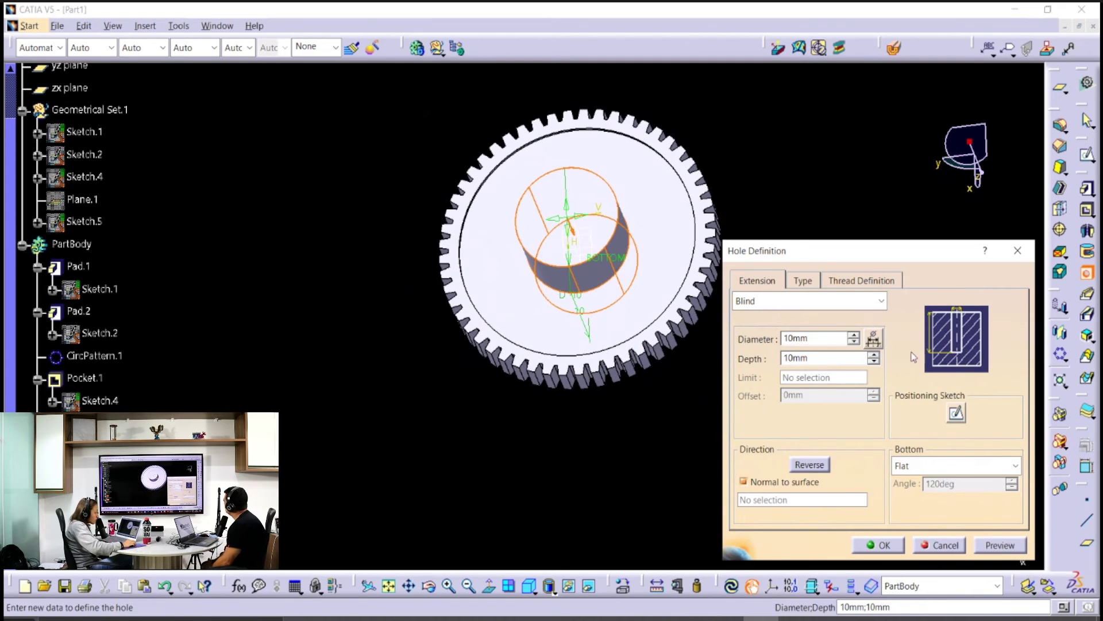
{"action": "double_click", "coordinate": [807, 337]}
{"action": "type", "text": "5"}
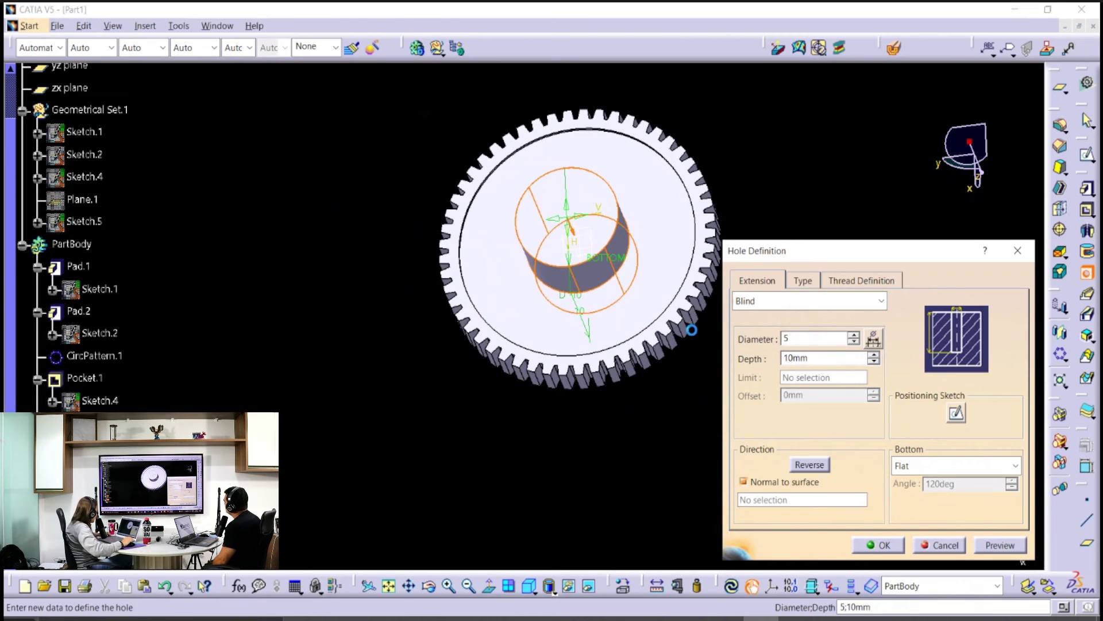
{"action": "middle_click_drag", "start_coordinate": [692, 330], "coordinate": [562, 279]}
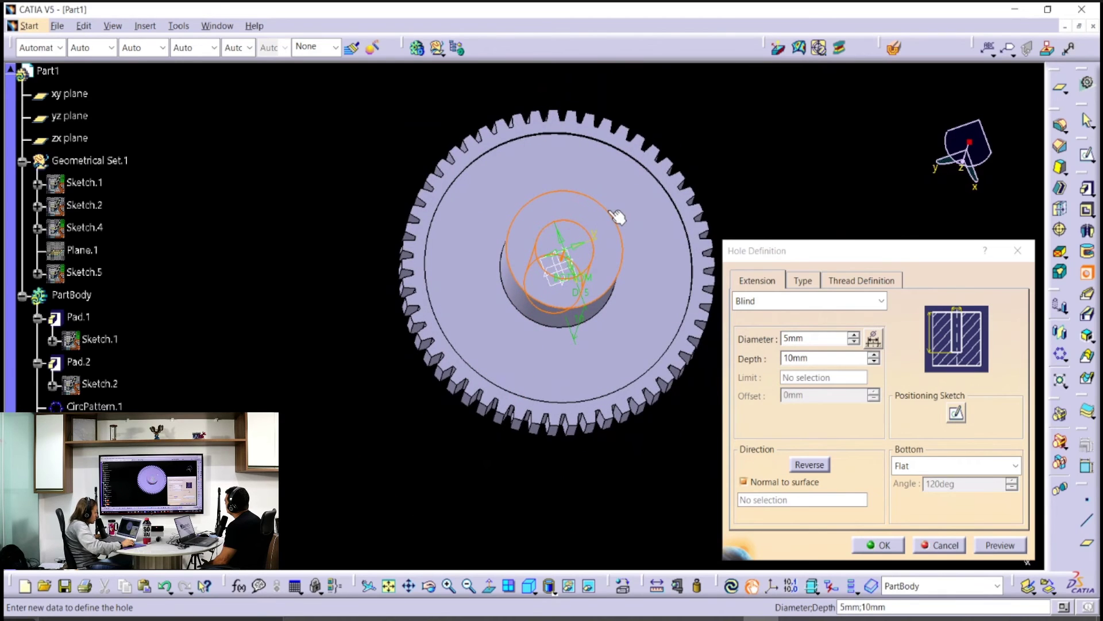
Step: Constrain the hole's positioning point concentric with the hub's circular edge and create the hole
{"action": "left_click", "coordinate": [956, 414]}
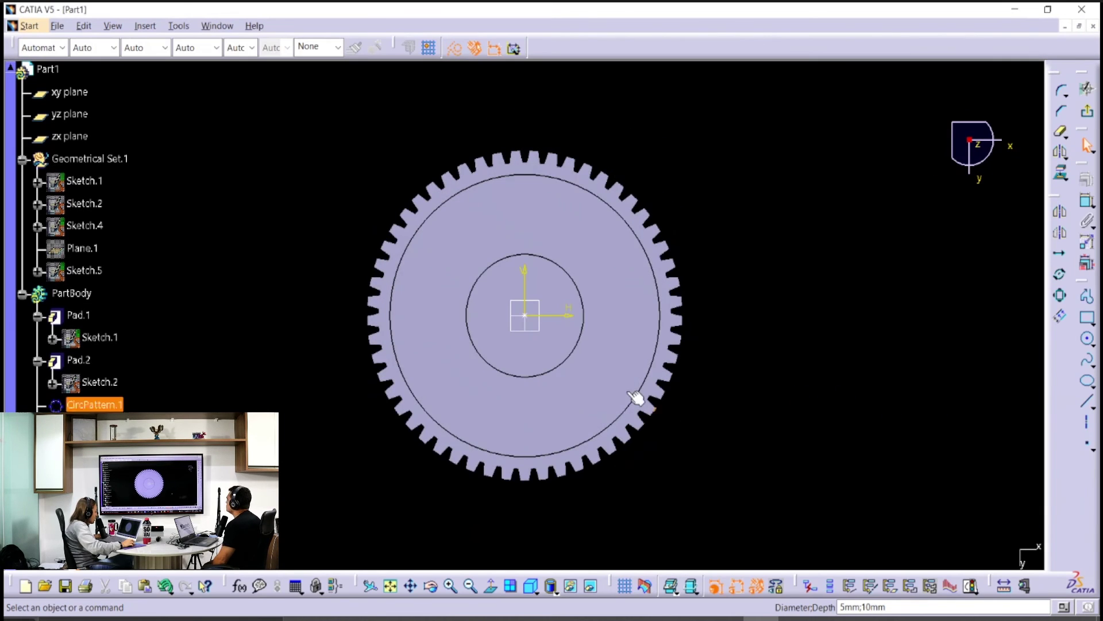
{"action": "left_click", "coordinate": [574, 351]}
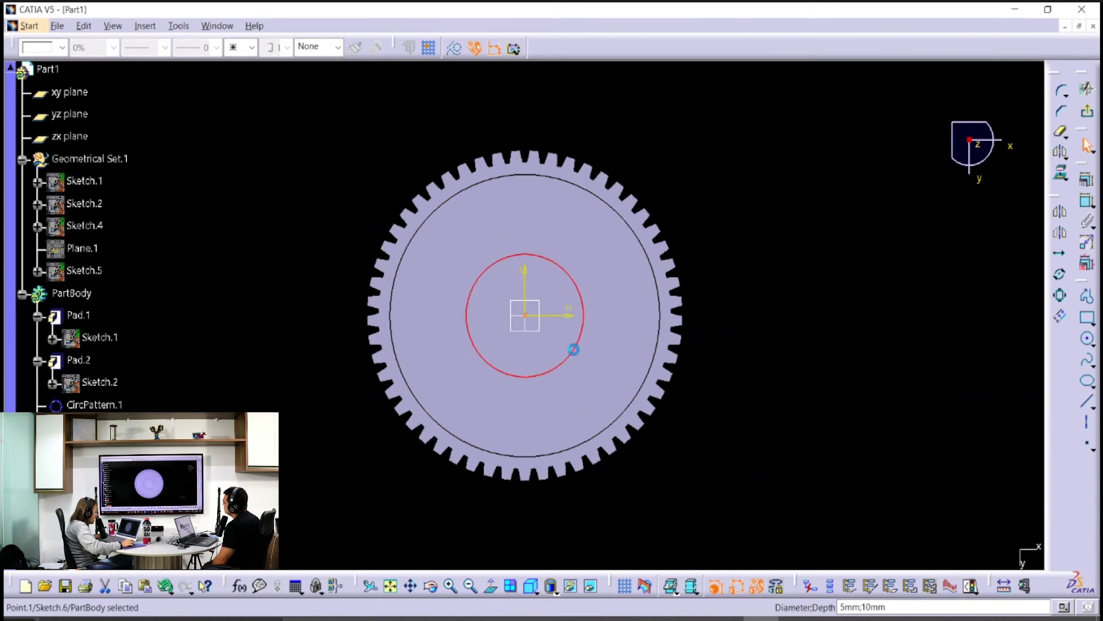
{"action": "left_click", "coordinate": [1084, 184]}
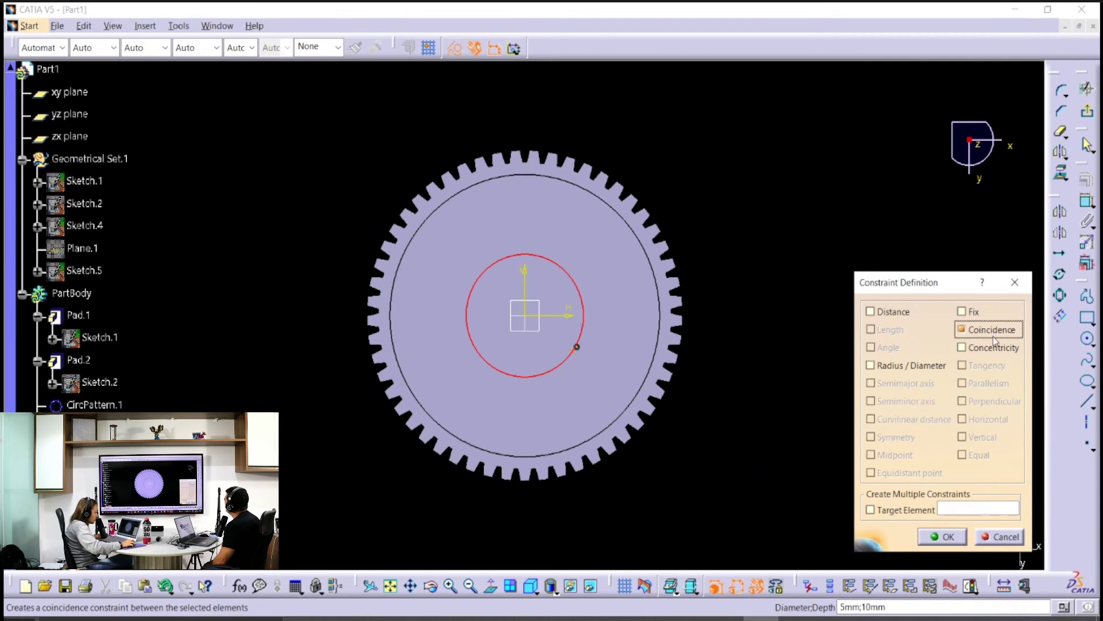
{"action": "left_click", "coordinate": [993, 347]}
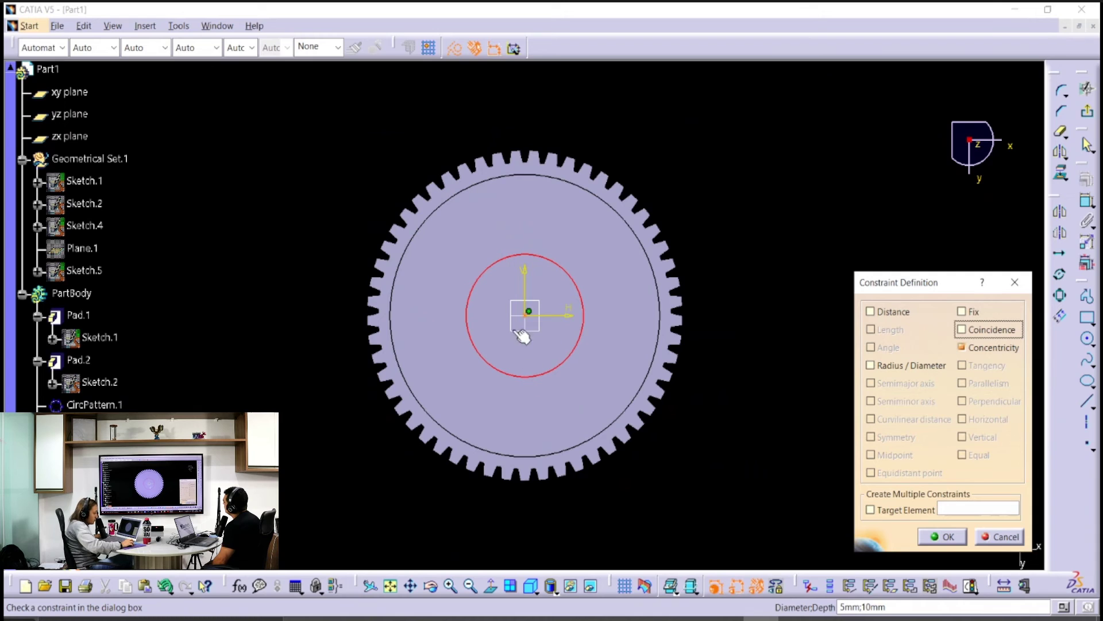
{"action": "left_click", "coordinate": [937, 535]}
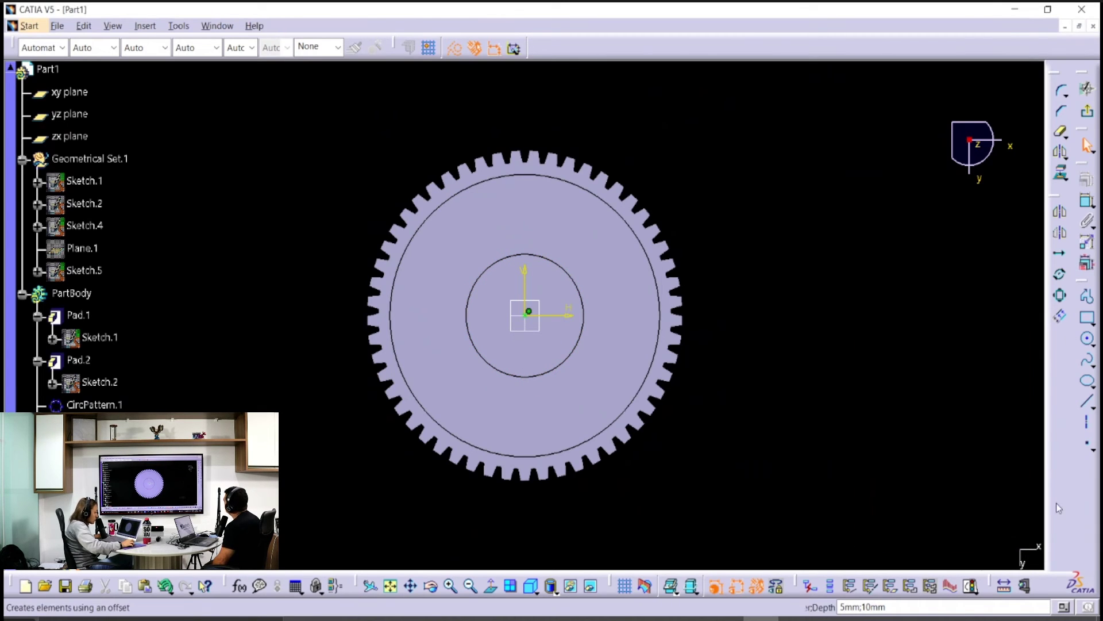
{"action": "left_click", "coordinate": [1087, 111]}
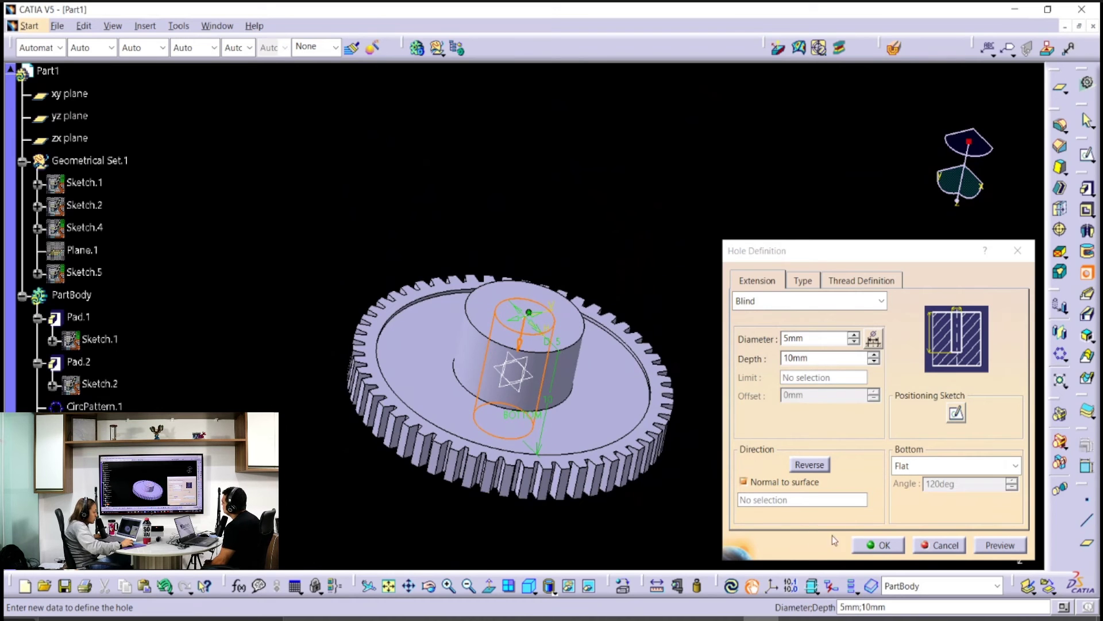
{"action": "left_click", "coordinate": [879, 545]}
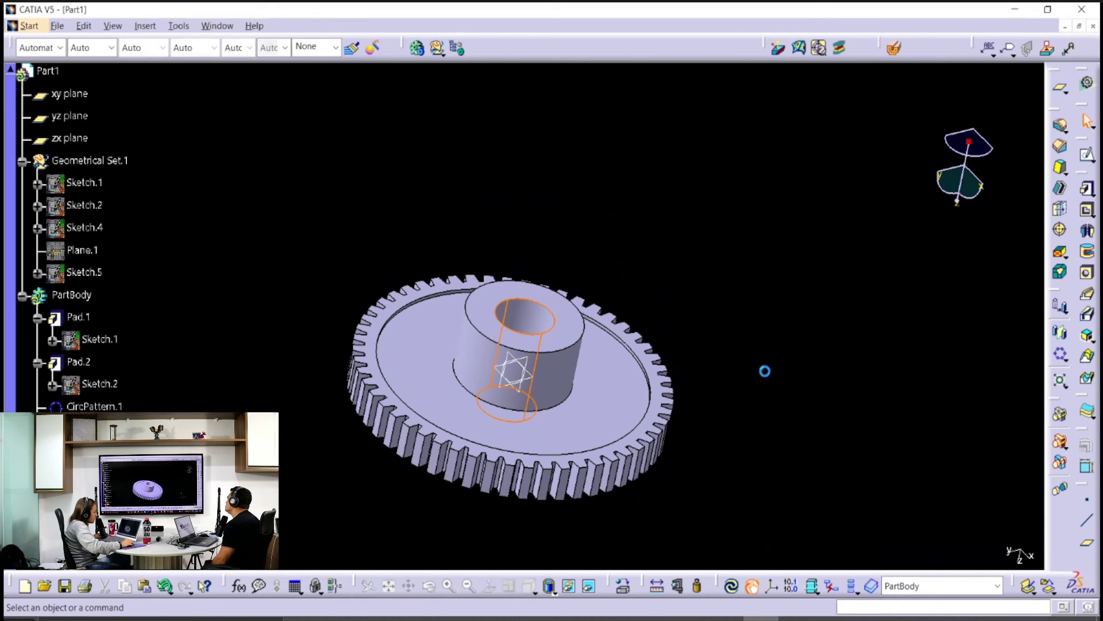
{"action": "middle_click_drag", "start_coordinate": [764, 369], "coordinate": [670, 377]}
Step: Consult the Hole 2 slide in PowerPoint for the side hole's dimensions and return to the gear in CATIA
{"action": "left_click", "coordinate": [726, 619]}
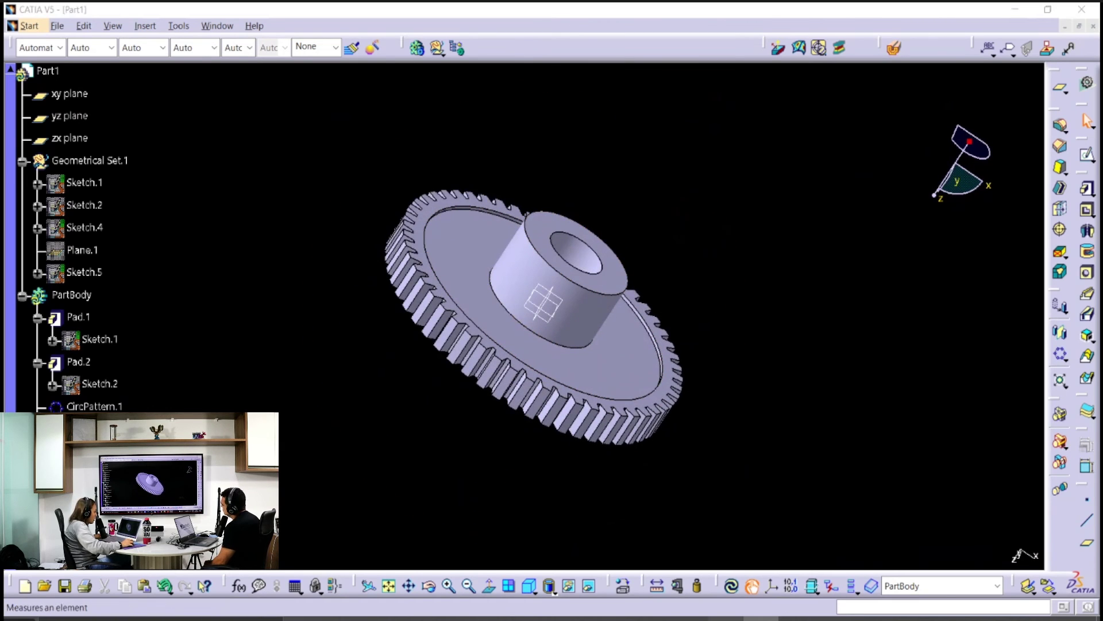
{"action": "scroll", "coordinate": [748, 455], "scroll_direction": "down", "scroll_amount": 1}
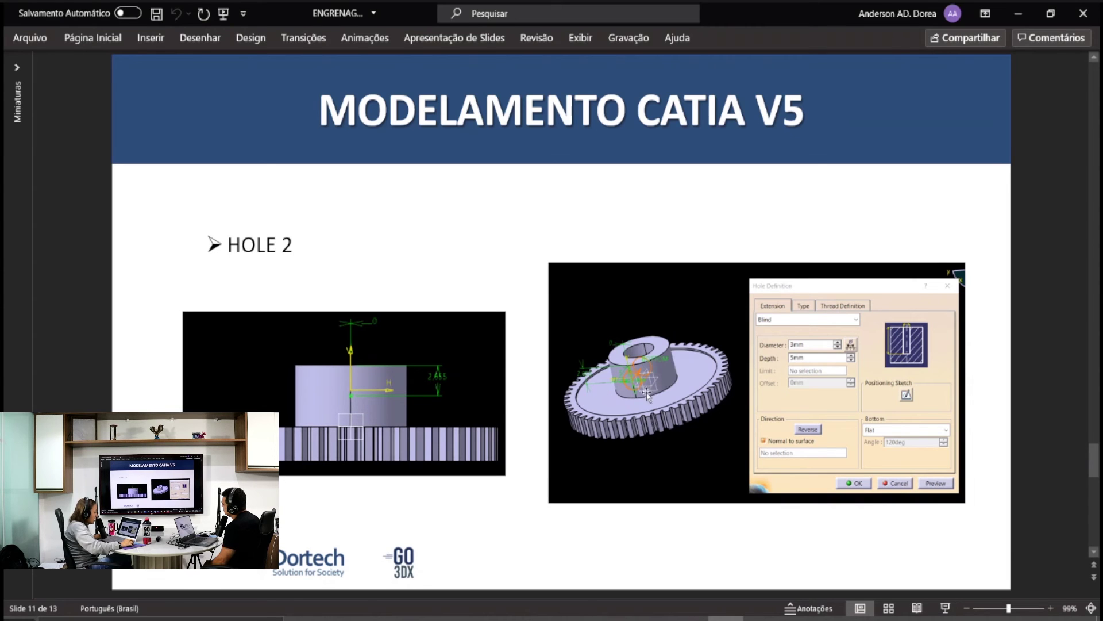
{"action": "left_click", "coordinate": [1019, 15]}
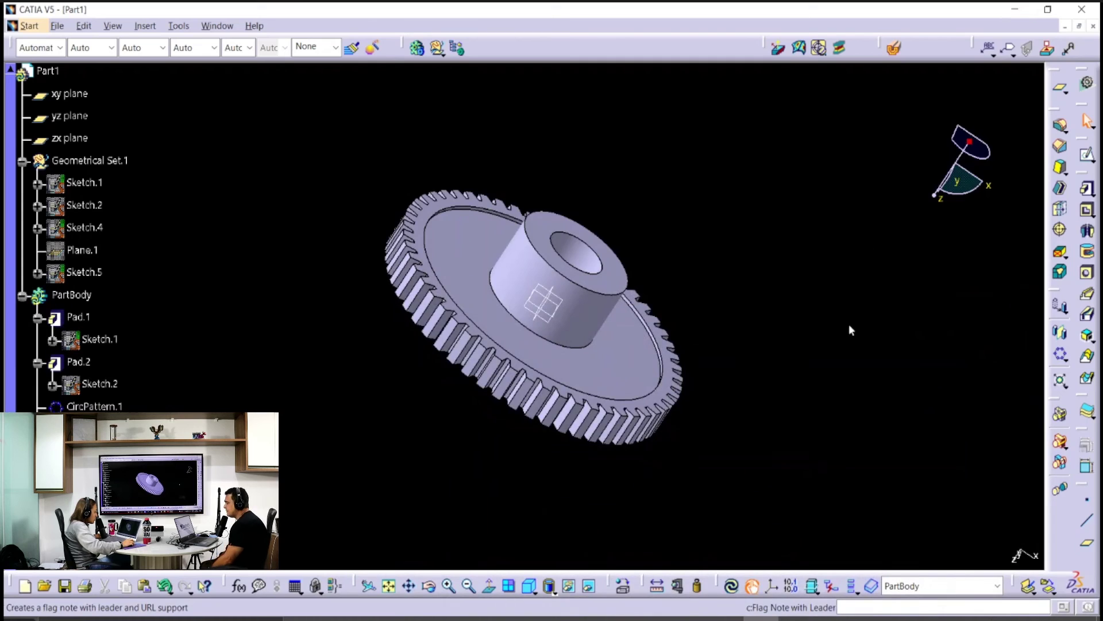
{"action": "middle_click_drag", "start_coordinate": [851, 330], "coordinate": [526, 272]}
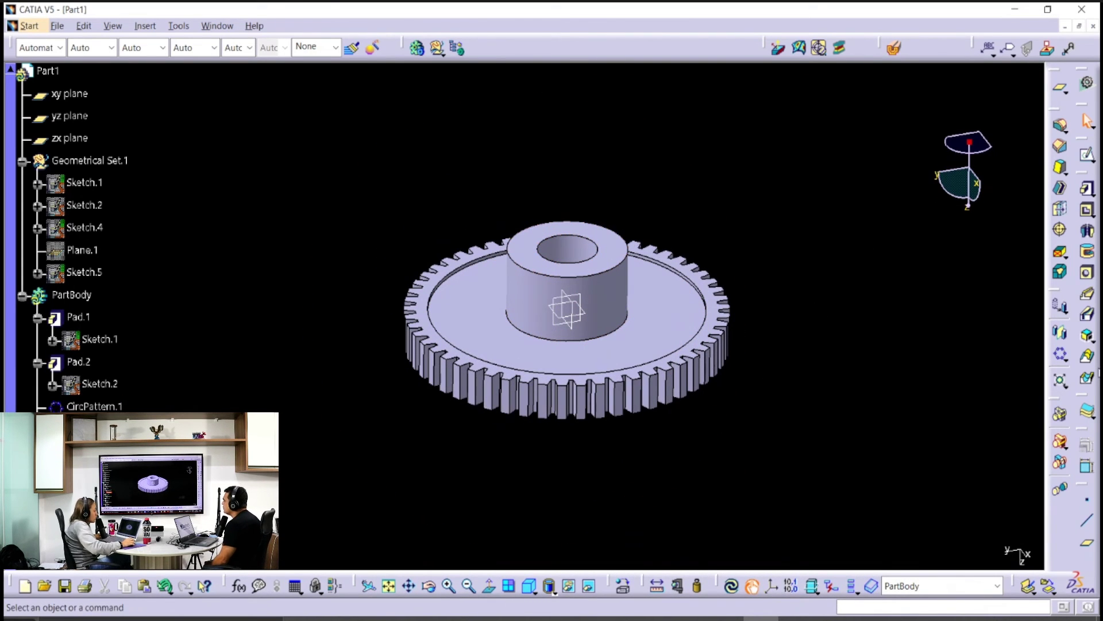
{"action": "mouse_move", "coordinate": [597, 270]}
{"action": "middle_mouse_down"}
{"action": "mouse_move", "coordinate": [574, 219]}
{"action": "mouse_move", "coordinate": [606, 152]}
{"action": "mouse_move", "coordinate": [582, 404]}
{"action": "mouse_move", "coordinate": [661, 345]}
{"action": "mouse_move", "coordinate": [793, 386]}
{"action": "mouse_move", "coordinate": [607, 304]}
{"action": "mouse_move", "coordinate": [607, 269]}
{"action": "middle_mouse_up"}
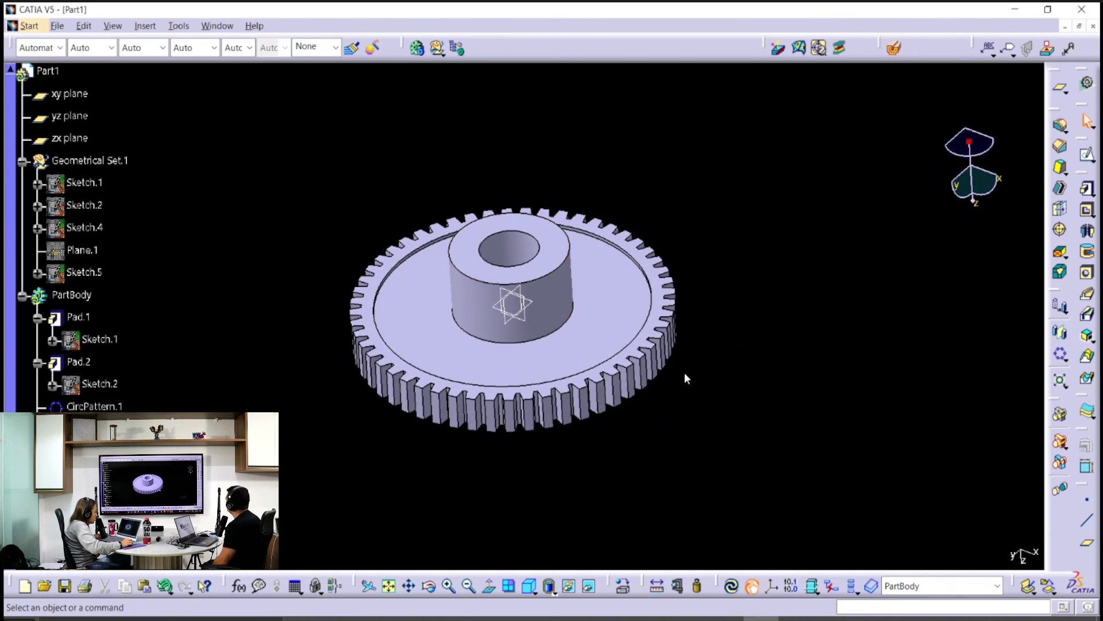
Step: Start a second hole on the hub's cylindrical side face and set its diameter to 3 mm
{"action": "left_click", "coordinate": [1086, 272]}
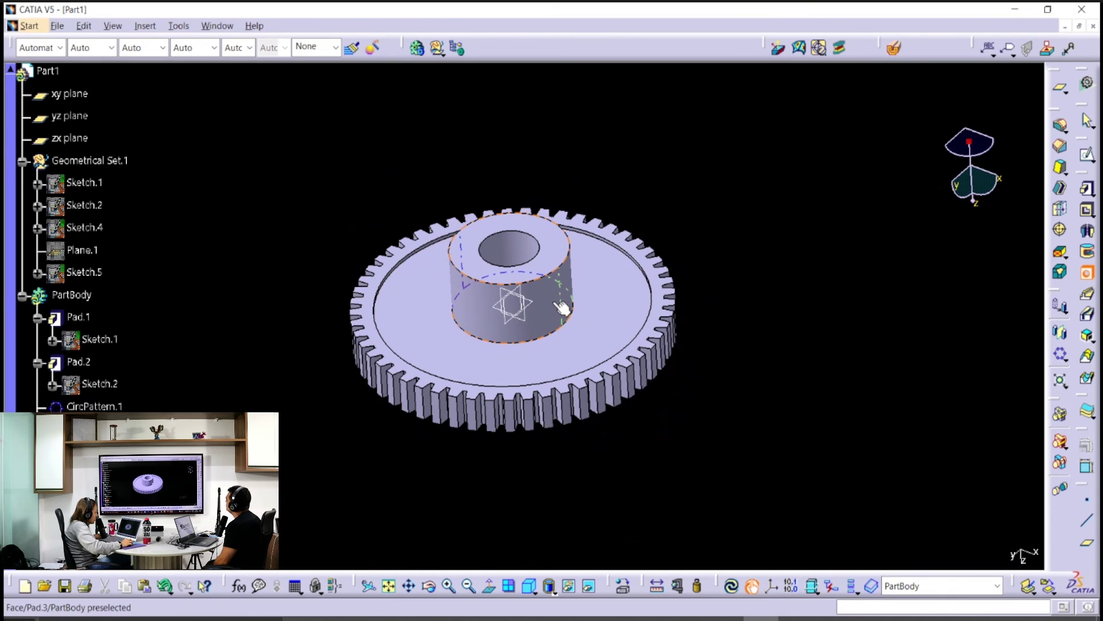
{"action": "left_click", "coordinate": [560, 306]}
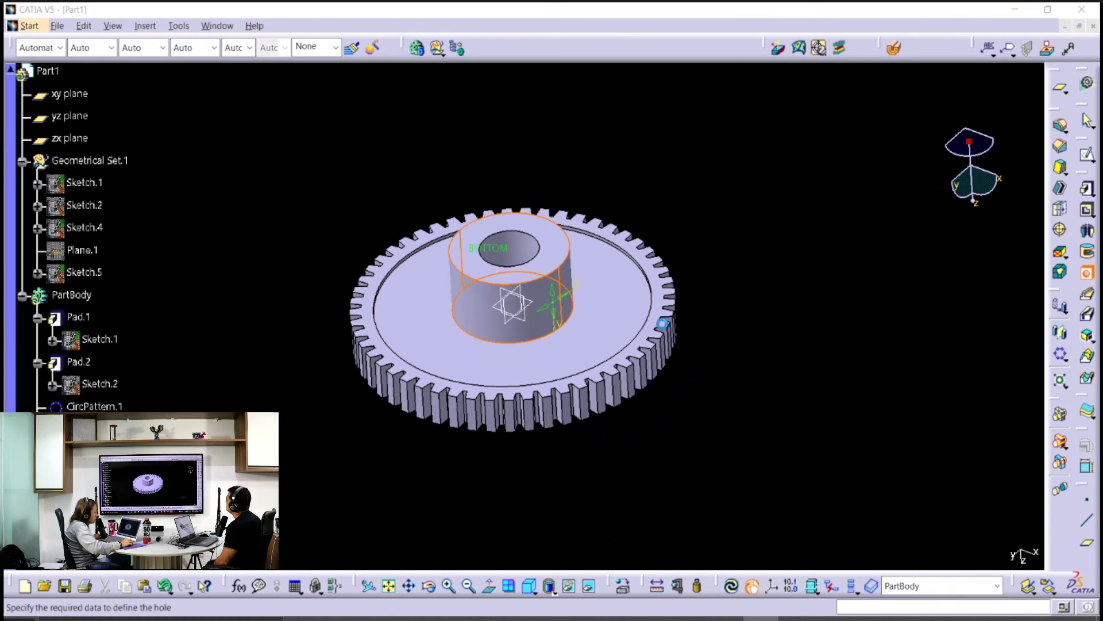
{"action": "middle_click_drag", "start_coordinate": [560, 306], "coordinate": [463, 368]}
{"action": "left_click", "coordinate": [829, 337]}
{"action": "double_click", "coordinate": [829, 337]}
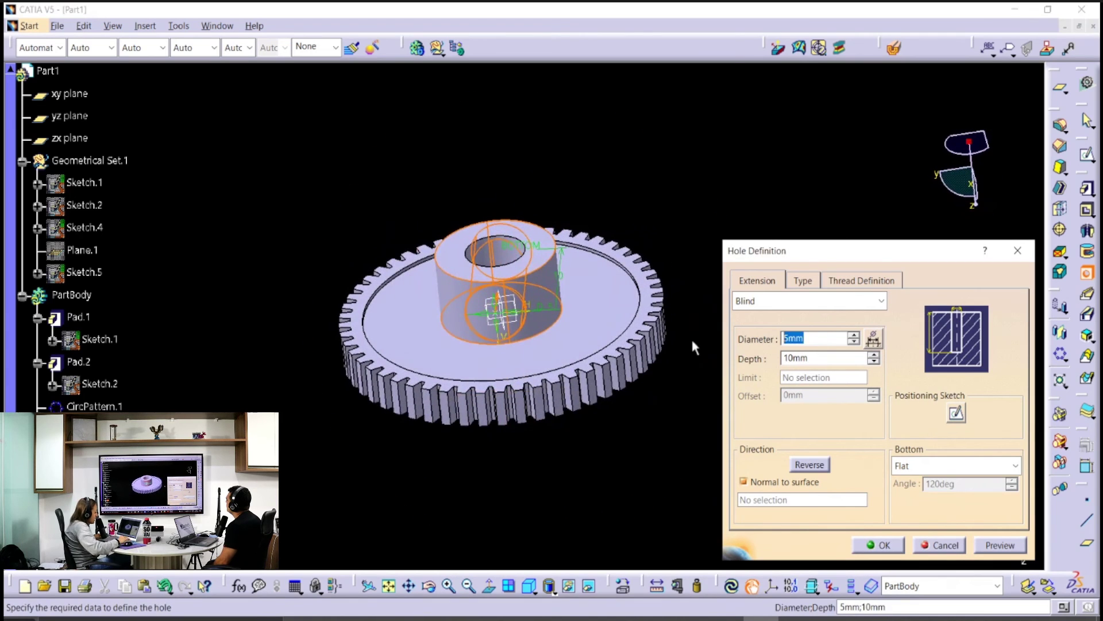
{"action": "type", "text": "3"}
{"action": "key", "text": "Return"}
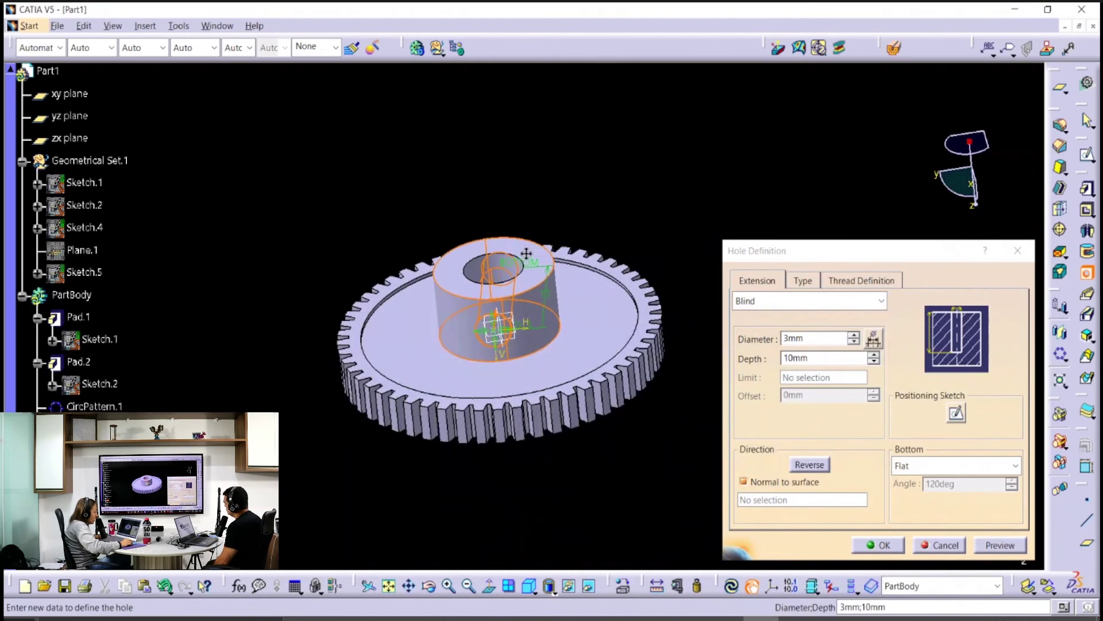
Step: Set the side hole's depth to 5 mm and check its preview from several angles
{"action": "middle_click_drag", "start_coordinate": [526, 254], "coordinate": [482, 432]}
{"action": "scroll", "coordinate": [481, 432], "scroll_direction": "down", "scroll_amount": 1}
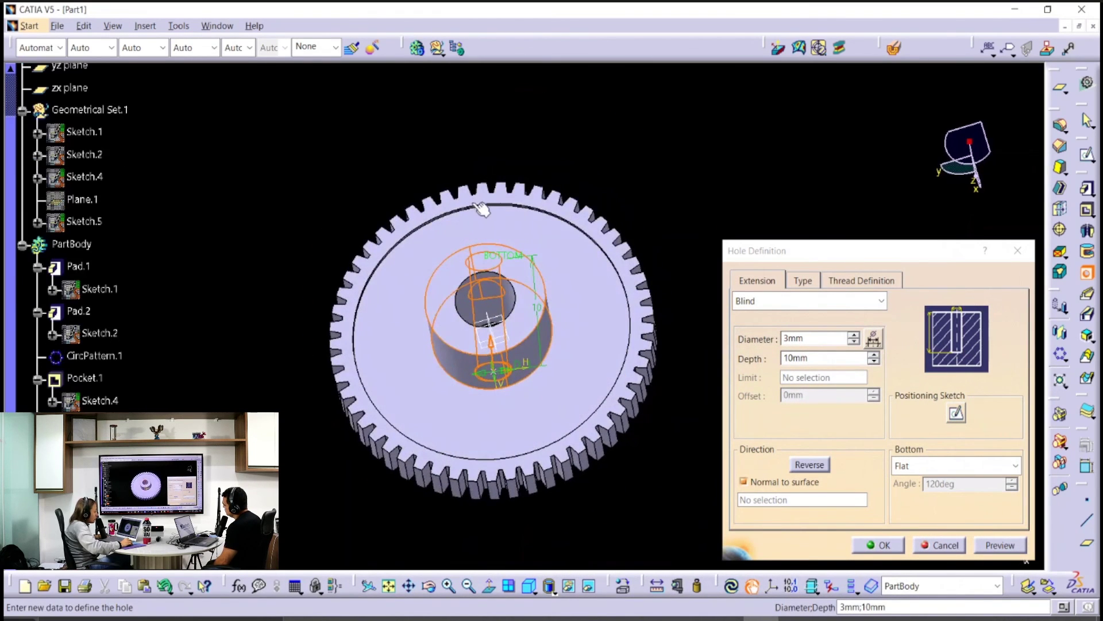
{"action": "left_click_drag", "start_coordinate": [841, 360], "coordinate": [664, 360]}
{"action": "type", "text": "5"}
{"action": "key", "text": "Return"}
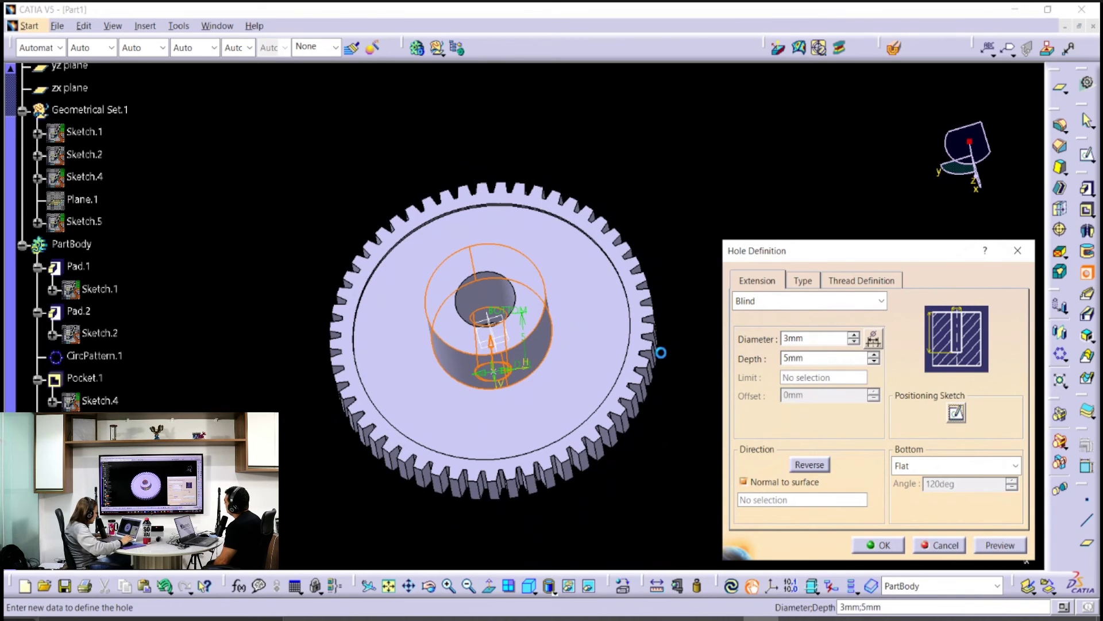
{"action": "middle_click_drag", "start_coordinate": [488, 348], "coordinate": [551, 310]}
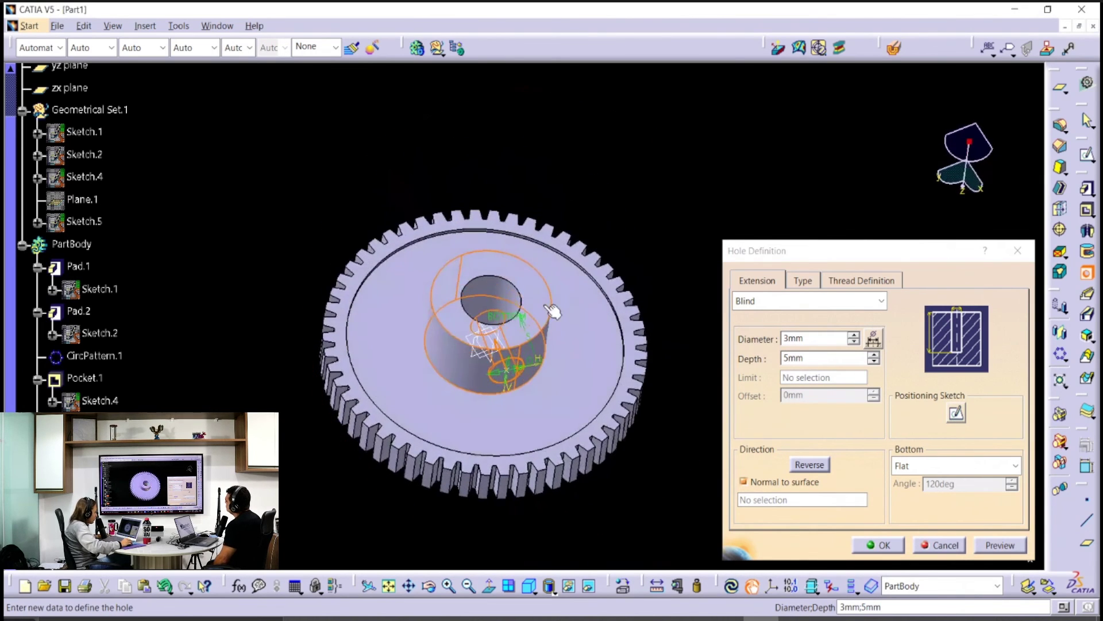
{"action": "middle_click_drag", "start_coordinate": [633, 300], "coordinate": [511, 332]}
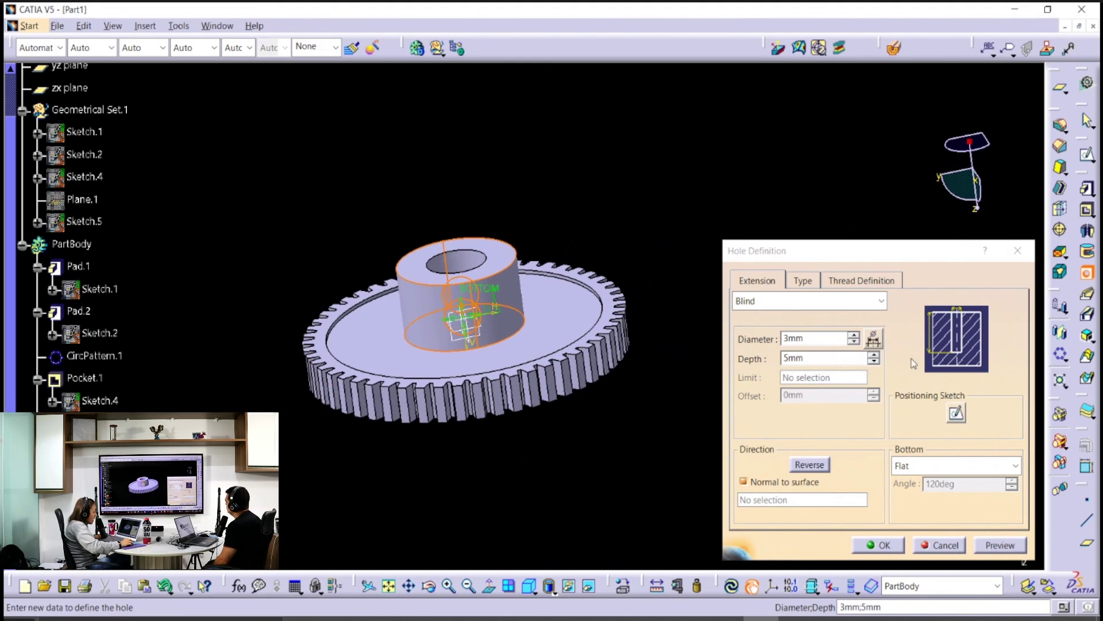
Step: Open the side hole's positioning sketch and measure the hub's height from the gear face to its end edge with a trial constraint
{"action": "left_click", "coordinate": [956, 414]}
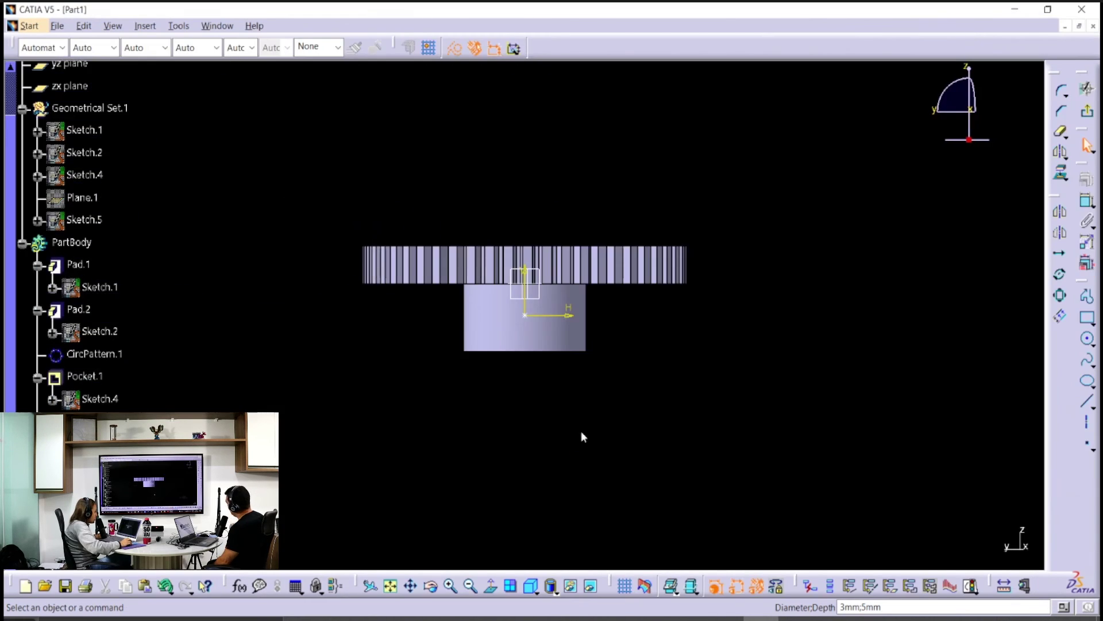
{"action": "middle_click_drag", "start_coordinate": [578, 462], "coordinate": [580, 441]}
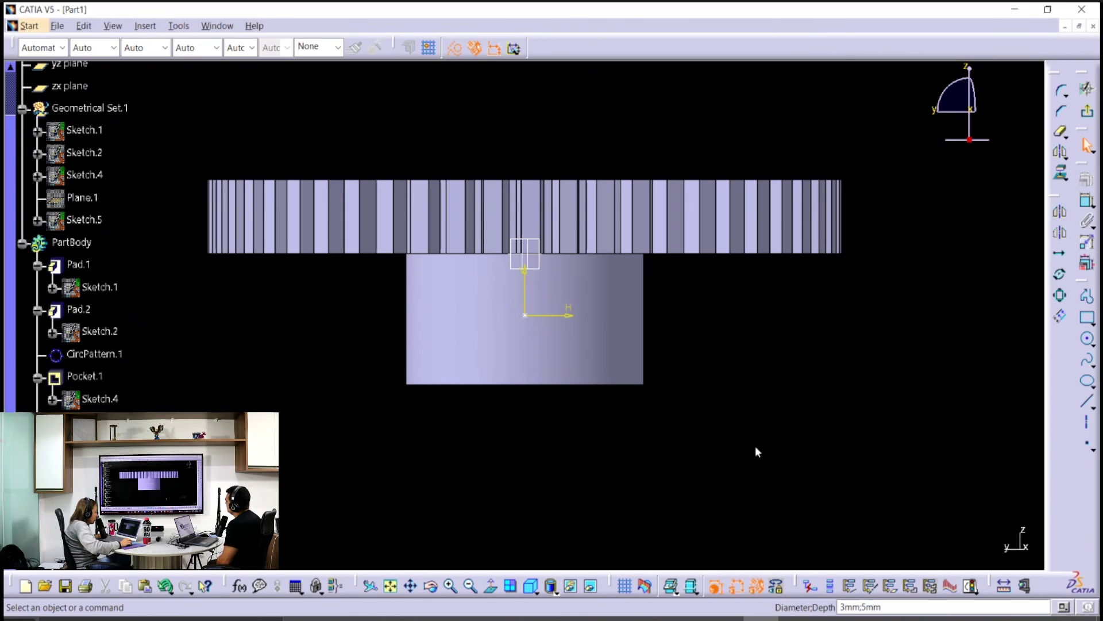
{"action": "left_click", "coordinate": [1085, 203]}
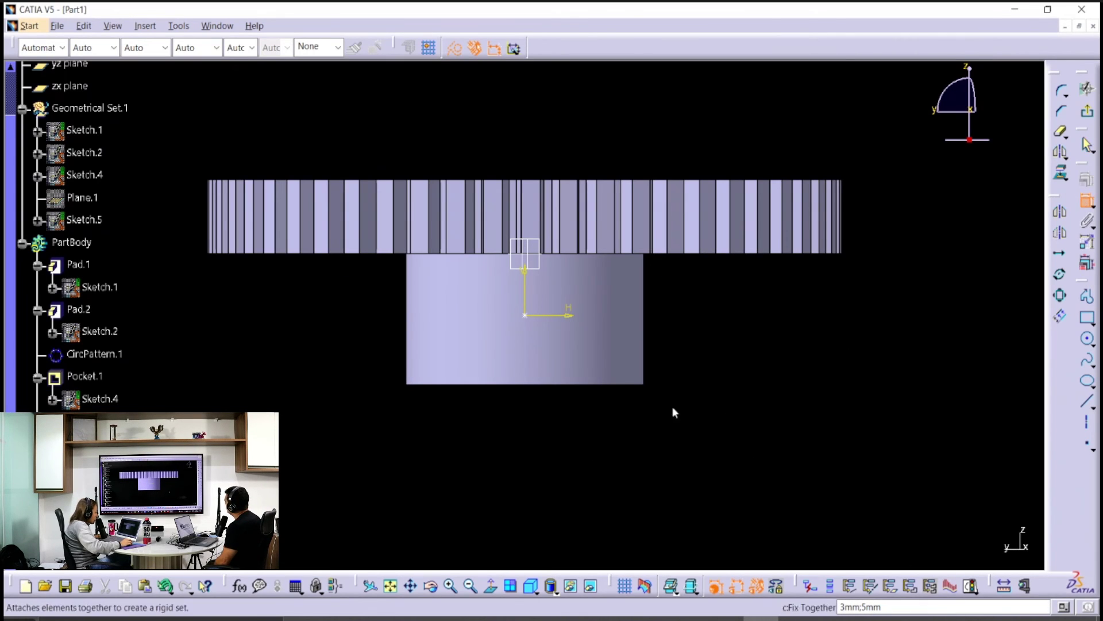
{"action": "left_click", "coordinate": [612, 384]}
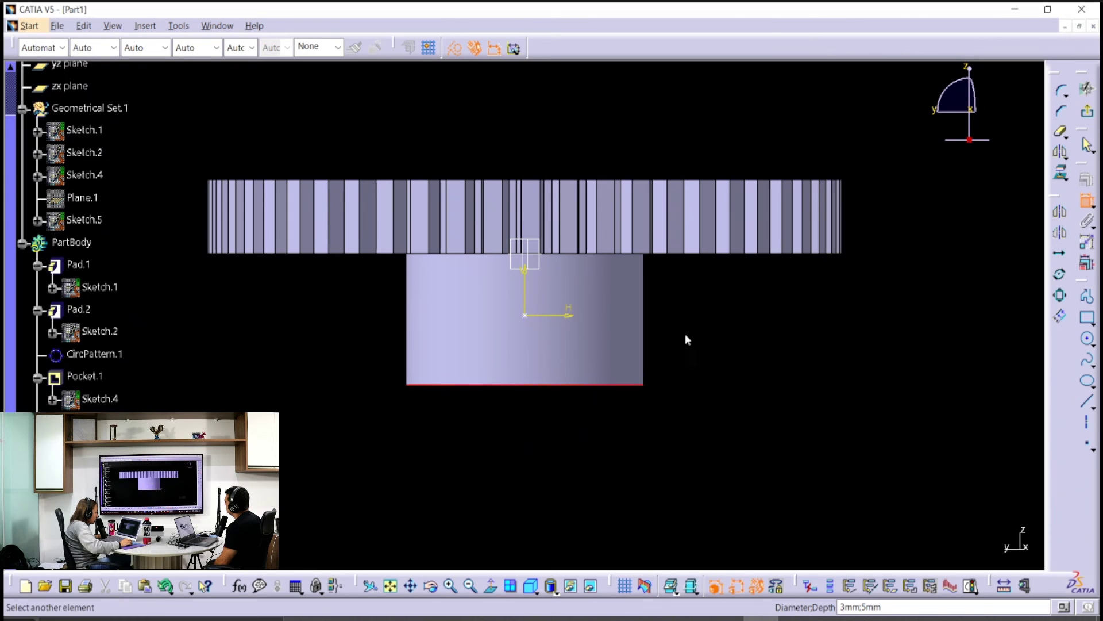
{"action": "left_click", "coordinate": [663, 256]}
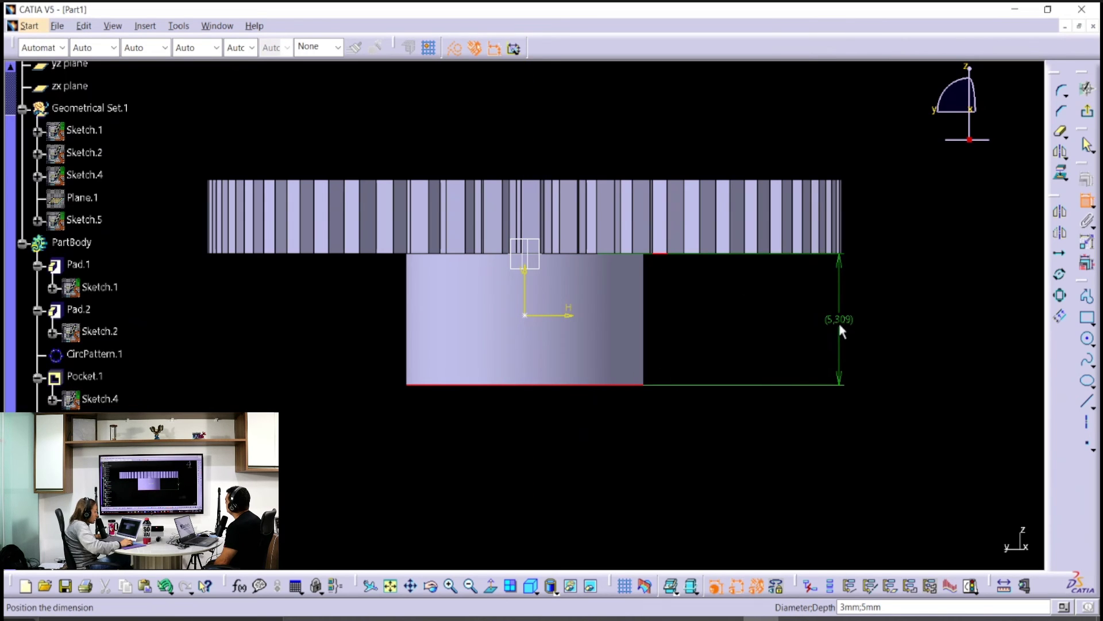
{"action": "key", "text": "Escape"}
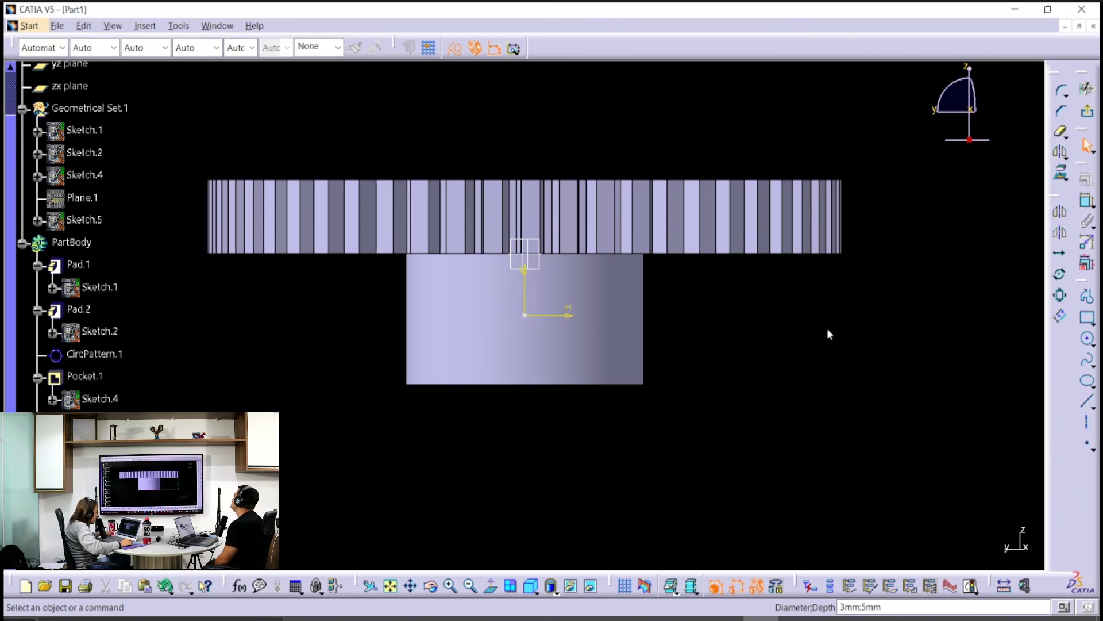
Step: Constrain the side hole's center point to the hub's end edge with an offset of 5.309/2
{"action": "left_click", "coordinate": [1087, 201]}
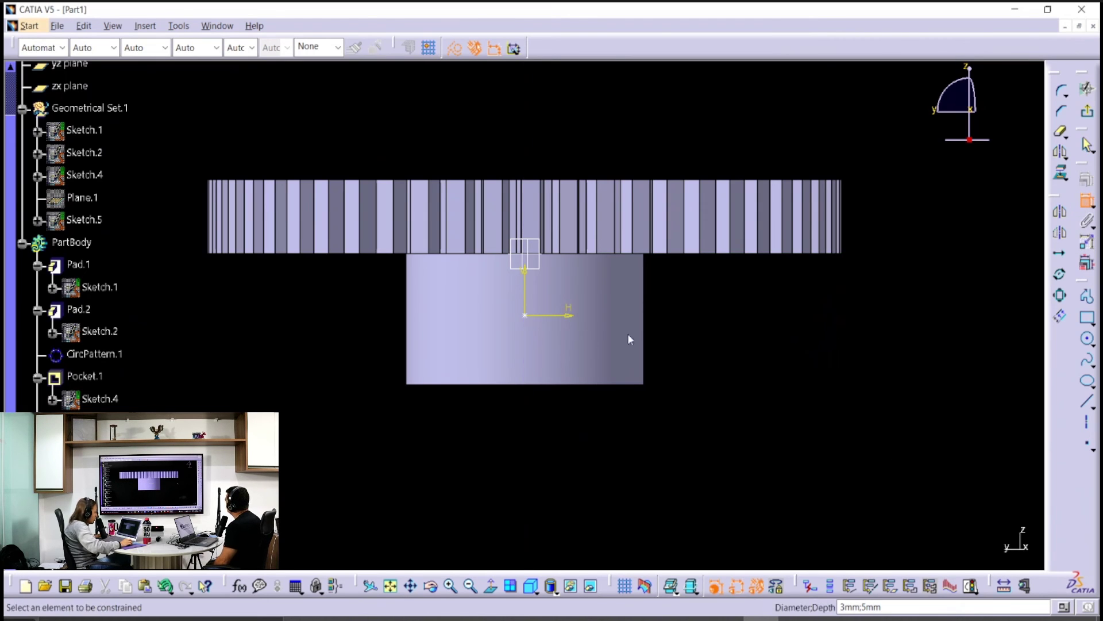
{"action": "left_click", "coordinate": [526, 317]}
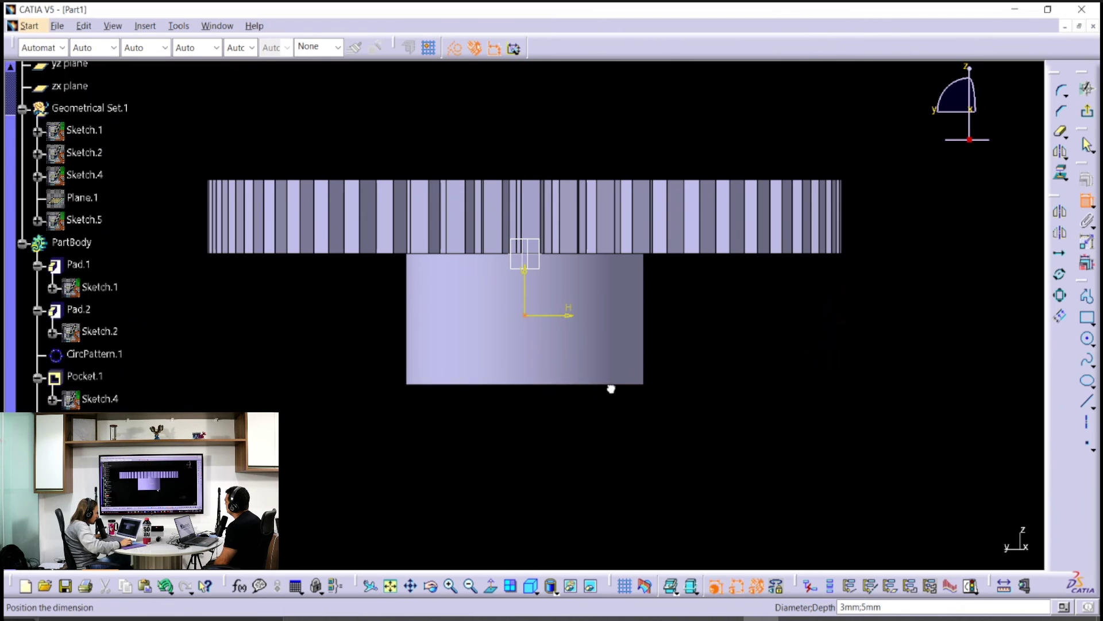
{"action": "left_click", "coordinate": [785, 358]}
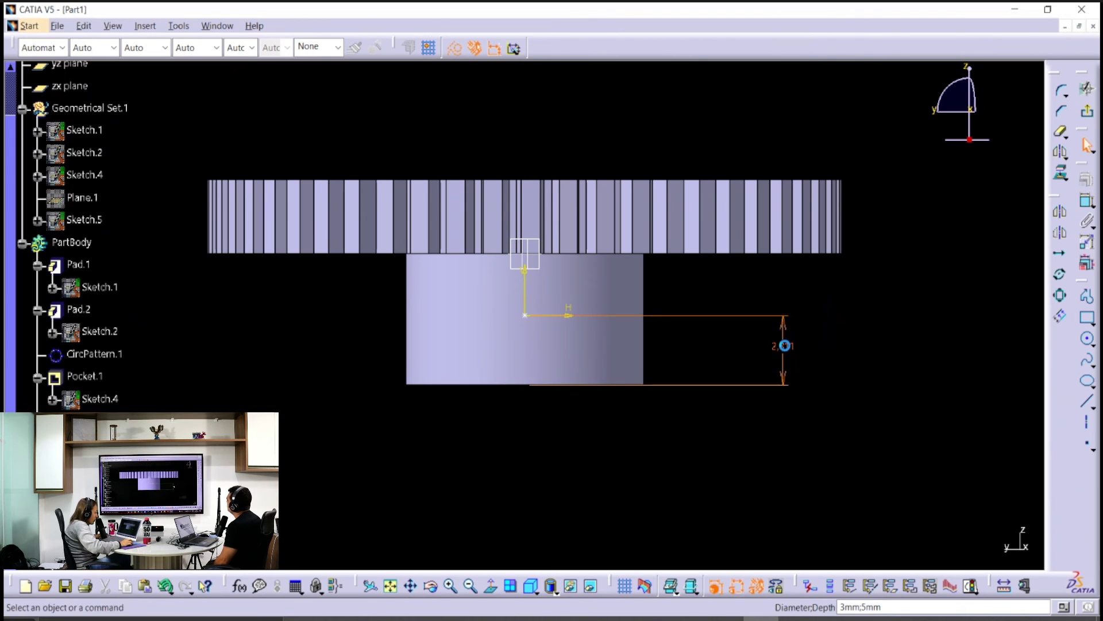
{"action": "double_click", "coordinate": [785, 349]}
{"action": "type", "text": "5.309"}
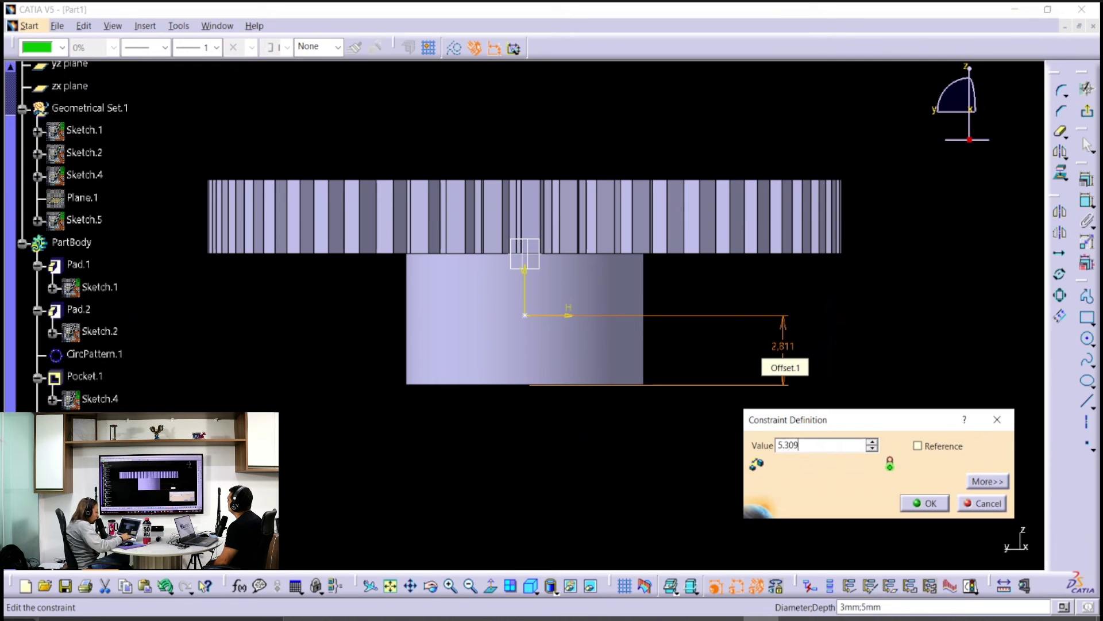
{"action": "type", "text": "/2"}
{"action": "key", "text": "Return"}
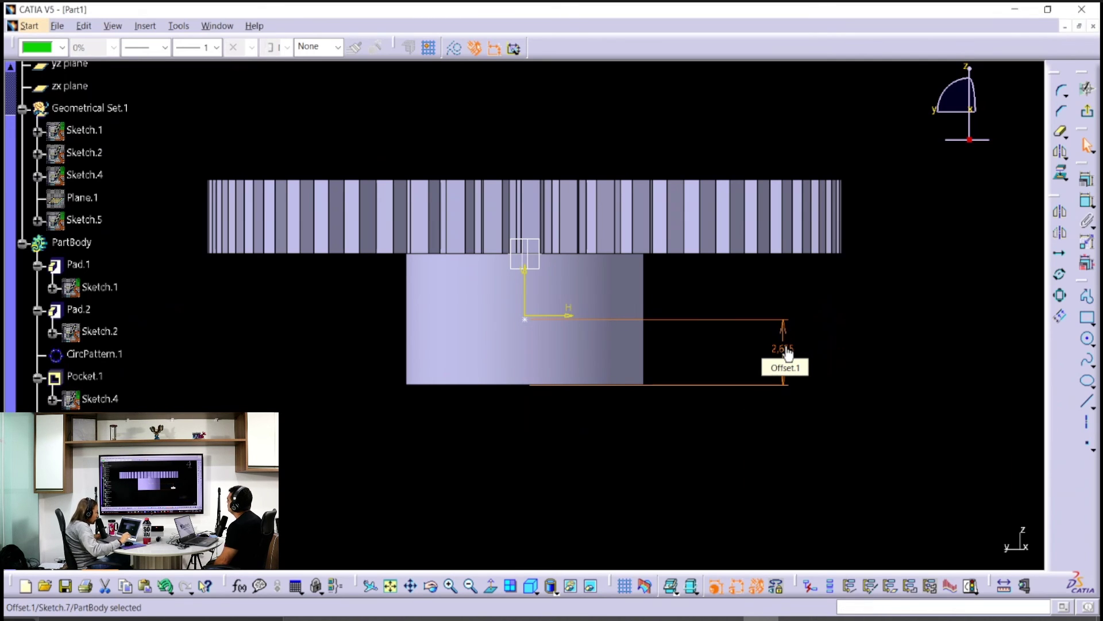
{"action": "left_click", "coordinate": [934, 347]}
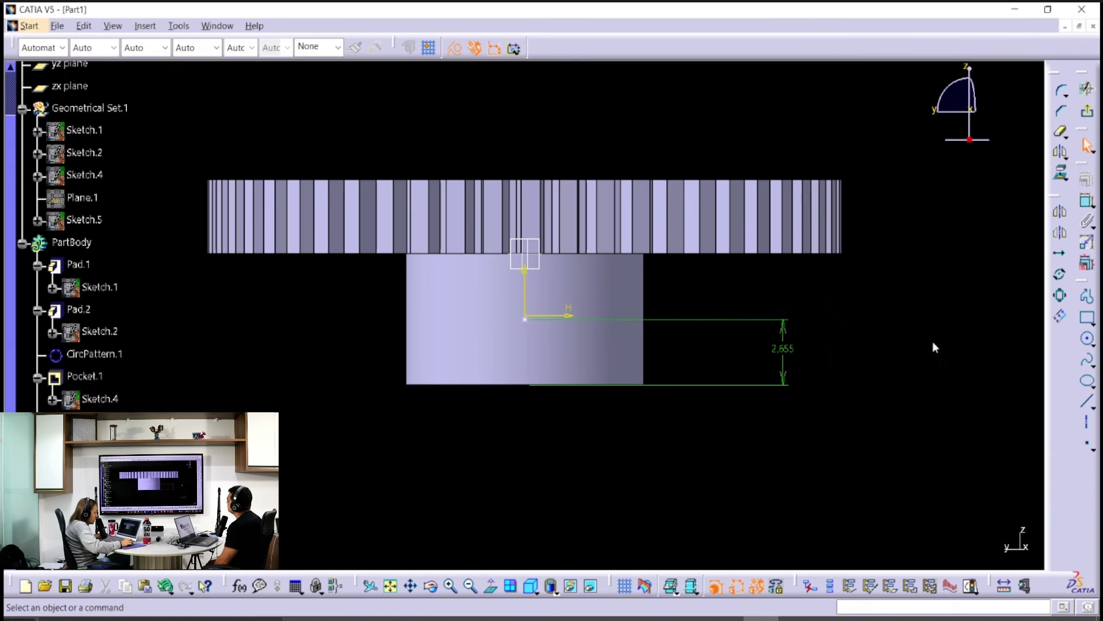
Step: Exit the positioning sketch and create the side hole in the hub
{"action": "left_click", "coordinate": [1087, 200]}
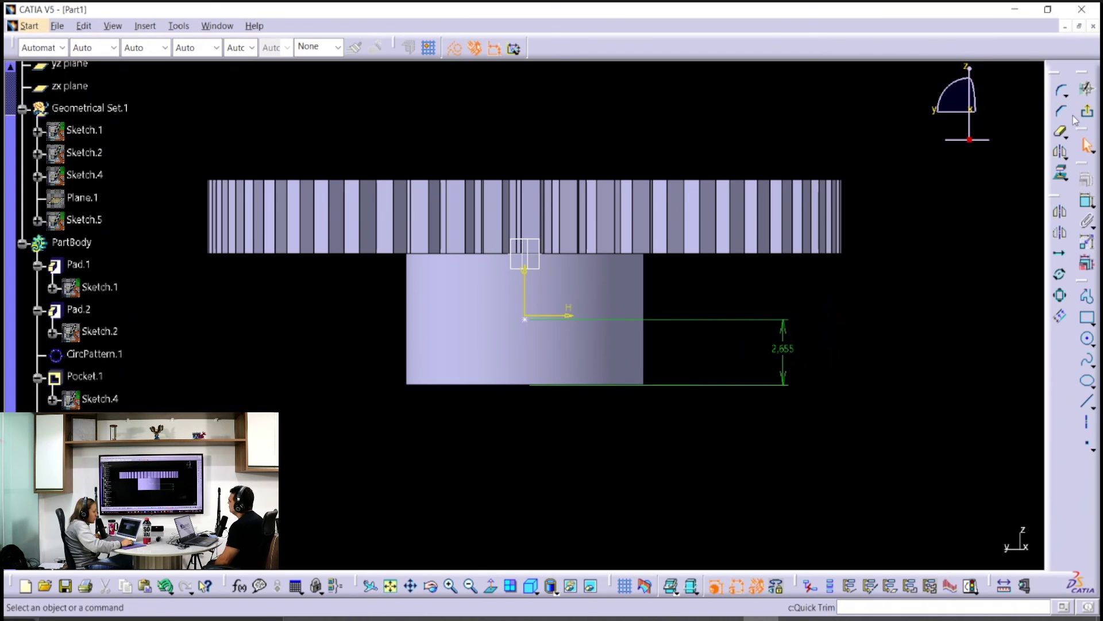
{"action": "left_click", "coordinate": [1087, 88]}
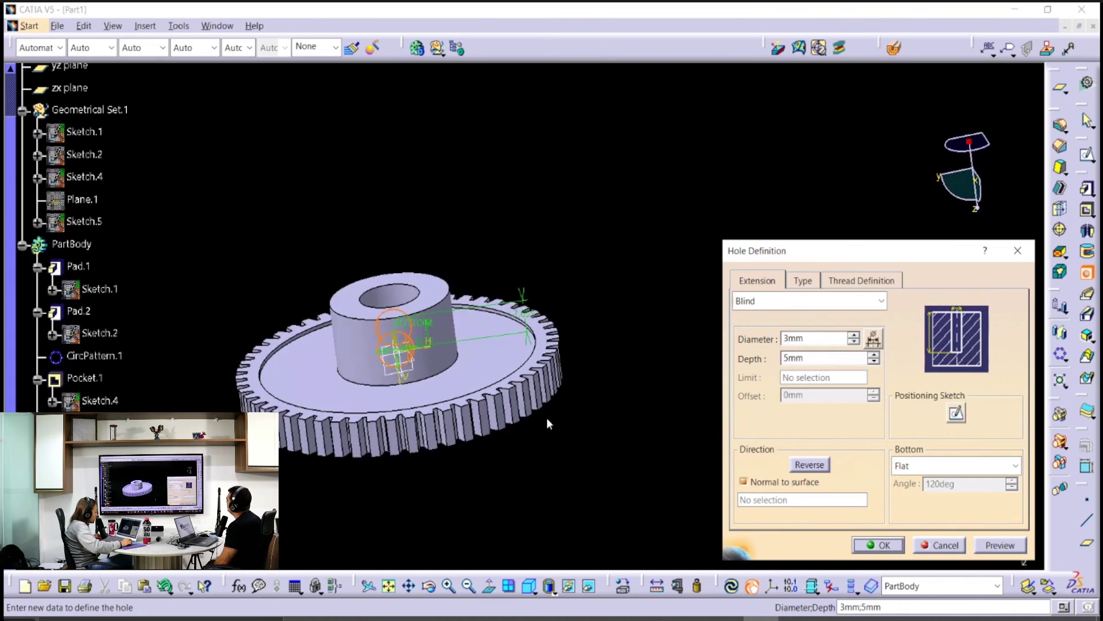
{"action": "mouse_move", "coordinate": [606, 480]}
{"action": "middle_mouse_down"}
{"action": "mouse_move", "coordinate": [497, 453]}
{"action": "mouse_move", "coordinate": [450, 485]}
{"action": "mouse_move", "coordinate": [576, 467]}
{"action": "mouse_move", "coordinate": [507, 463]}
{"action": "mouse_move", "coordinate": [474, 412]}
{"action": "mouse_move", "coordinate": [485, 405]}
{"action": "middle_mouse_up"}
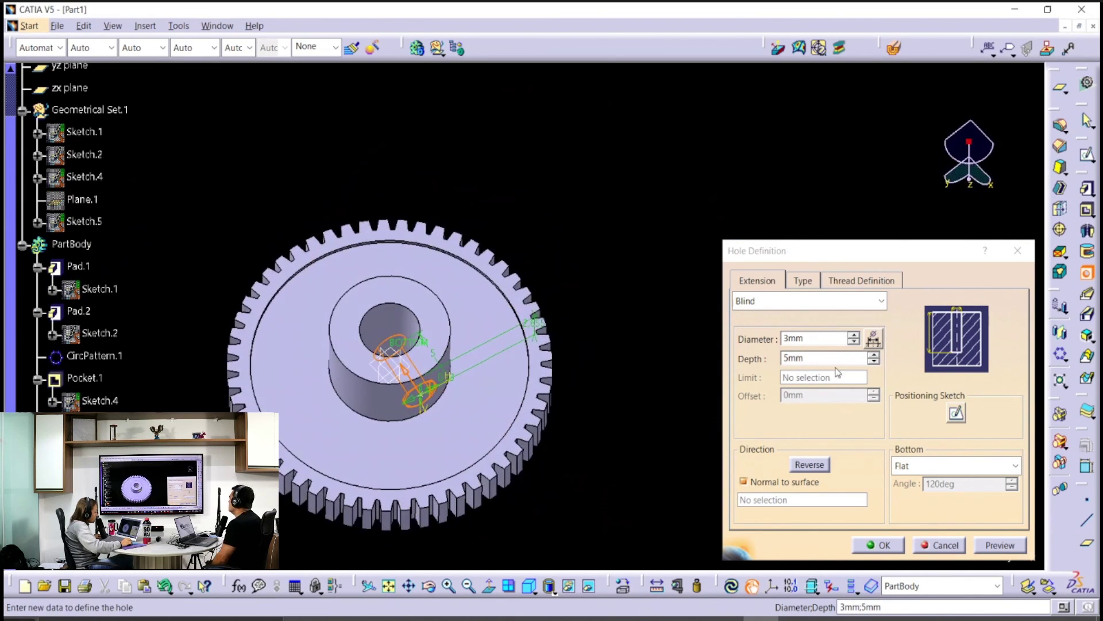
{"action": "left_click", "coordinate": [878, 545]}
Step: Inspect the hub's side hole from several angles and look through the feature list
{"action": "middle_click_drag", "start_coordinate": [608, 446], "coordinate": [485, 409]}
{"action": "middle_click_drag", "start_coordinate": [526, 338], "coordinate": [563, 269]}
{"action": "middle_click_drag", "start_coordinate": [523, 305], "coordinate": [640, 351]}
{"action": "middle_click_drag", "start_coordinate": [538, 359], "coordinate": [659, 409]}
{"action": "scroll", "coordinate": [138, 226], "scroll_direction": "down", "scroll_amount": 3}
{"action": "scroll", "coordinate": [136, 224], "scroll_direction": "up", "scroll_amount": 1}
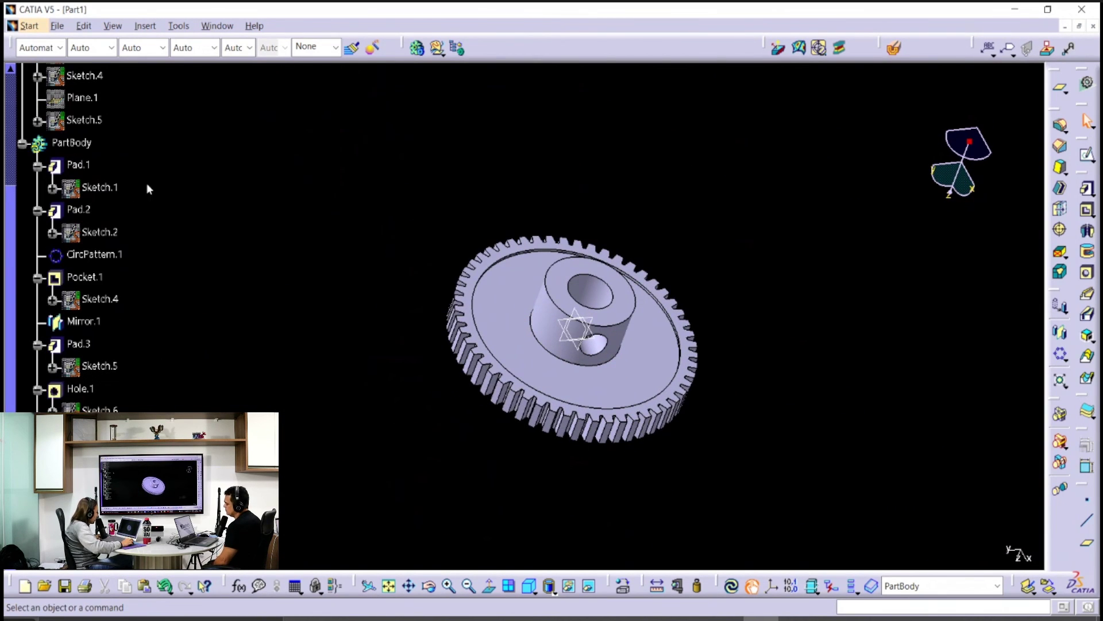
{"action": "middle_click_drag", "start_coordinate": [500, 290], "coordinate": [680, 220]}
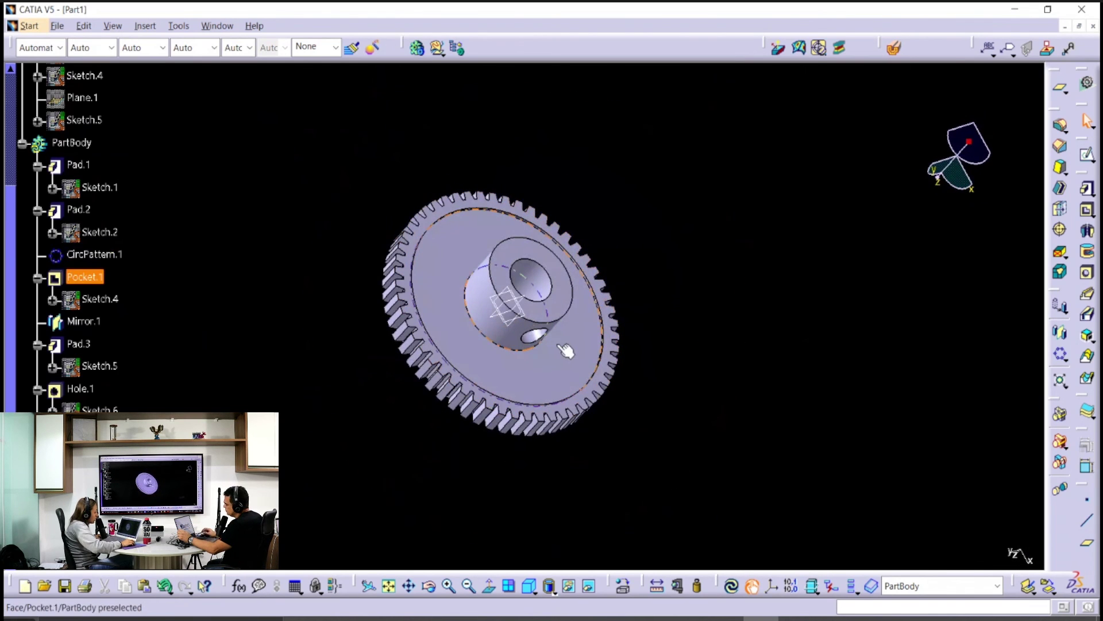
Step: Consult the Chamfer slide in PowerPoint for the chamfer settings and return to the gear in CATIA
{"action": "key", "text": "alt+Tab"}
{"action": "key", "text": "Page_Down"}
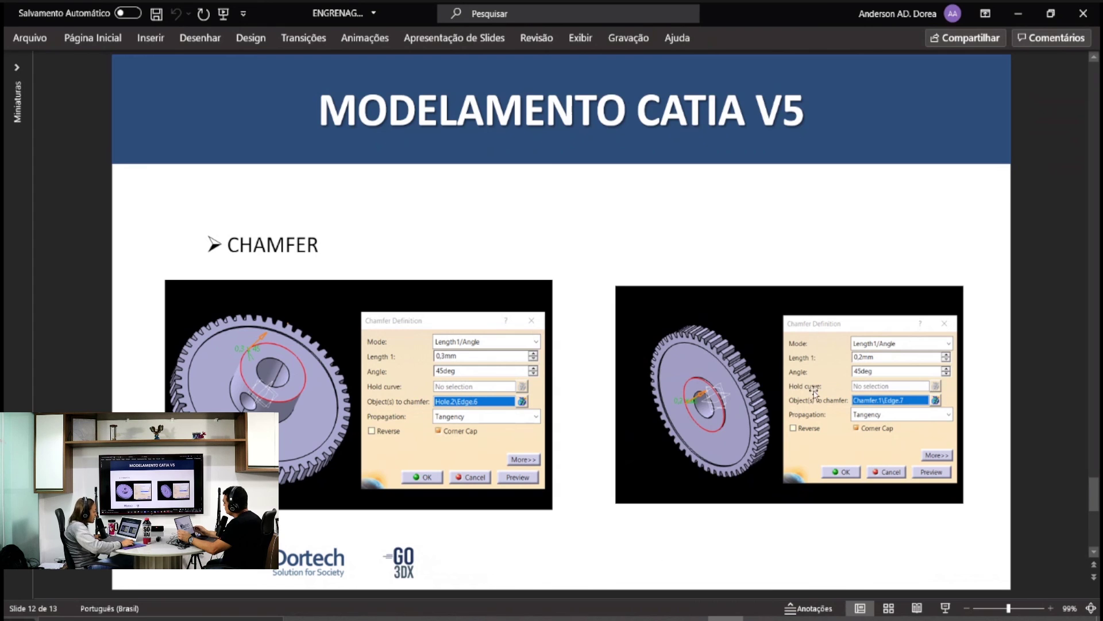
{"action": "left_click", "coordinate": [1019, 16]}
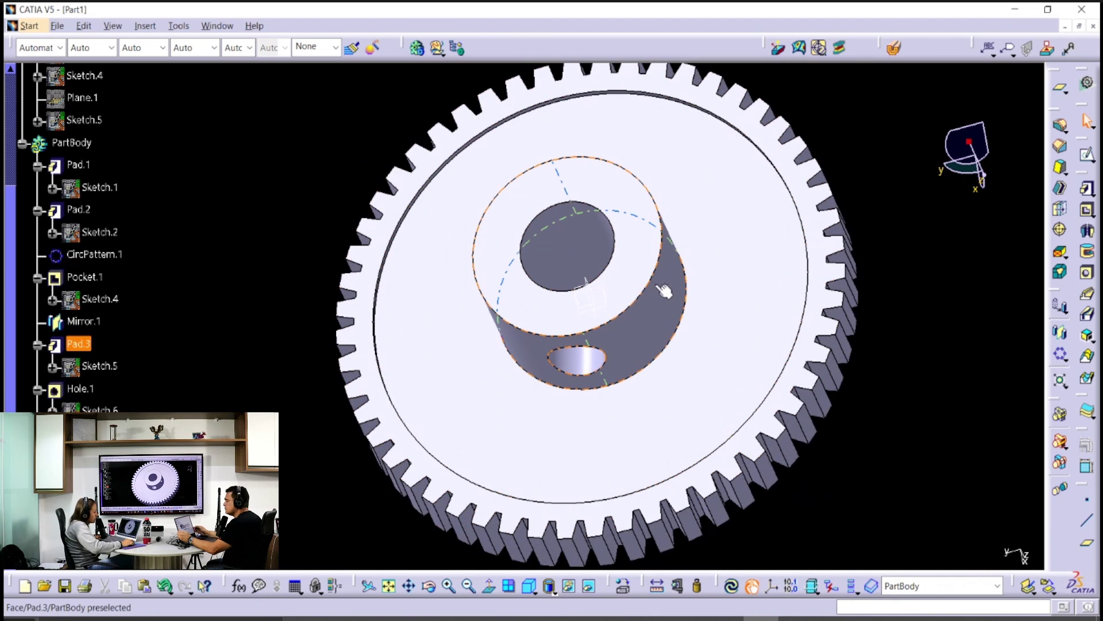
Step: Chamfer the outer circular edge of the hub's end face with a length of 0.3 mm at 45 degrees
{"action": "middle_click_drag", "start_coordinate": [820, 283], "coordinate": [818, 313], "text": "ctrl"}
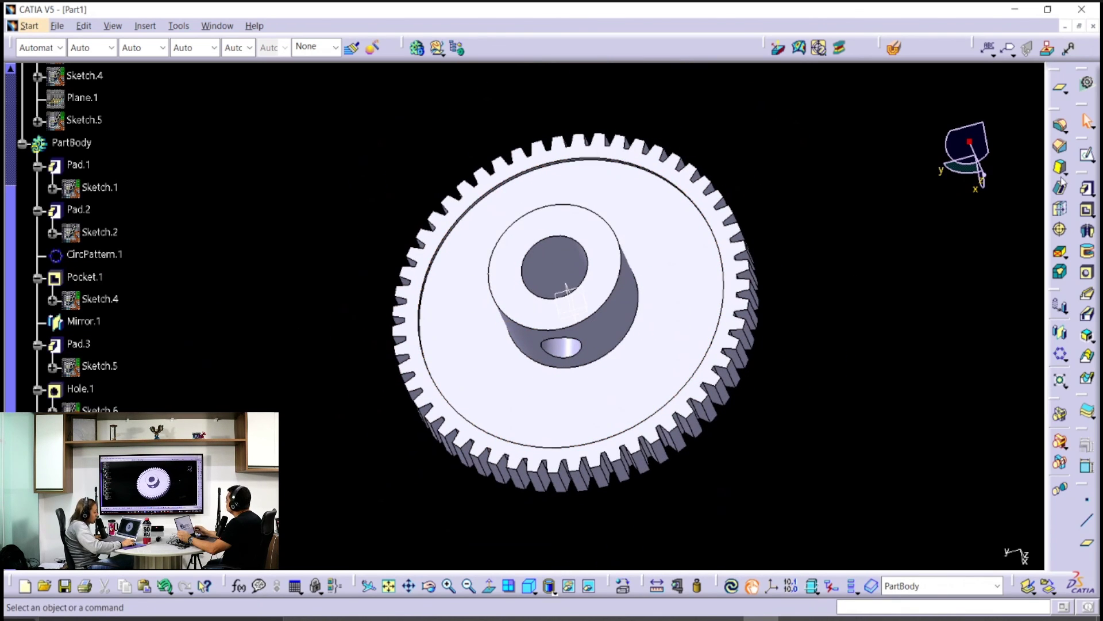
{"action": "left_click", "coordinate": [1094, 101]}
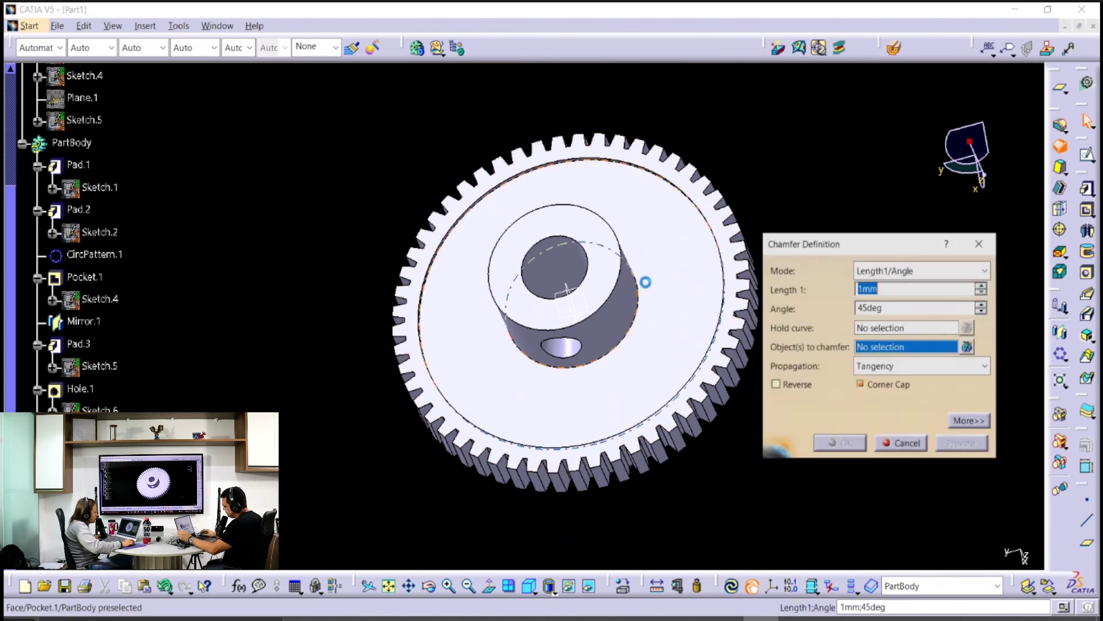
{"action": "left_click", "coordinate": [628, 290]}
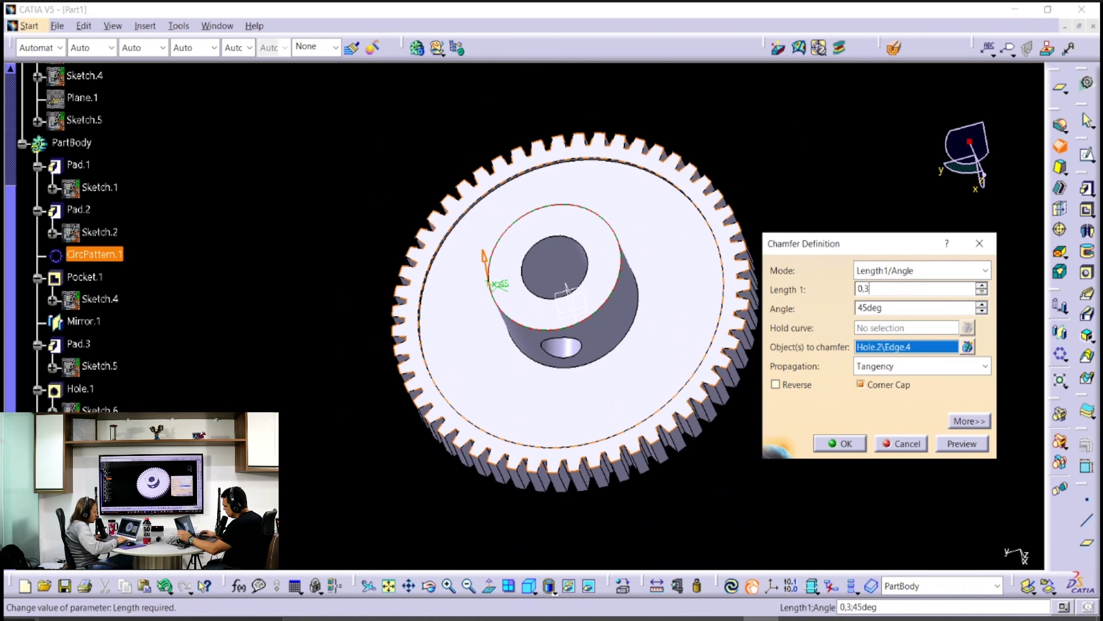
{"action": "key", "text": "Return"}
Step: Chamfer the circular edge of the central boss on the gear's opposite side with a length of 0.5 mm at 45 degrees
{"action": "middle_click_drag", "start_coordinate": [714, 320], "coordinate": [747, 158]}
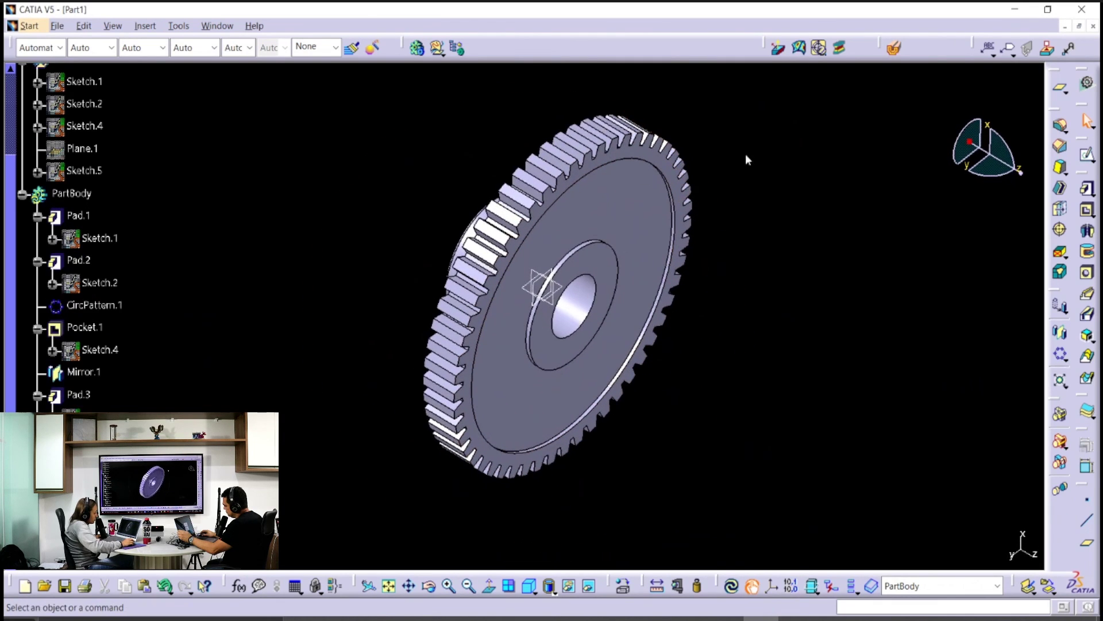
{"action": "left_click", "coordinate": [1060, 147]}
{"action": "left_click", "coordinate": [598, 248]}
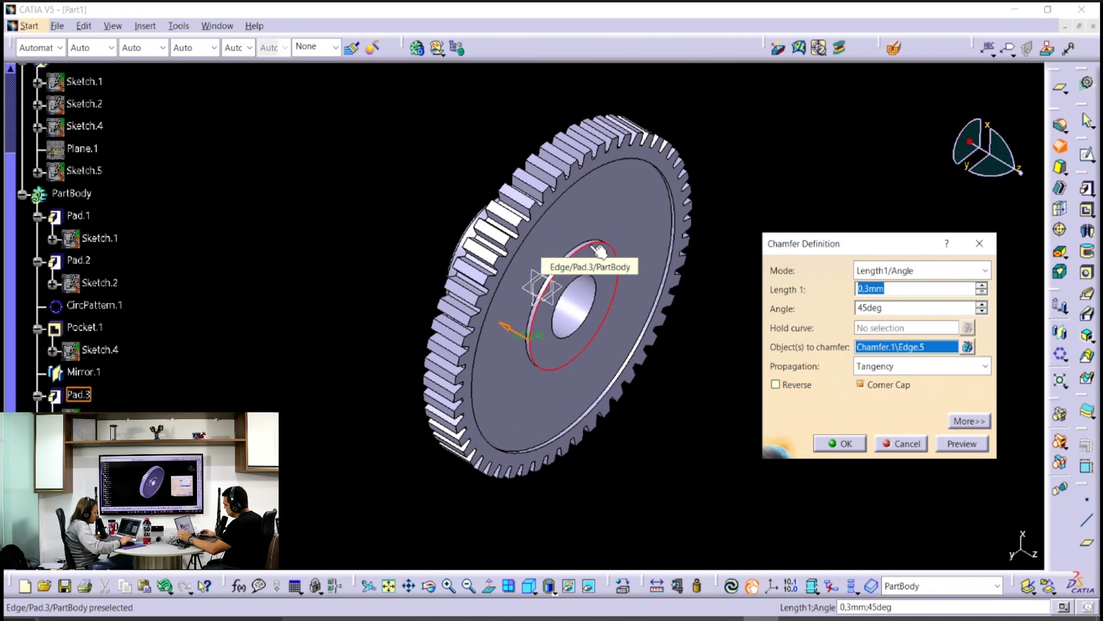
{"action": "type", "text": "0,5"}
{"action": "key", "text": "Return"}
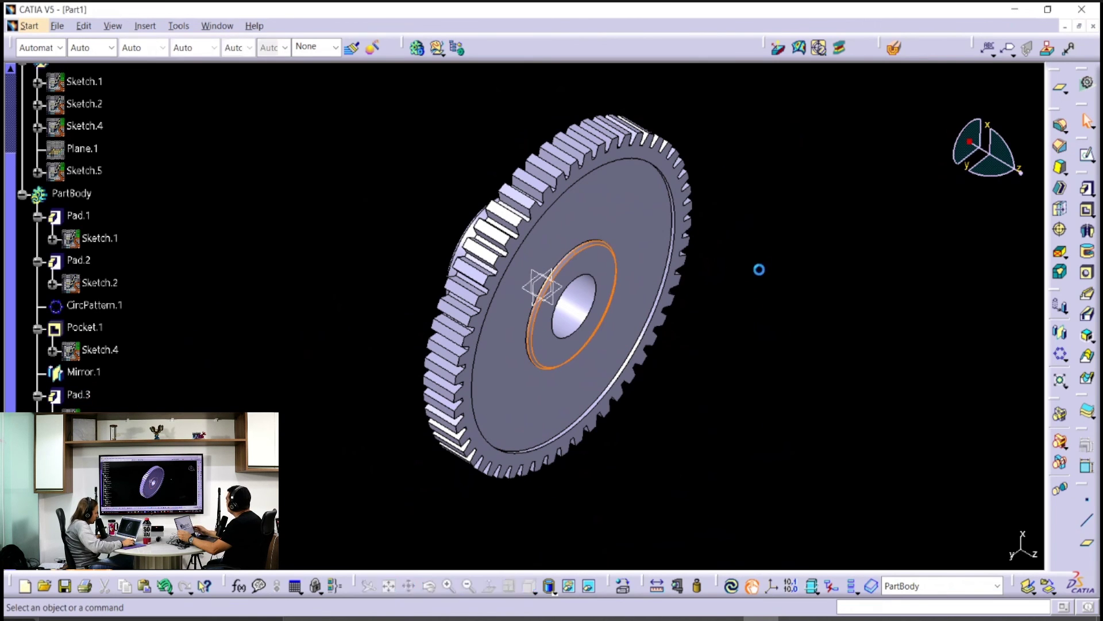
Step: Check the presentation's next slide in PowerPoint for remaining instructions and return to the gear in CATIA
{"action": "middle_click_drag", "start_coordinate": [637, 270], "coordinate": [641, 342]}
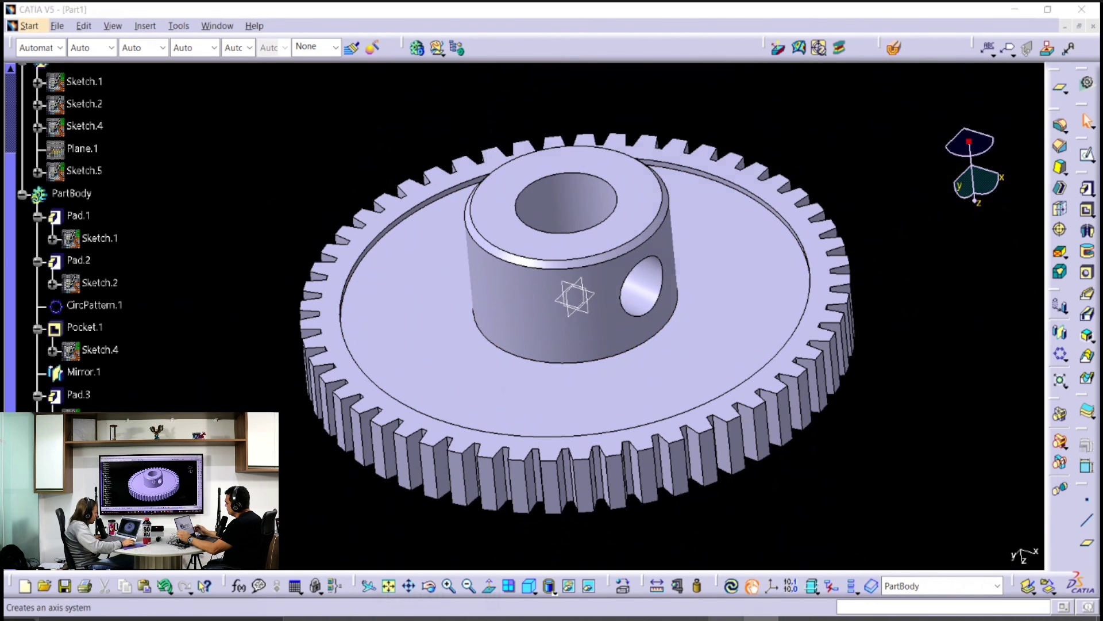
{"action": "left_click", "coordinate": [726, 619]}
{"action": "key", "text": "Down"}
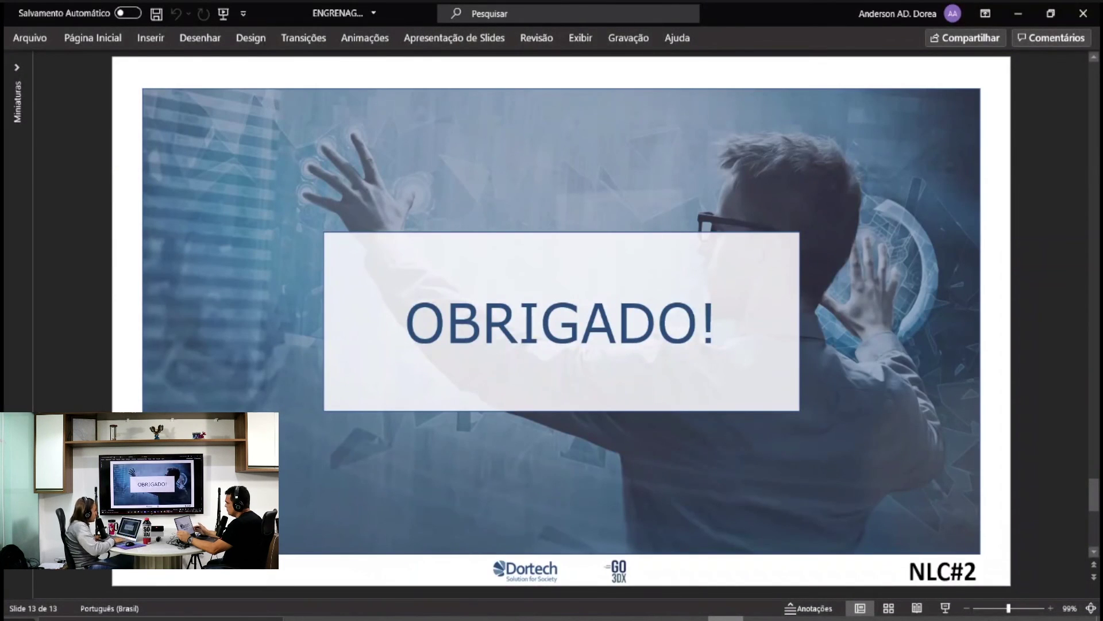
{"action": "left_click", "coordinate": [761, 619]}
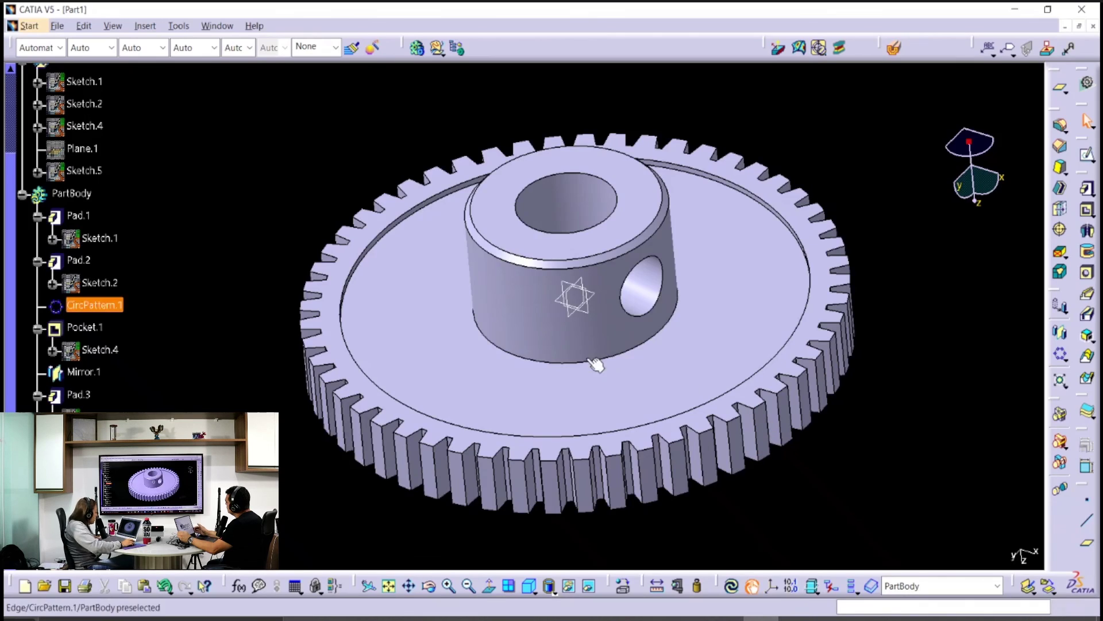
Step: Review the gear's feature tree and examine the teeth, pocket, hub, holes and chamfers from several angles
{"action": "scroll", "coordinate": [184, 233], "scroll_direction": "down", "scroll_amount": 3}
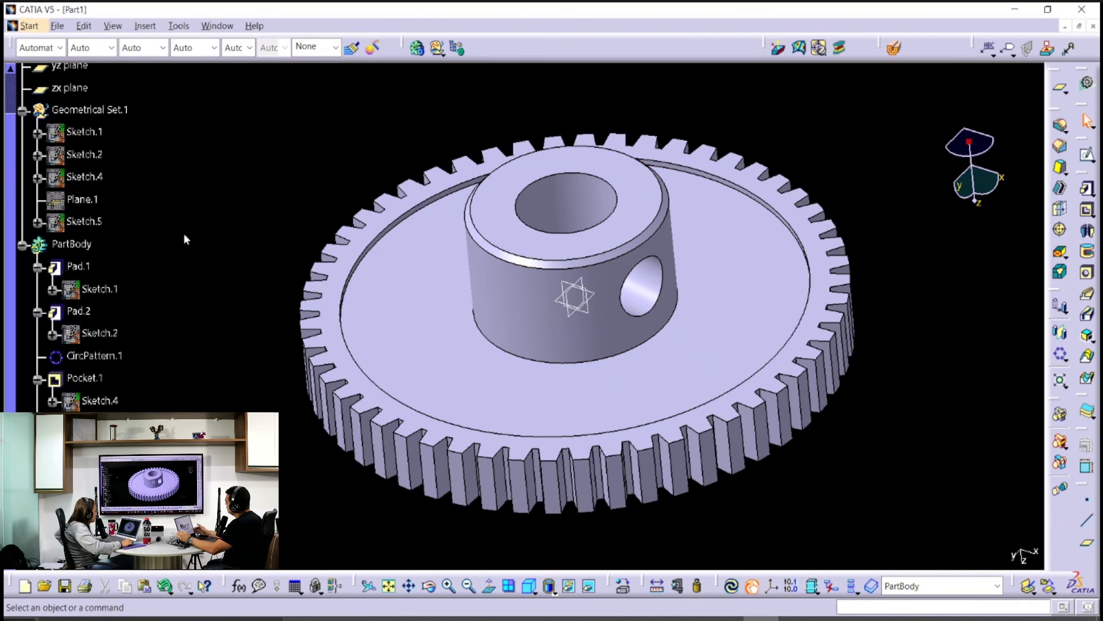
{"action": "middle_click_drag", "start_coordinate": [595, 269], "coordinate": [689, 240]}
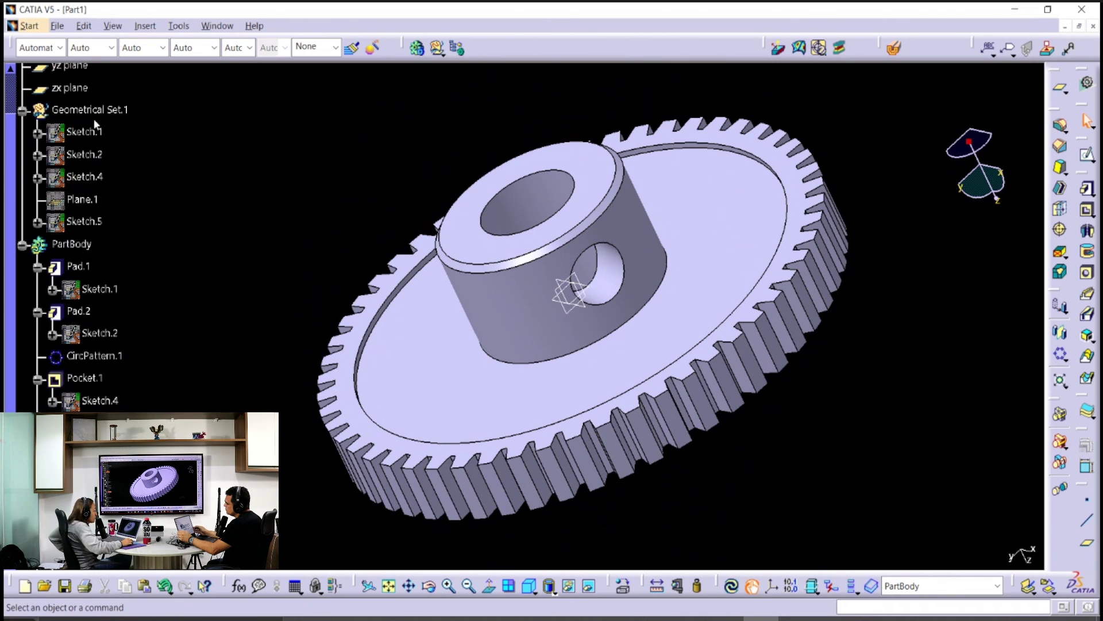
{"action": "mouse_move", "coordinate": [651, 484]}
{"action": "middle_mouse_down"}
{"action": "mouse_move", "coordinate": [603, 377]}
{"action": "mouse_move", "coordinate": [615, 445]}
{"action": "middle_mouse_up"}
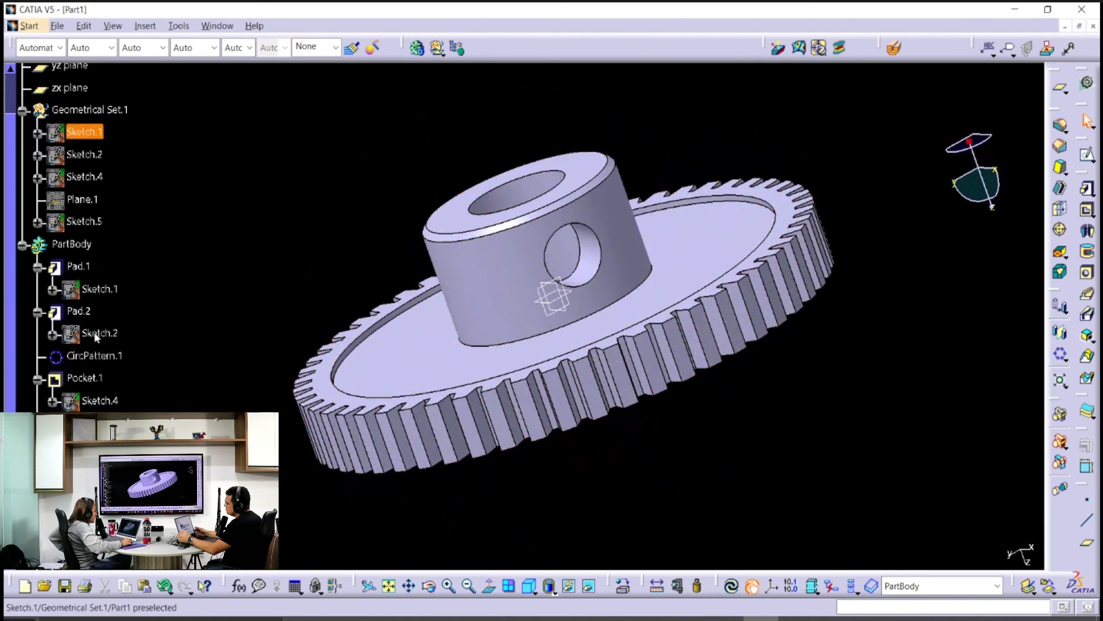
{"action": "scroll", "coordinate": [95, 337], "scroll_direction": "down", "scroll_amount": 4}
{"action": "scroll", "coordinate": [102, 211], "scroll_direction": "up", "scroll_amount": 3}
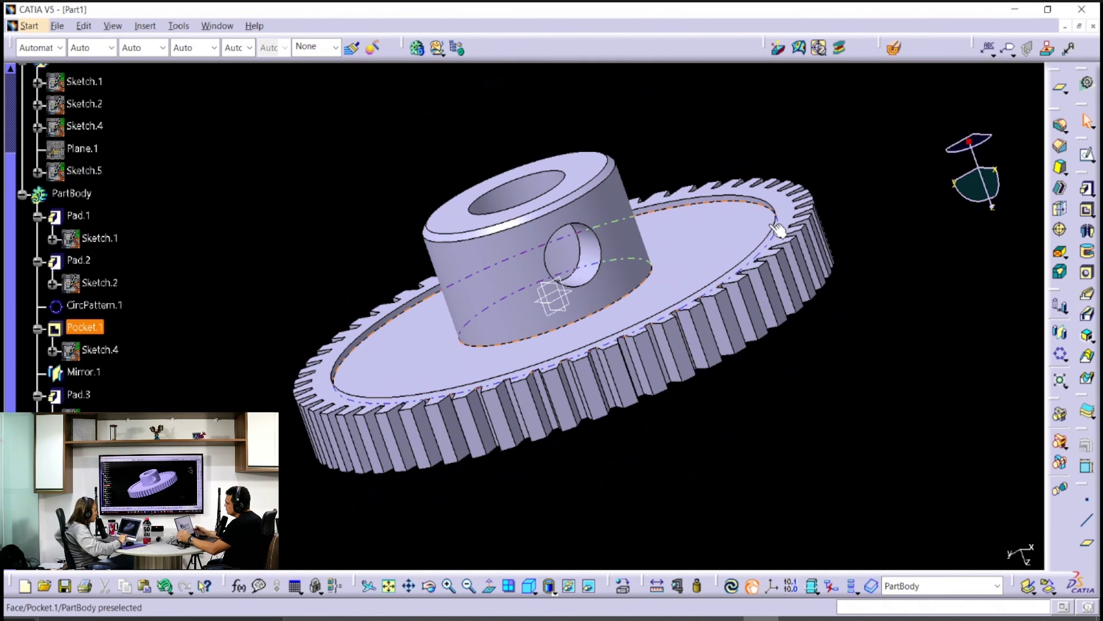
{"action": "middle_click_drag", "start_coordinate": [254, 341], "coordinate": [547, 300]}
{"action": "middle_click_drag", "start_coordinate": [655, 443], "coordinate": [798, 380]}
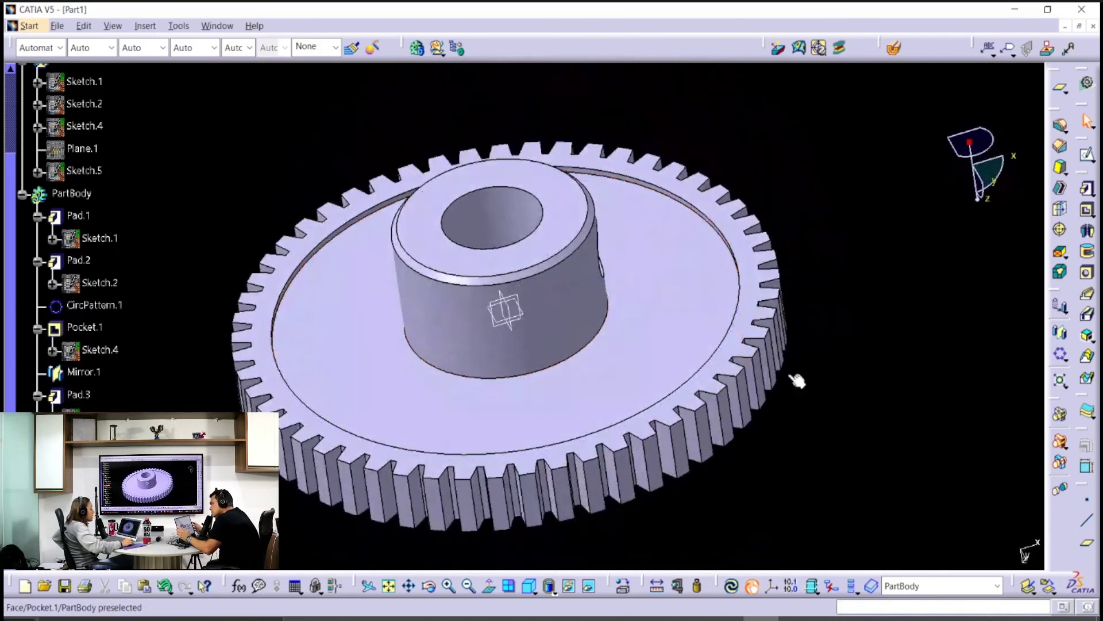
{"action": "middle_click_drag", "start_coordinate": [550, 424], "coordinate": [599, 428]}
{"action": "middle_click_drag", "start_coordinate": [530, 436], "coordinate": [477, 447]}
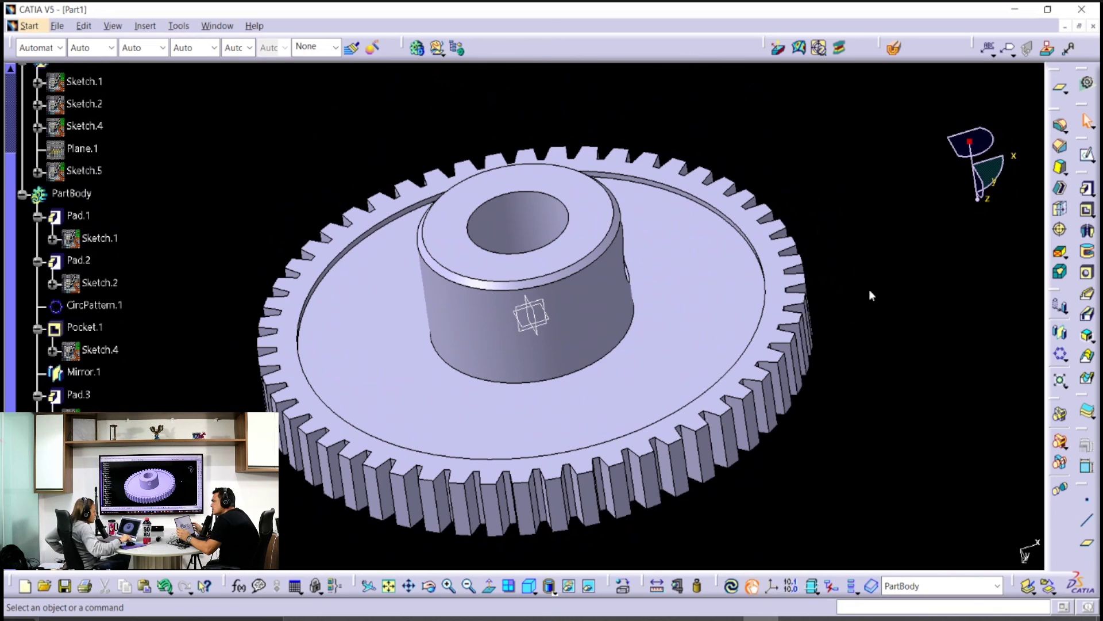
{"action": "middle_click_drag", "start_coordinate": [534, 276], "coordinate": [404, 469]}
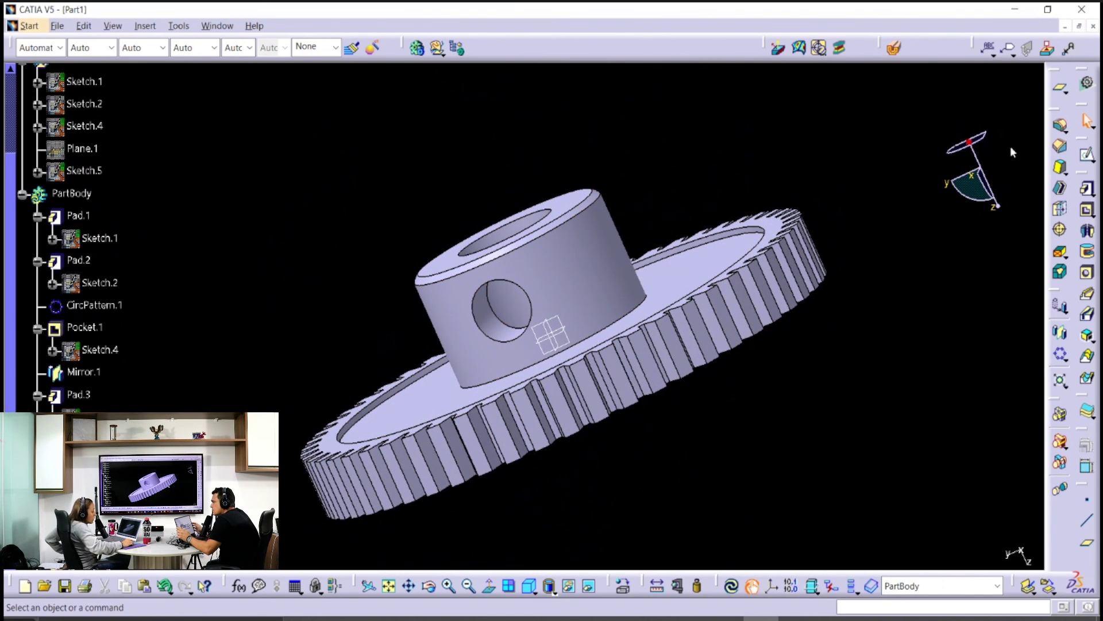
{"action": "middle_click_drag", "start_coordinate": [714, 346], "coordinate": [630, 380]}
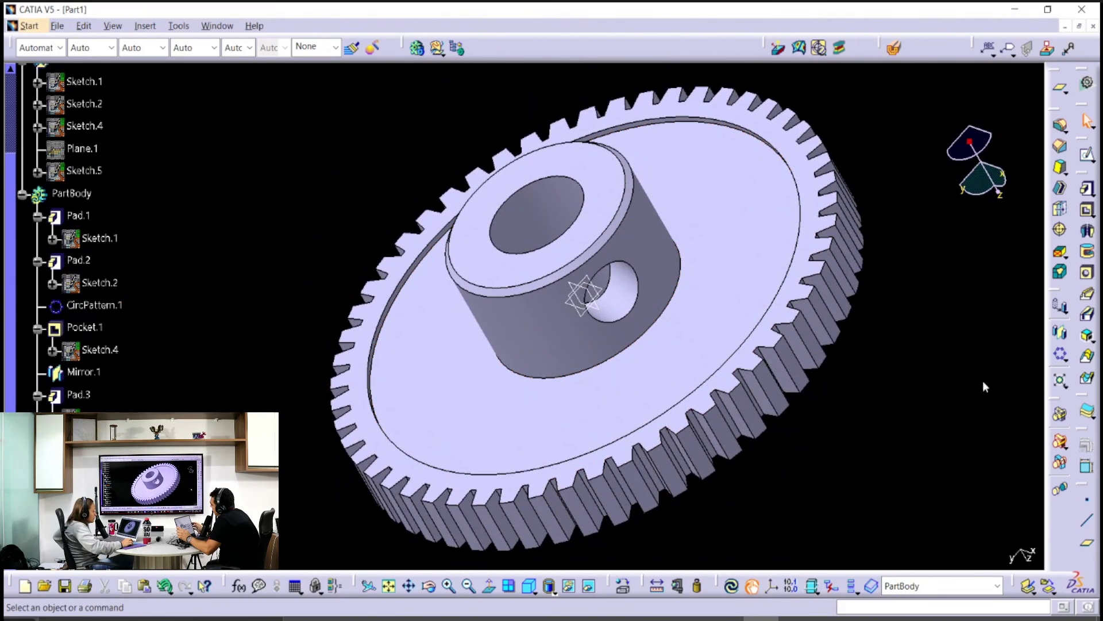